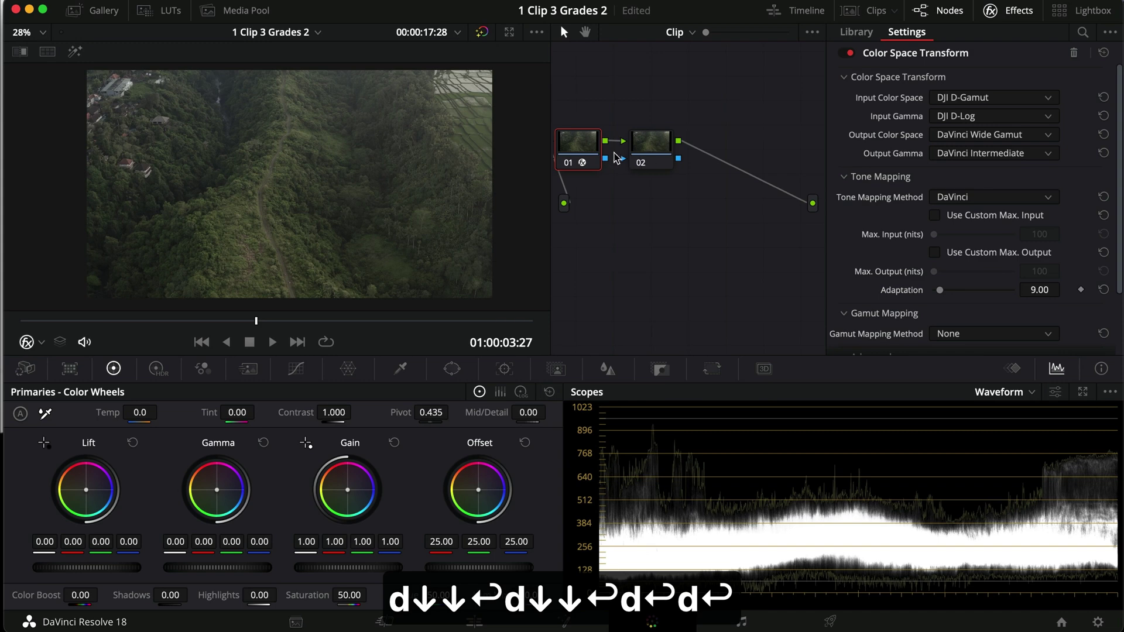
# - Paste the Color Space Transform onto node 02 and set its input to DaVinci Wide Gamut and DaVinci Intermediate
pyautogui.press('cmd+v')
pyautogui.click(966, 97)
pyautogui.press('d')
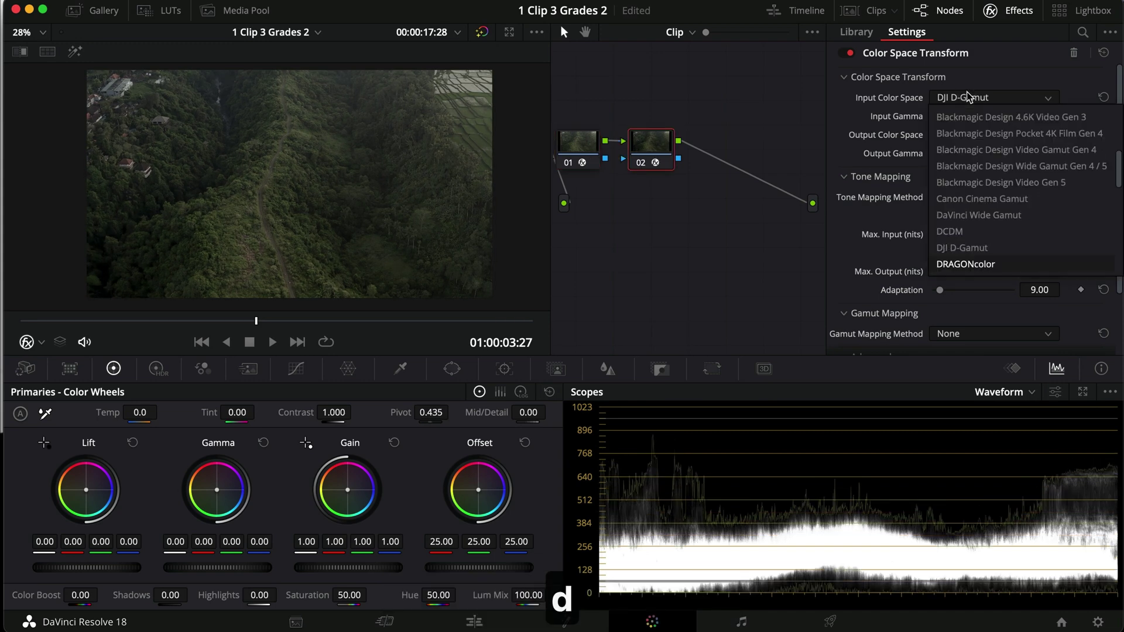
pyautogui.click(994, 216)
pyautogui.click(983, 116)
pyautogui.press('d')
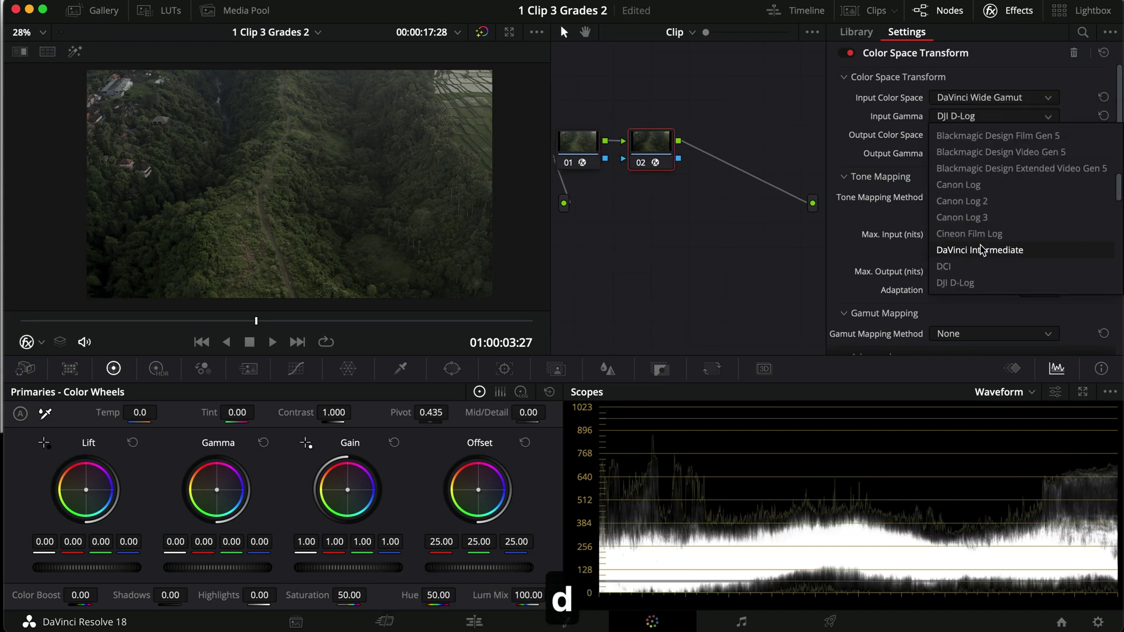
pyautogui.click(981, 249)
# - Set the Color Space Transform on node 02 to output Rec.709 with Gamma 2.4
pyautogui.click(979, 135)
pyautogui.press('r')
pyautogui.press('Return')
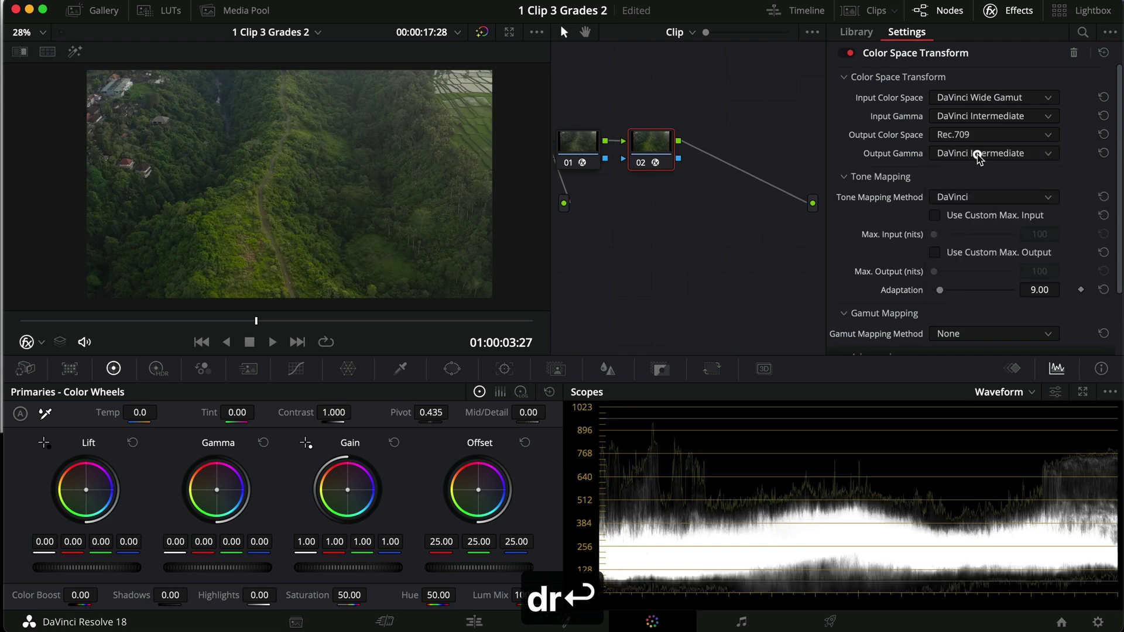
pyautogui.click(979, 154)
pyautogui.press('g')
pyautogui.press('Down')
pyautogui.press('Return')
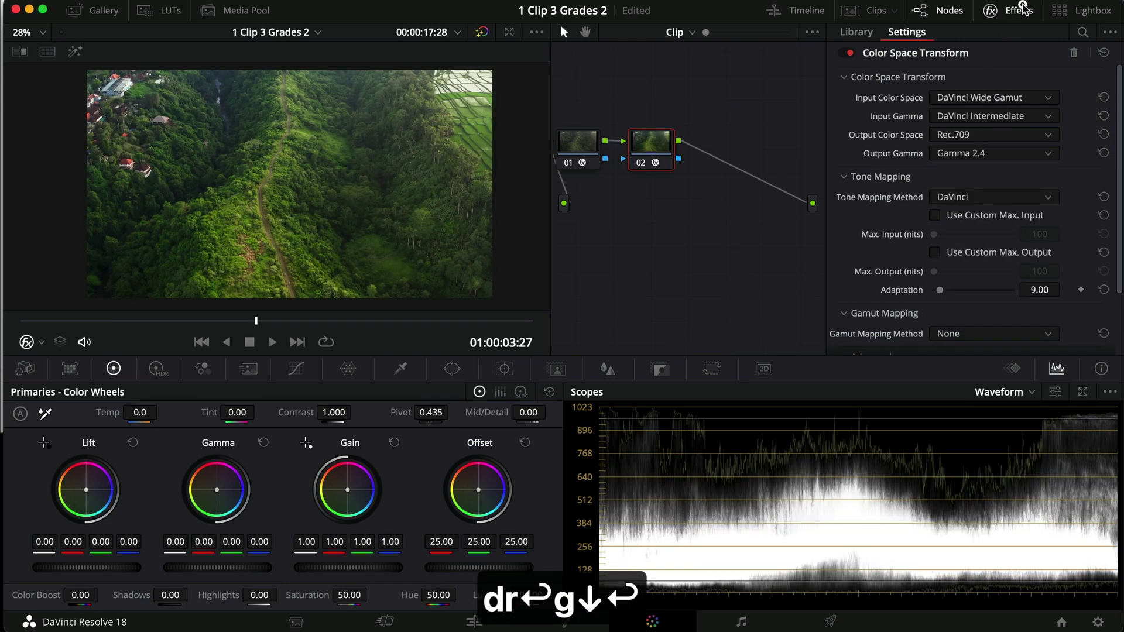
# - Close the effects settings and label the first node Dlog-DWG
pyautogui.click(1023, 8)
pyautogui.click(644, 149)
pyautogui.rightClick(644, 148)
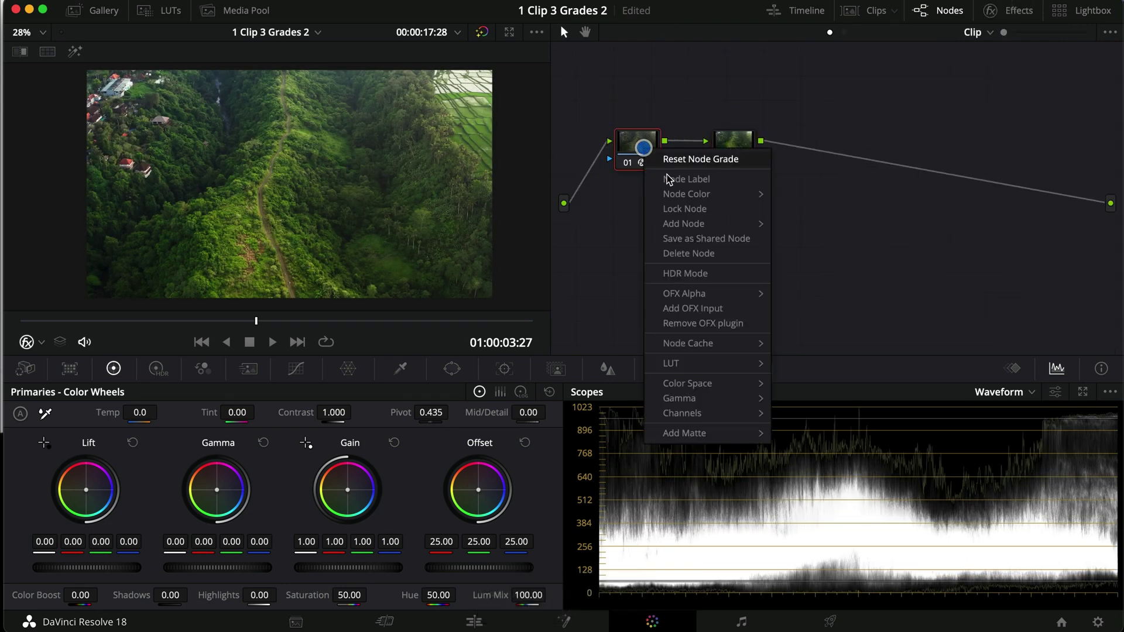
pyautogui.click(679, 179)
pyautogui.write('Dlog-DWG')
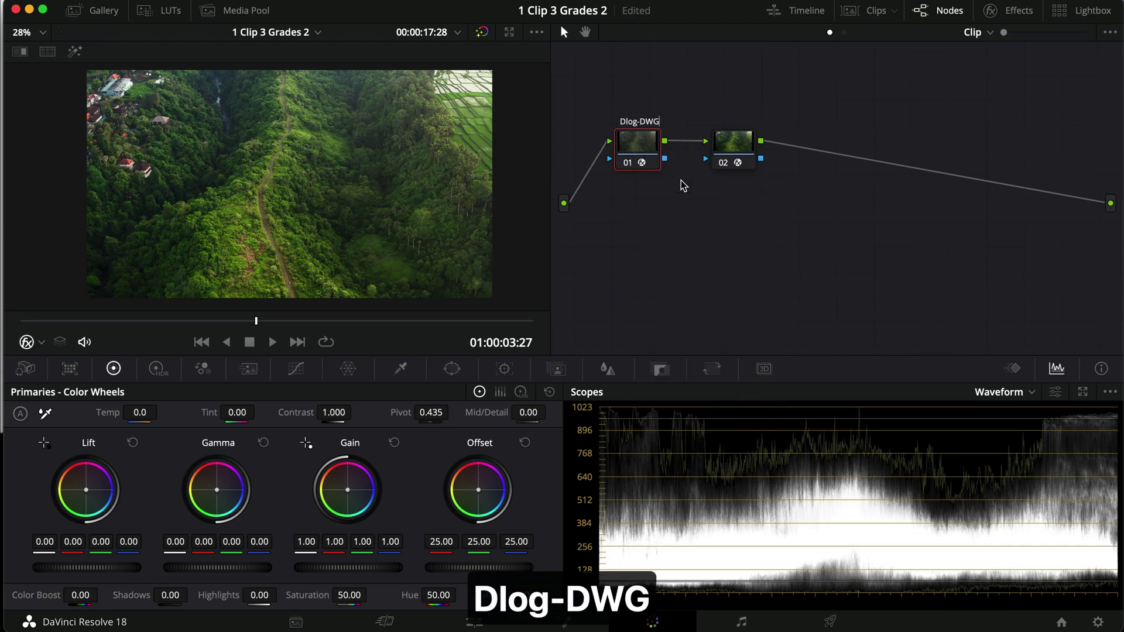
pyautogui.press('Return')
# - Label the second Color Space Transform node DWG-REC
pyautogui.click(736, 155)
pyautogui.rightClick(736, 155)
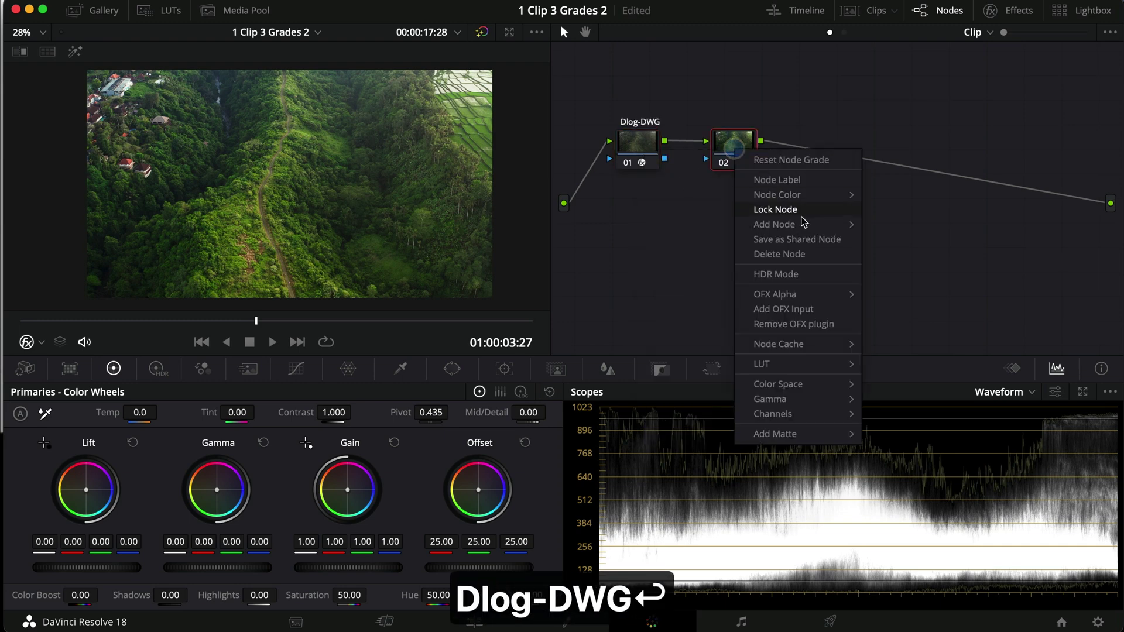
pyautogui.click(783, 176)
pyautogui.write('DWG')
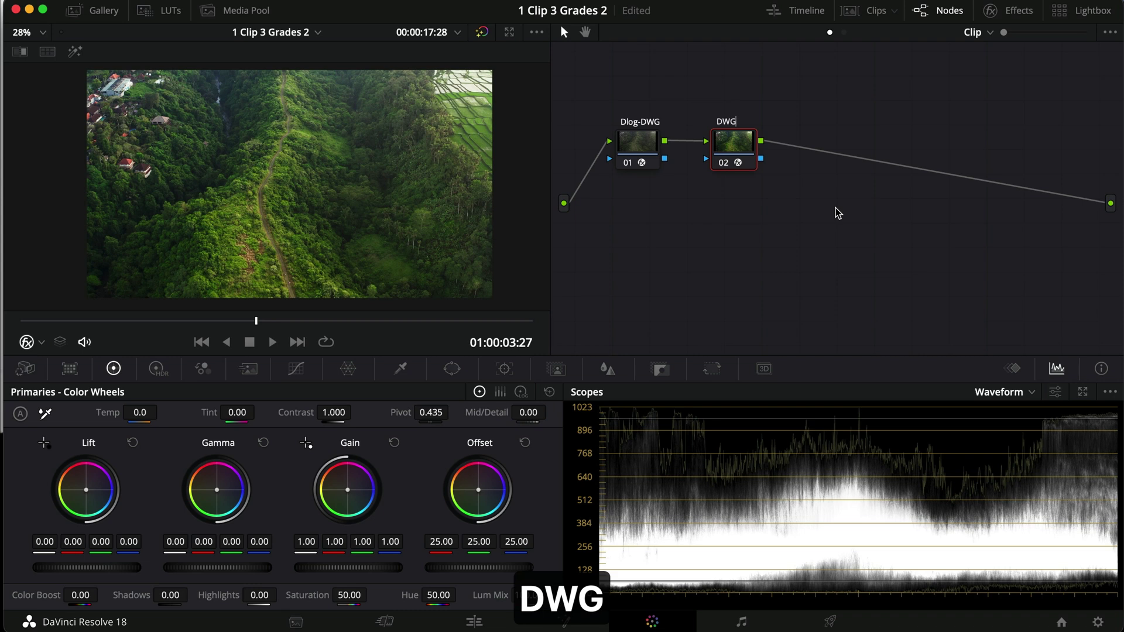
pyautogui.write('-REC')
pyautogui.press('Return')
# - Move the DWG-REC node down near the graph's output and add three serial nodes after Dlog-DWG
pyautogui.moveTo(734, 142); pyautogui.dragTo(998, 298)
pyautogui.click(636, 143)
pyautogui.hotkey('alt', 's')
pyautogui.hotkey('alt', 's')
pyautogui.hotkey('alt', 's')
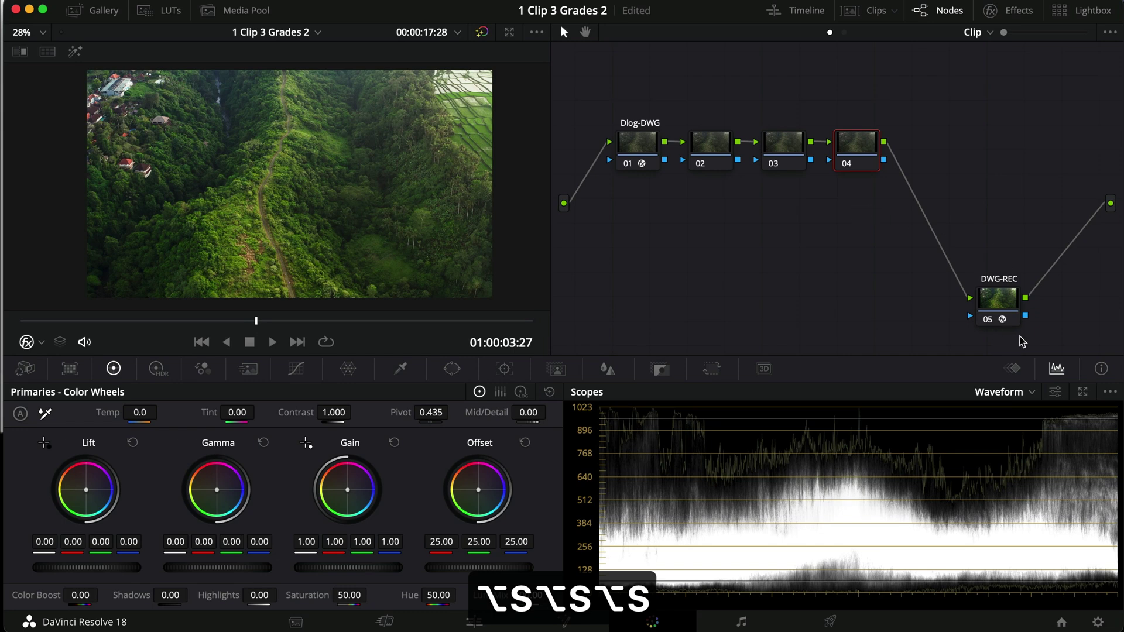
# - Compare the clip with its nodes bypassed and enabled, and inspect the converted image full screen
pyautogui.moveTo(1020, 337); pyautogui.dragTo(620, 111)
pyautogui.press('super+d')
pyautogui.click(741, 243)
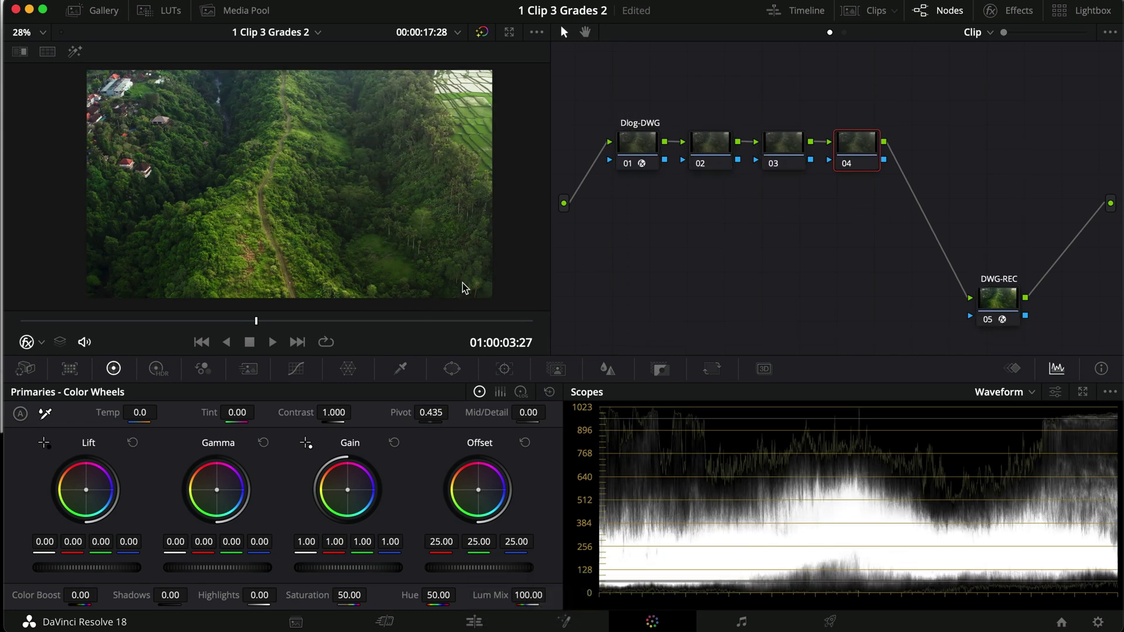
pyautogui.press('super+d')
pyautogui.press('super+d')
pyautogui.press('super+f')
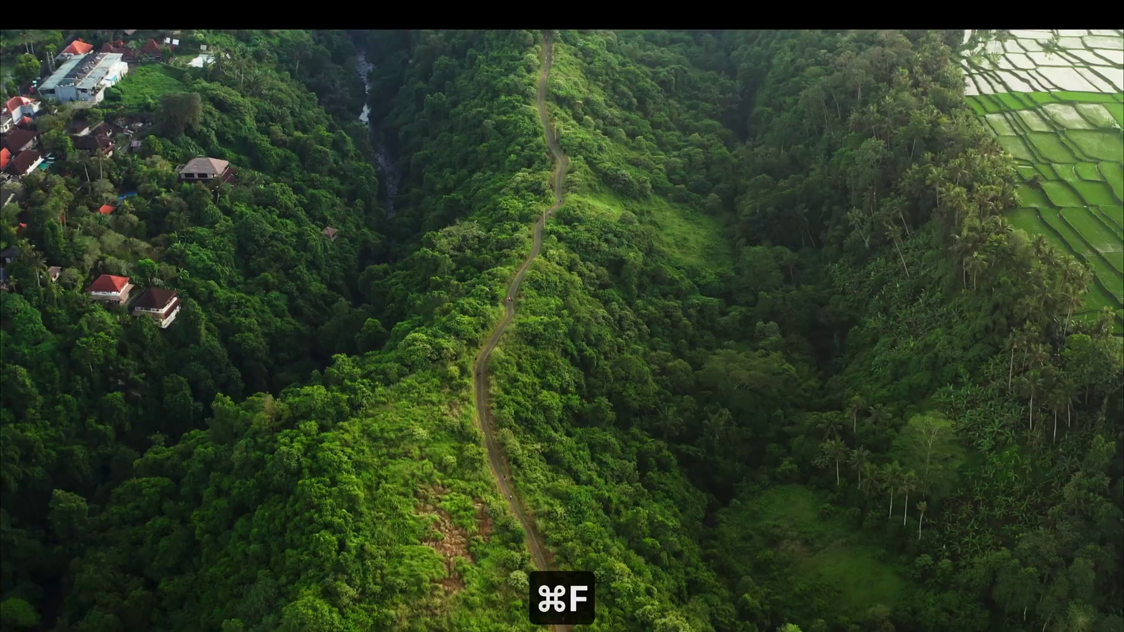
pyautogui.press('super+f')
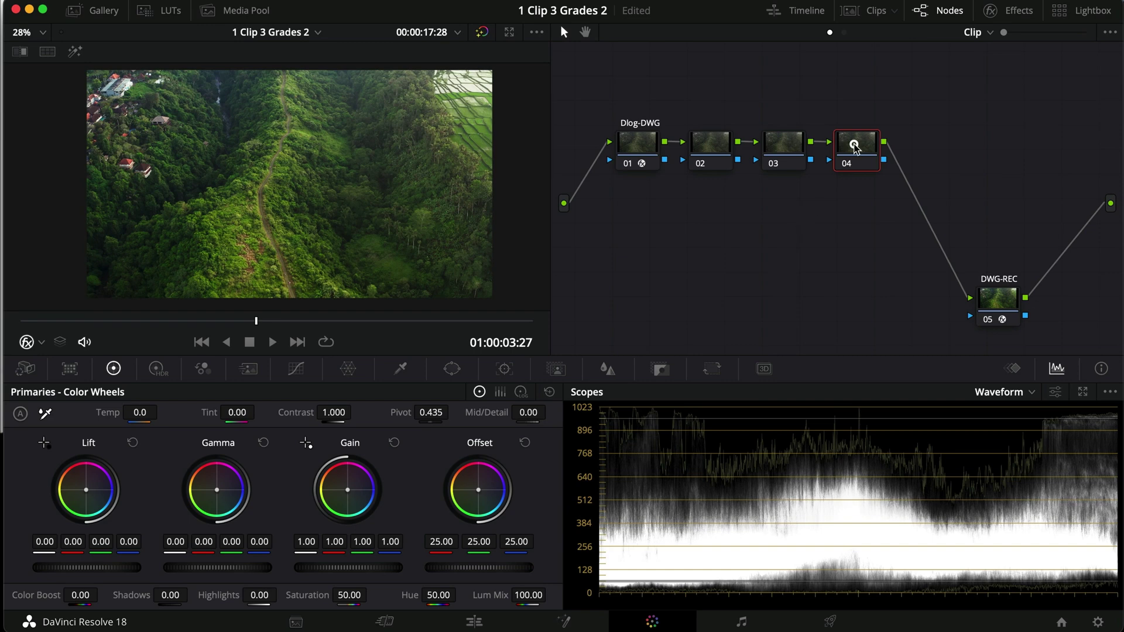
# - Shape a gentle S-curve on node 04's custom curve, lowering the shadows and raising the highlights
pyautogui.click(296, 369)
pyautogui.moveTo(76, 564); pyautogui.dragTo(107, 561)
pyautogui.moveTo(294, 454); pyautogui.dragTo(269, 451)
pyautogui.moveTo(110, 562); pyautogui.dragTo(114, 560)
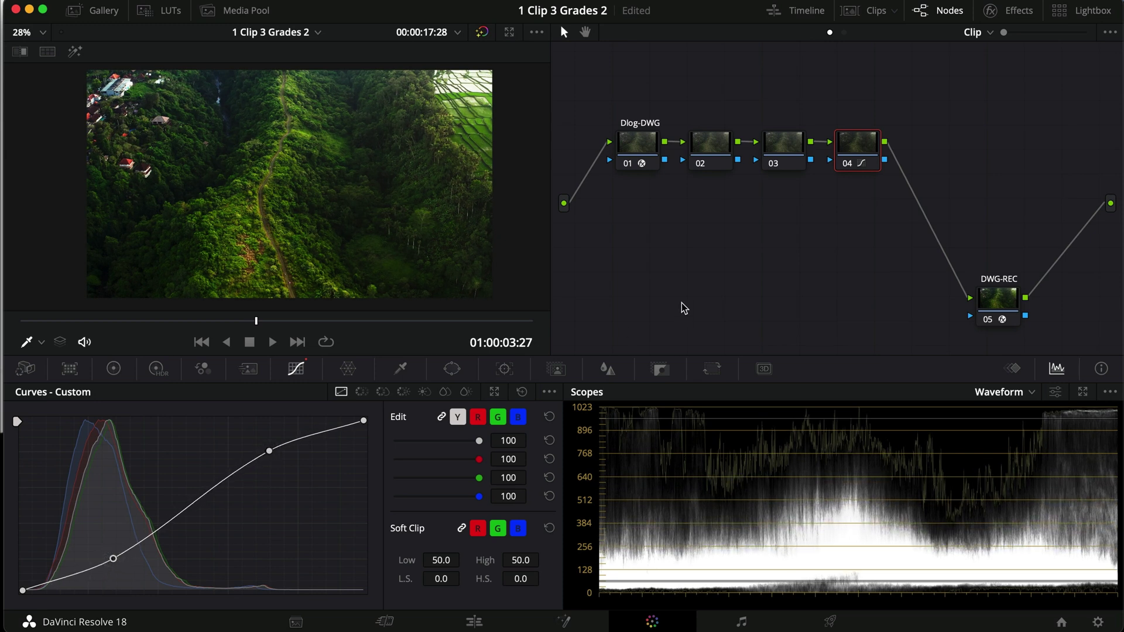
# - Raise the Offset of node 02 to about 34.10 for all channels
pyautogui.click(790, 141)
pyautogui.click(710, 143)
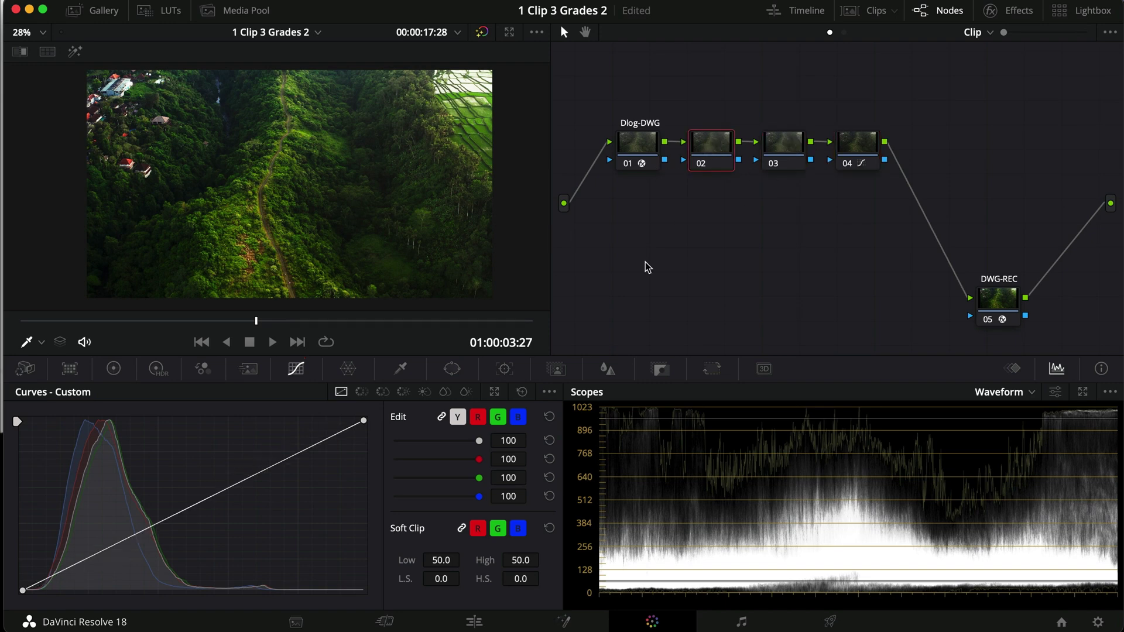
pyautogui.click(114, 368)
pyautogui.moveTo(477, 567); pyautogui.dragTo(739, 544)
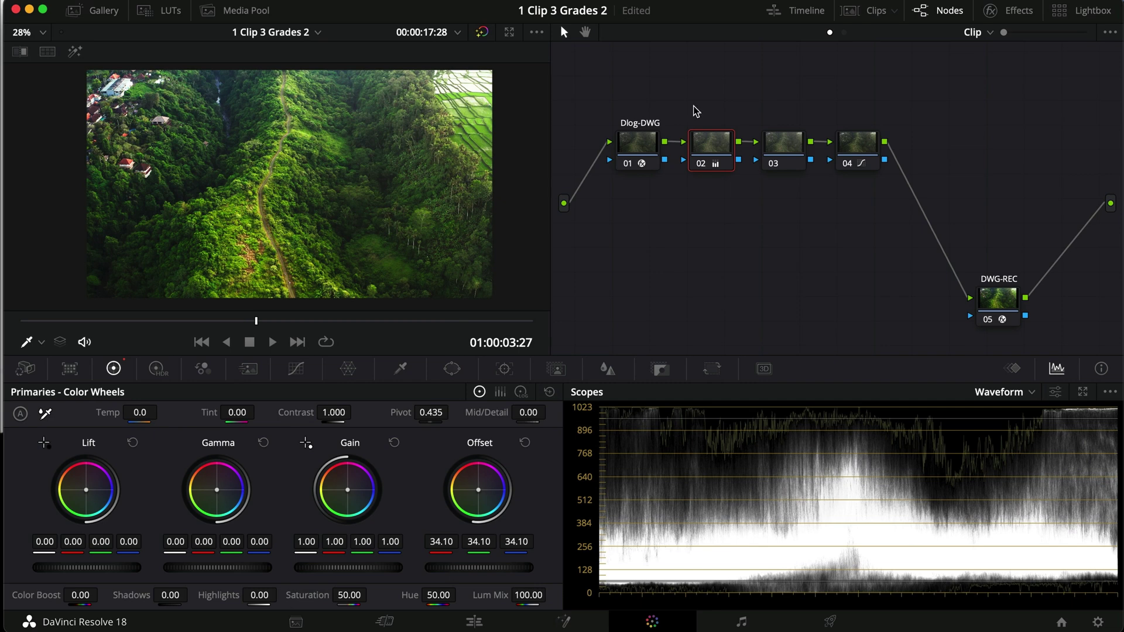
# - Copy the grade of node 02 onto node 03 and reset the grade of node 02
pyautogui.click(718, 152)
pyautogui.press('super+c')
pyautogui.press('super+v')
pyautogui.rightClick(727, 160)
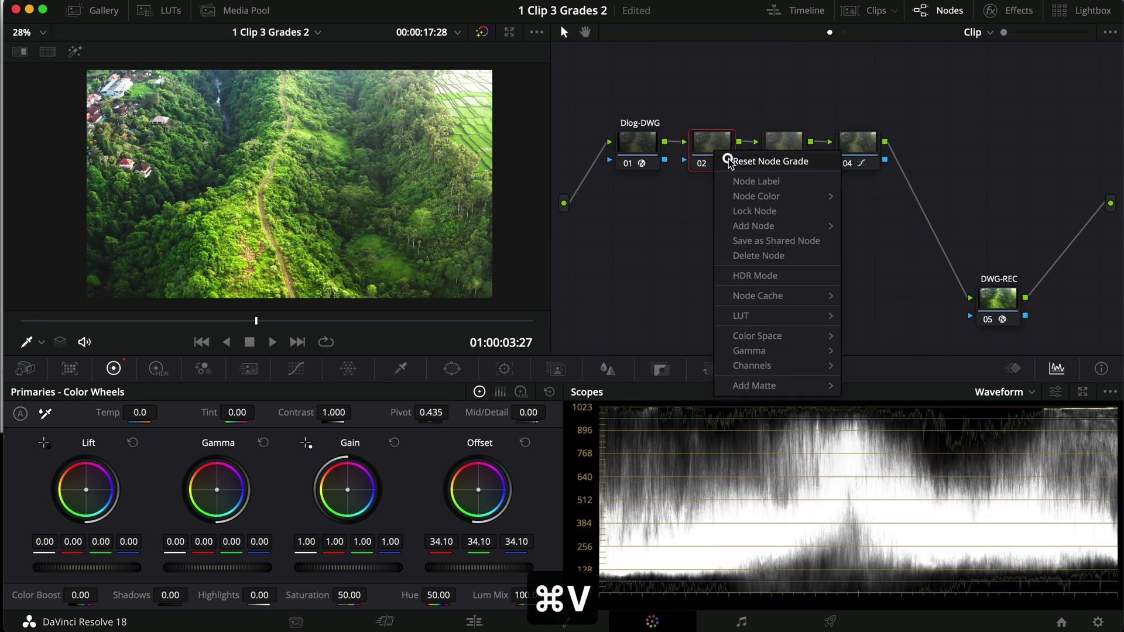
pyautogui.click(729, 162)
# - Adjust node 03's primaries to Offset 35.50, Gain 0.92, Lift -0.02 and Gamma 0.02
pyautogui.click(787, 148)
pyautogui.moveTo(462, 567); pyautogui.dragTo(489, 568)
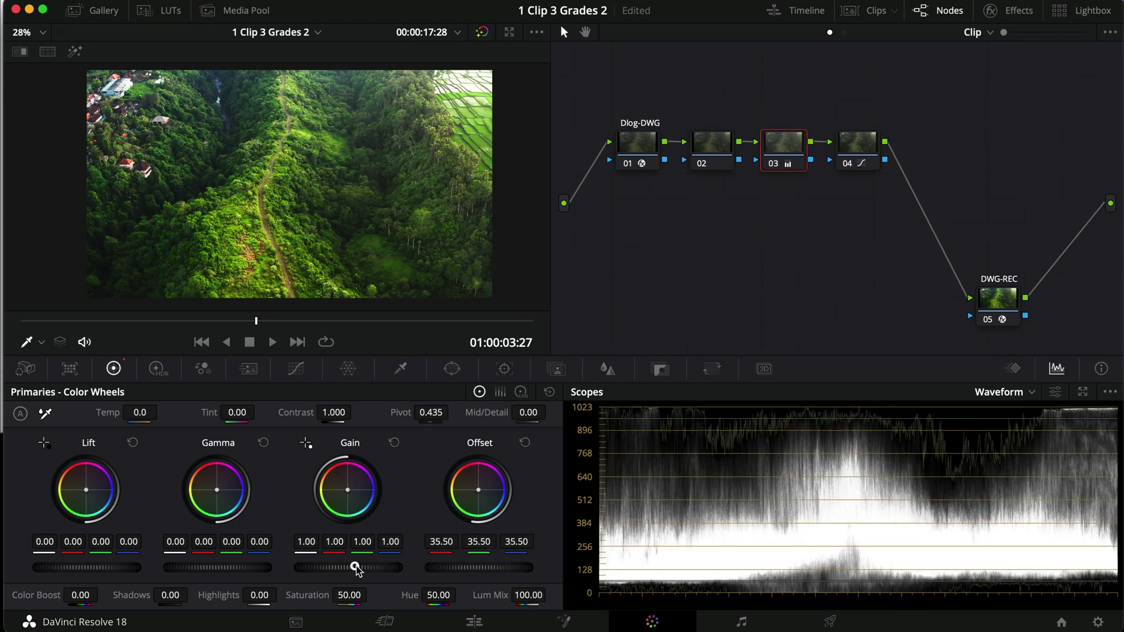
pyautogui.moveTo(356, 569); pyautogui.dragTo(300, 567)
pyautogui.moveTo(103, 568); pyautogui.dragTo(55, 567)
pyautogui.moveTo(205, 568); pyautogui.dragTo(261, 566)
# - Compare the image with node 03 disabled and enabled, both in the viewer and full screen
pyautogui.press('super+d')
pyautogui.press('super+d')
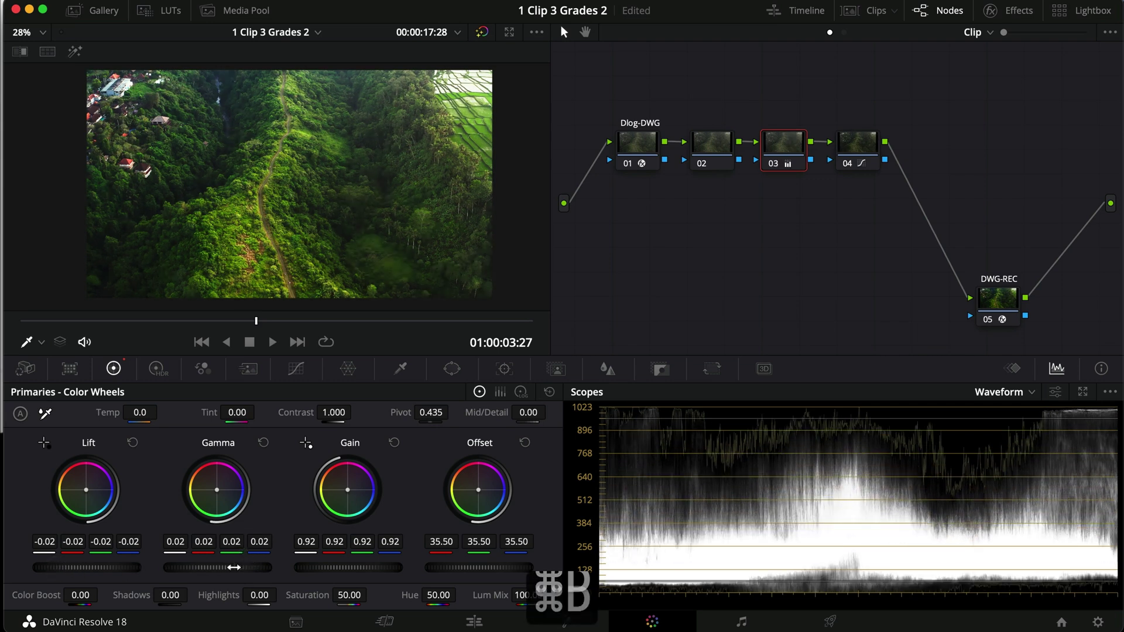
pyautogui.press('super+f')
pyautogui.press('super+d')
pyautogui.press('super+d')
pyautogui.press('super+f')
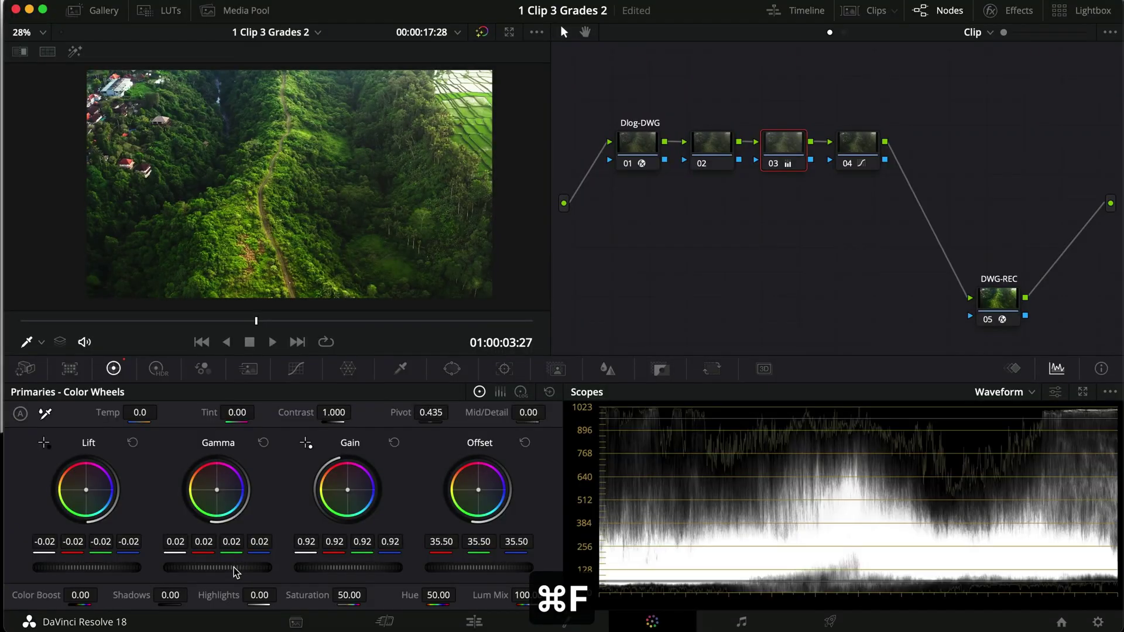
# - Warm the image on node 02 by setting Temp to 200 and Tint to 14.50
pyautogui.click(716, 155)
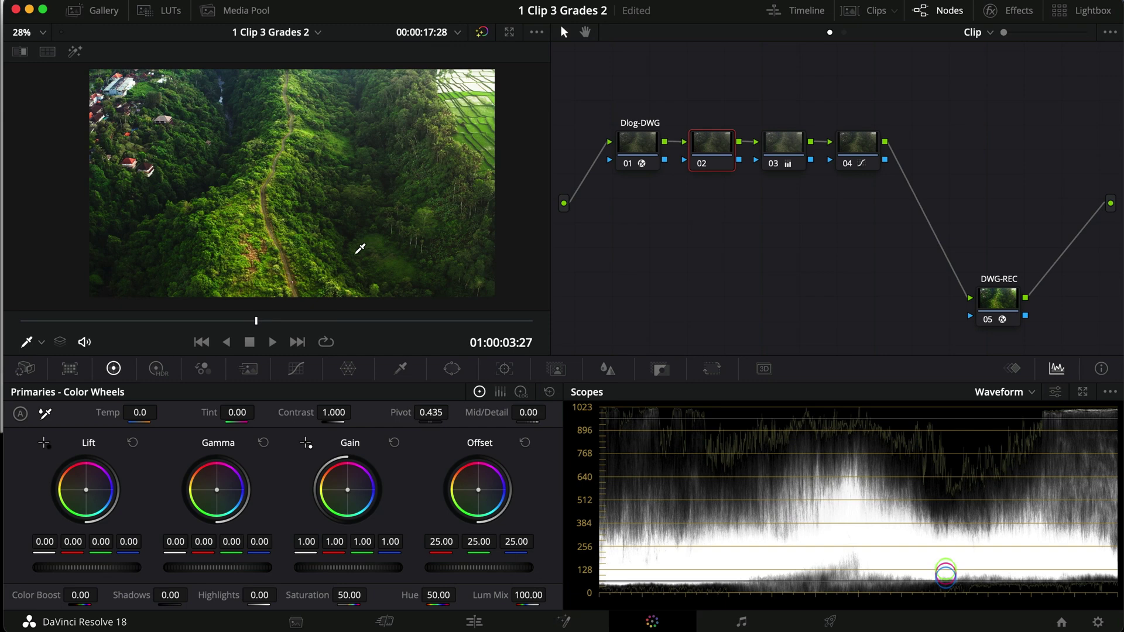
pyautogui.moveTo(143, 414); pyautogui.dragTo(157, 413)
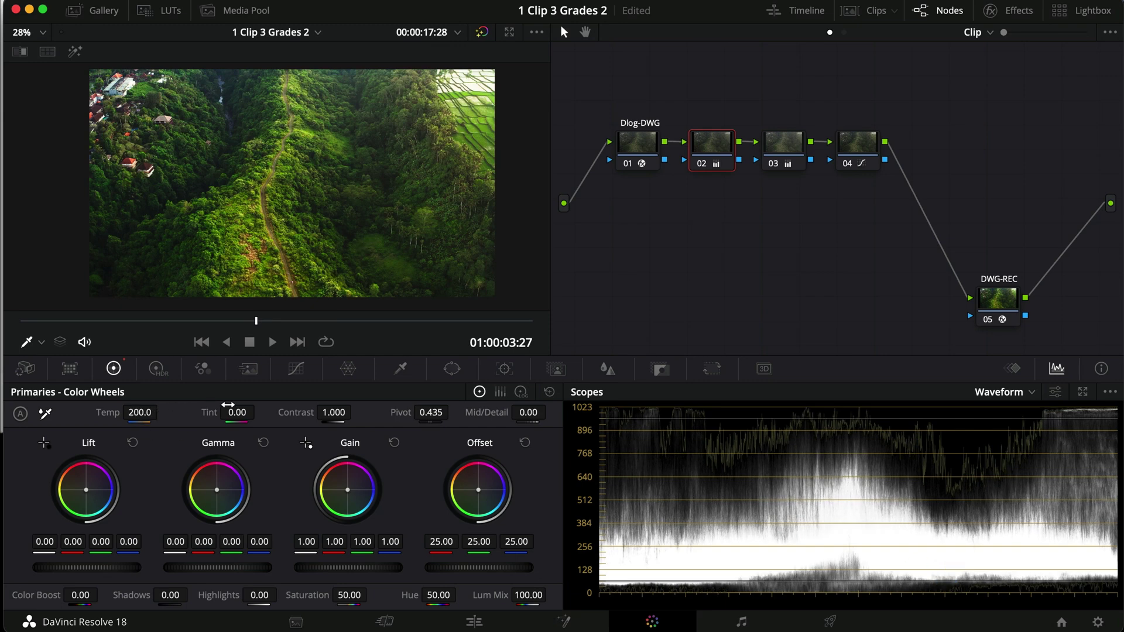
pyautogui.press('super+d')
pyautogui.press('super+d')
pyautogui.moveTo(243, 415); pyautogui.dragTo(253, 416)
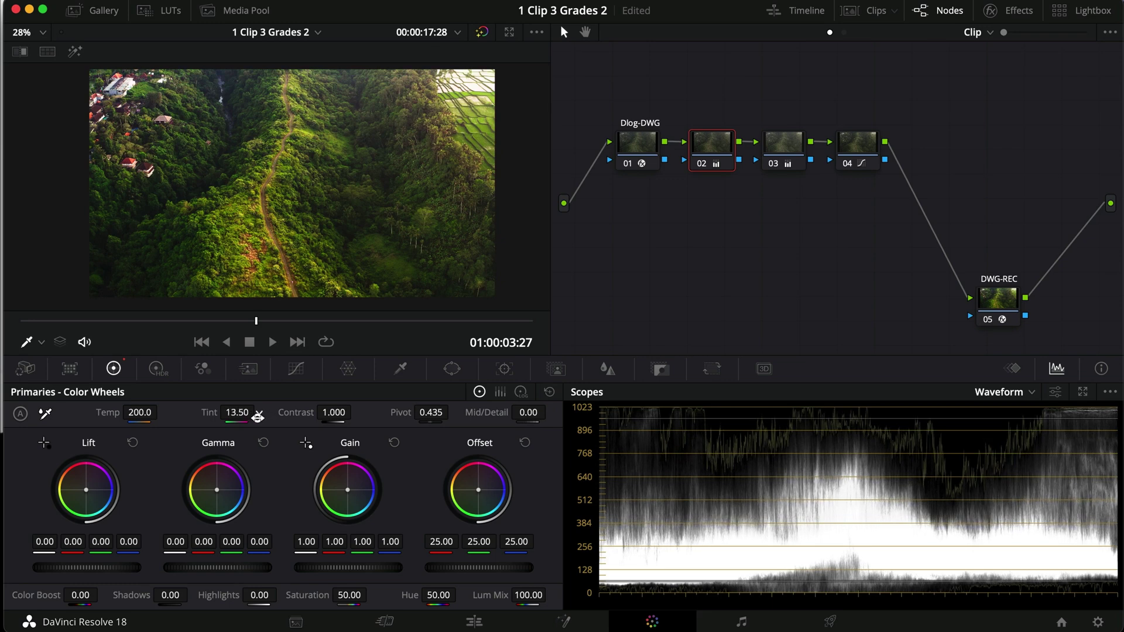
# - Inspect the temperature and tint change full screen by toggling node 02 off and on
pyautogui.press('super+f')
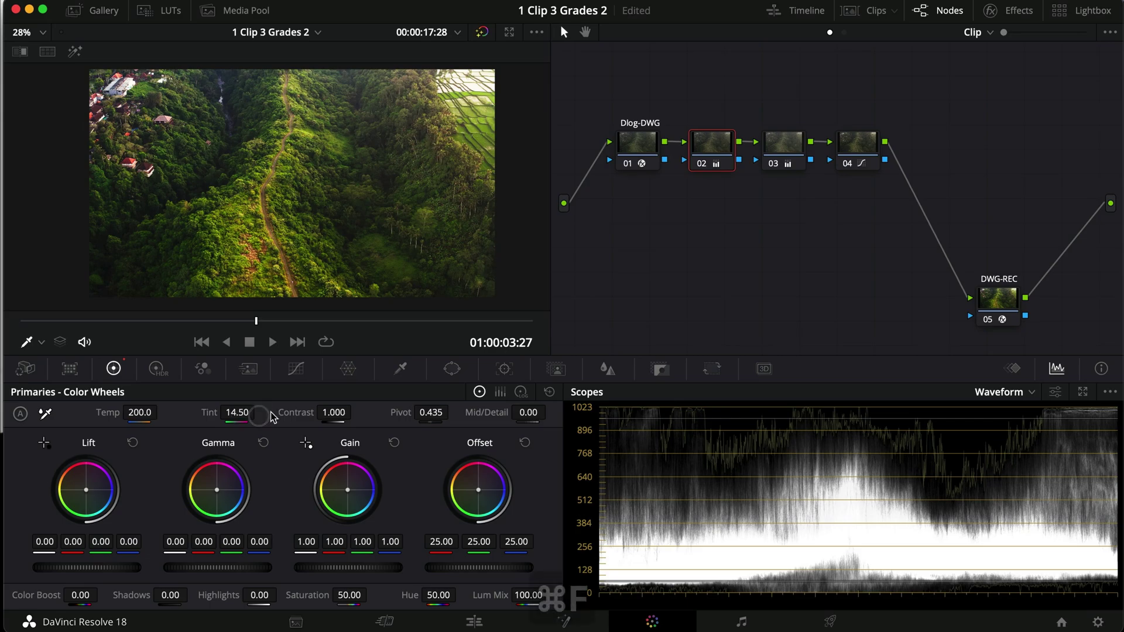
pyautogui.press('super+d')
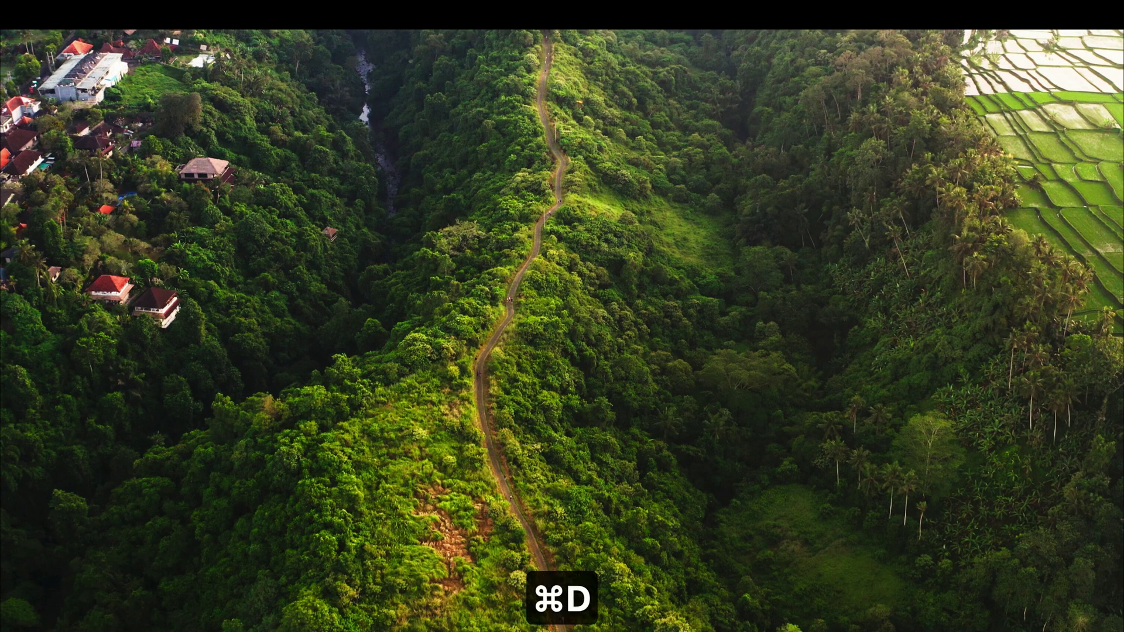
pyautogui.moveTo(463, 432)
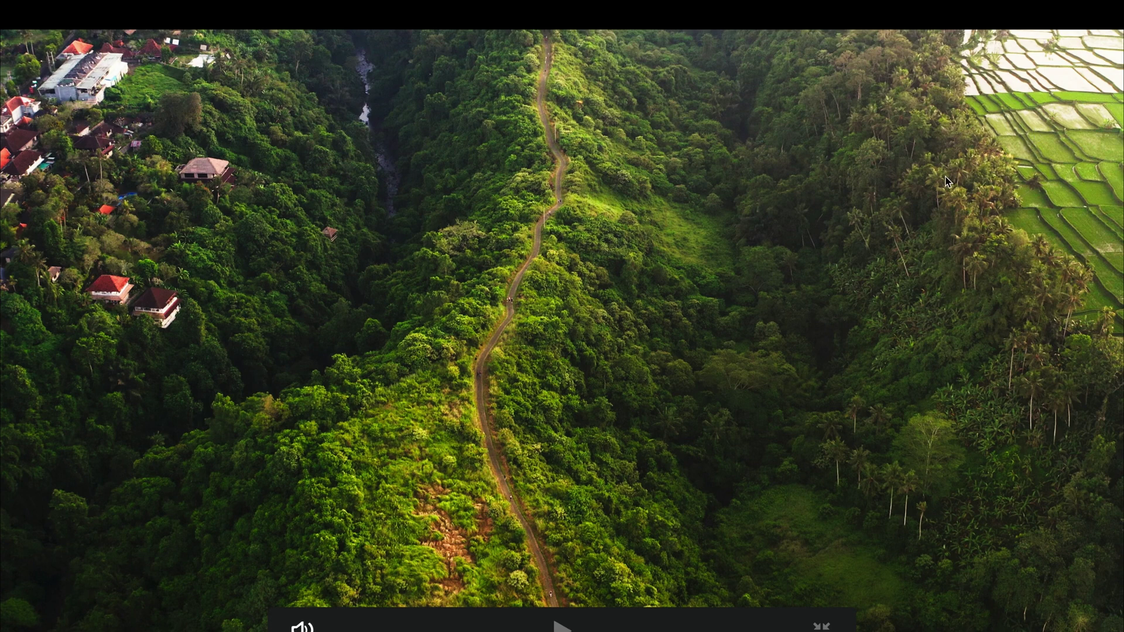
pyautogui.press('super+d')
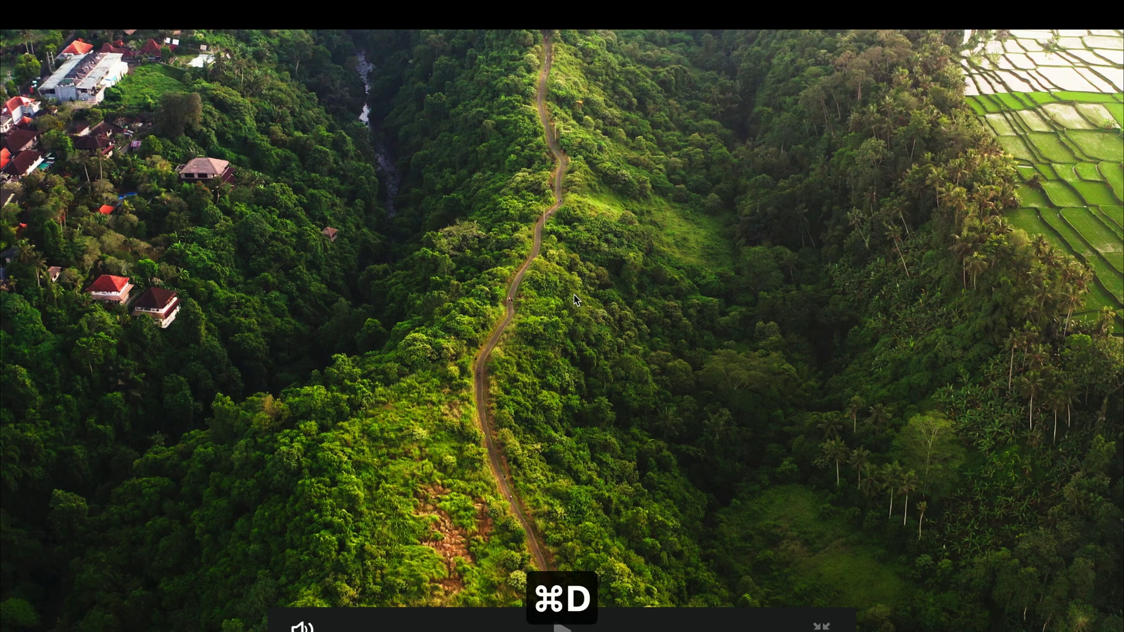
pyautogui.press('super+d')
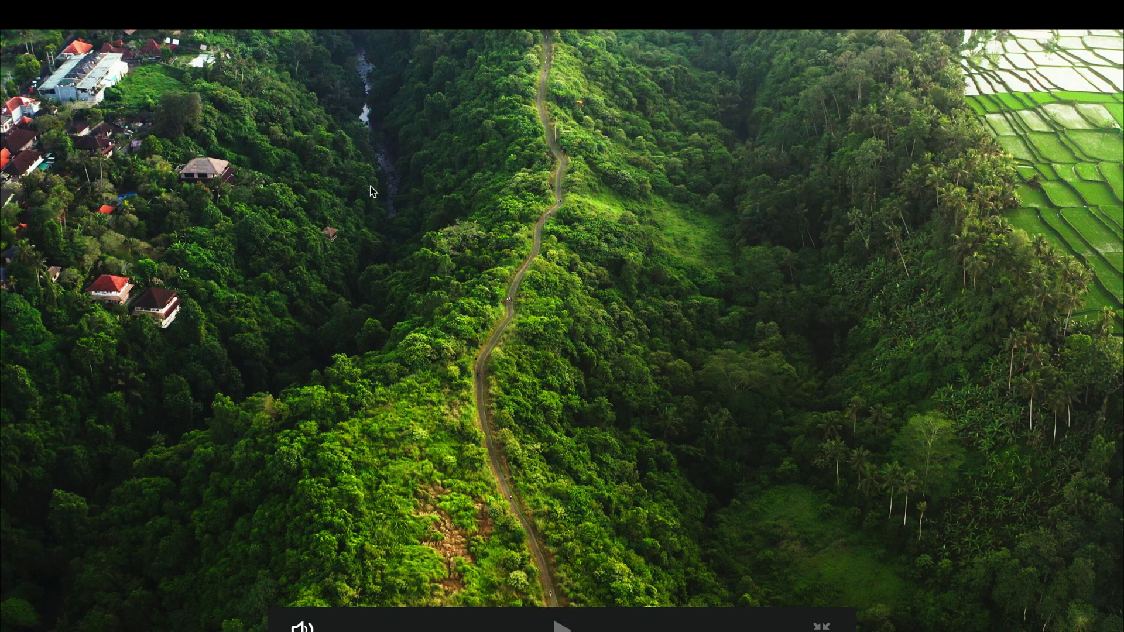
pyautogui.press('super+d')
pyautogui.press('super+f')
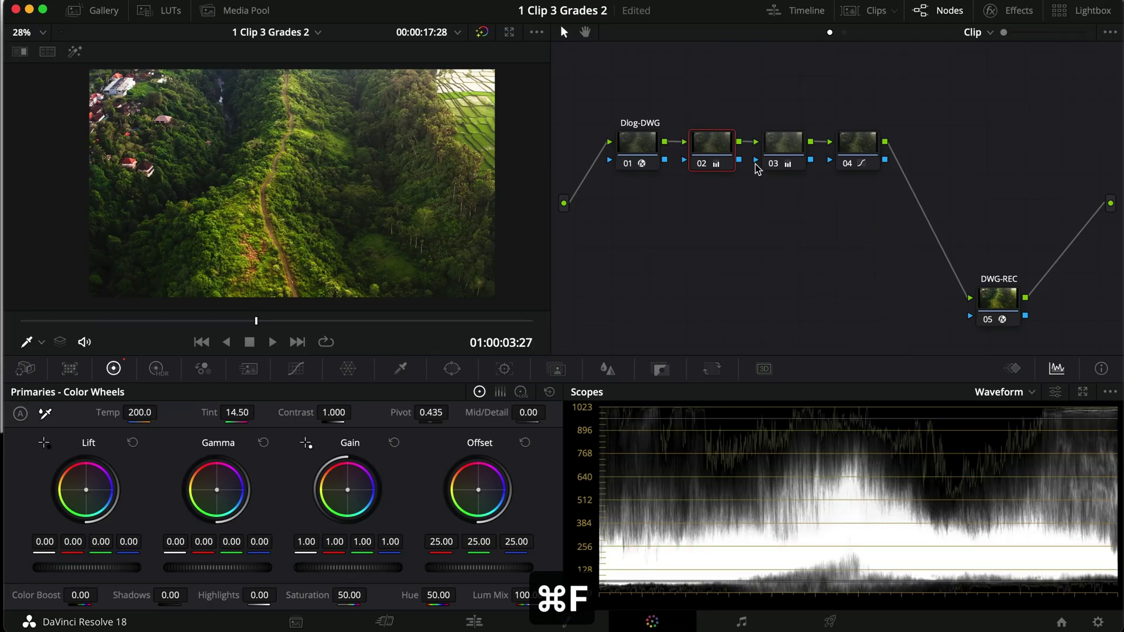
# - Label node 04, which holds the S-curve, CONTRAST
pyautogui.rightClick(860, 145)
pyautogui.click(891, 175)
pyautogui.write('CONTRAST')
pyautogui.press('Return')
# - Label node 03, which holds the brightness adjustments, EXPOSURE
pyautogui.rightClick(782, 151)
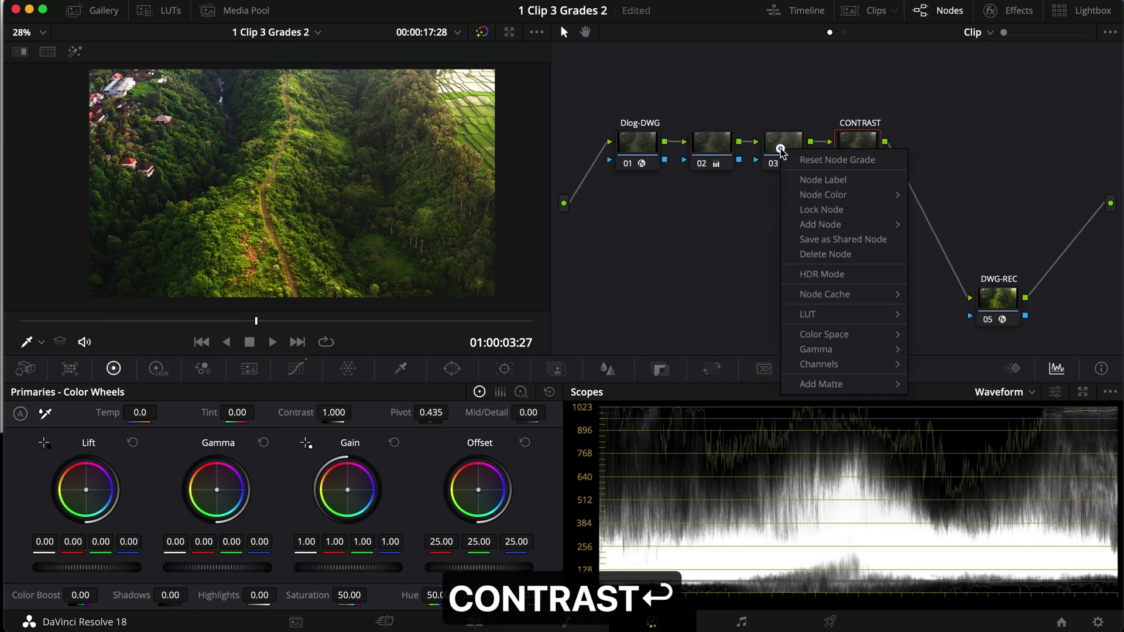
pyautogui.click(808, 180)
pyautogui.write('C')
pyautogui.press('BackSpace')
pyautogui.write('EXPOSURE')
pyautogui.press('Return')
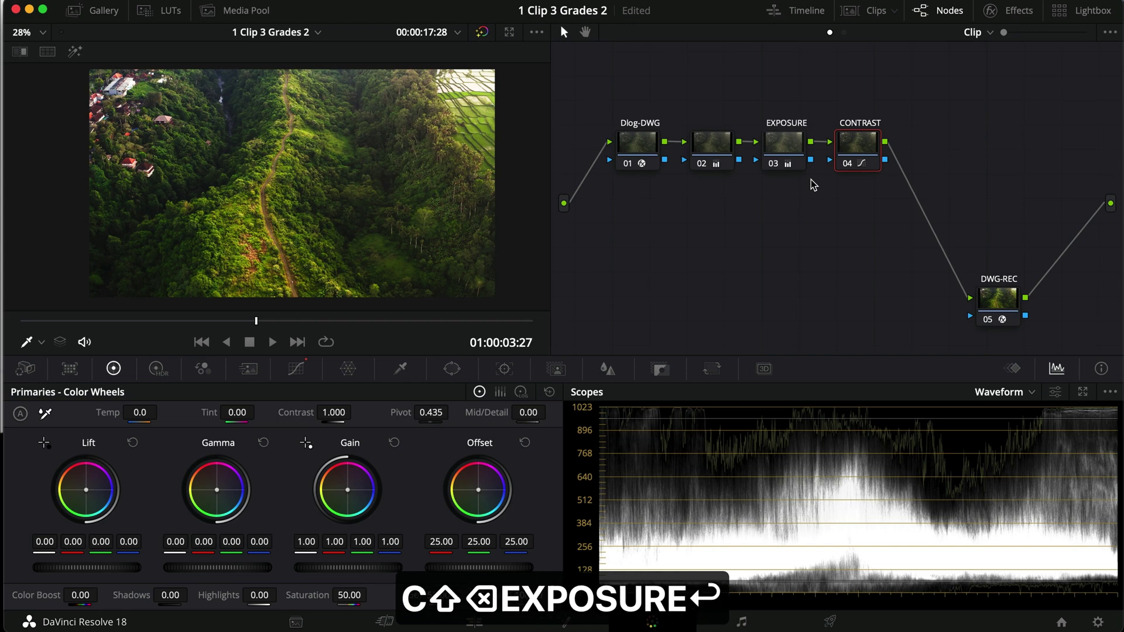
# - Label node 02, which holds the white balance adjustment, TEMP
pyautogui.rightClick(728, 148)
pyautogui.click(741, 178)
pyautogui.write('TEMP')
pyautogui.press('Return')
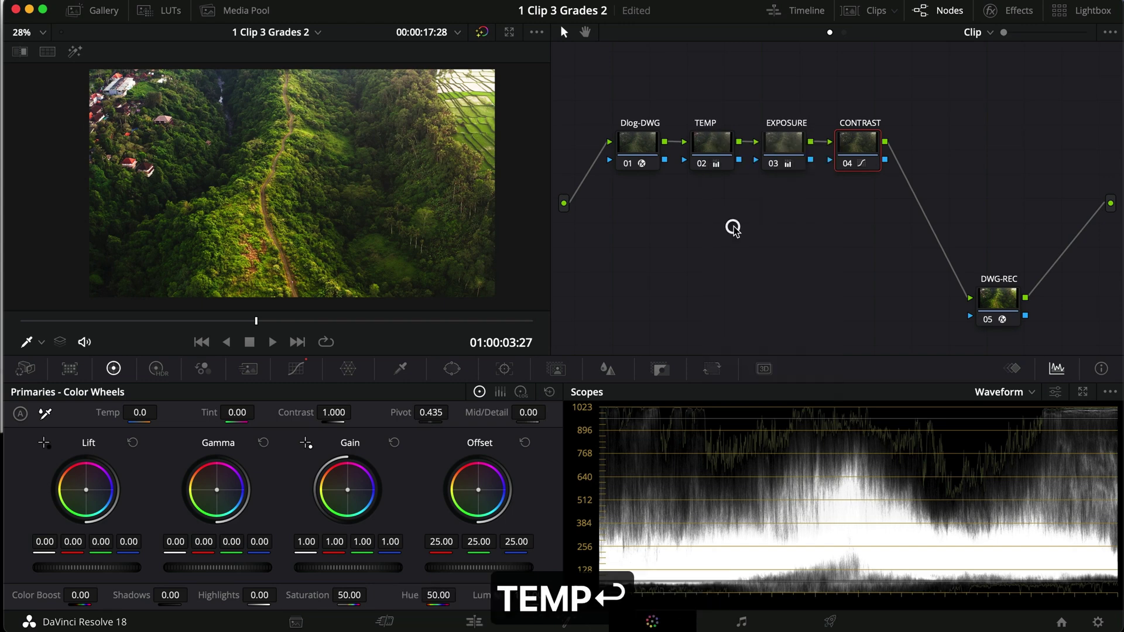
# - Add a serial node after CONTRAST, placed beneath Dlog-DWG, and open its Hue Vs Hue curve
pyautogui.hotkey('alt', 's')
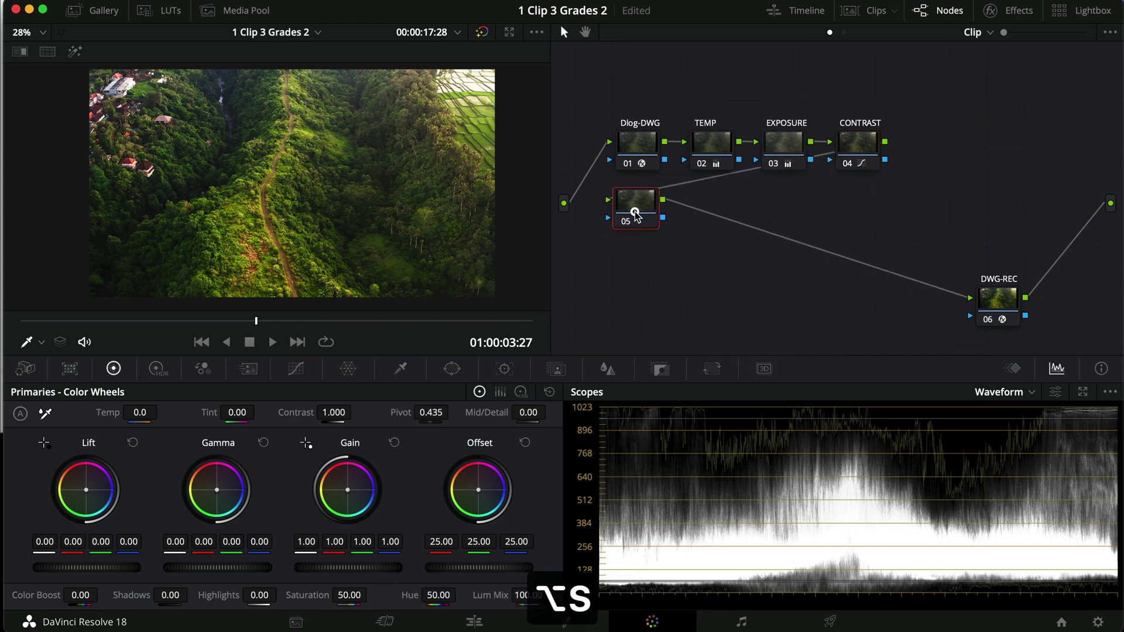
pyautogui.moveTo(639, 206); pyautogui.dragTo(639, 210)
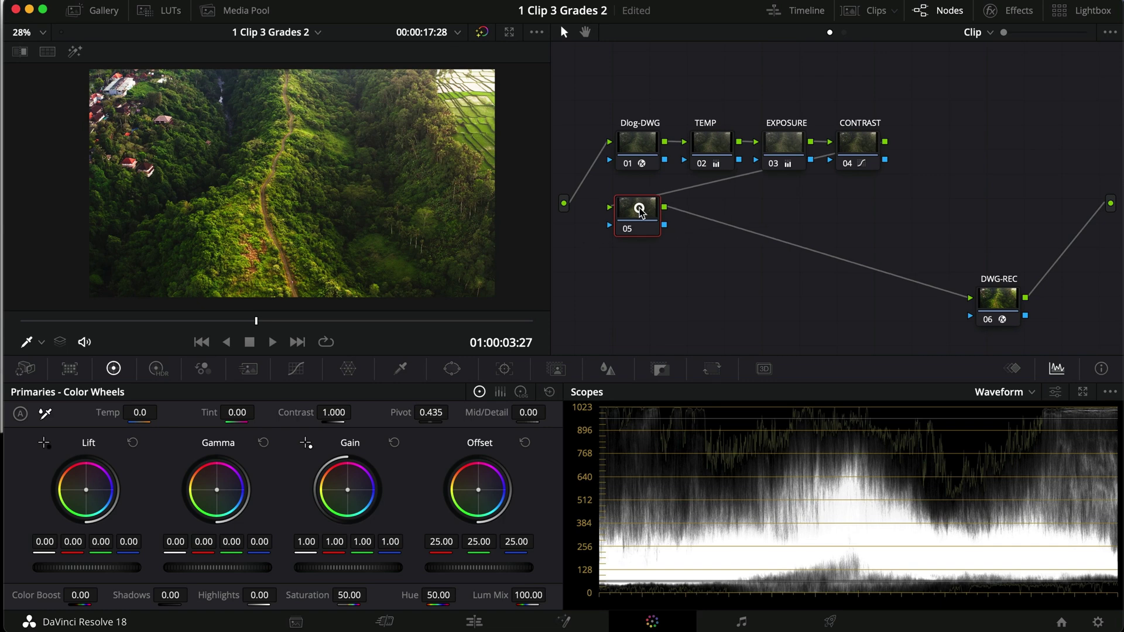
pyautogui.click(299, 369)
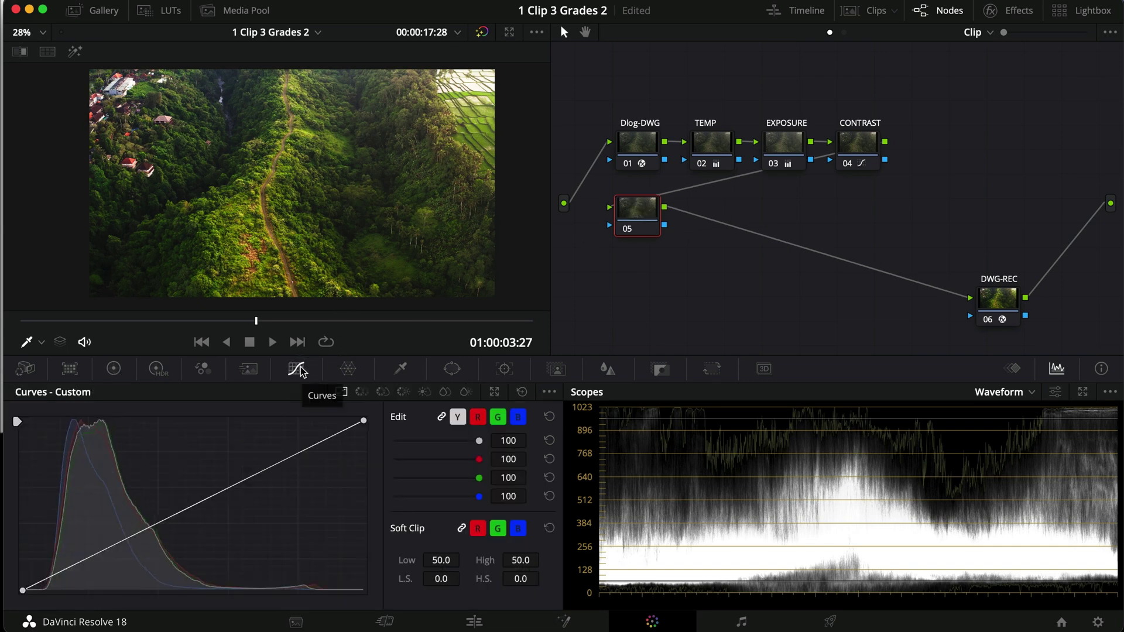
pyautogui.click(361, 392)
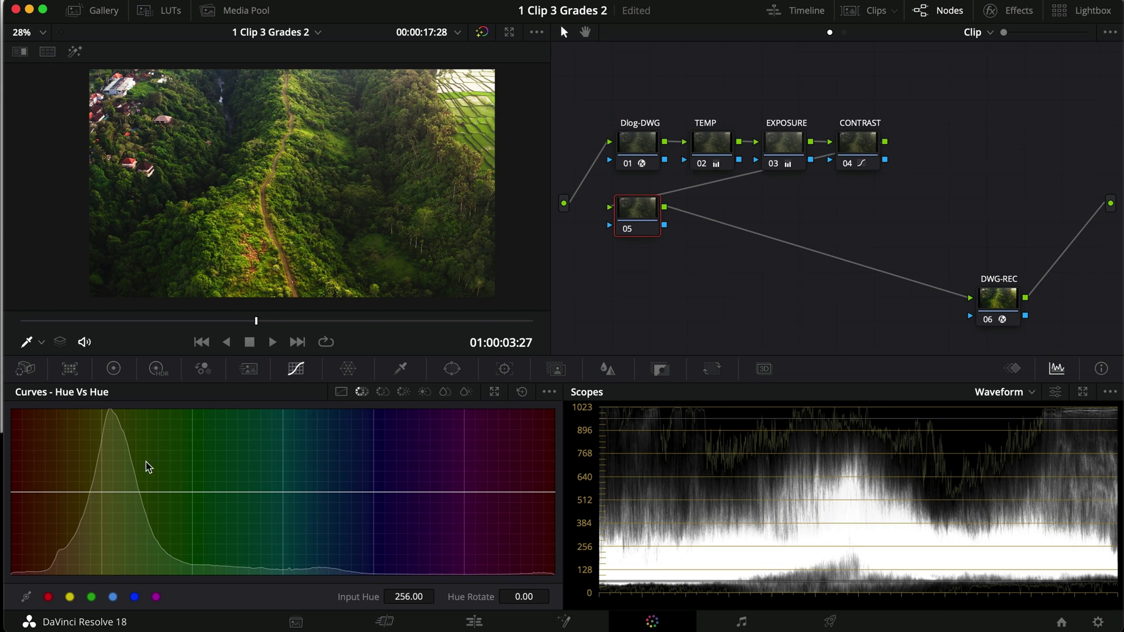
# - On node 05's Hue Vs Hue curve, anchor both sides of the green peak, set the peak's Hue Rotate to about 4.00, and compare before and after
pyautogui.click(27, 492)
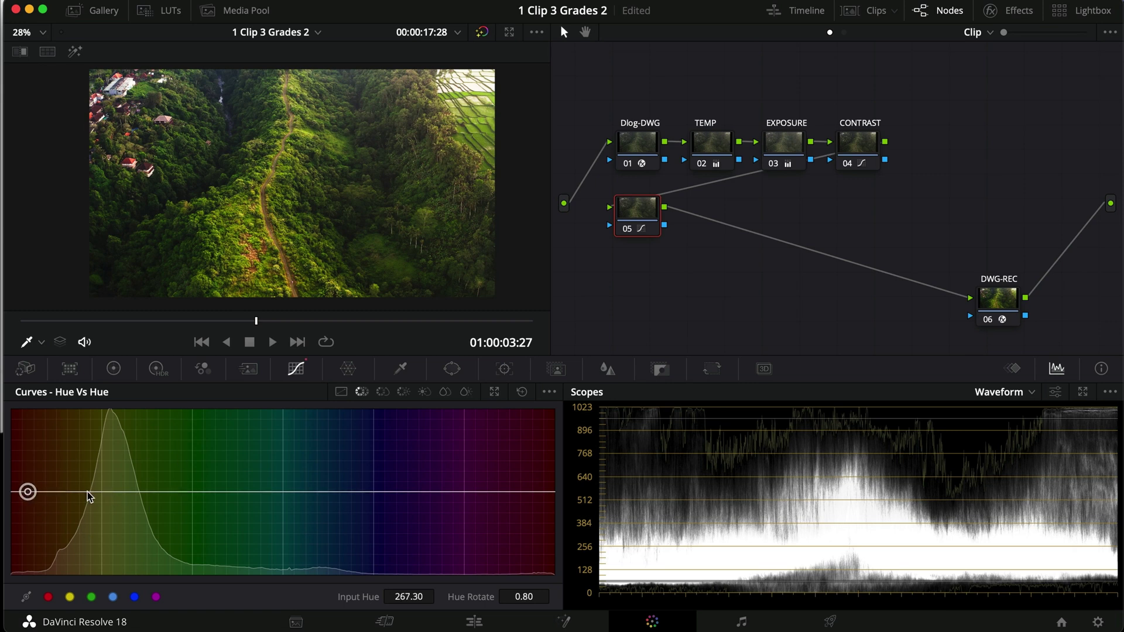
pyautogui.click(208, 492)
pyautogui.moveTo(113, 492)
pyautogui.mouseDown()
pyautogui.moveTo(112, 479)
pyautogui.moveTo(113, 492)
pyautogui.mouseUp()
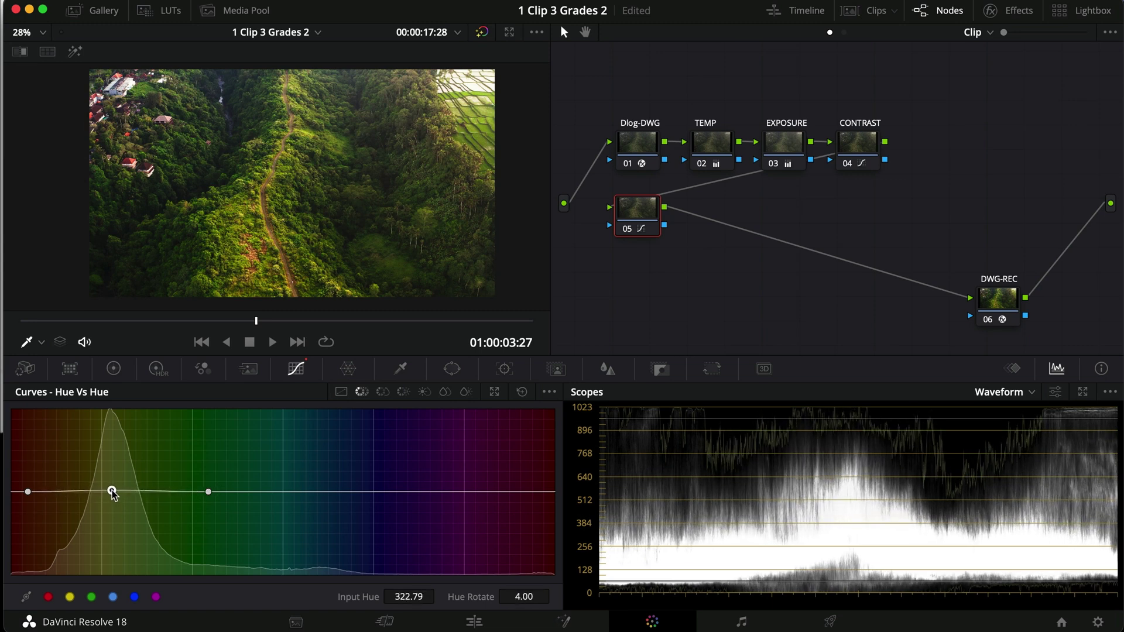
pyautogui.press('super+d')
pyautogui.press('super+d')
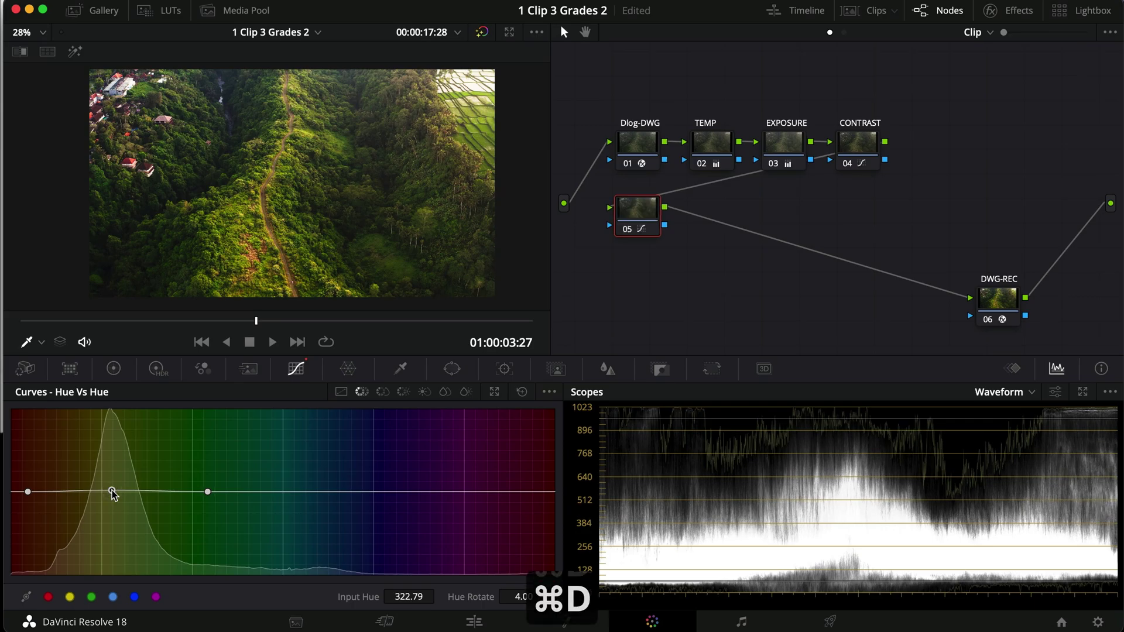
pyautogui.press('super+f')
pyautogui.press('super+d')
pyautogui.press('super+d')
pyautogui.press('super+f')
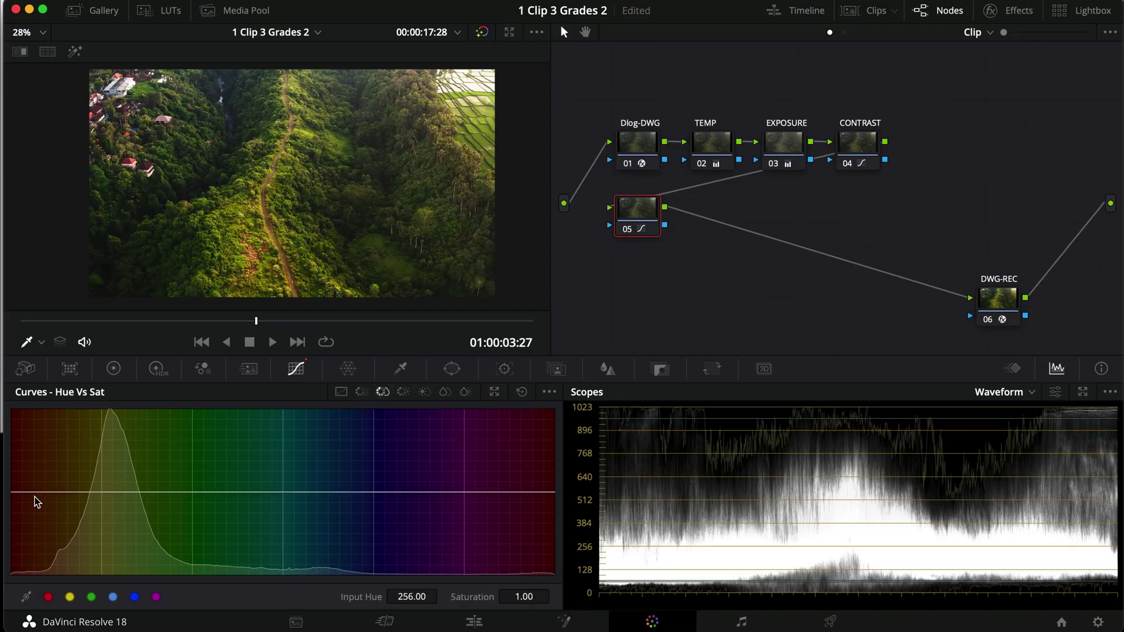
# - On the Hue Vs Sat curve, anchor both sides of the green peak, lower its saturation to about 0.79, and compare before and after full screen
pyautogui.click(30, 492)
pyautogui.click(217, 494)
pyautogui.moveTo(217, 494); pyautogui.dragTo(216, 492)
pyautogui.moveTo(112, 494); pyautogui.dragTo(117, 513)
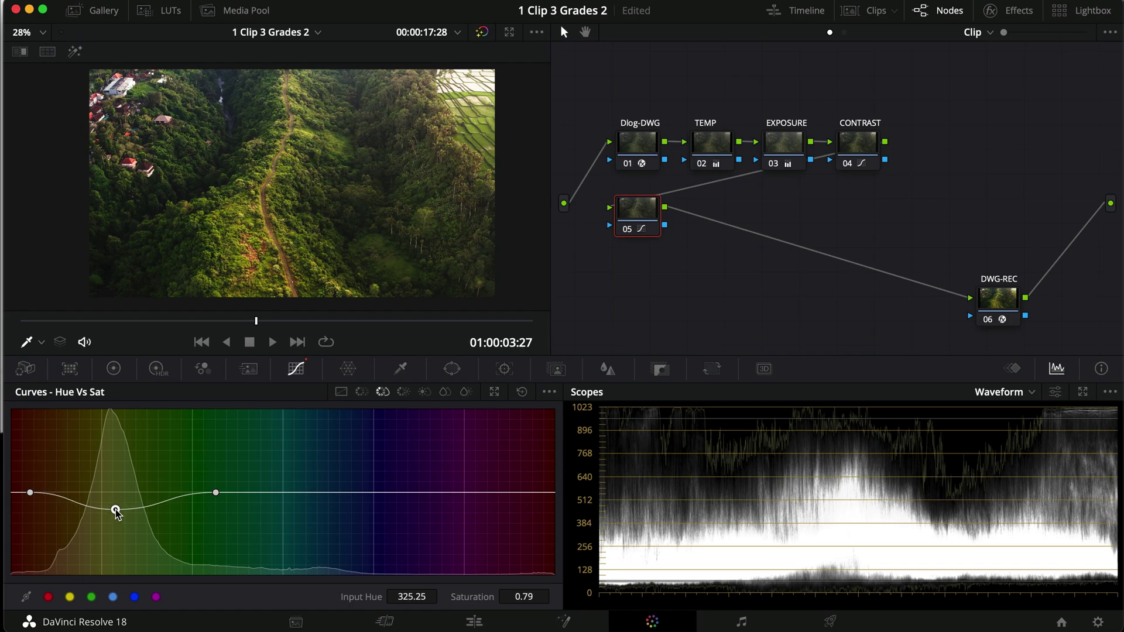
pyautogui.press('super+f')
pyautogui.press('super+d')
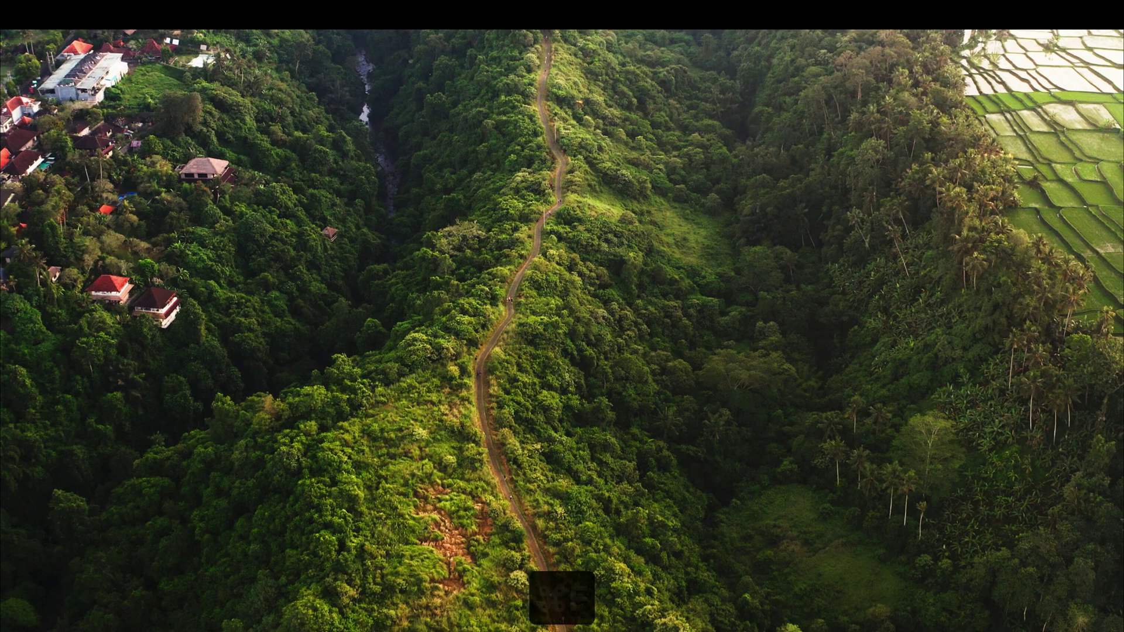
pyautogui.press('super+f')
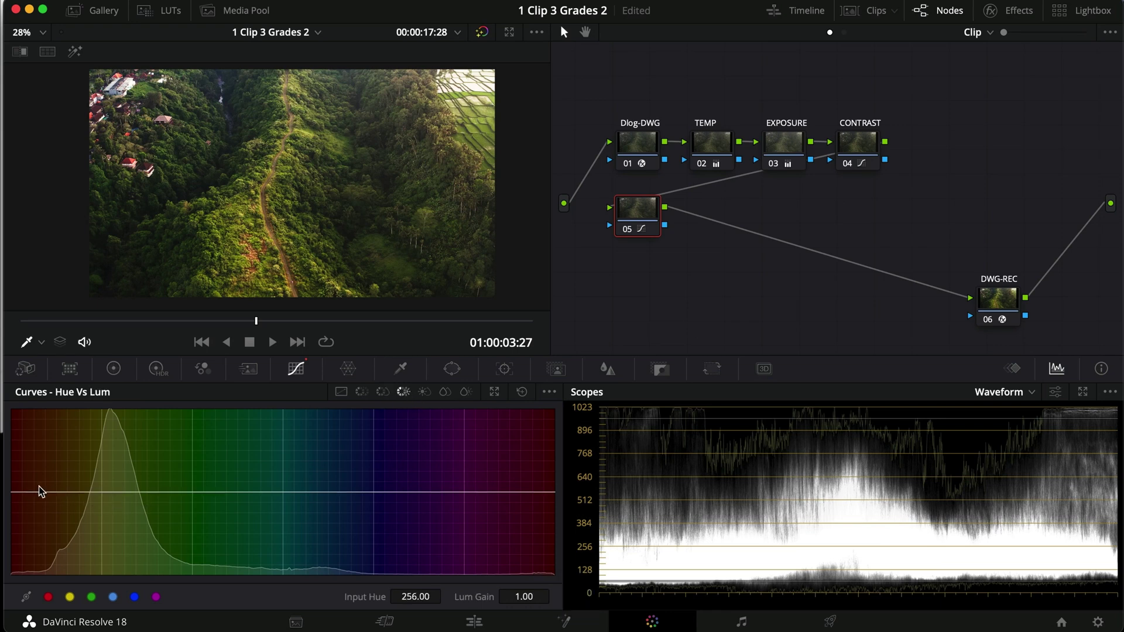
# - On the Hue Vs Lum curve, anchor both sides of the green peak, lower its Lum Gain to about 0.73, and compare before and after
pyautogui.click(29, 492)
pyautogui.click(216, 492)
pyautogui.moveTo(116, 492); pyautogui.dragTo(122, 519)
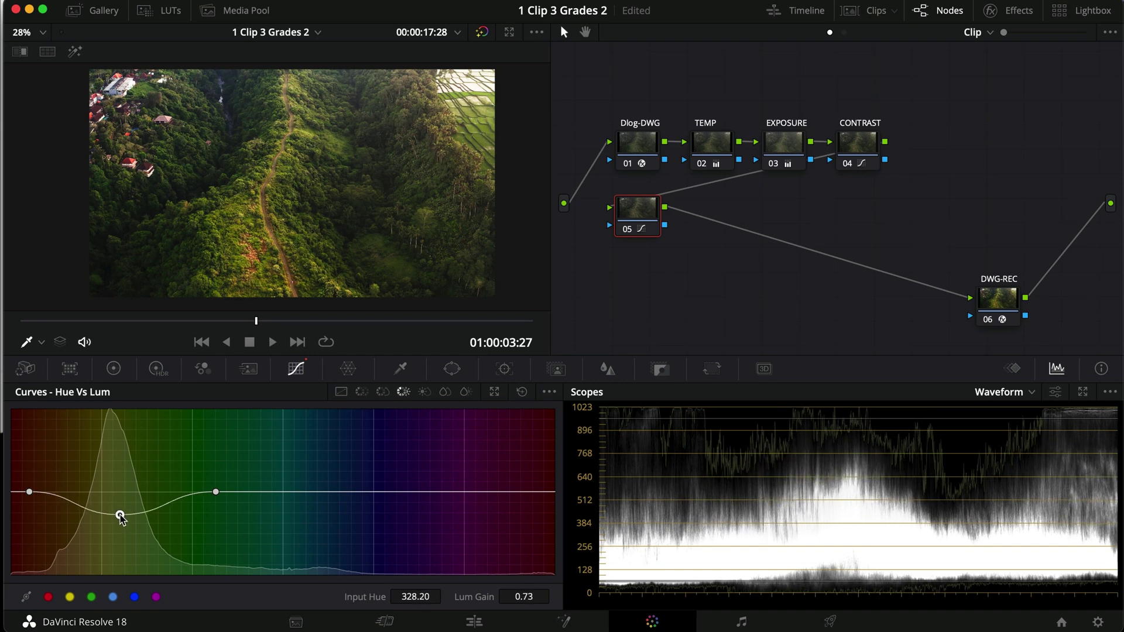
pyautogui.press('super+f')
pyautogui.press('super+d')
pyautogui.press('super+d')
pyautogui.press('super+f')
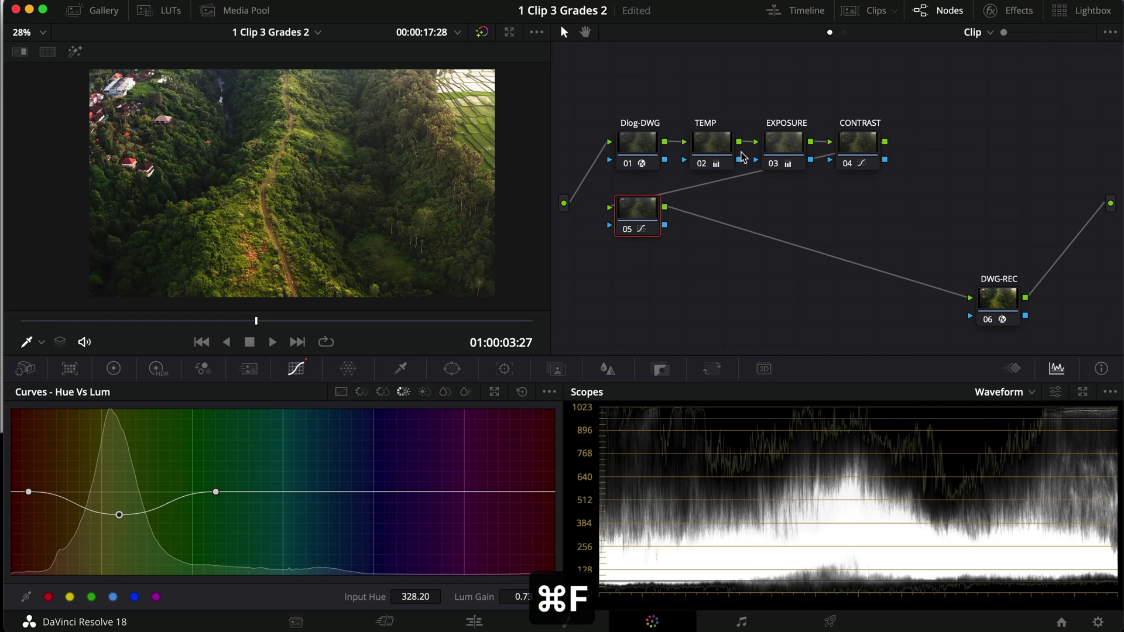
# - Label node 05, which holds the hue curve adjustments, CURVES
pyautogui.rightClick(644, 217)
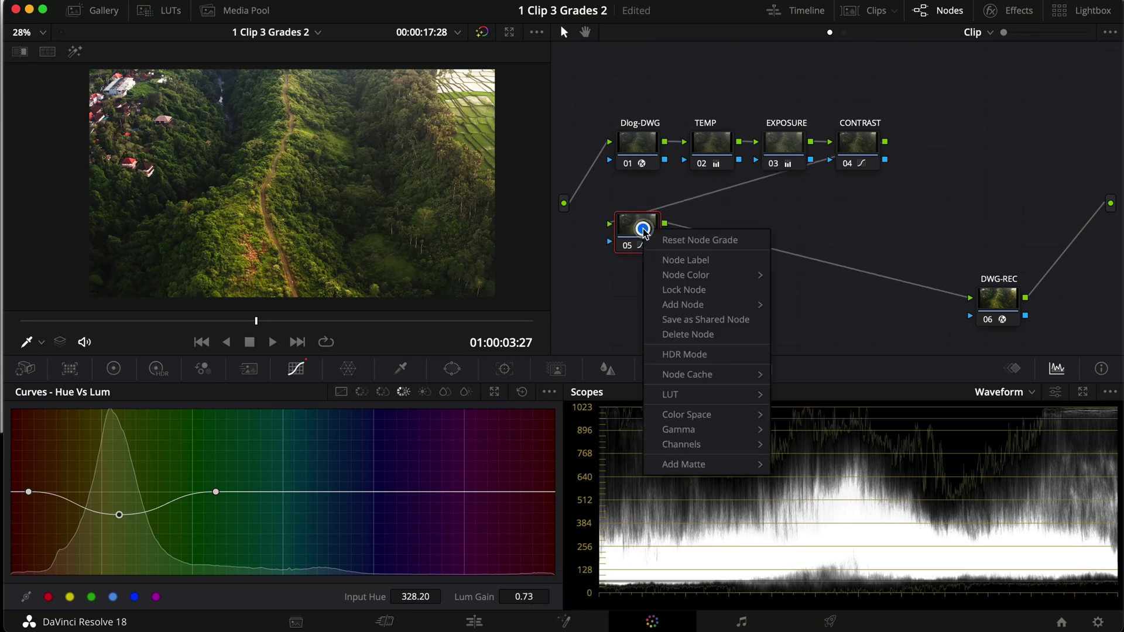
pyautogui.click(673, 261)
pyautogui.write('CURVES')
pyautogui.press('Return')
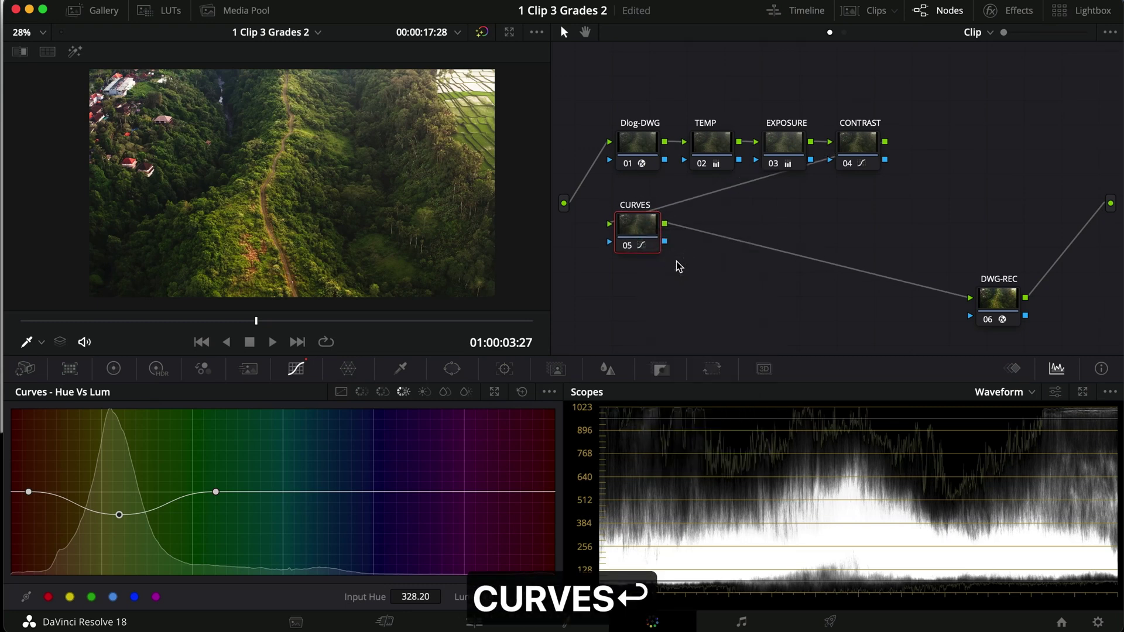
# - Compare the image full screen with the grading nodes switched off and on, keeping CURVES beneath Dlog-DWG
pyautogui.press('super+d')
pyautogui.press('super+d')
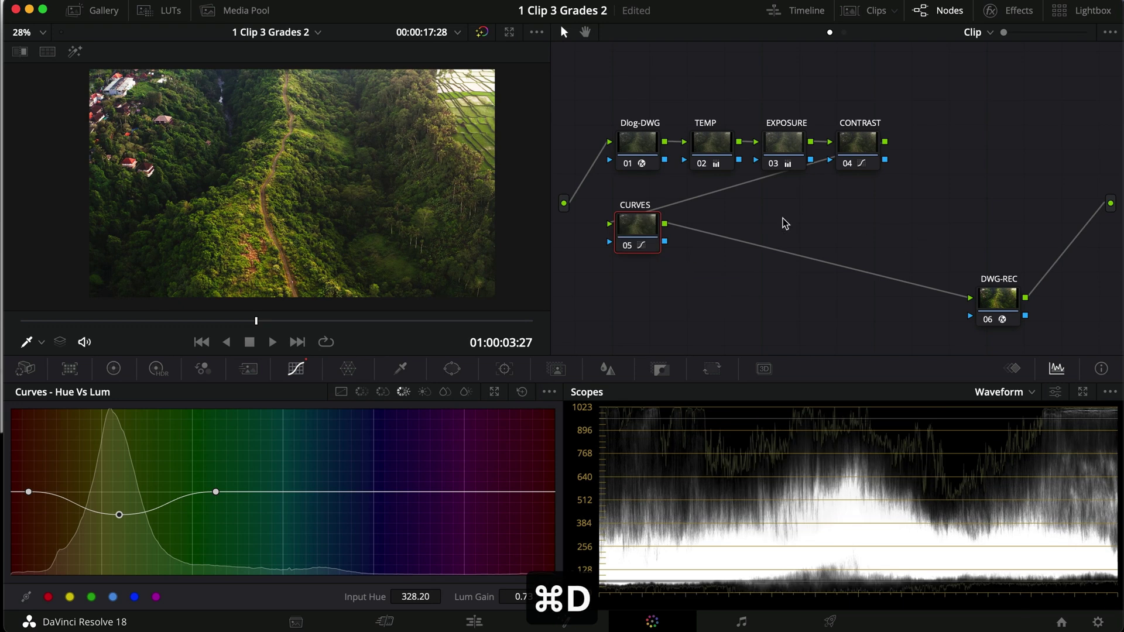
pyautogui.moveTo(644, 232); pyautogui.dragTo(721, 230)
pyautogui.moveTo(921, 332)
pyautogui.mouseDown()
pyautogui.moveTo(780, 174)
pyautogui.moveTo(732, 139)
pyautogui.mouseUp()
pyautogui.press('super+d')
pyautogui.press('super+d')
pyautogui.press('super+f')
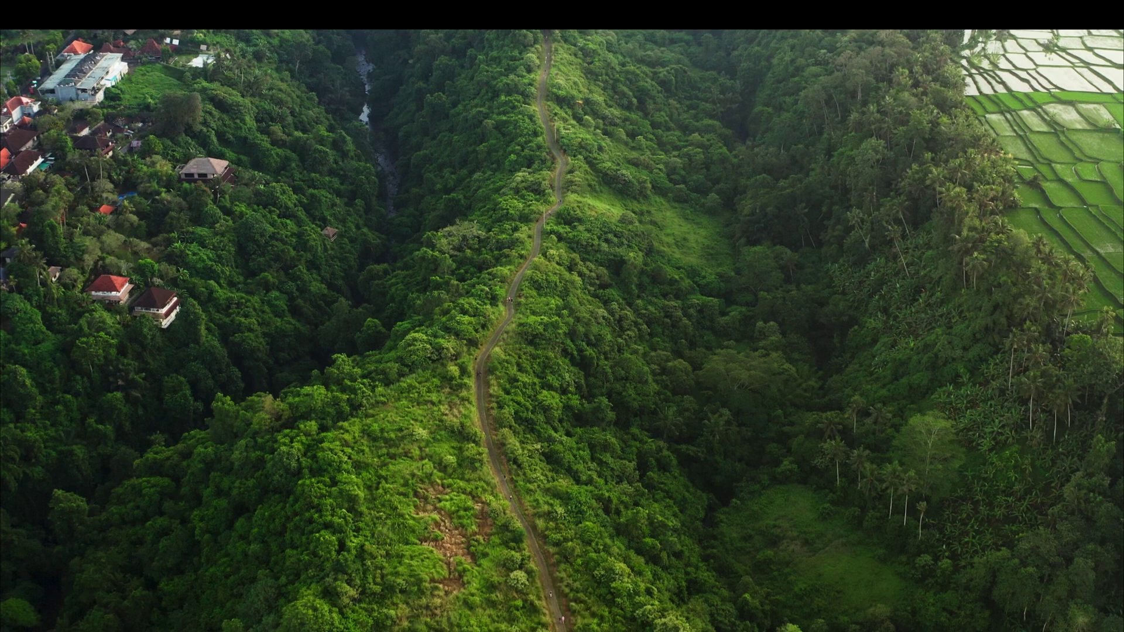
pyautogui.press('super+d')
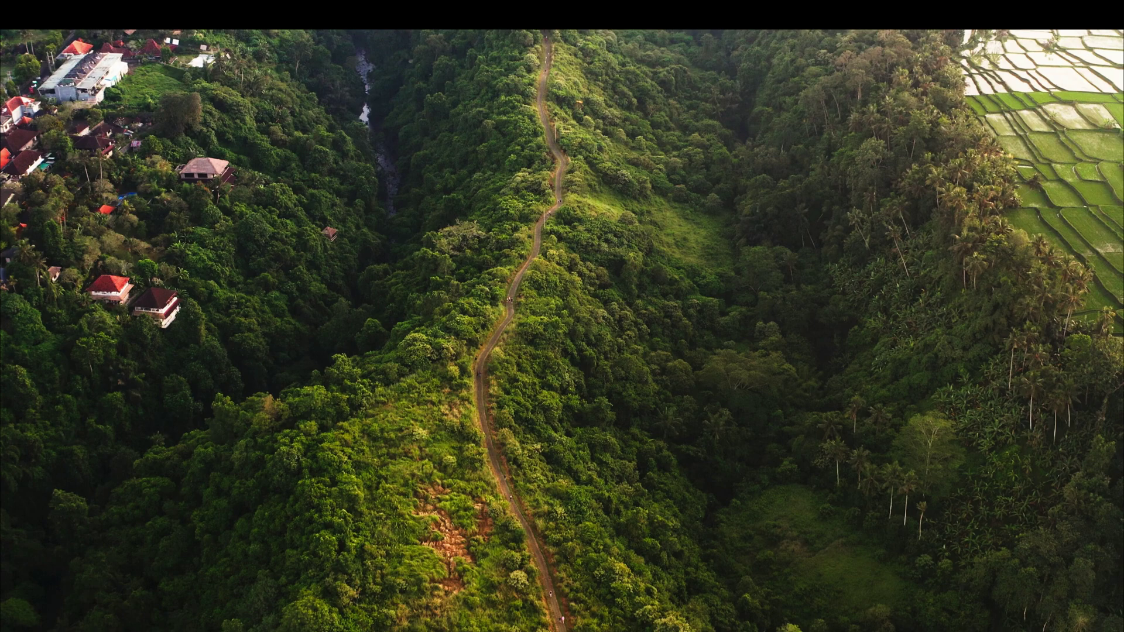
pyautogui.press('super+d')
pyautogui.press('super+f')
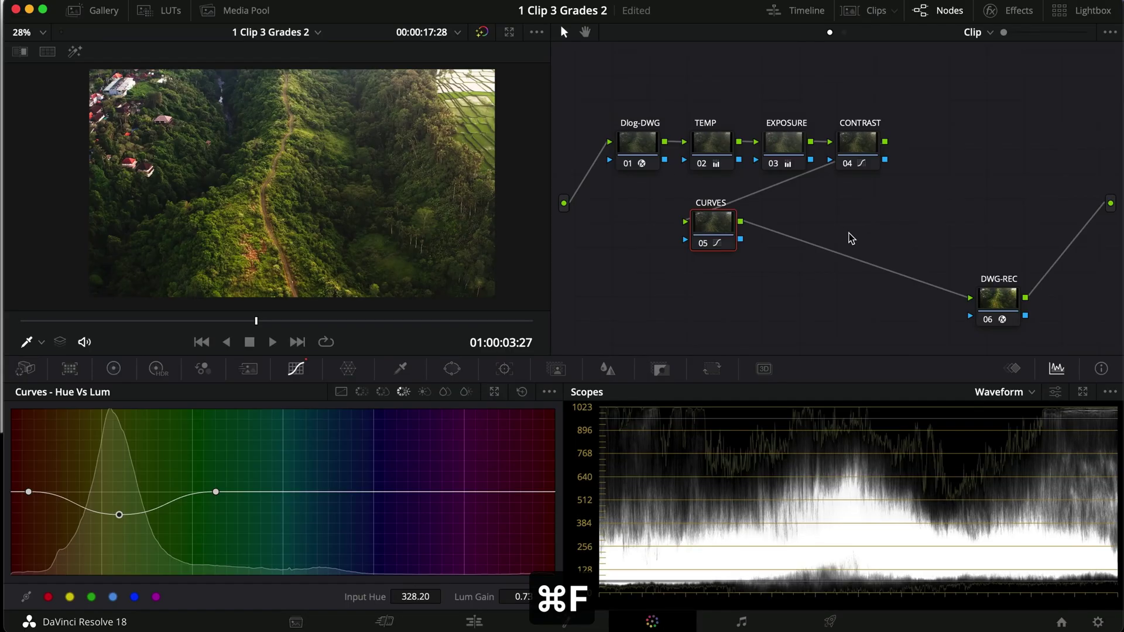
pyautogui.moveTo(715, 234); pyautogui.dragTo(643, 229)
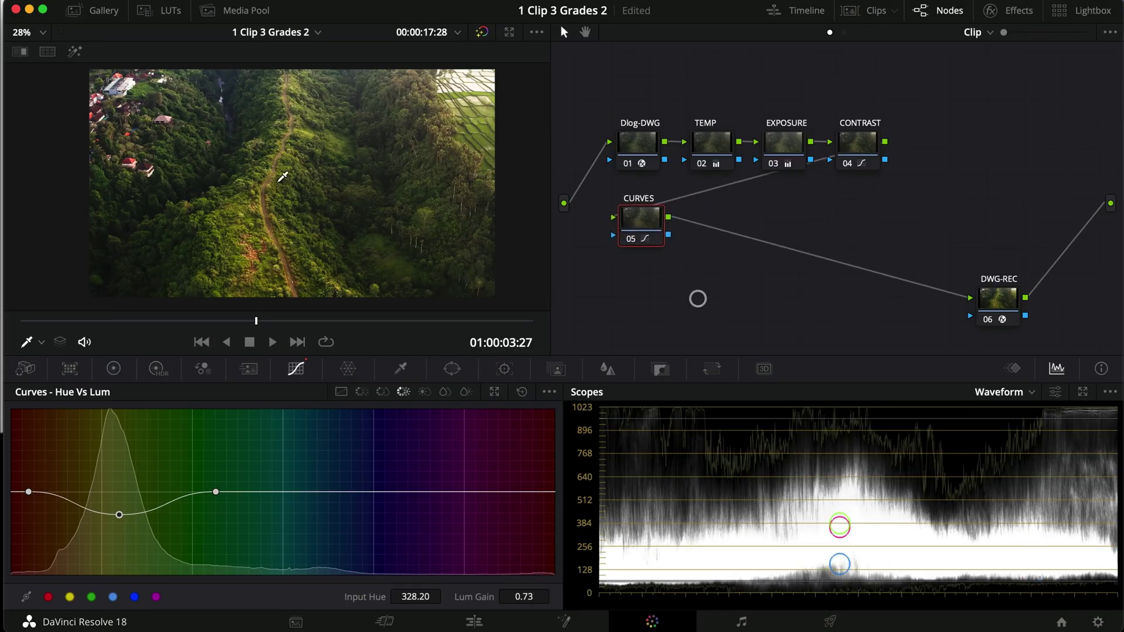
# - Grab a still of the graded frame into the Stills 1 album and name it Grade 1
pyautogui.click(105, 10)
pyautogui.rightClick(452, 174)
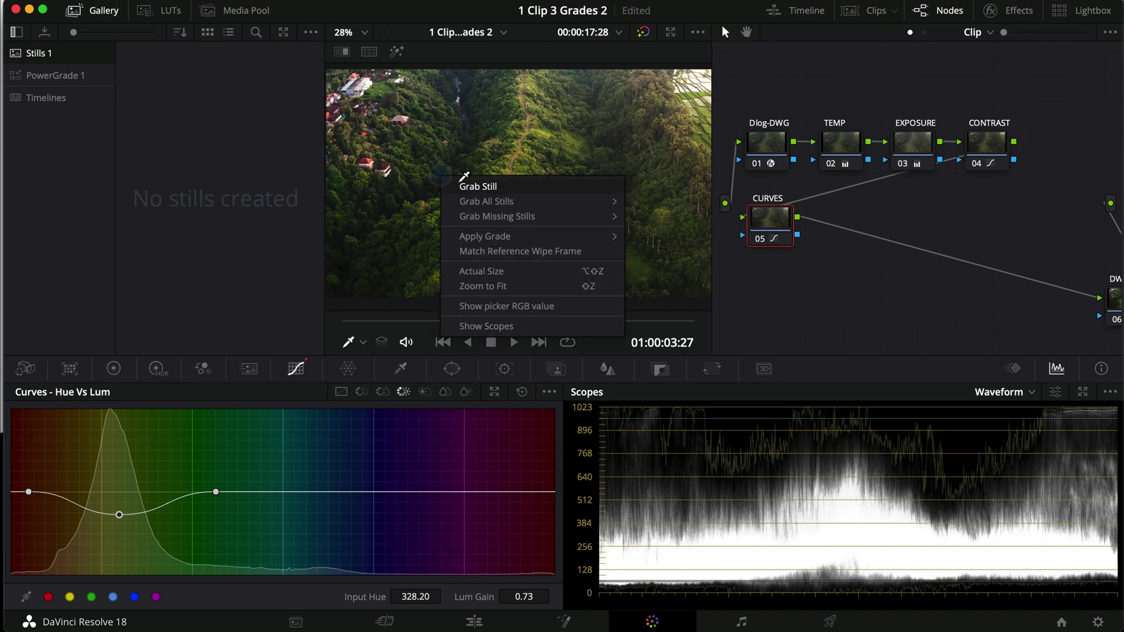
pyautogui.click(472, 183)
pyautogui.doubleClick(173, 115)
pyautogui.write('Gre')
pyautogui.press('BackSpace')
pyautogui.write('ade 1')
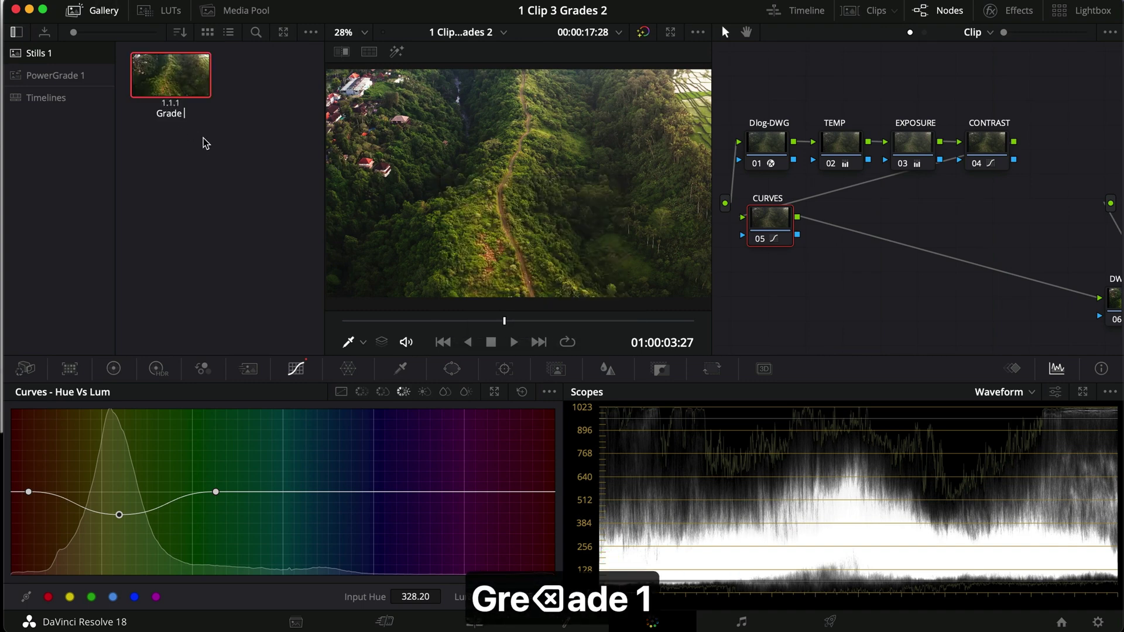
pyautogui.press('Return')
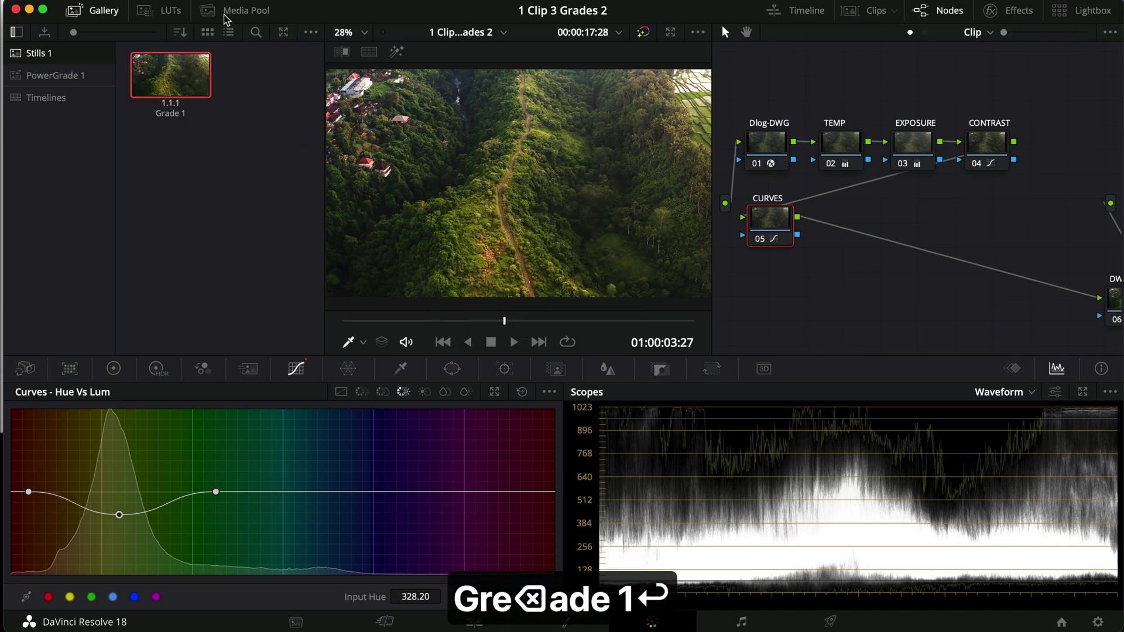
pyautogui.click(104, 10)
pyautogui.moveTo(709, 261); pyautogui.dragTo(539, 258)
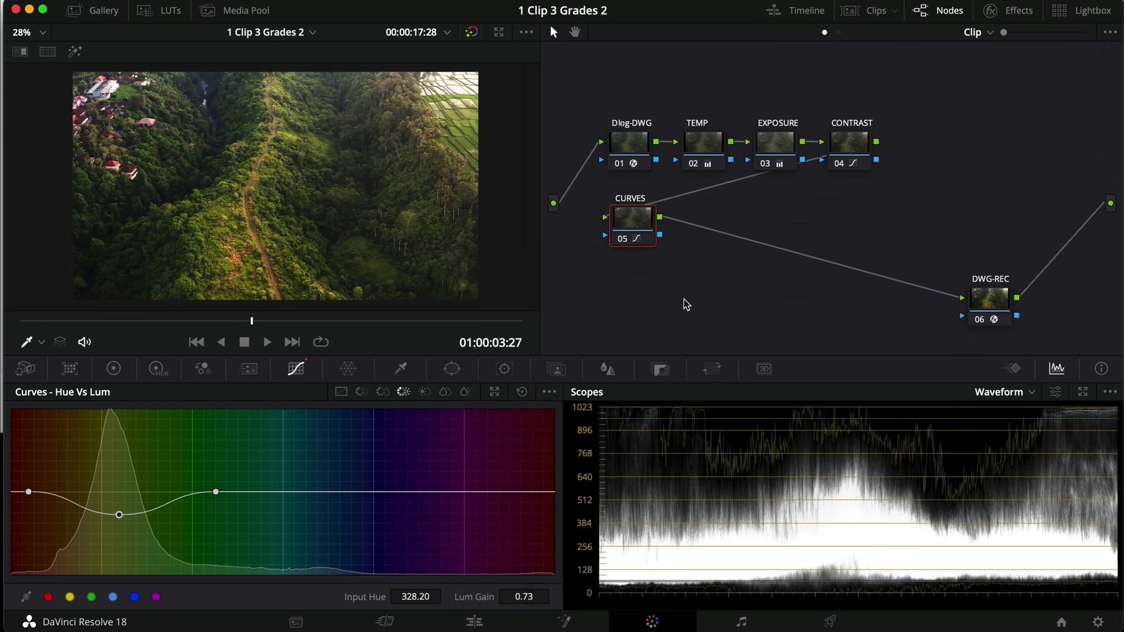
# - Add a serial node after CURVES and align it beneath TEMP
pyautogui.hotkey('alt', 's')
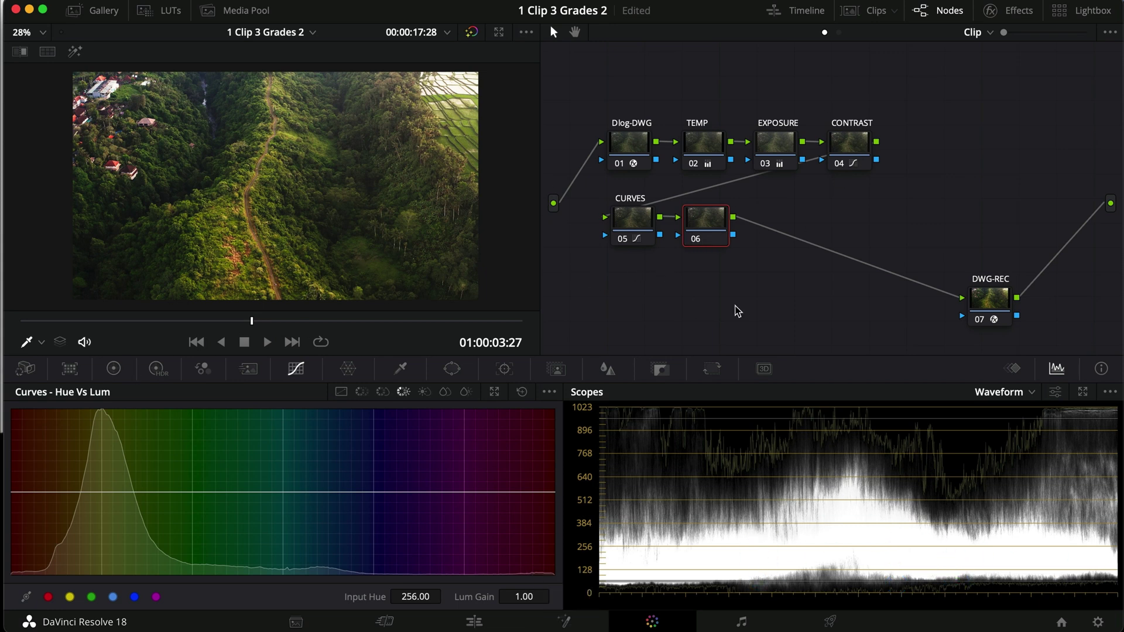
pyautogui.moveTo(706, 215); pyautogui.dragTo(710, 218)
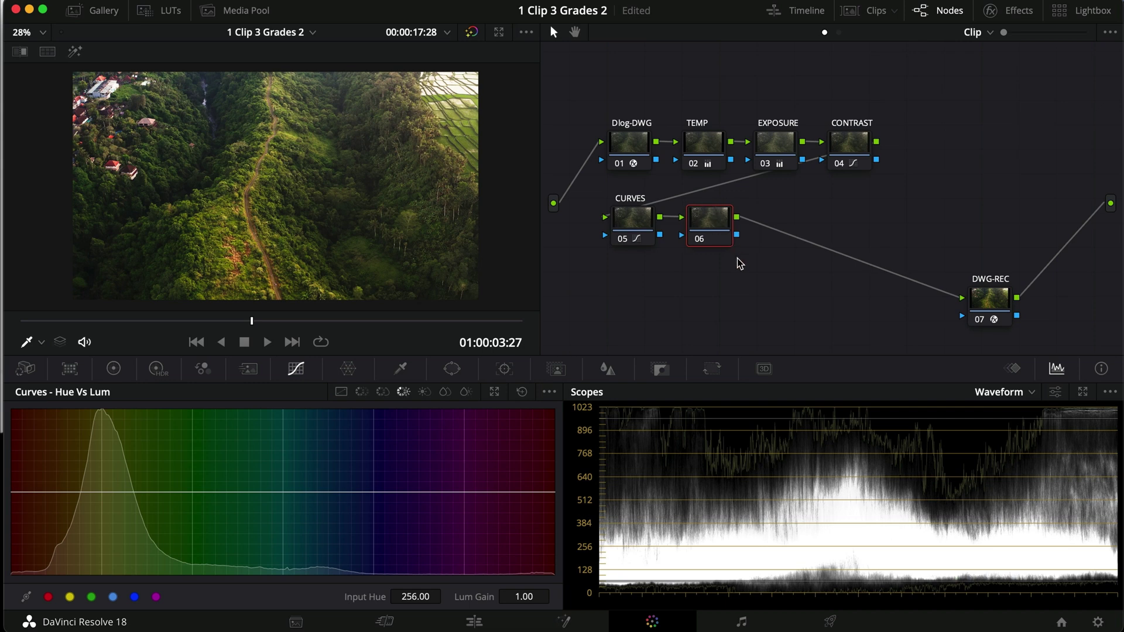
pyautogui.moveTo(713, 234); pyautogui.dragTo(709, 234)
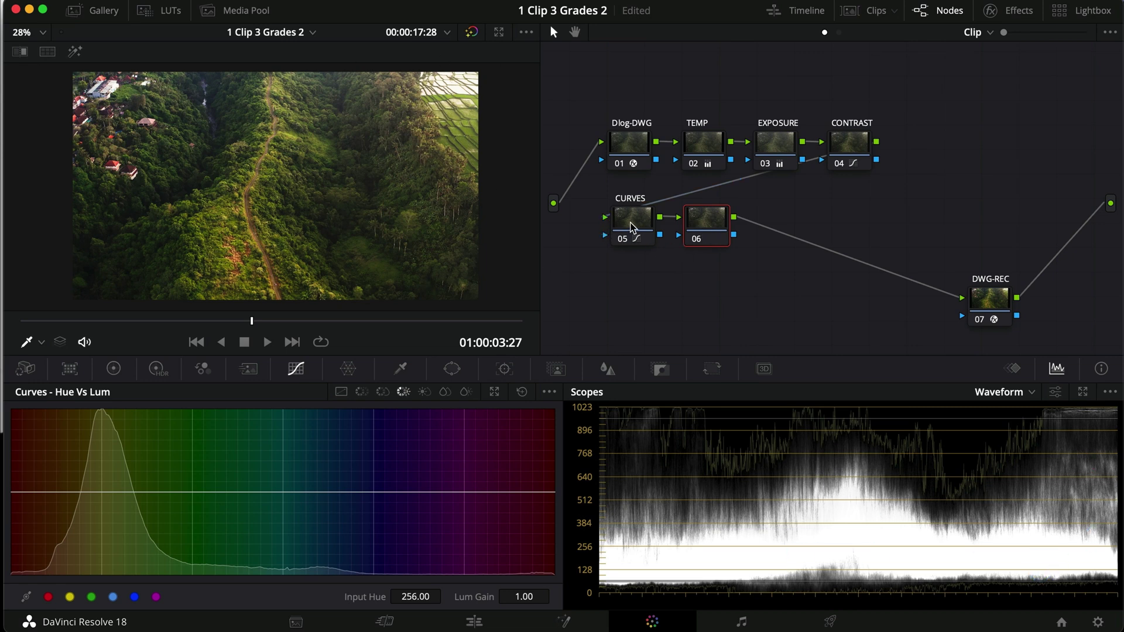
# - On the CURVES node's Hue Vs Sat curve, lower the green point's saturation to about 0.57 and compare before and after full screen
pyautogui.click(626, 224)
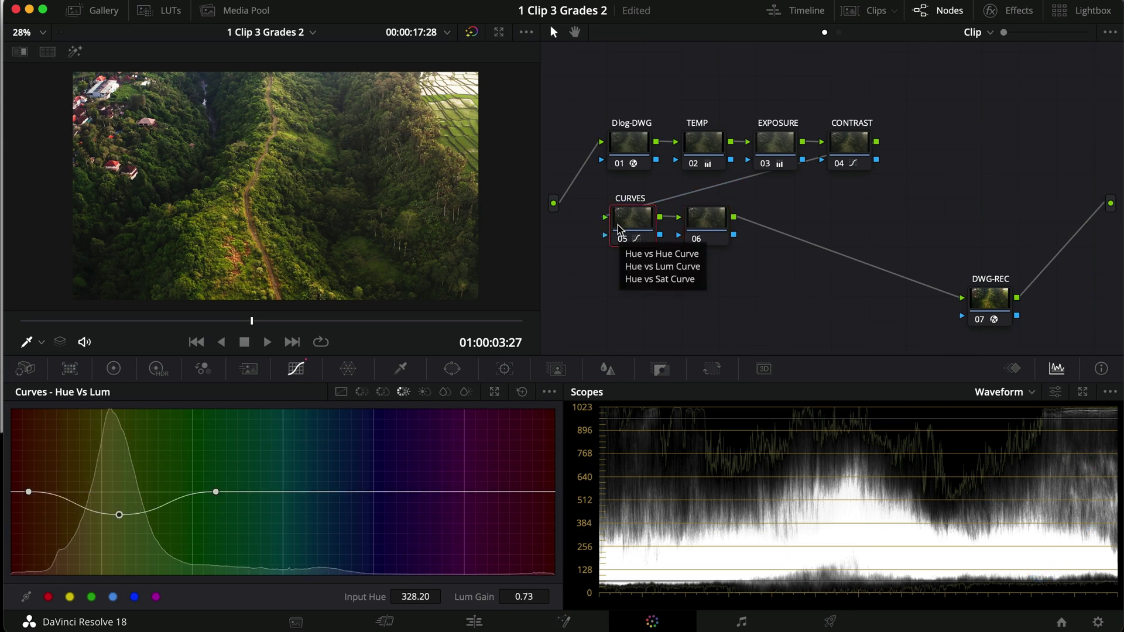
pyautogui.click(383, 391)
pyautogui.moveTo(118, 515)
pyautogui.mouseDown()
pyautogui.moveTo(116, 551)
pyautogui.moveTo(116, 518)
pyautogui.moveTo(118, 528)
pyautogui.mouseUp()
pyautogui.press('super+f')
pyautogui.press('super+d')
pyautogui.press('super+d')
pyautogui.press('super+d')
pyautogui.press('super+d')
pyautogui.press('super+f')
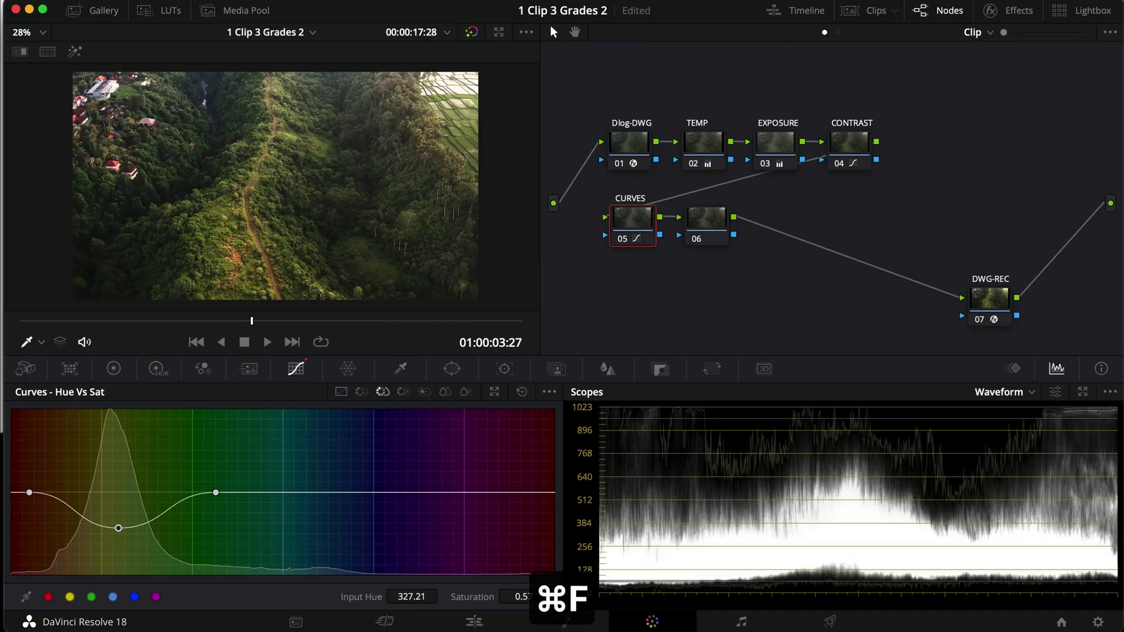
# - In CURVES, set the greens' Hue Rotate to about -13.60, then deepen the Hue Vs Sat dip and widen it from red to cyan
pyautogui.click(354, 394)
pyautogui.moveTo(111, 491); pyautogui.dragTo(113, 498)
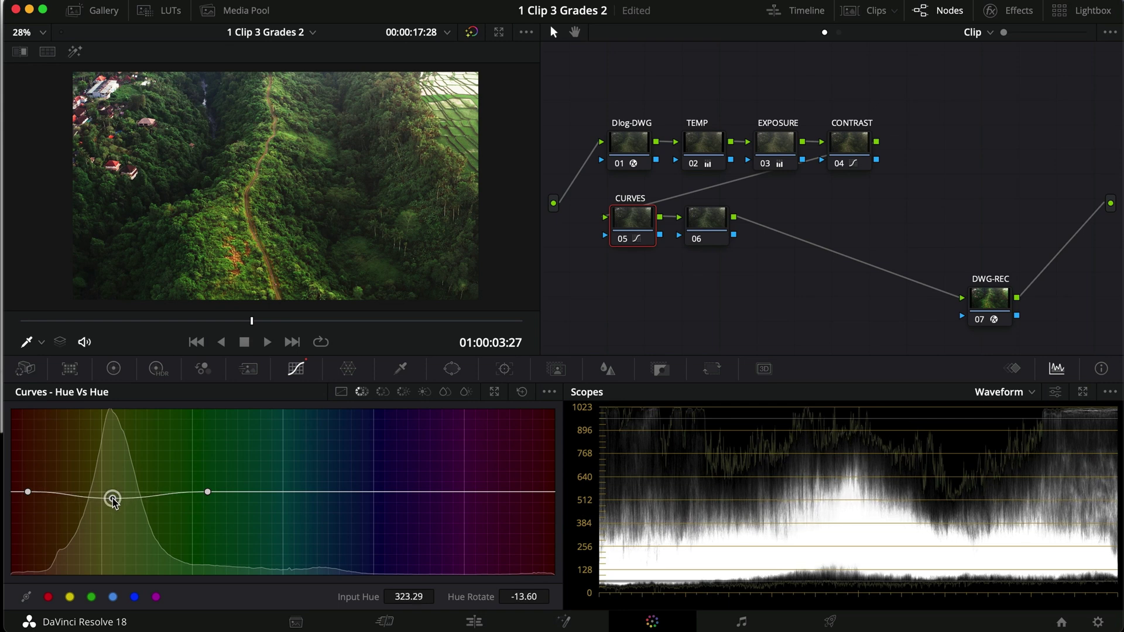
pyautogui.click(382, 392)
pyautogui.moveTo(117, 530); pyautogui.dragTo(115, 547)
pyautogui.moveTo(216, 492); pyautogui.dragTo(279, 492)
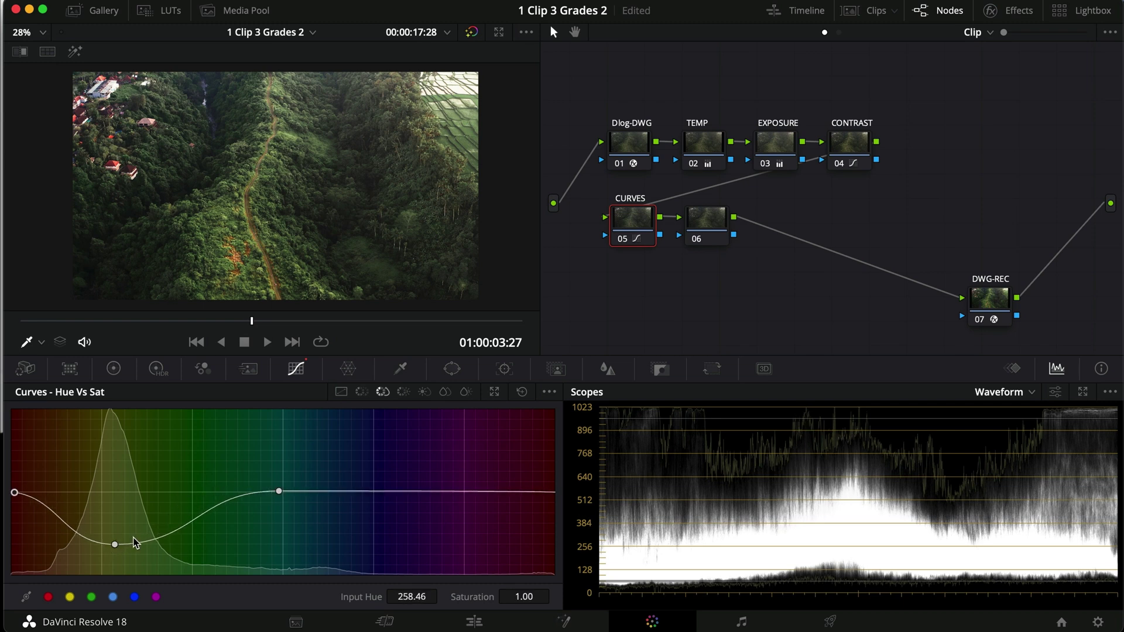
pyautogui.moveTo(116, 547); pyautogui.dragTo(124, 547)
# - Fine-tune the green point on the Hue Vs Hue curve to about Input Hue 322.30 and compare the image before and after full screen
pyautogui.click(362, 392)
pyautogui.moveTo(114, 500); pyautogui.dragTo(112, 502)
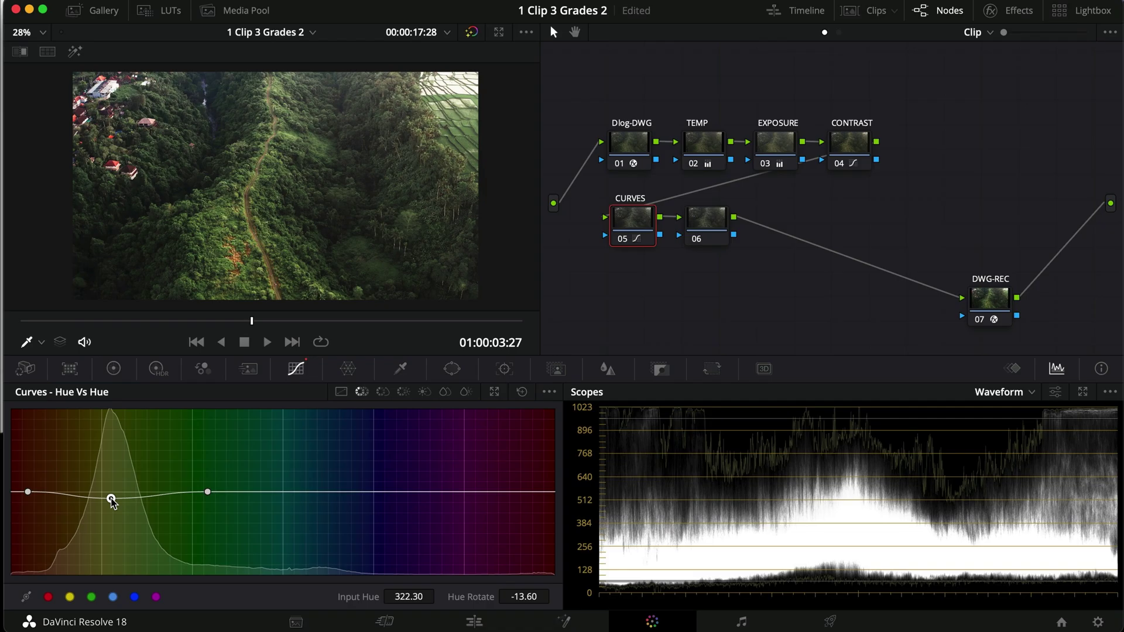
pyautogui.press('super+f')
pyautogui.press('super+d')
pyautogui.press('super+f')
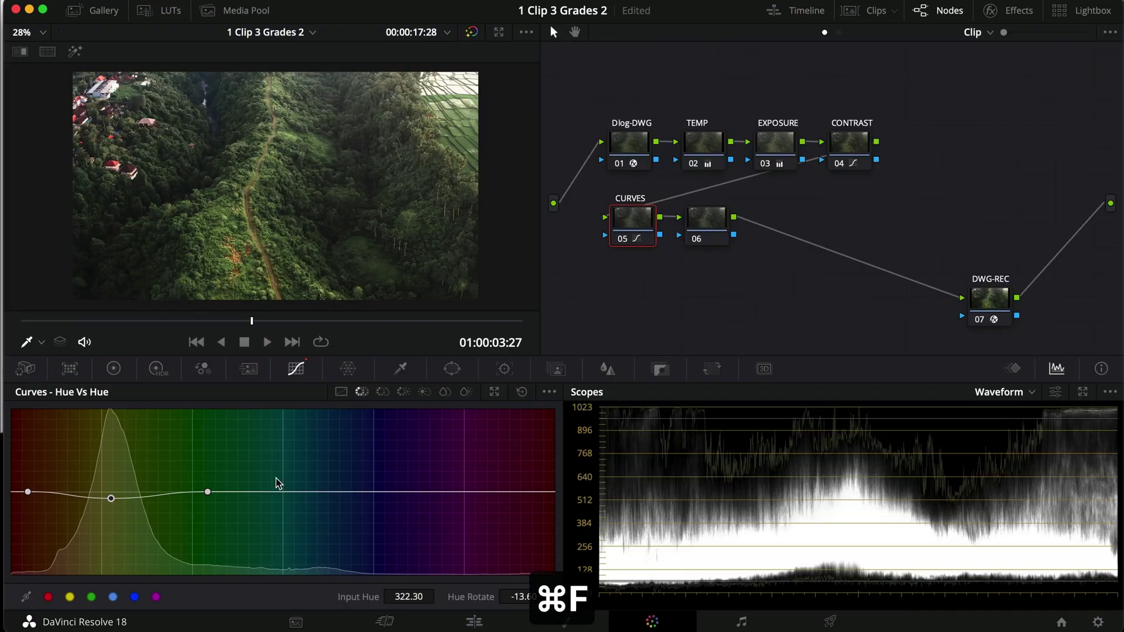
# - Label node 06 PRIMARIES and open its primaries color wheels
pyautogui.click(705, 222)
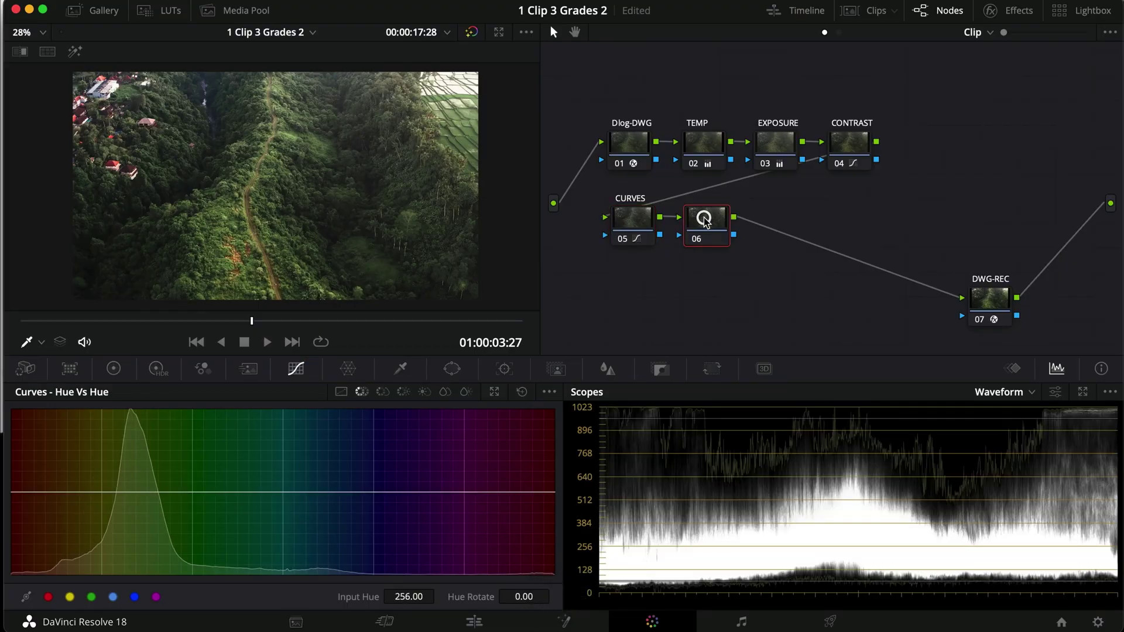
pyautogui.rightClick(707, 226)
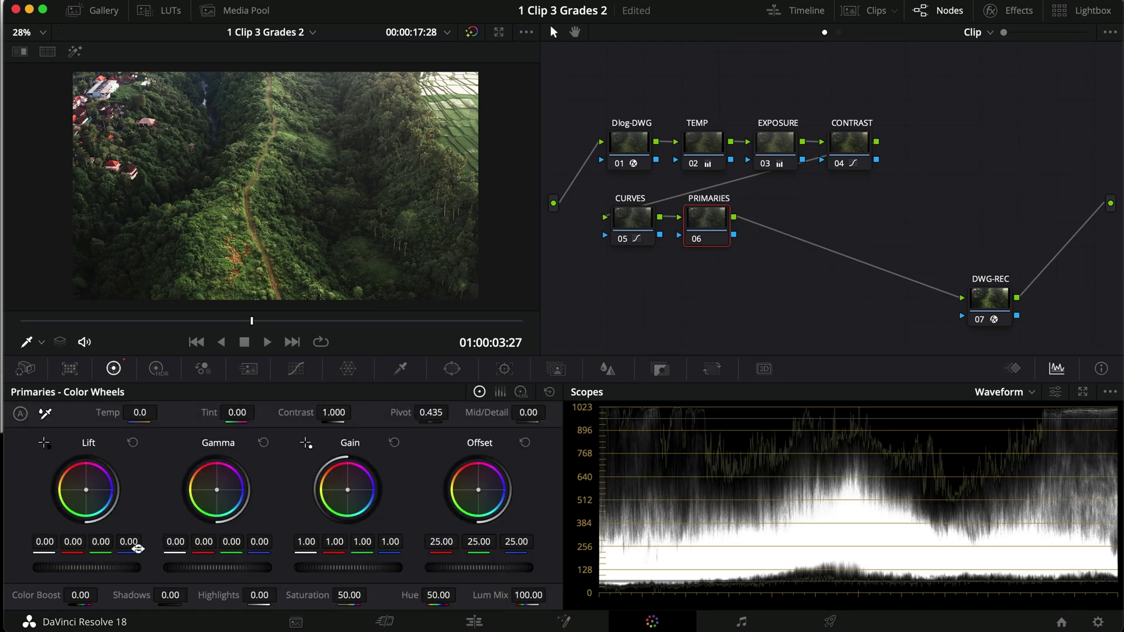
# - Set PRIMARIES' lift to red -0.04, green 0.03, blue 0.03 and its gamma to red 0.03, green -0.05, blue -0.05
pyautogui.moveTo(138, 549); pyautogui.dragTo(47, 545)
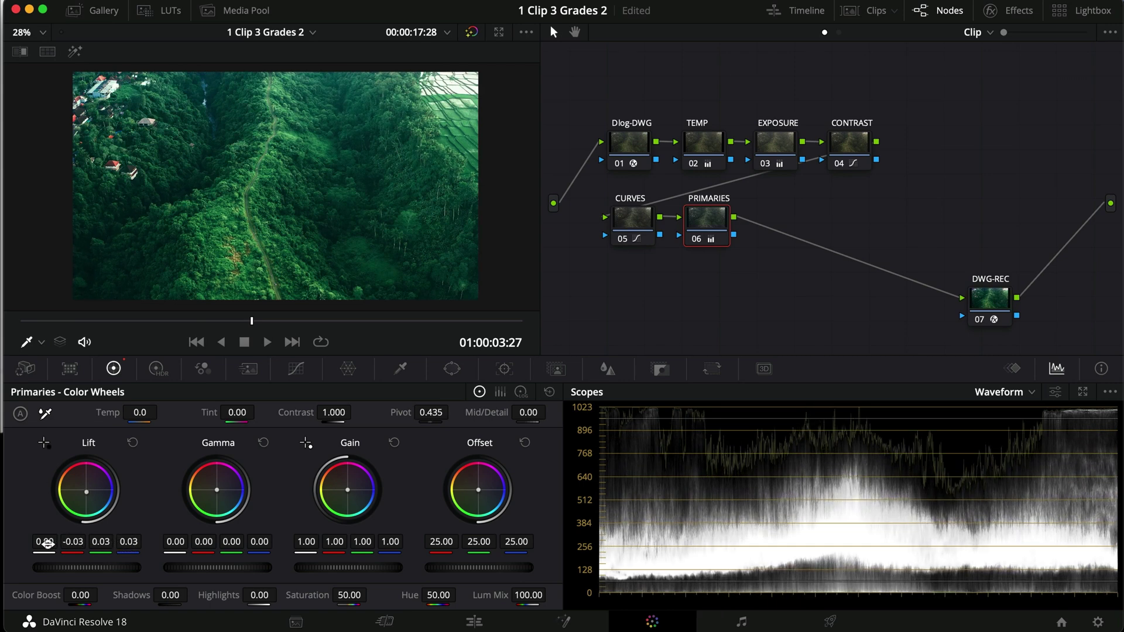
pyautogui.moveTo(204, 542); pyautogui.dragTo(156, 549)
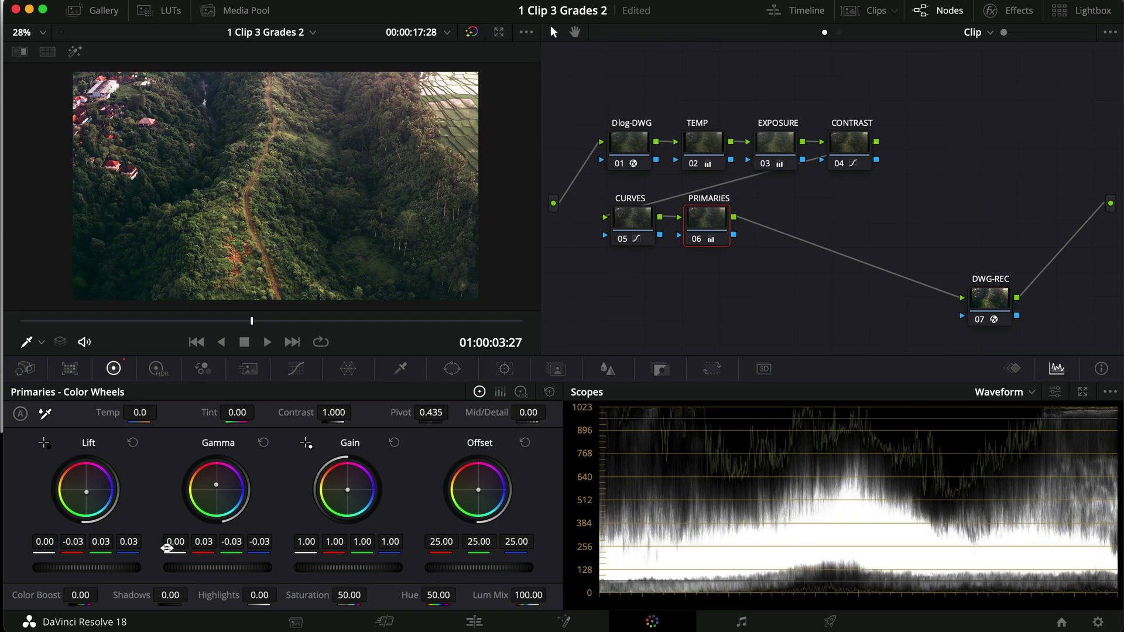
pyautogui.moveTo(235, 545)
pyautogui.mouseDown()
pyautogui.moveTo(247, 545)
pyautogui.moveTo(211, 542)
pyautogui.moveTo(247, 542)
pyautogui.mouseUp()
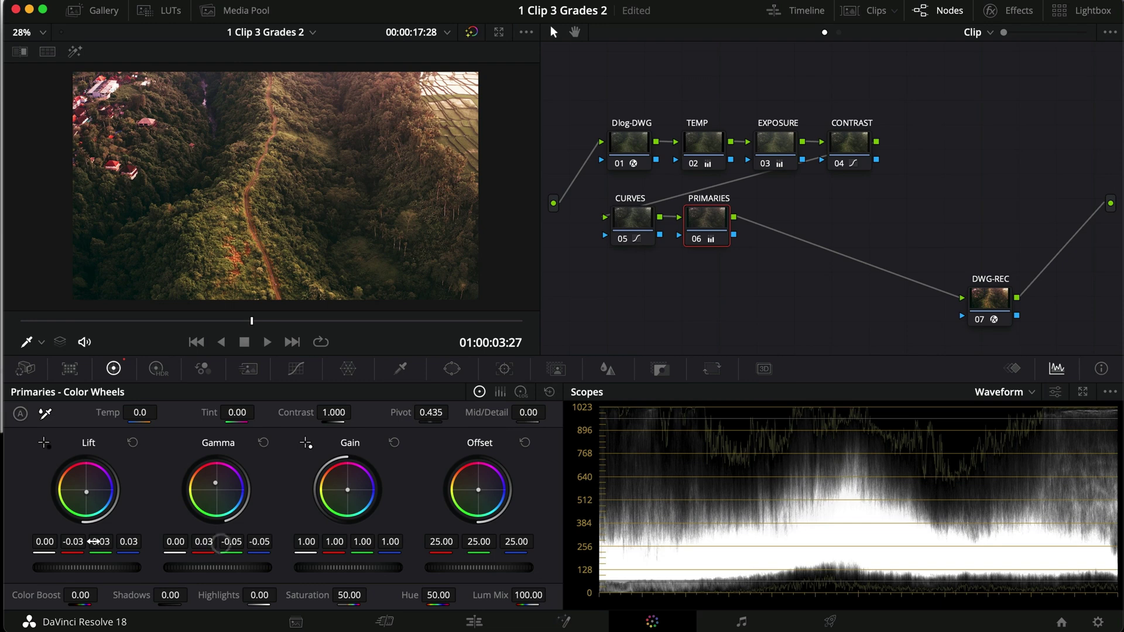
pyautogui.moveTo(71, 543); pyautogui.dragTo(57, 545)
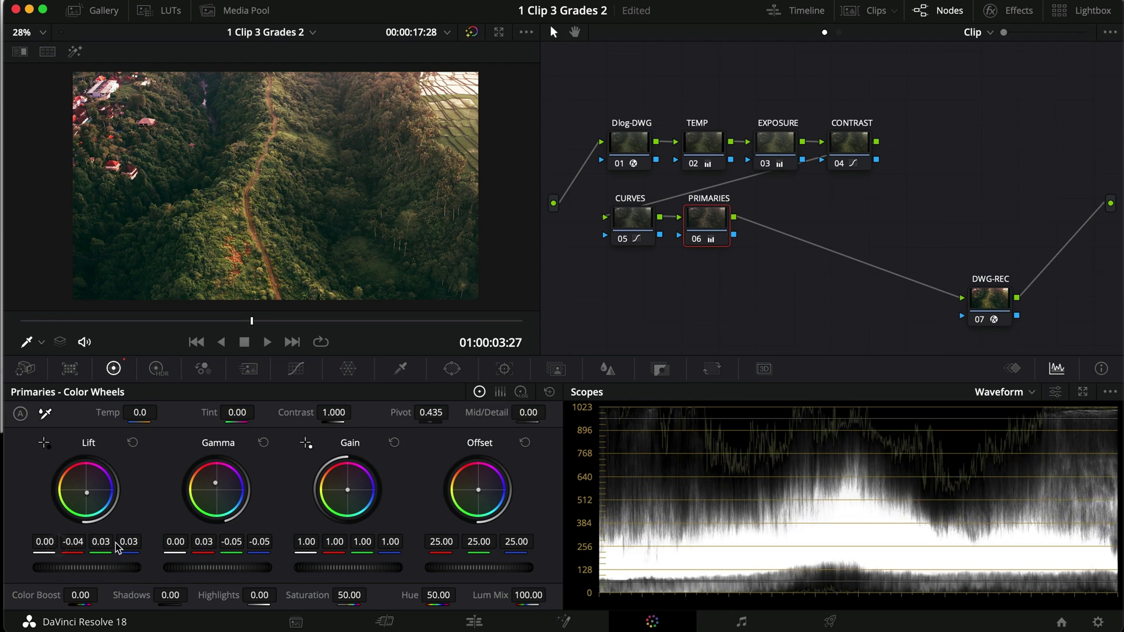
# - Reduce PRIMARIES' lift to green 0.02 and blue 0.02, and compare the node on and off full screen
pyautogui.moveTo(129, 542); pyautogui.dragTo(96, 545)
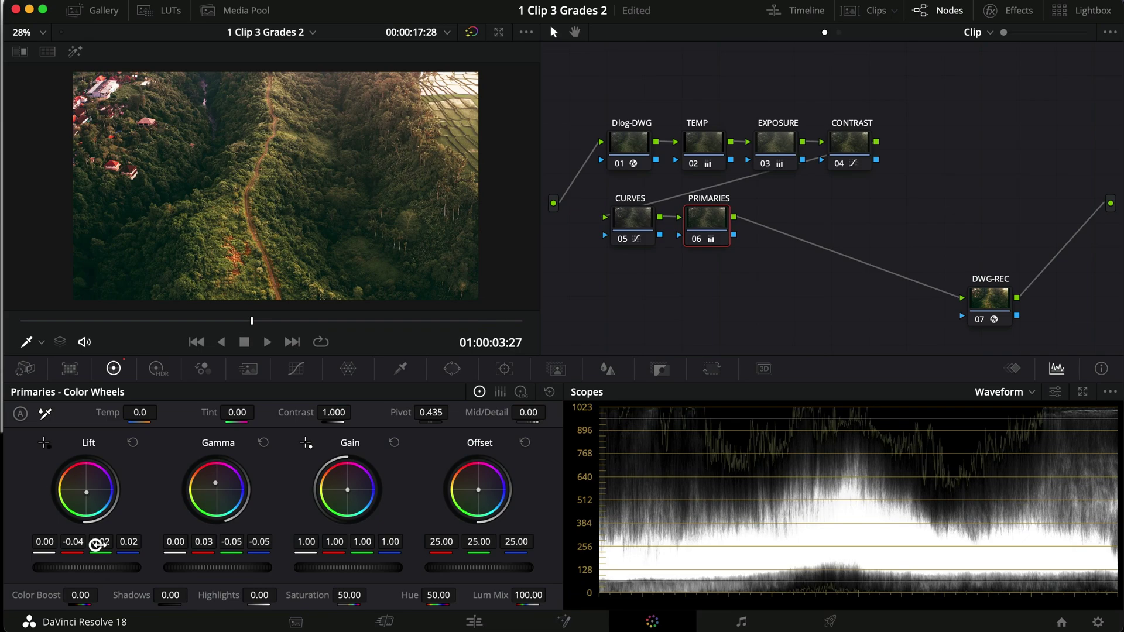
pyautogui.press('super+f')
pyautogui.press('super+d')
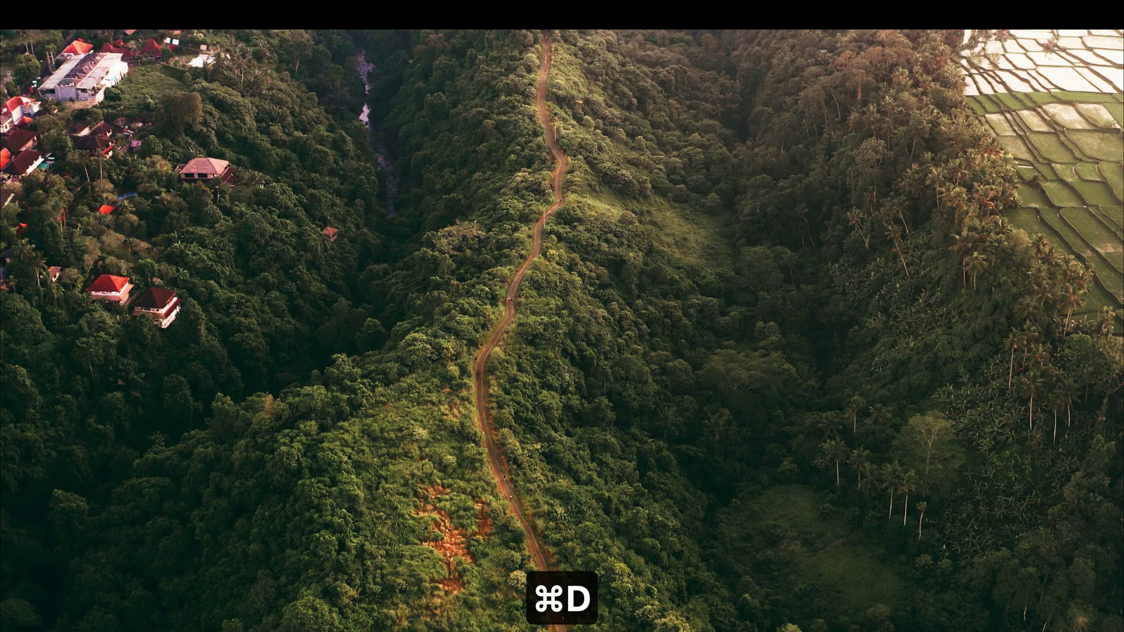
pyautogui.press('super+d')
pyautogui.press('super+d')
pyautogui.press('super+d')
pyautogui.press('super+d')
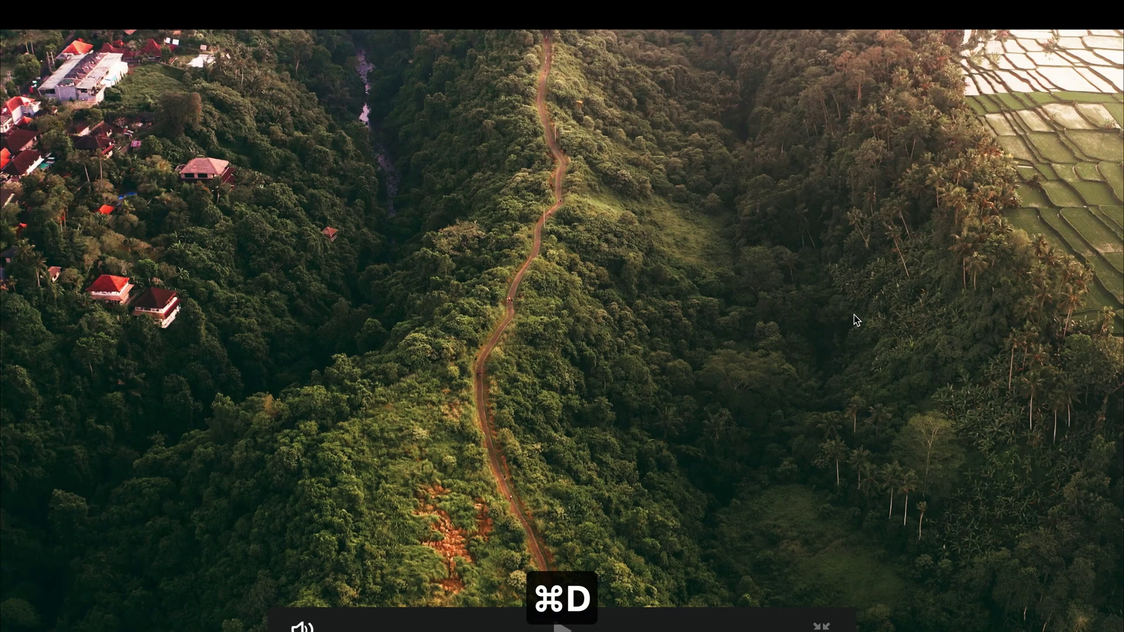
pyautogui.press('super+f')
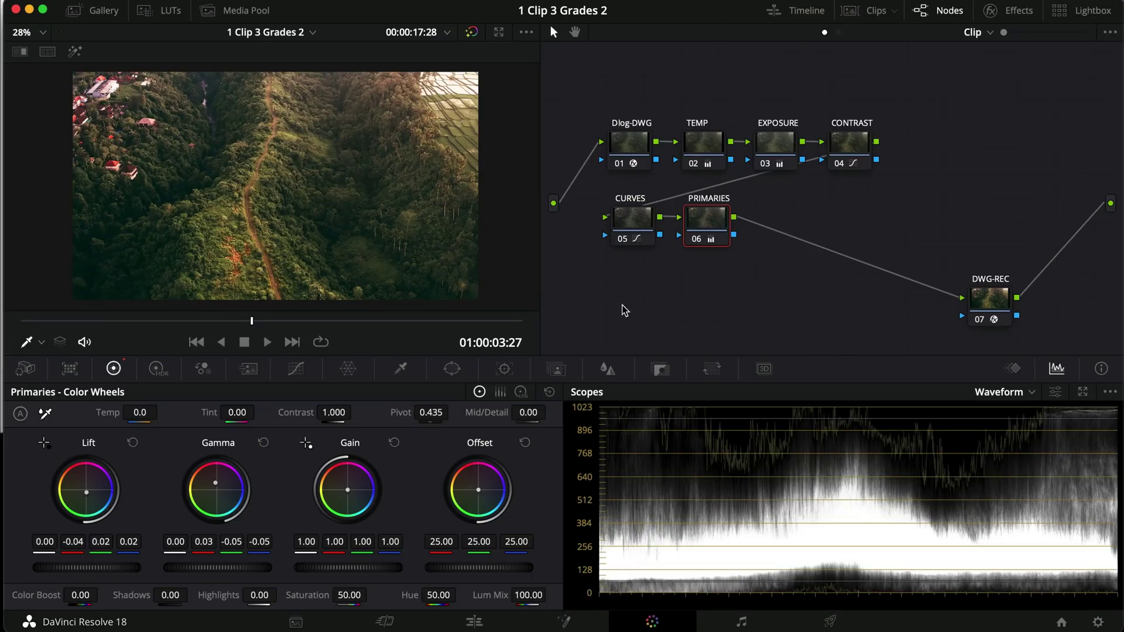
# - Add a serial node after PRIMARIES, label it LOG and open its log wheels
pyautogui.hotkey('alt', 's')
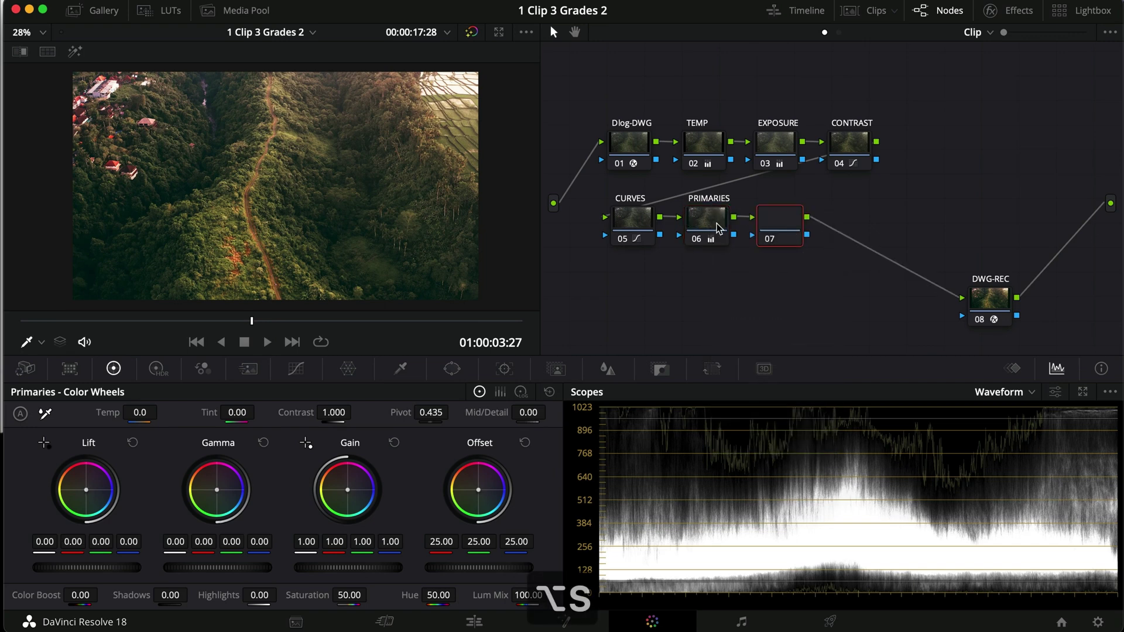
pyautogui.rightClick(776, 227)
pyautogui.click(802, 257)
pyautogui.write('LOG')
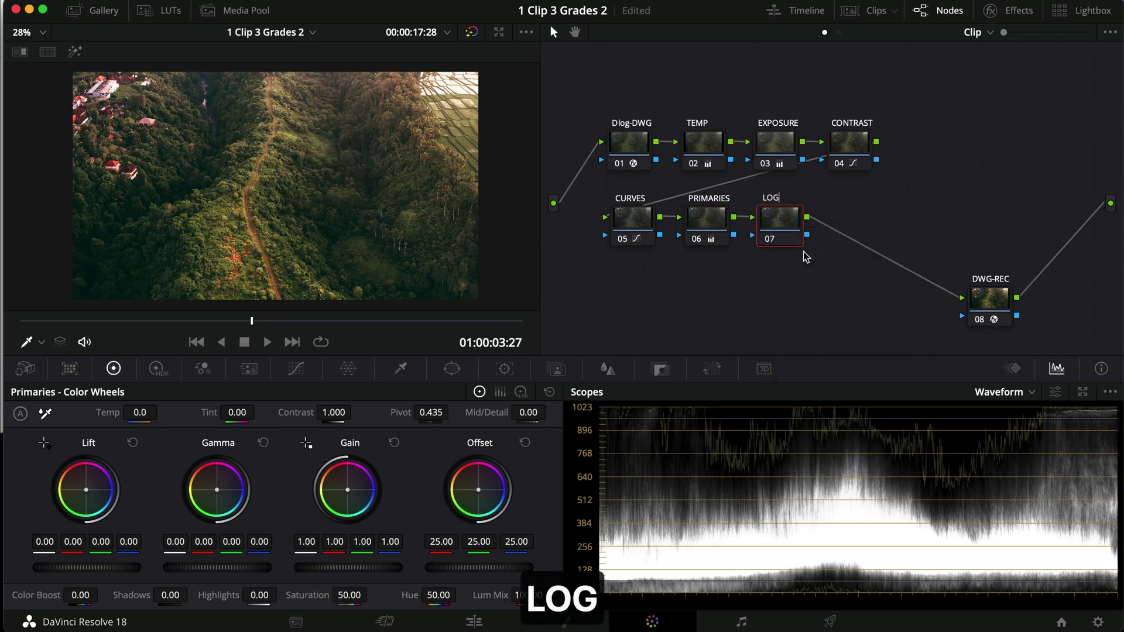
pyautogui.press('Return')
pyautogui.click(521, 391)
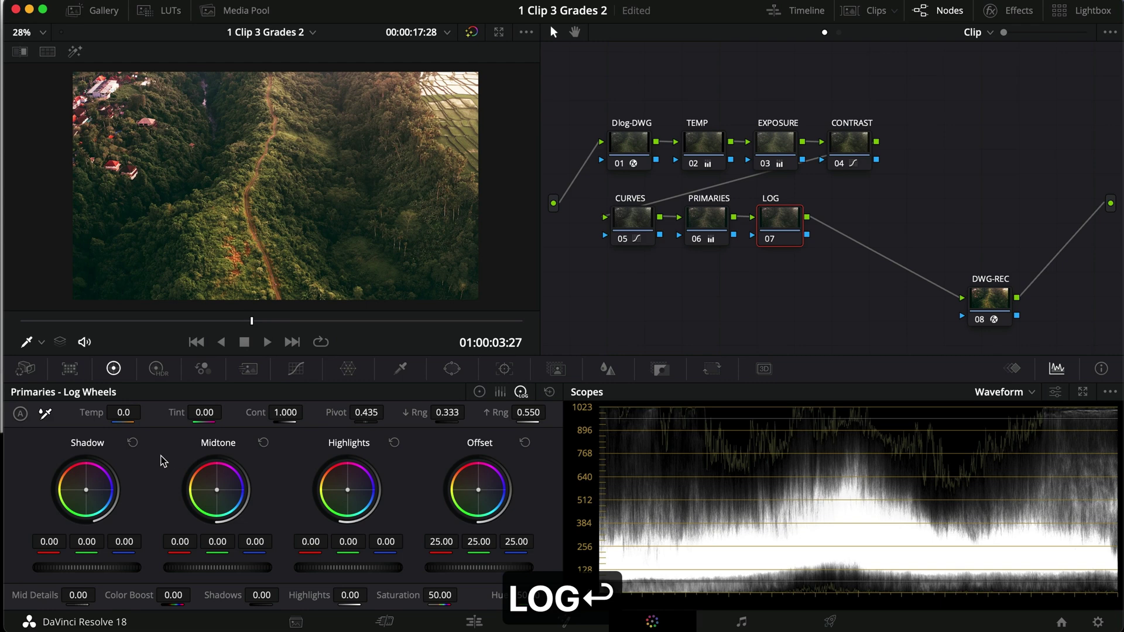
# - Tint LOG's shadows to red -0.15, green 0.00 and blue 0.10, and compare the node on and off full screen
pyautogui.moveTo(86, 505); pyautogui.dragTo(660, 394)
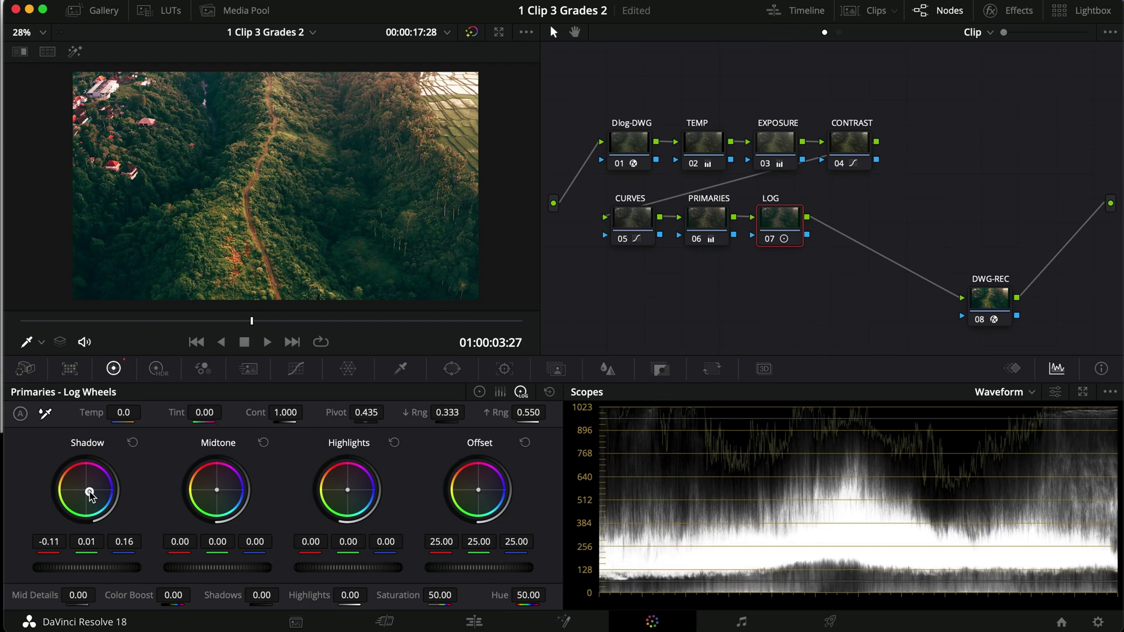
pyautogui.doubleClick(89, 491)
pyautogui.moveTo(125, 543); pyautogui.dragTo(185, 541)
pyautogui.moveTo(88, 543); pyautogui.dragTo(12, 546)
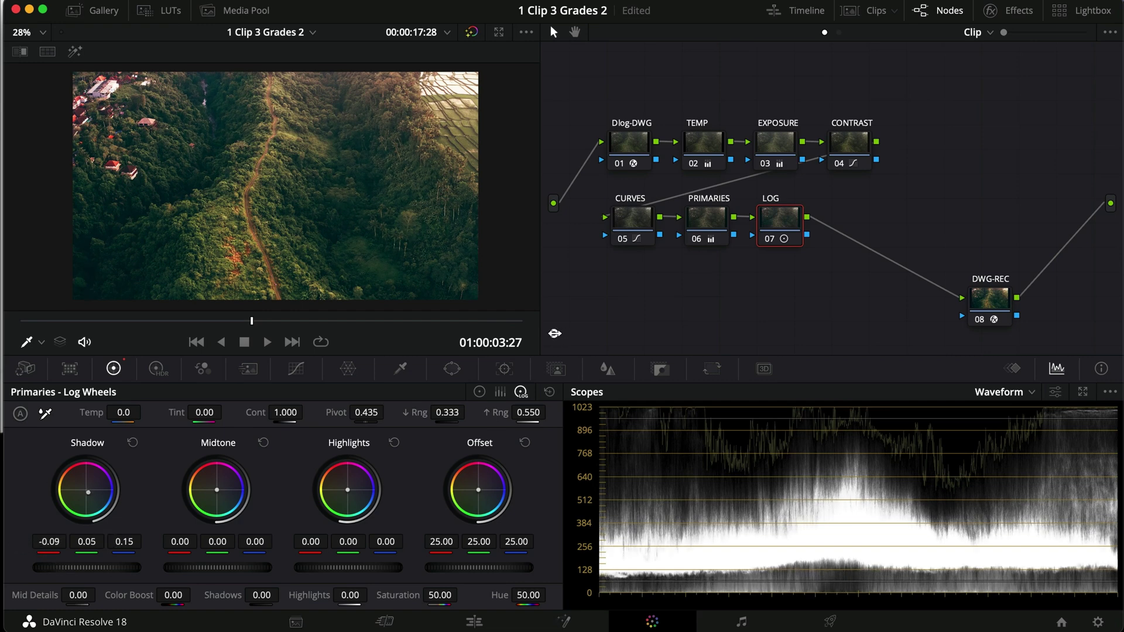
pyautogui.moveTo(103, 572); pyautogui.dragTo(83, 571)
pyautogui.press('super+f')
pyautogui.press('super+d')
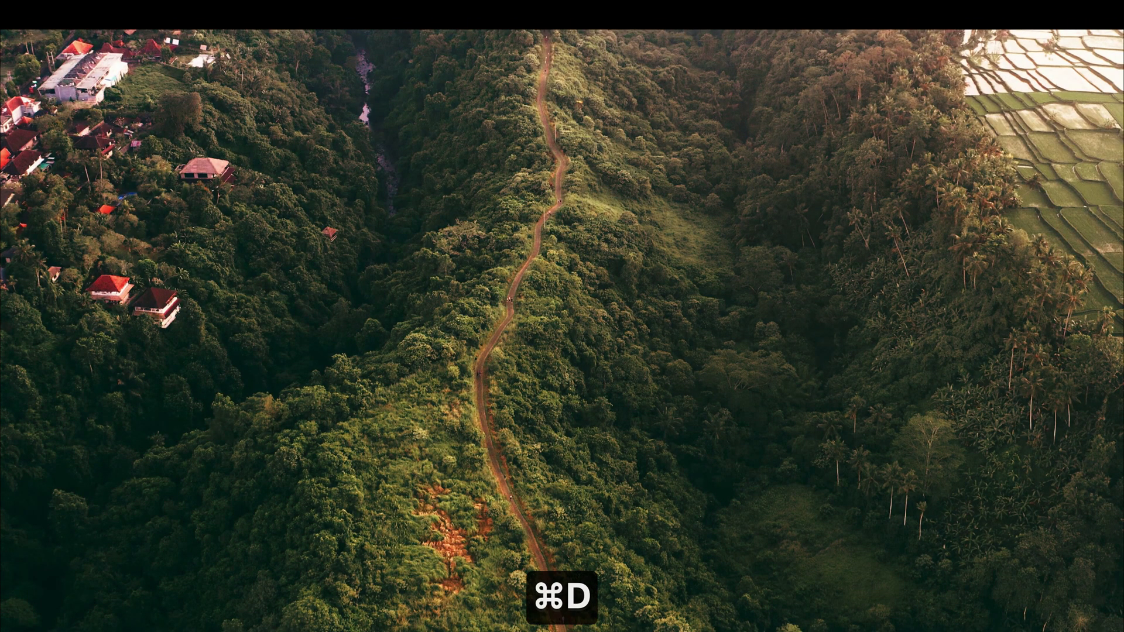
pyautogui.press('super+f')
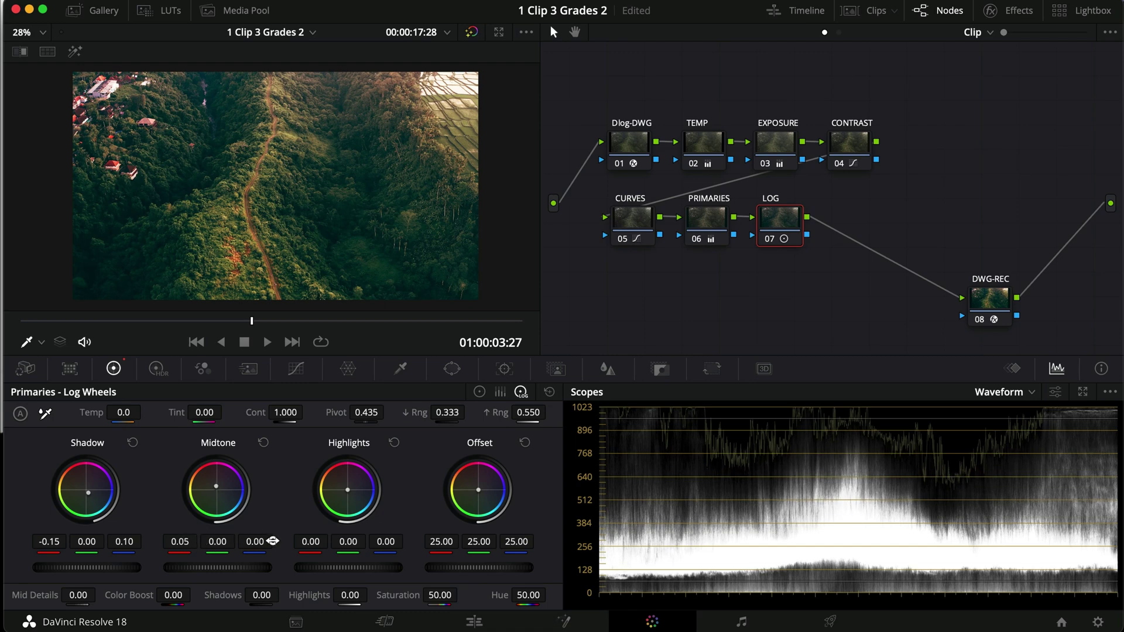
# - Set LOG's midtones to red 0.05, green -0.05 and blue -0.10, and compare before and after full screen
pyautogui.press('super+d')
pyautogui.press('super+d')
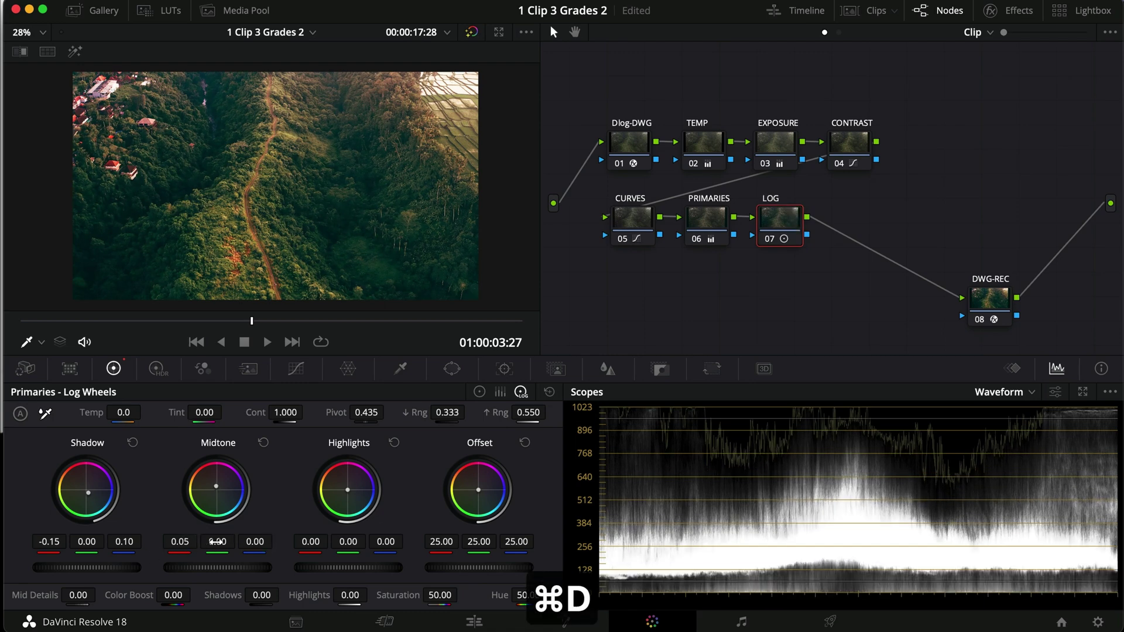
pyautogui.moveTo(216, 542); pyautogui.dragTo(136, 543)
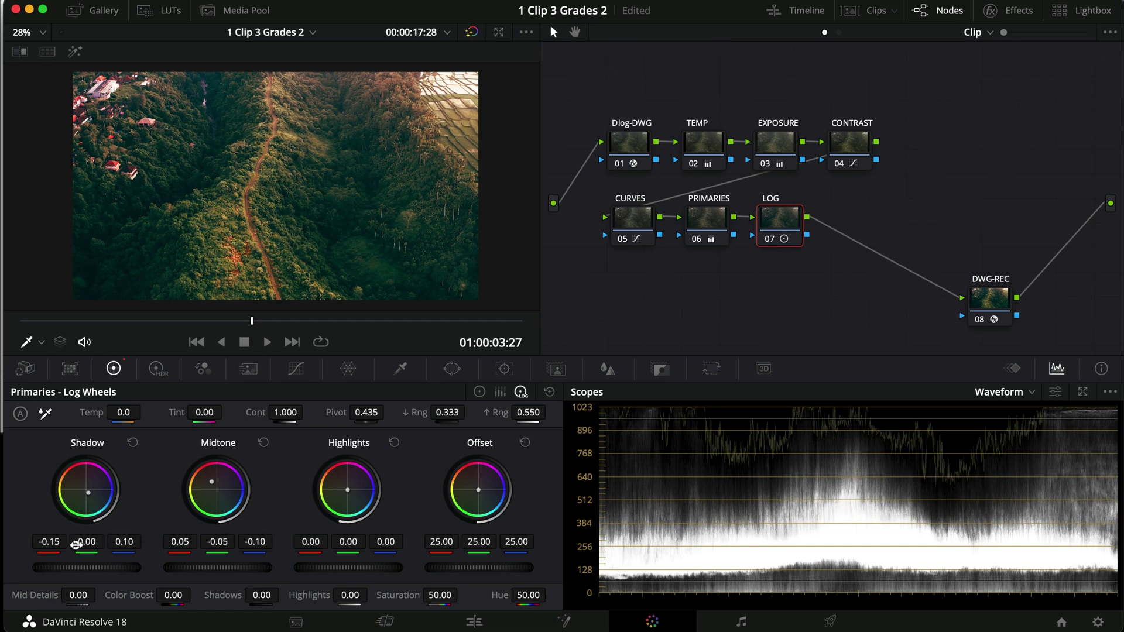
pyautogui.press('super+d')
pyautogui.press('super+f')
pyautogui.press('super+d')
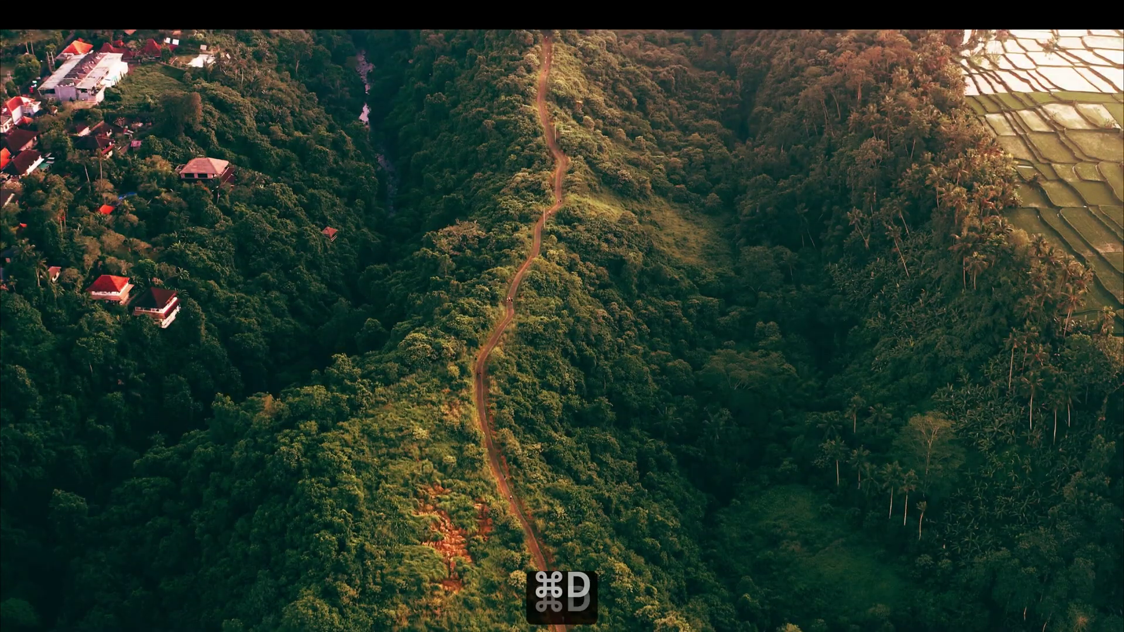
pyautogui.press('super+f')
# - Soften LOG's shadow tint to red -0.06, green 0.02 and blue 0.10, and check the change full screen
pyautogui.moveTo(80, 571); pyautogui.dragTo(64, 545)
pyautogui.press('super+f')
pyautogui.press('super+d')
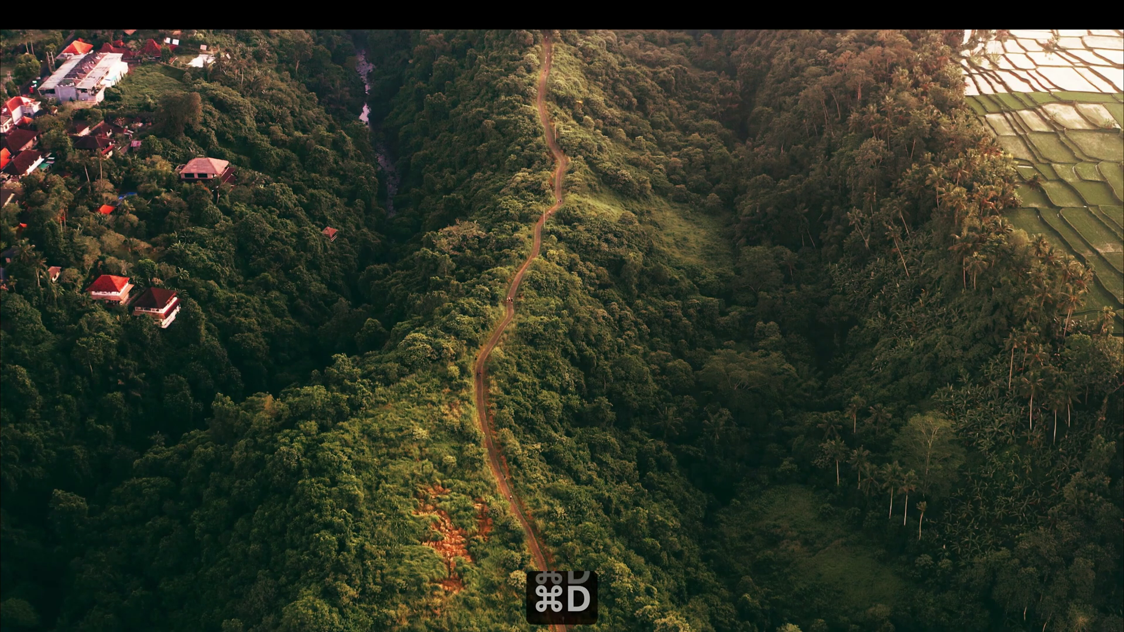
pyautogui.press('super+f')
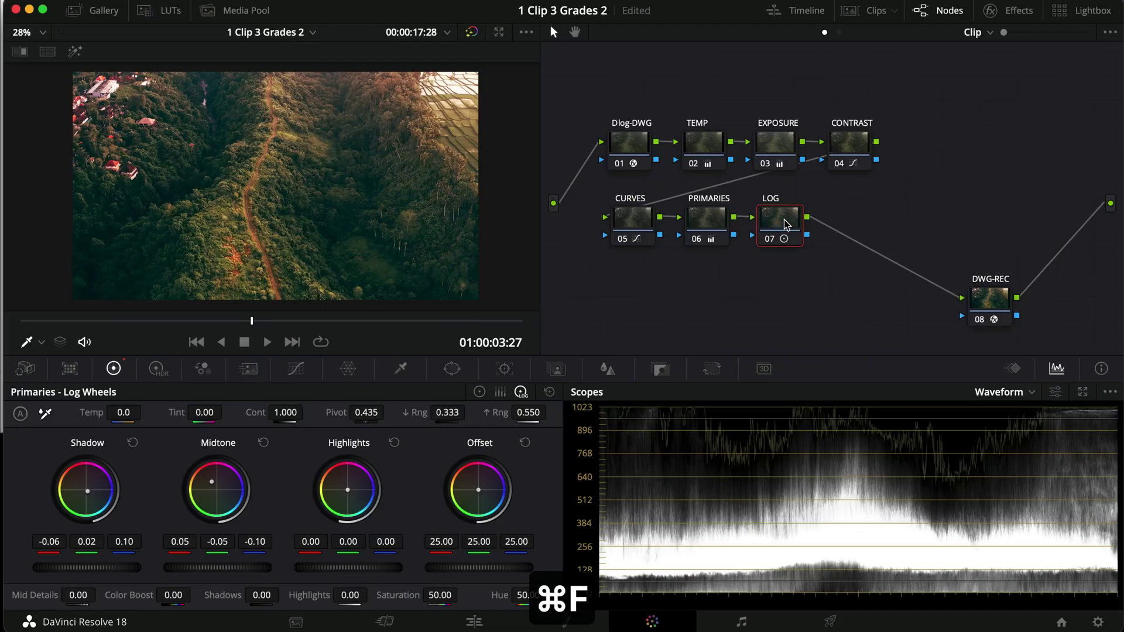
# - Add a serial node after LOG and label it SAT CURV
pyautogui.hotkey('alt', 's')
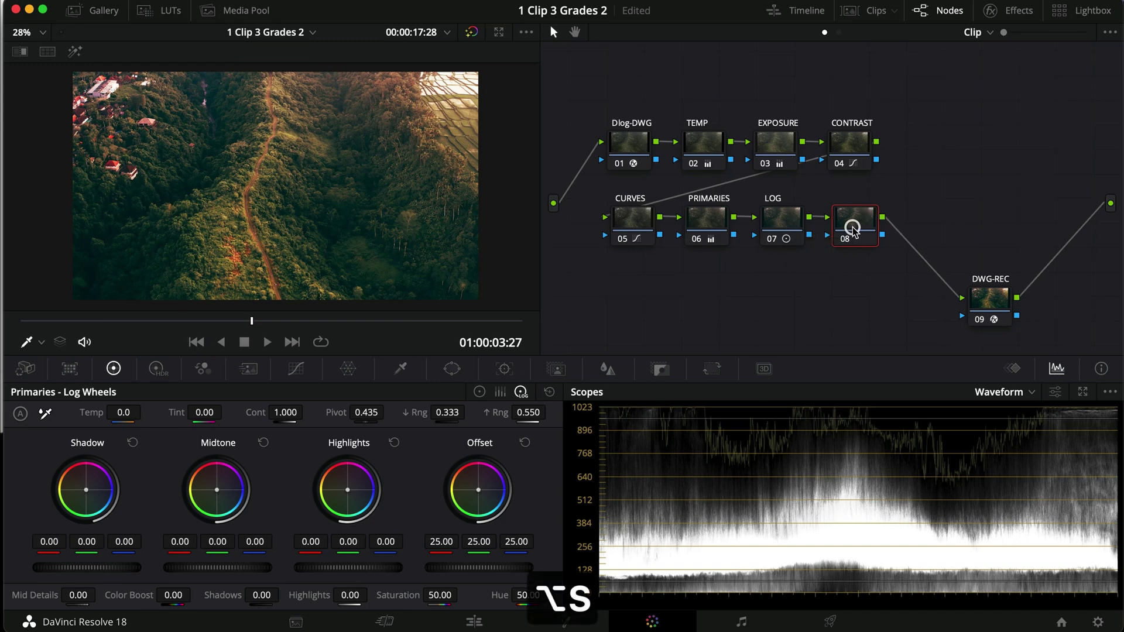
pyautogui.rightClick(852, 227)
pyautogui.click(876, 253)
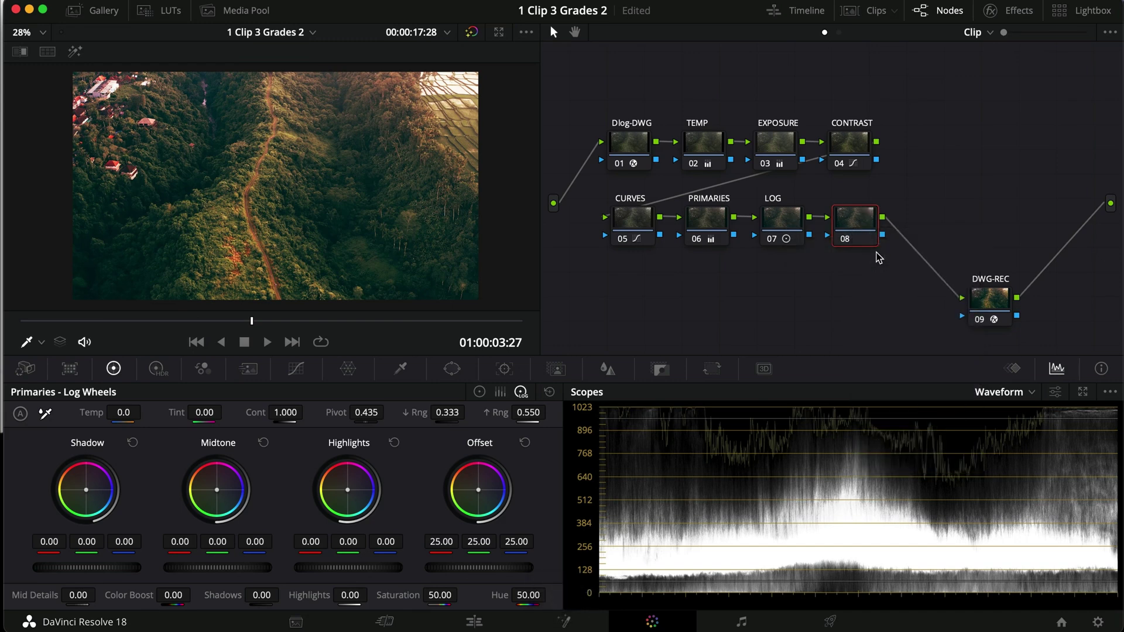
pyautogui.write('CURVES')
pyautogui.press('super+a')
pyautogui.write('SAT CA')
pyautogui.press('BackSpace')
pyautogui.write('RU')
pyautogui.press('BackSpace')
pyautogui.press('BackSpace')
pyautogui.write('URV')
pyautogui.press('Return')
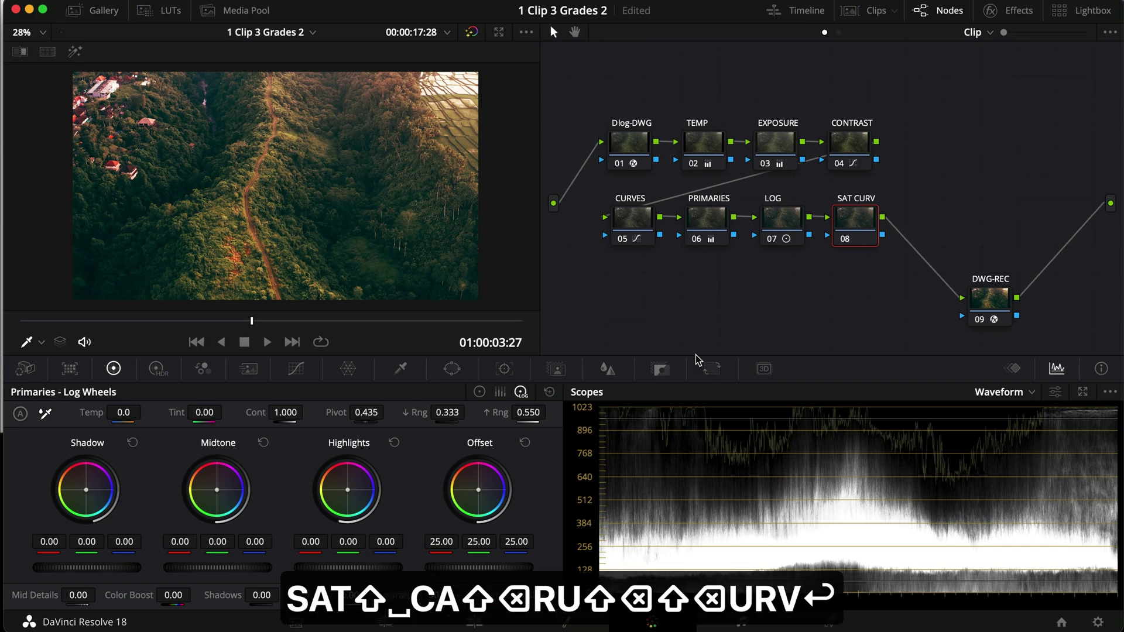
# - In SAT CURV, anchor the Hue Vs Sat curve at blue, lower yellow-green to about 0.25 saturation, and shape both sides of the dip
pyautogui.click(297, 370)
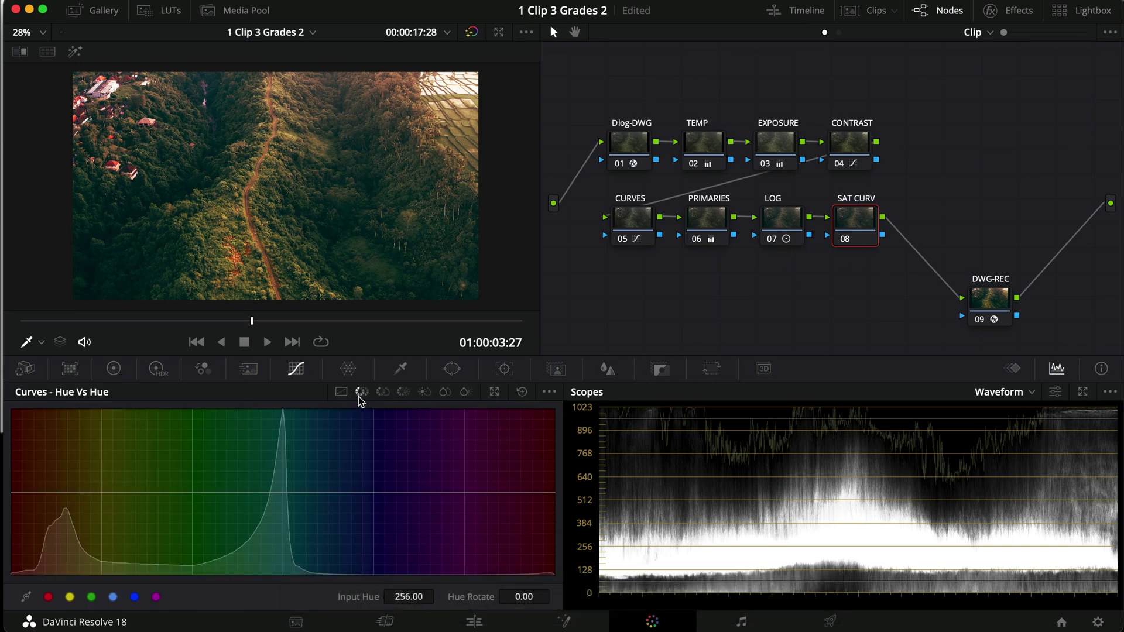
pyautogui.click(383, 392)
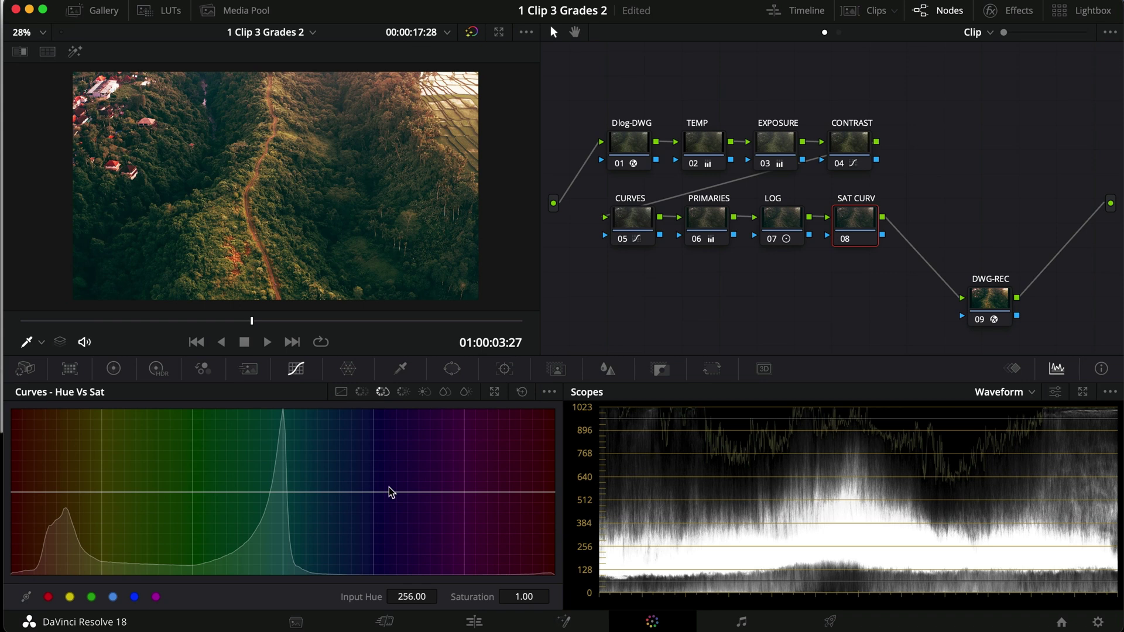
pyautogui.click(471, 492)
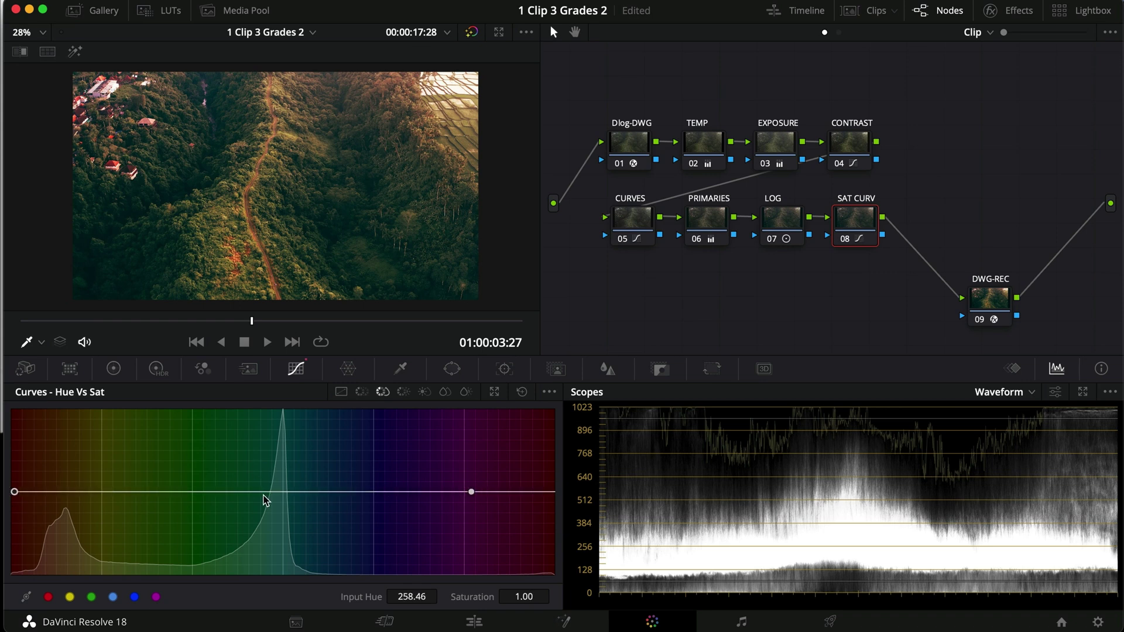
pyautogui.moveTo(471, 491); pyautogui.dragTo(375, 491)
pyautogui.click(189, 494)
pyautogui.moveTo(190, 494); pyautogui.dragTo(168, 554)
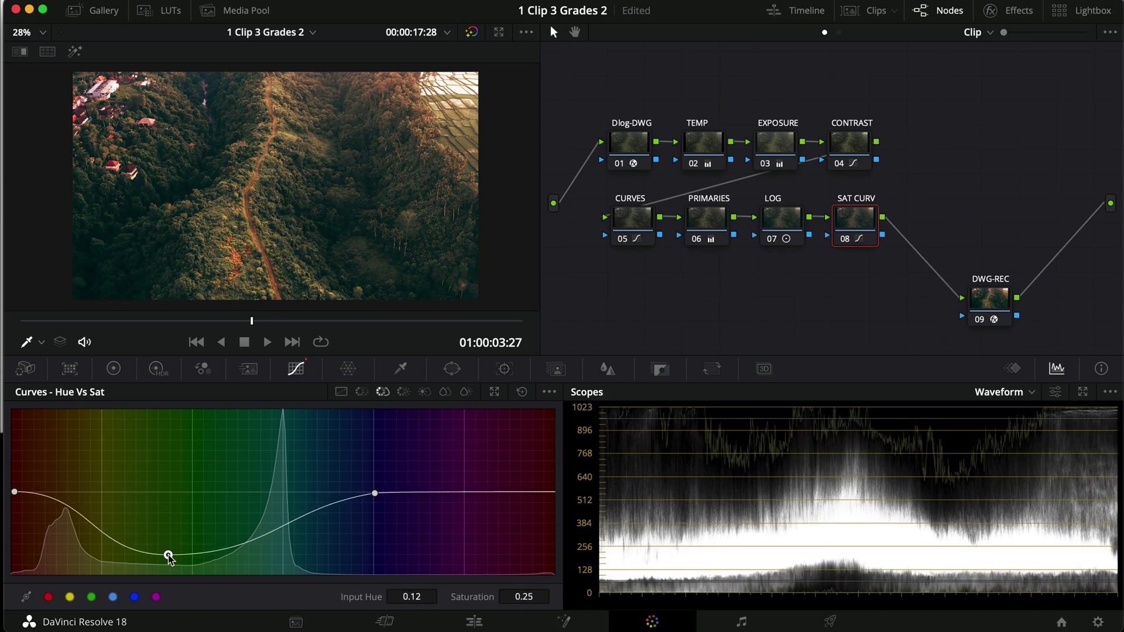
pyautogui.moveTo(300, 517)
pyautogui.mouseDown()
pyautogui.moveTo(304, 532)
pyautogui.moveTo(302, 516)
pyautogui.mouseUp()
pyautogui.moveTo(65, 509); pyautogui.dragTo(78, 515)
# - On SAT CURV's Hue Vs Lum curve, anchor red and blue and lower the yellow-to-cyan range to a Lum Gain of about 0.4
pyautogui.click(405, 391)
pyautogui.click(368, 492)
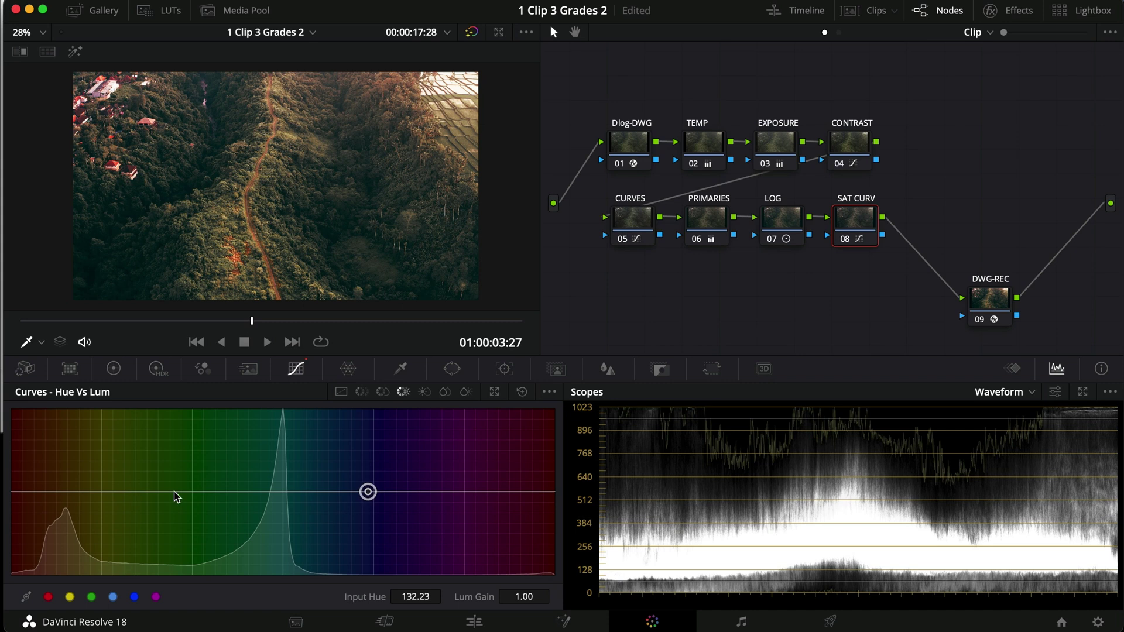
pyautogui.click(18, 492)
pyautogui.moveTo(143, 493); pyautogui.dragTo(116, 546)
pyautogui.moveTo(253, 510); pyautogui.dragTo(279, 540)
# - Compare SAT CURV on and off, and ease its Hue Vs Lum dip to a Lum Gain of about 0.57
pyautogui.press('super+d')
pyautogui.press('super+d')
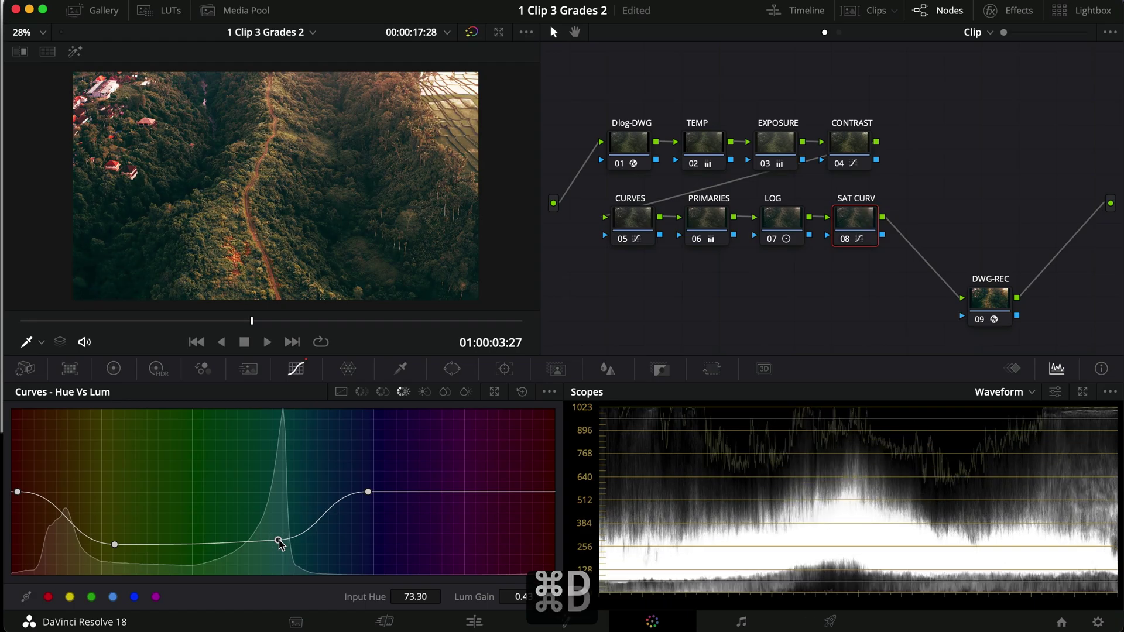
pyautogui.press('super+f')
pyautogui.press('super+f')
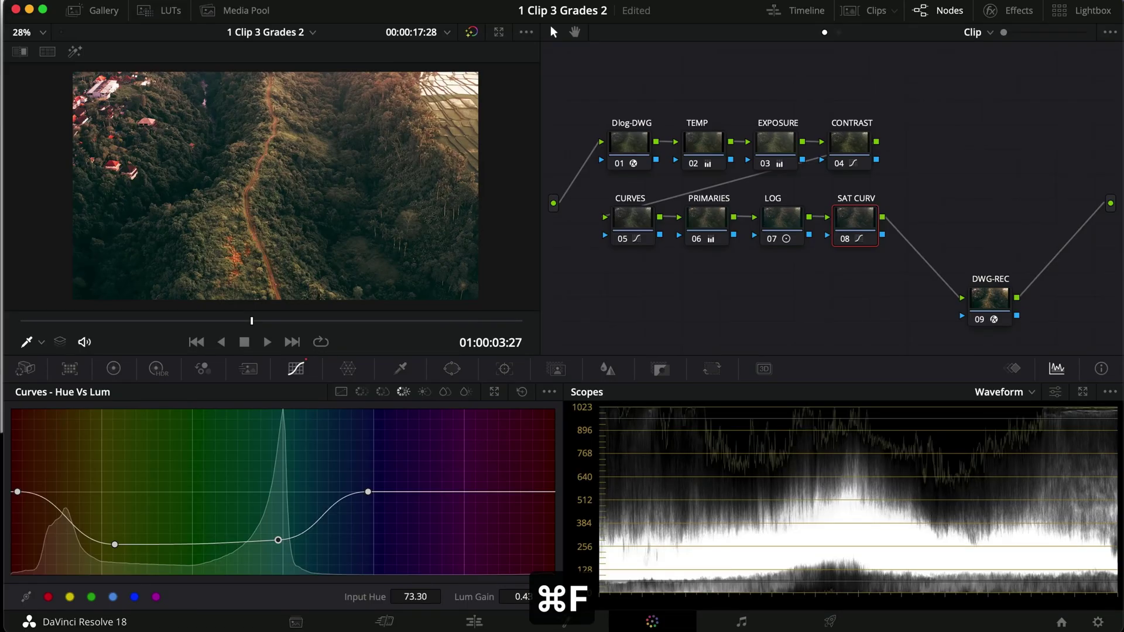
pyautogui.moveTo(276, 553); pyautogui.dragTo(265, 544)
pyautogui.moveTo(115, 545); pyautogui.dragTo(119, 528)
# - Add a serial node after SAT CURV, label it SAT and open its primaries controls
pyautogui.rightClick(869, 220)
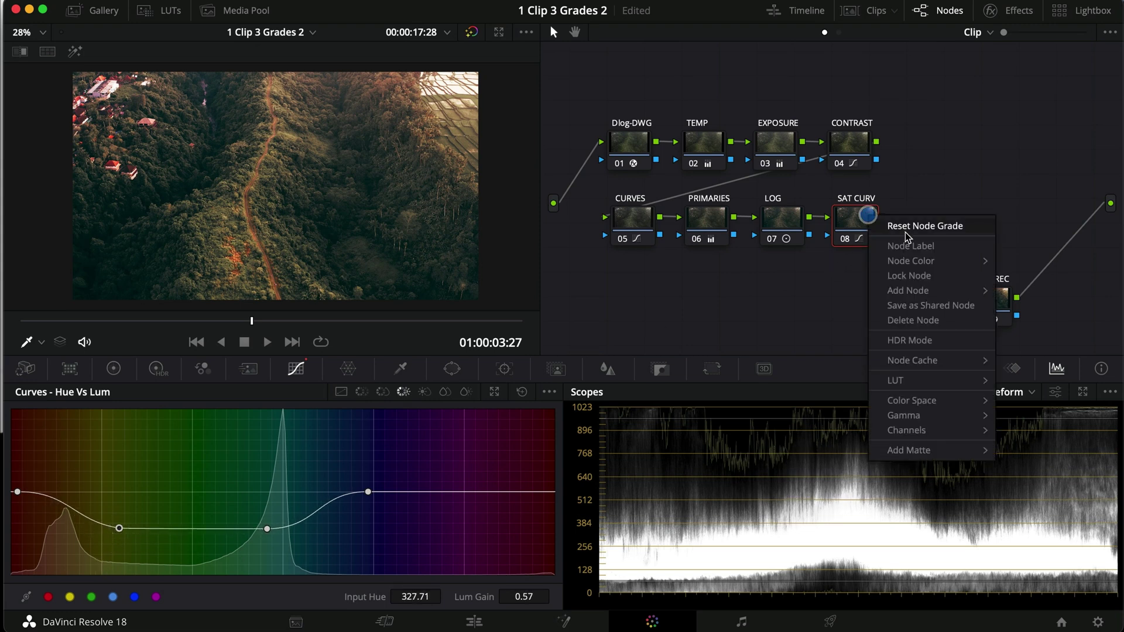
pyautogui.click(860, 224)
pyautogui.rightClick(921, 224)
pyautogui.click(941, 244)
pyautogui.write('SAT')
pyautogui.press('Return')
pyautogui.click(114, 369)
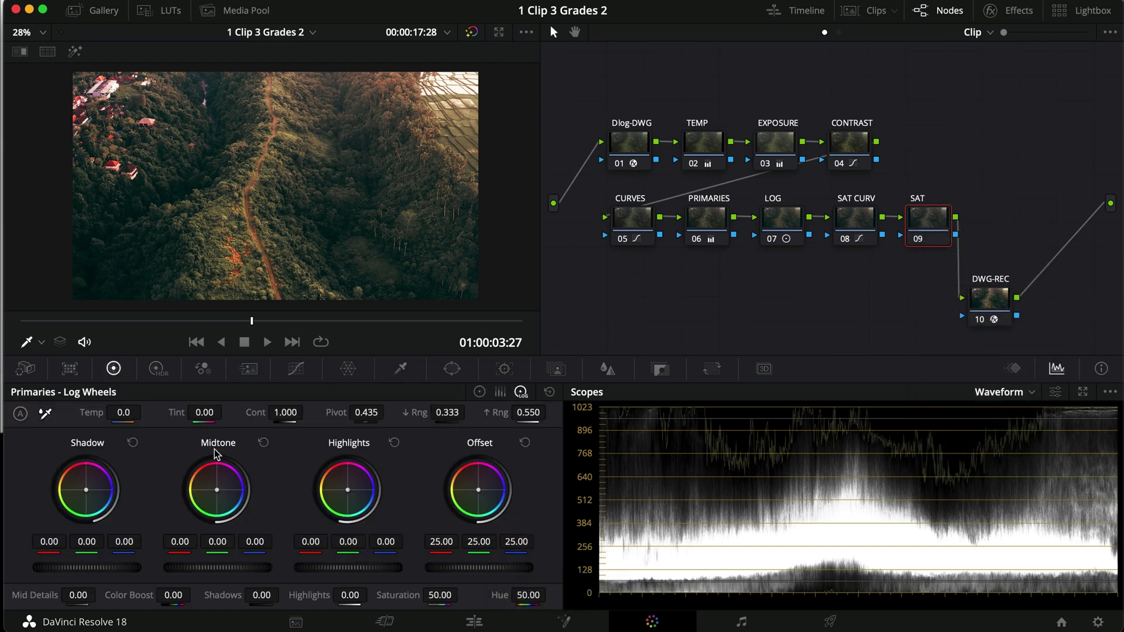
# - Try saturation values of 40 and 30 on the SAT node and compare it on and off
pyautogui.click(434, 592)
pyautogui.write('40')
pyautogui.press('Return')
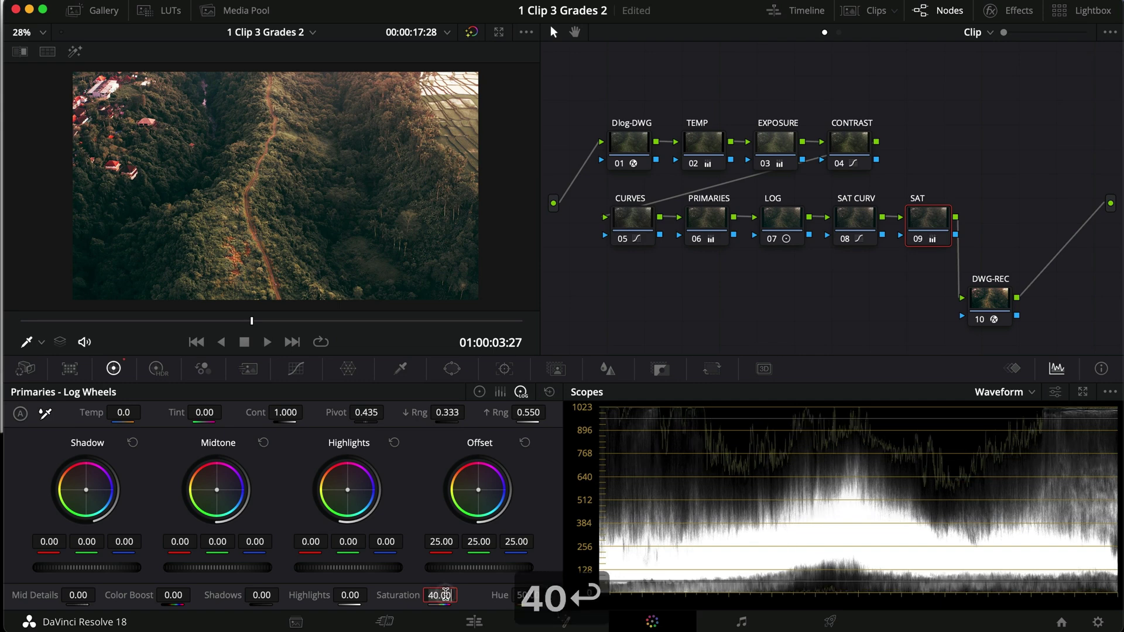
pyautogui.write('30')
pyautogui.press('Return')
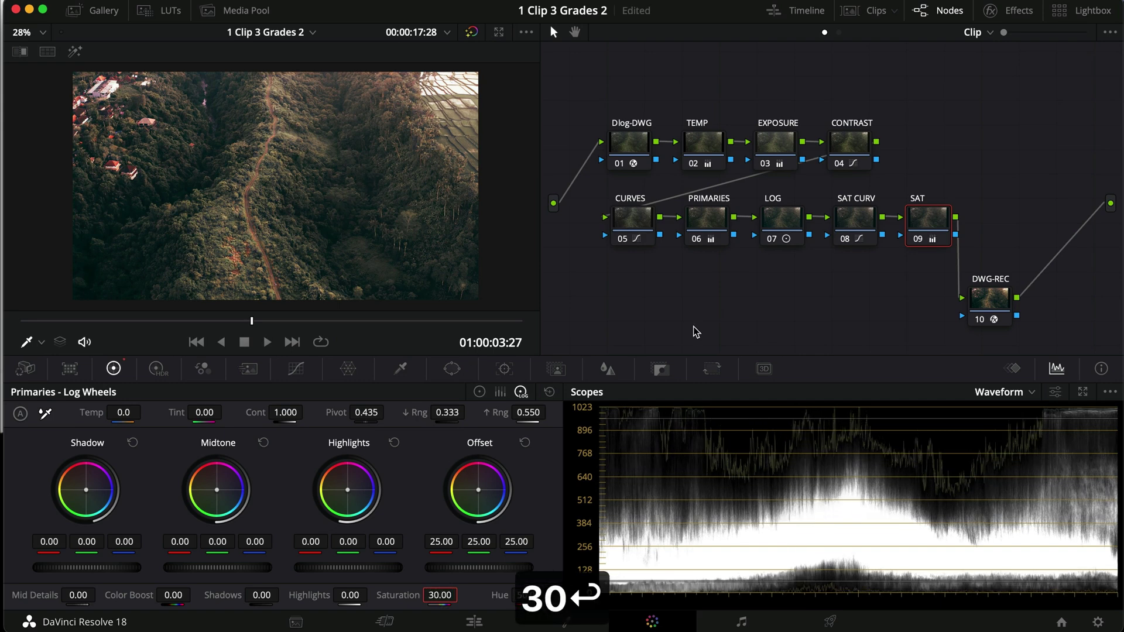
pyautogui.press('super+d')
pyautogui.press('super+d')
# - Set the SAT node's saturation to 45 and compare the image before and after full screen
pyautogui.click(430, 595)
pyautogui.write('45')
pyautogui.press('Return')
pyautogui.press('super+d')
pyautogui.press('super+d')
pyautogui.press('super+f')
pyautogui.press('super+d')
pyautogui.press('super+d')
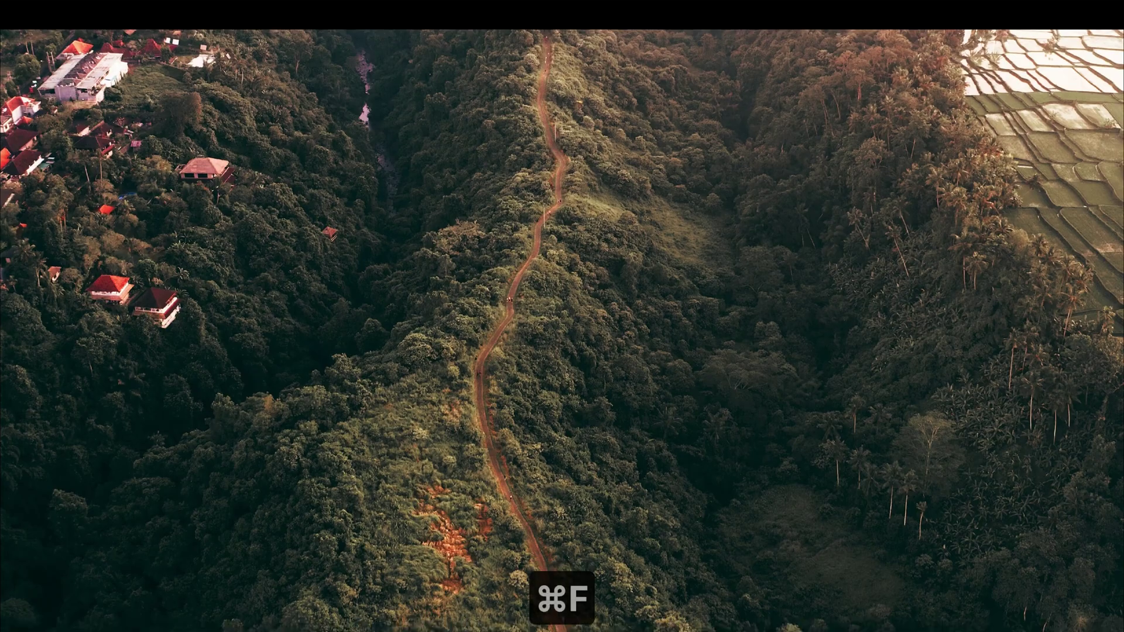
pyautogui.press('super+f')
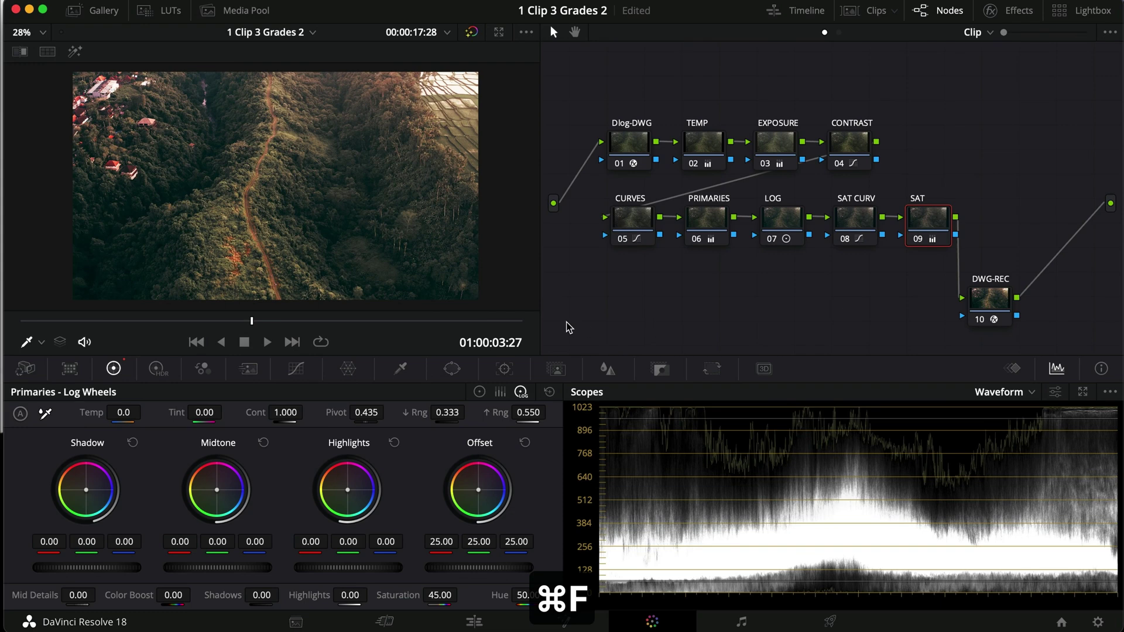
# - On SAT's Lum Vs Sat curve, anchor the shadows, lower the black end to 0.00 saturation and add a point near black
pyautogui.click(296, 368)
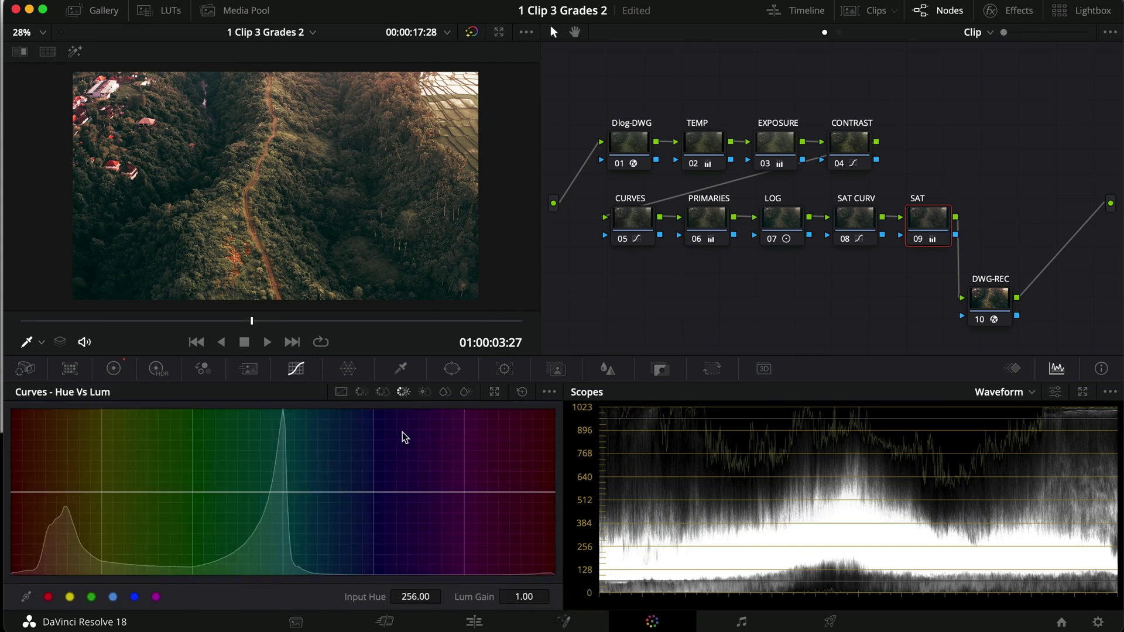
pyautogui.click(445, 393)
pyautogui.click(425, 392)
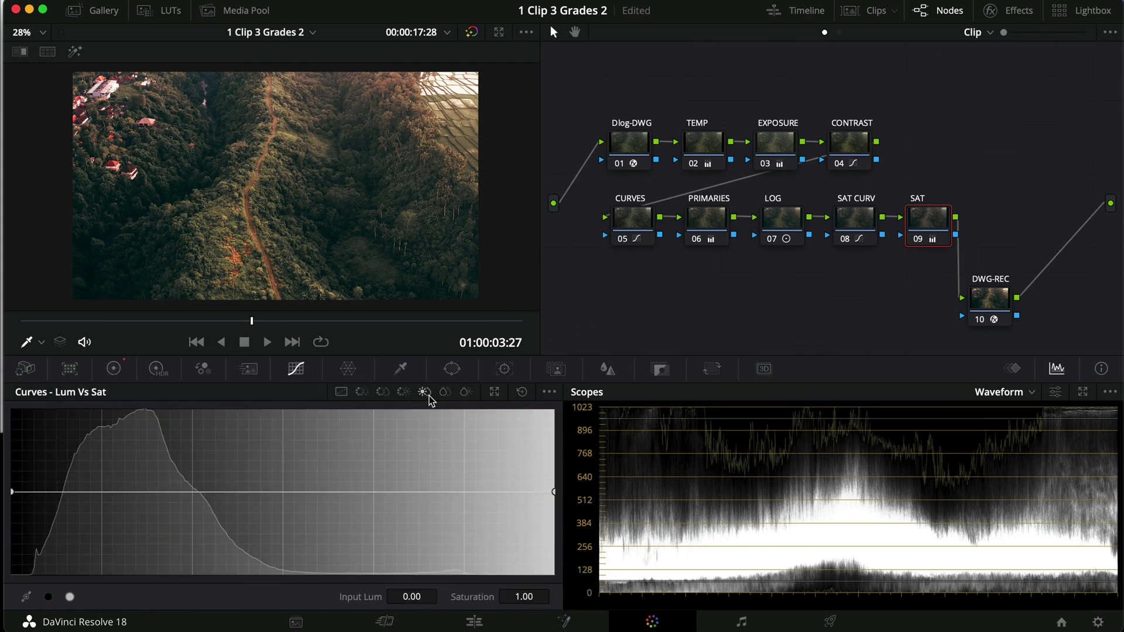
pyautogui.click(101, 492)
pyautogui.moveTo(12, 493); pyautogui.dragTo(11, 572)
pyautogui.click(24, 563)
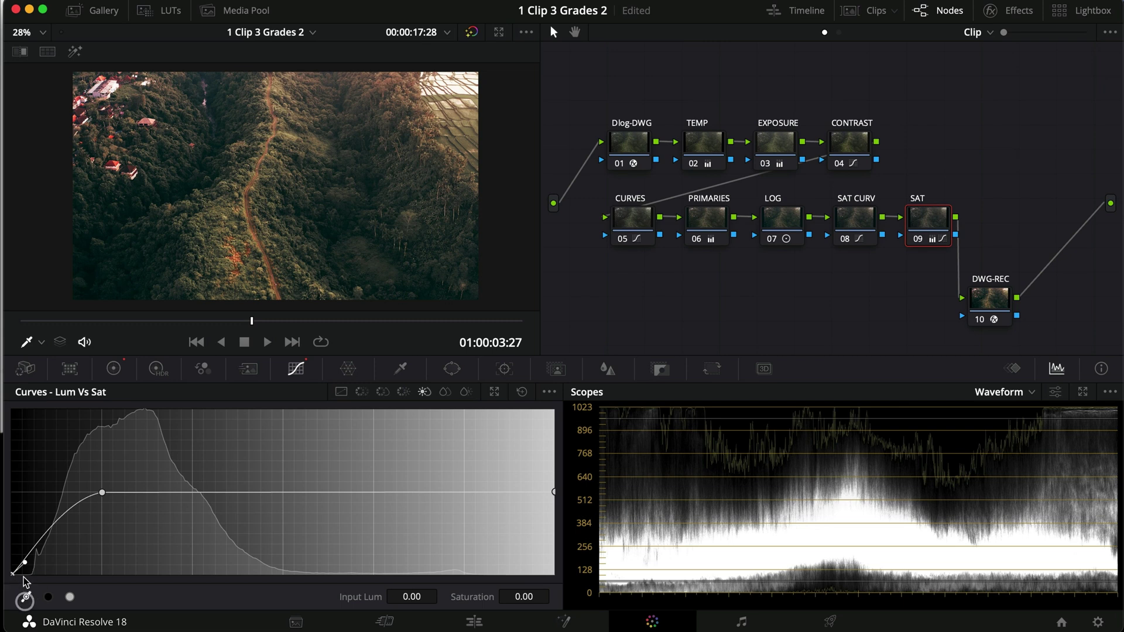
# - Extend the shadow rolloff on SAT's Lum Vs Sat curve with its anchor at input lum 0.31, and compare the node on and off full screen
pyautogui.moveTo(25, 562); pyautogui.dragTo(56, 574)
pyautogui.press('super+d')
pyautogui.press('super+d')
pyautogui.press('super+f')
pyautogui.press('super+d')
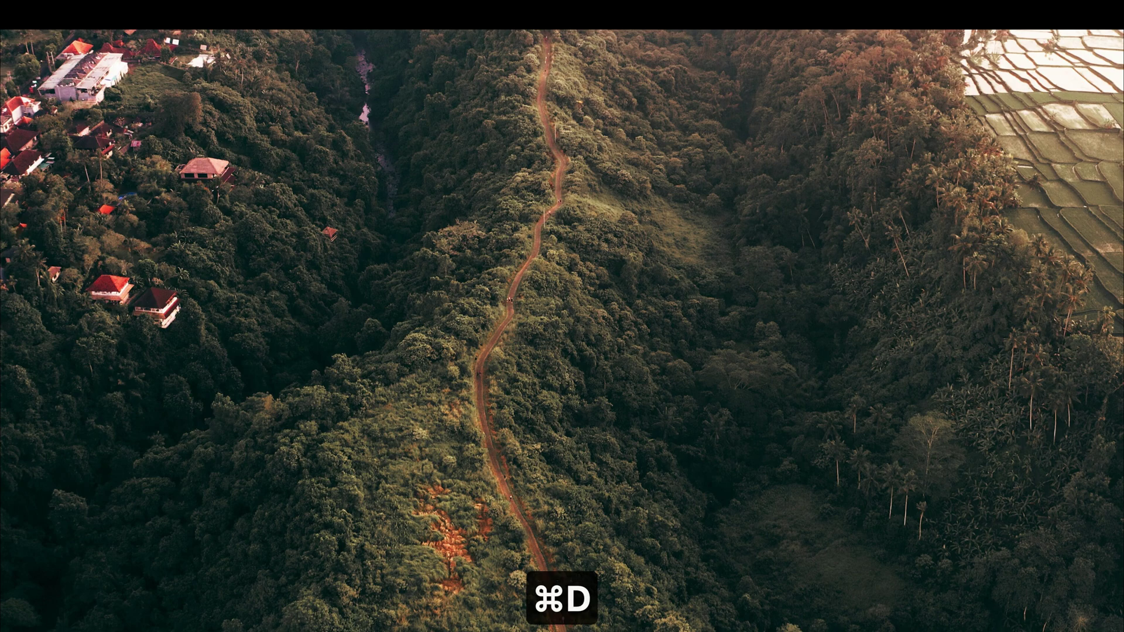
pyautogui.press('super+f')
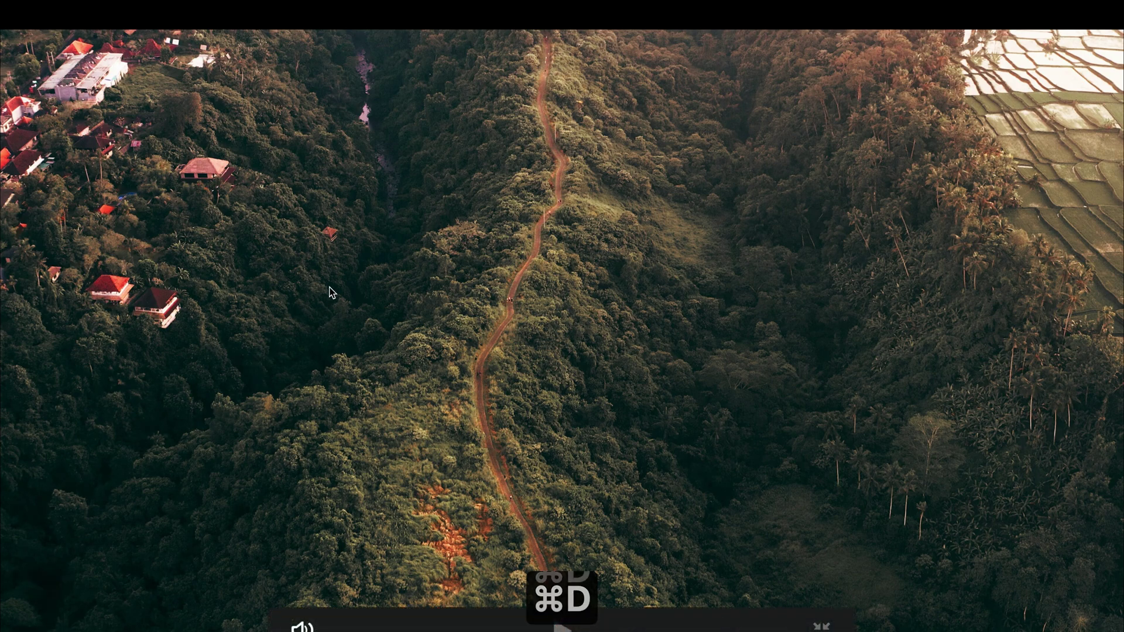
pyautogui.press('super+f')
pyautogui.press('super+d')
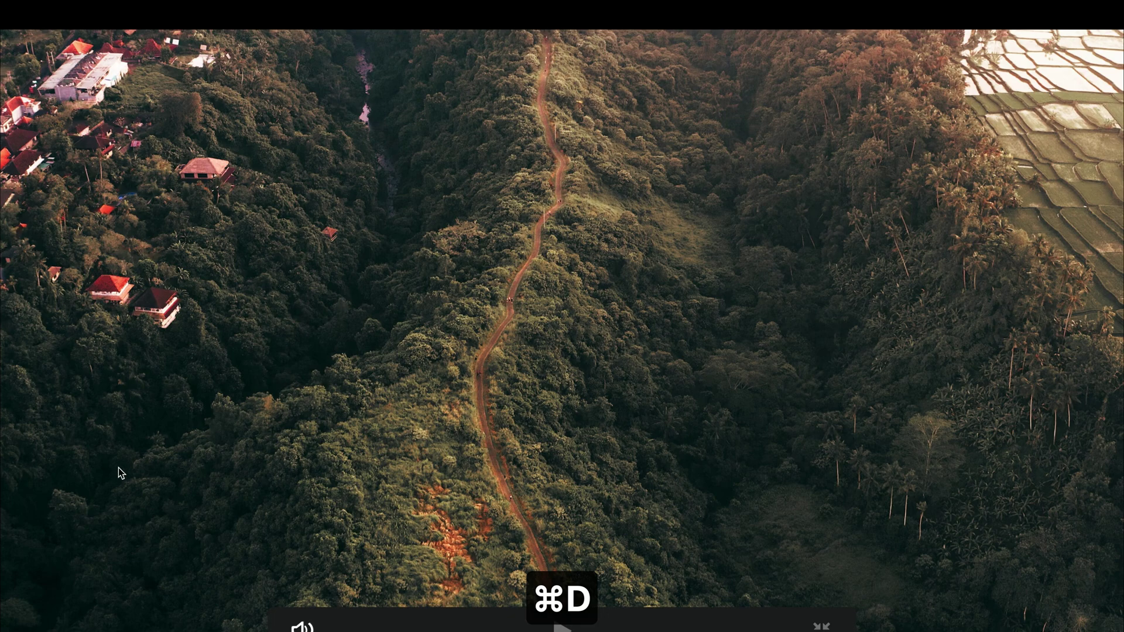
pyautogui.press('super+f')
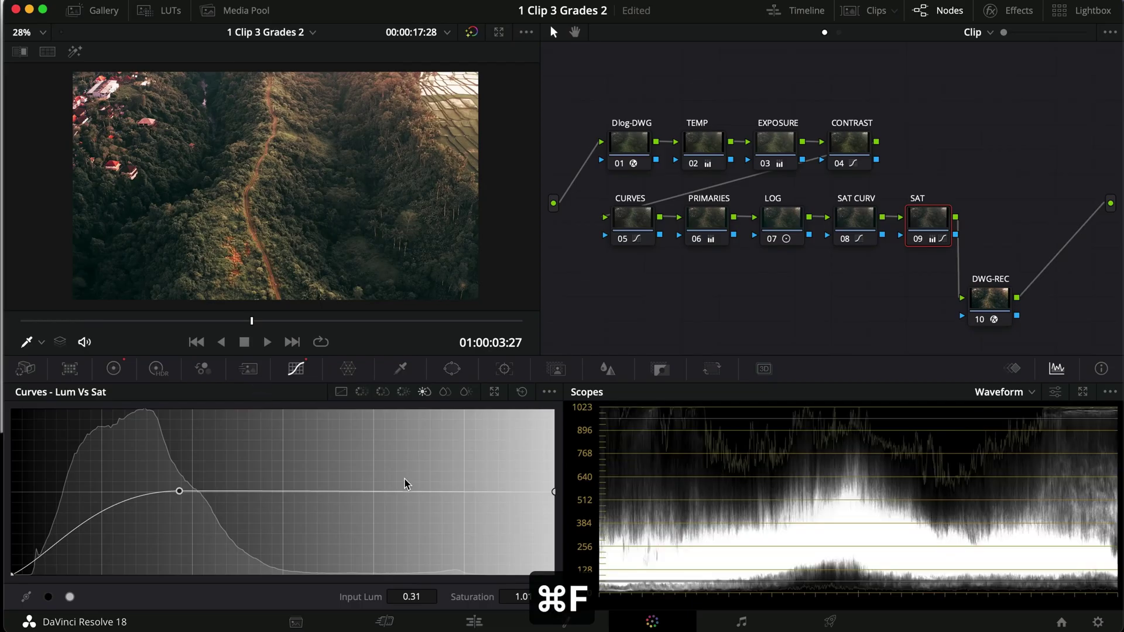
# - Lower the white end of SAT's Lum Vs Sat curve to the floor, pull down a midpoint at input lum 0.50, and compare on and off
pyautogui.moveTo(555, 495); pyautogui.dragTo(556, 602)
pyautogui.moveTo(281, 507); pyautogui.dragTo(281, 533)
pyautogui.press('super+d')
pyautogui.press('super+d')
pyautogui.press('super+d')
pyautogui.press('super+d')
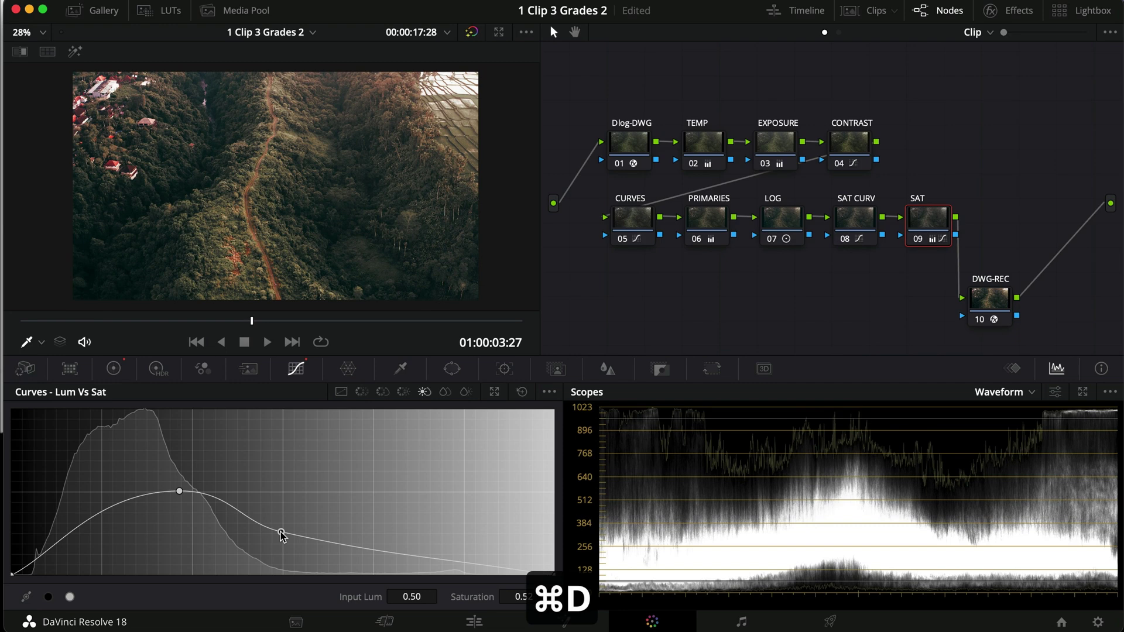
pyautogui.press('super+d')
pyautogui.press('super+d')
# - Raise the Lum Vs Sat midpoint, lower the shadow anchor to about 0.85 saturation at input lum 0.29, then check full screen and save the project
pyautogui.moveTo(282, 534); pyautogui.dragTo(282, 505)
pyautogui.moveTo(179, 492); pyautogui.dragTo(170, 505)
pyautogui.press('super+d')
pyautogui.press('super+d')
pyautogui.press('super+f')
pyautogui.press('super+s')
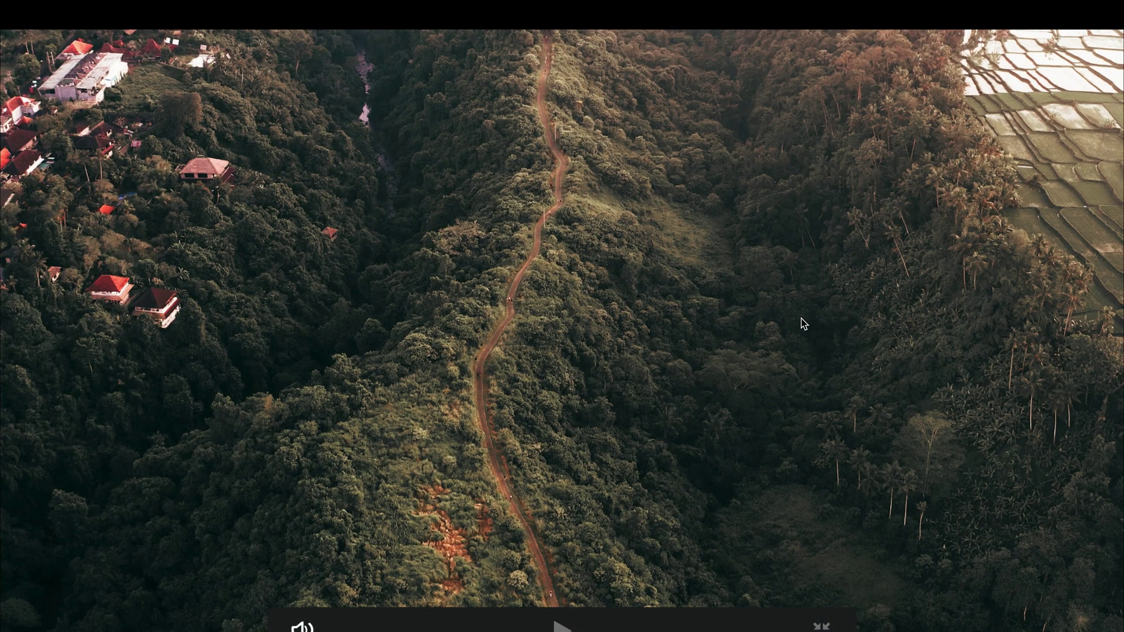
pyautogui.press('super+f')
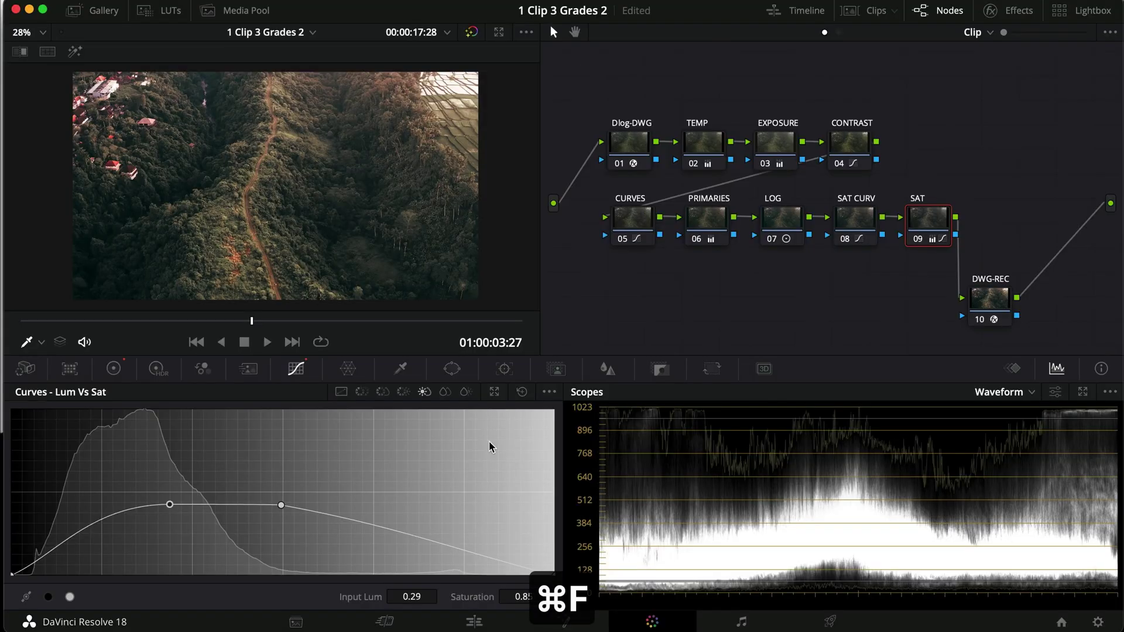
# - Set the PRIMARIES node's gamma to red 0.05, green -0.04 and blue -0.04, with lift blue at 0.01
pyautogui.click(707, 233)
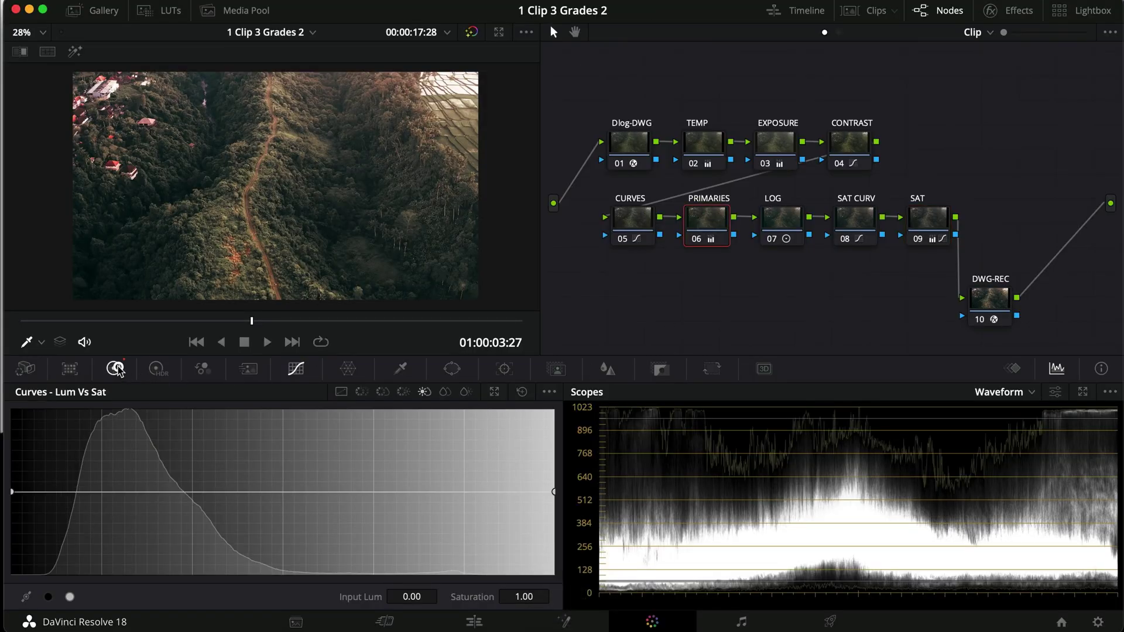
pyautogui.click(113, 368)
pyautogui.click(479, 391)
pyautogui.press('super+d')
pyautogui.press('super+d')
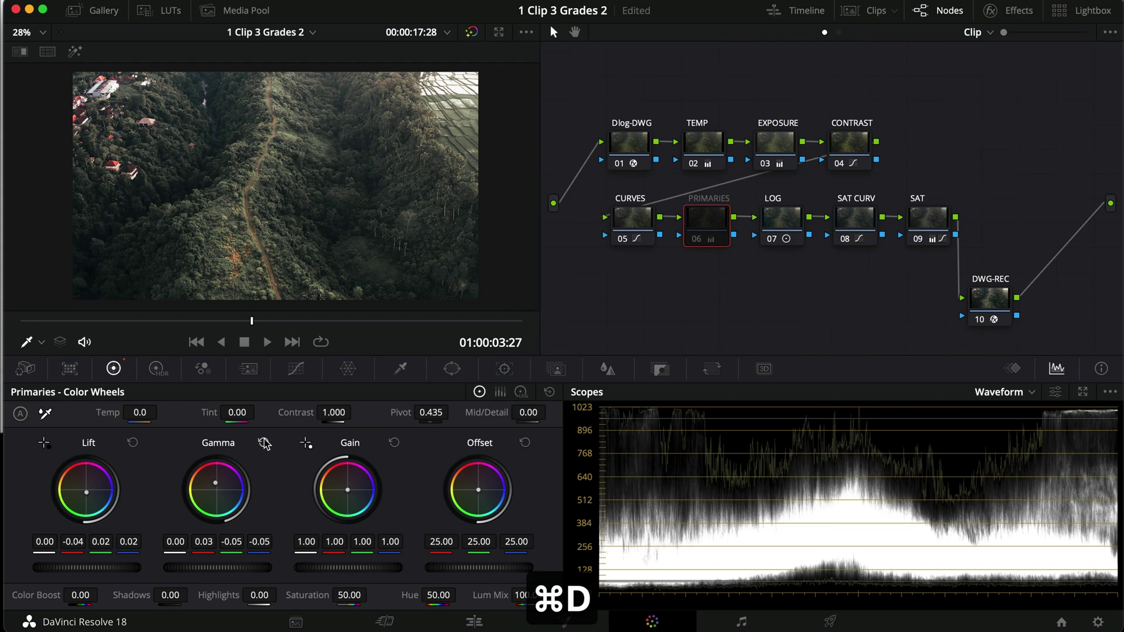
pyautogui.moveTo(197, 549); pyautogui.dragTo(221, 549)
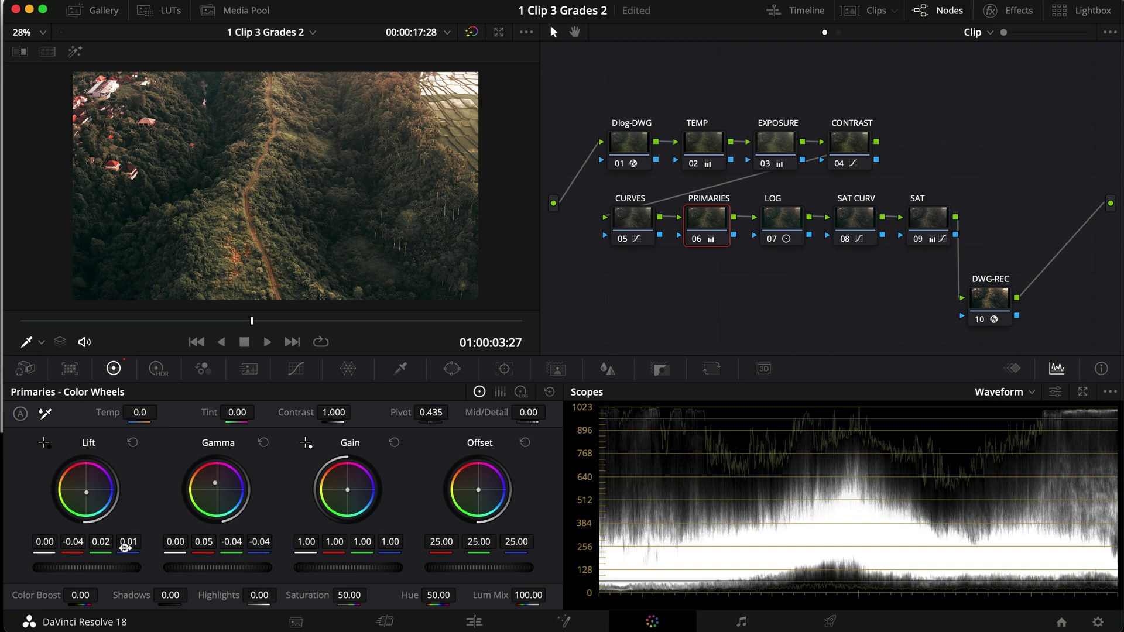
pyautogui.moveTo(117, 548); pyautogui.dragTo(77, 548)
# - Compare the image with the PRIMARIES node on and off in full screen
pyautogui.press('super+d')
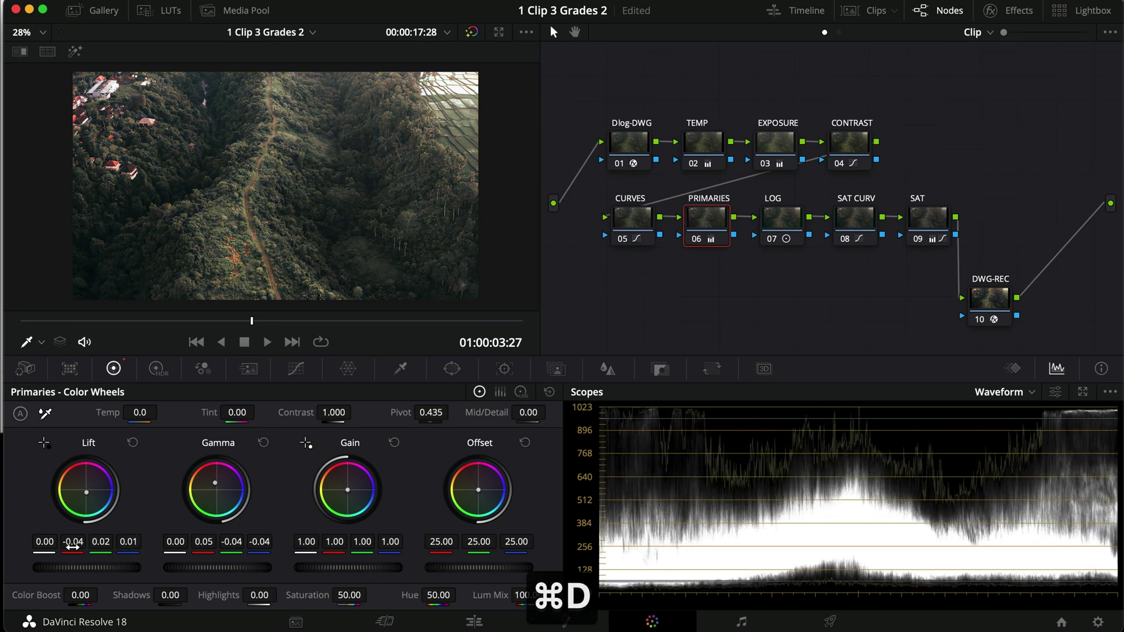
pyautogui.press('super+f')
pyautogui.press('super+d')
pyautogui.press('super+d')
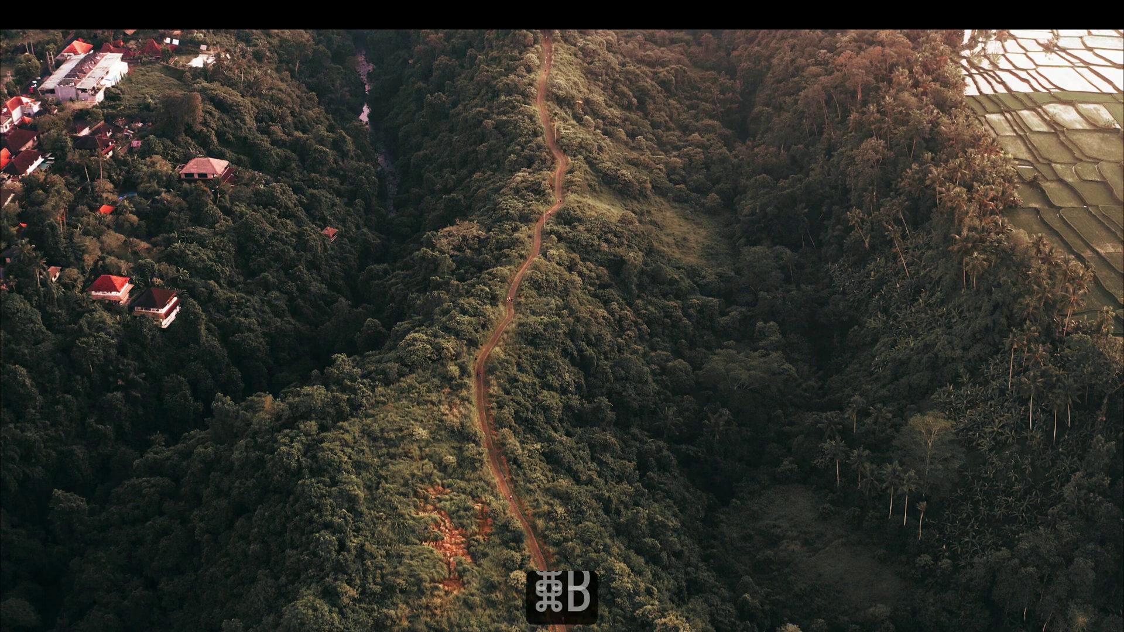
pyautogui.press('super+d')
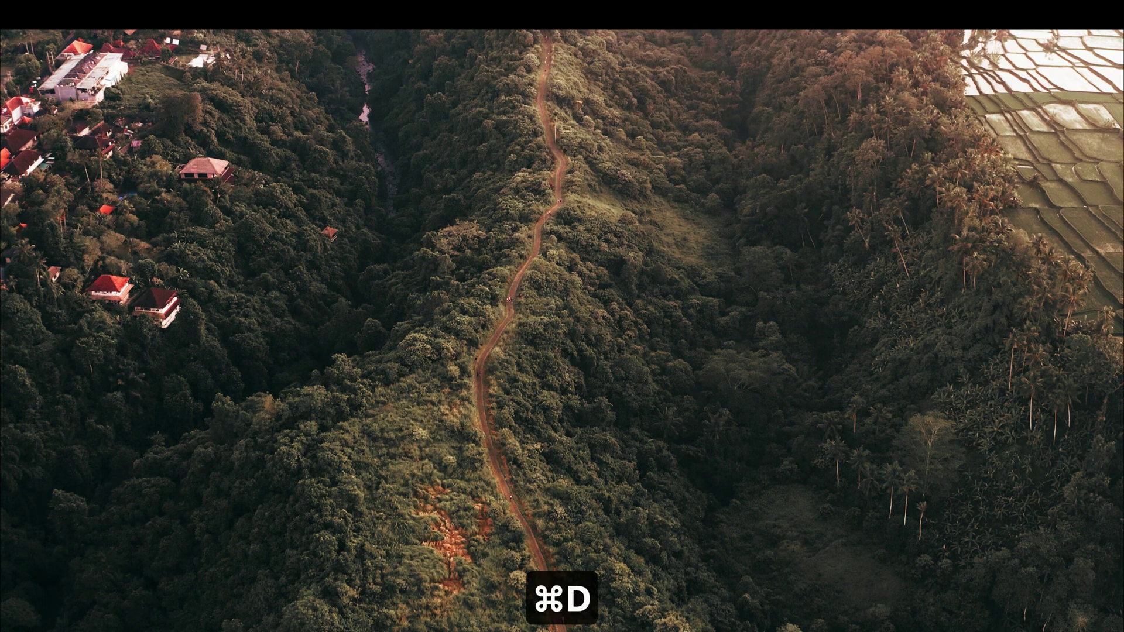
pyautogui.press('super+d')
pyautogui.press('super+d')
pyautogui.press('super+f')
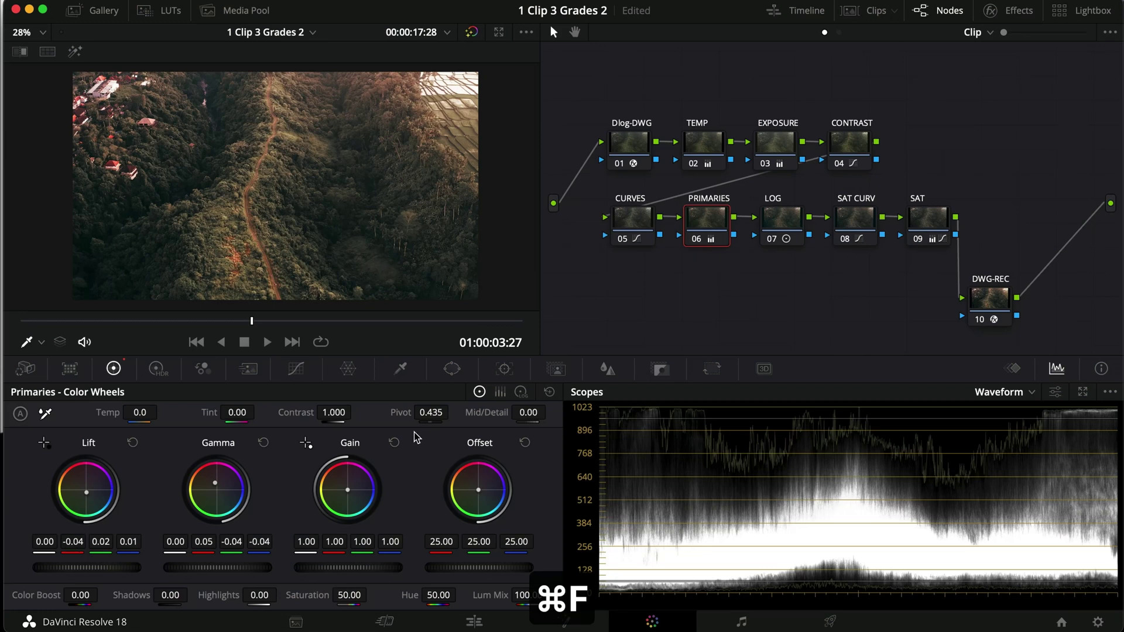
# - Steepen the CONTRAST node's custom curve by lowering the shadow point and shifting the highlight point toward the midtones, then compare full screen
pyautogui.click(846, 141)
pyautogui.click(296, 368)
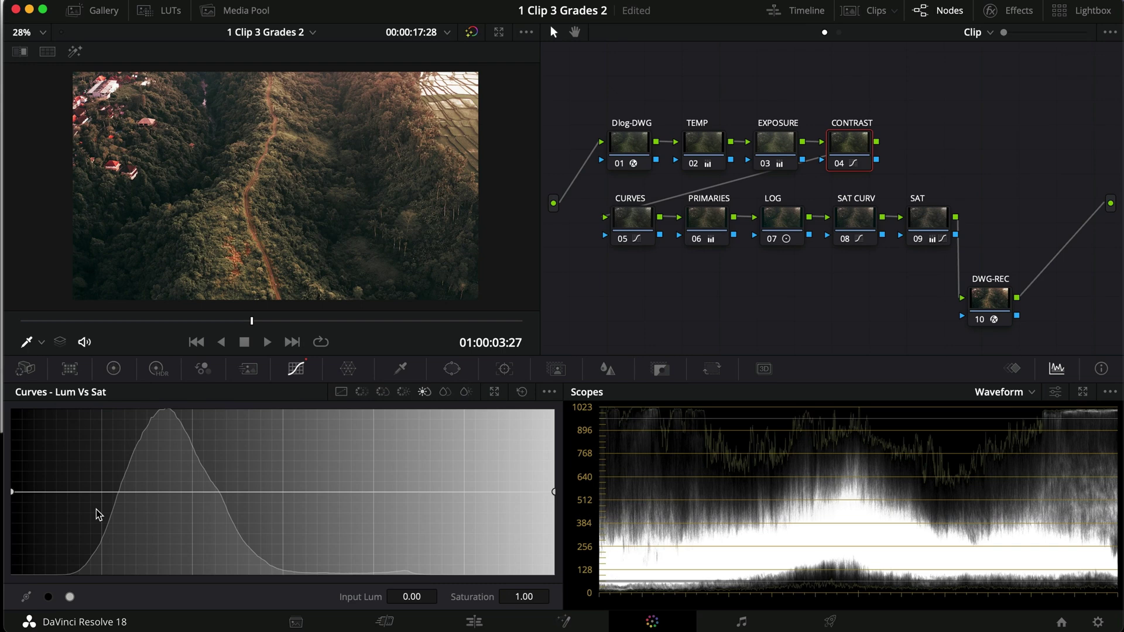
pyautogui.click(341, 392)
pyautogui.moveTo(113, 552); pyautogui.dragTo(121, 567)
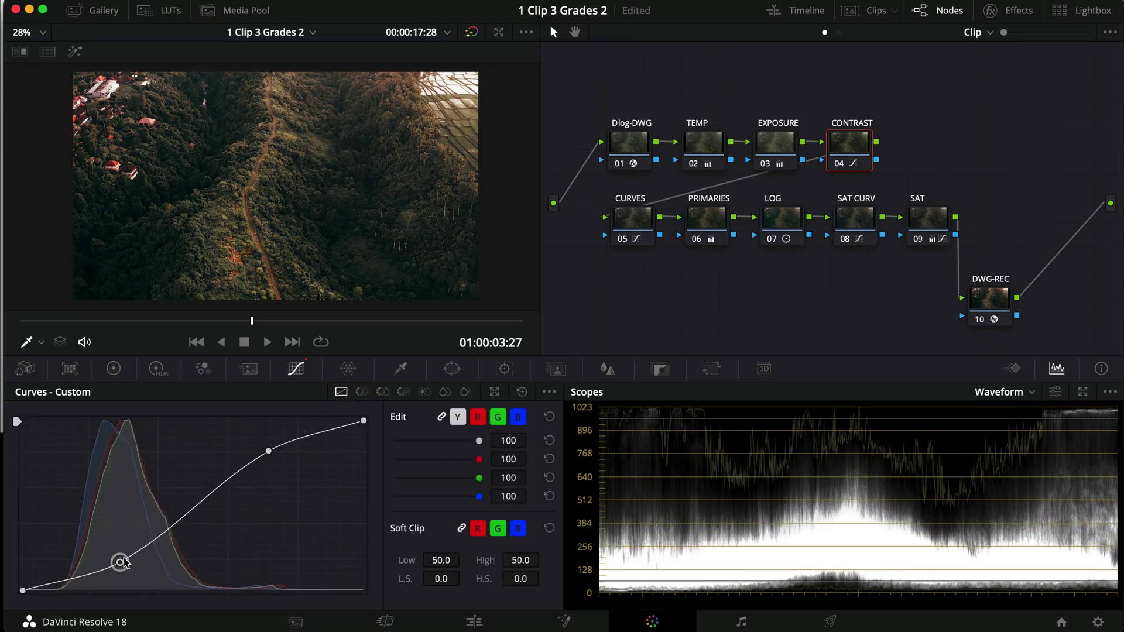
pyautogui.moveTo(268, 452); pyautogui.dragTo(253, 451)
pyautogui.press('super+f')
pyautogui.press('super+d')
pyautogui.press('super+d')
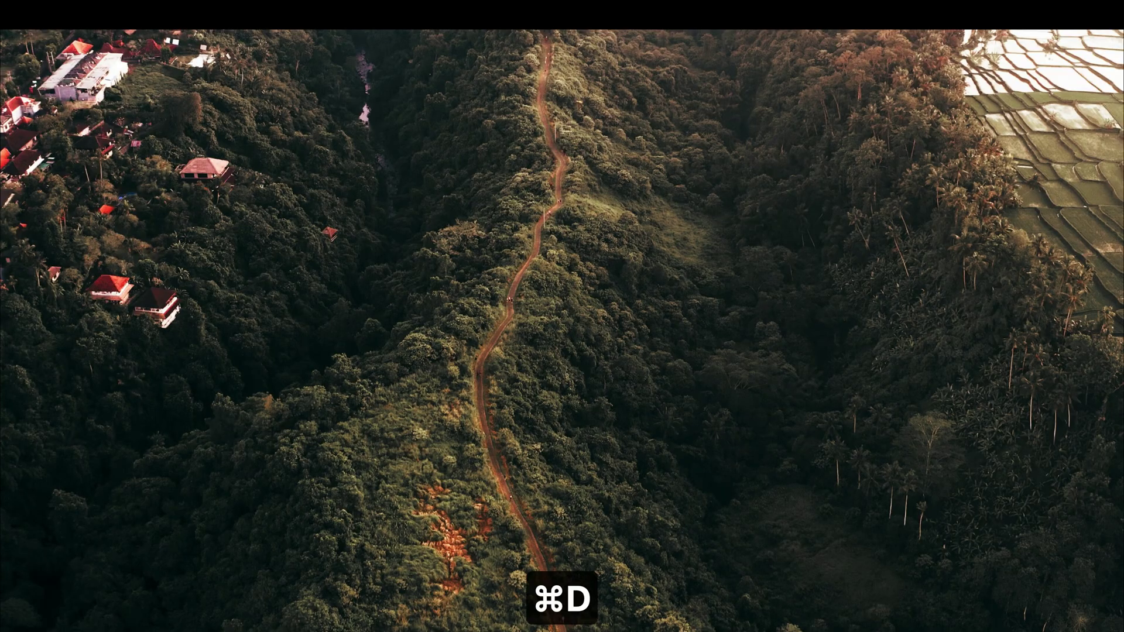
pyautogui.press('super+f')
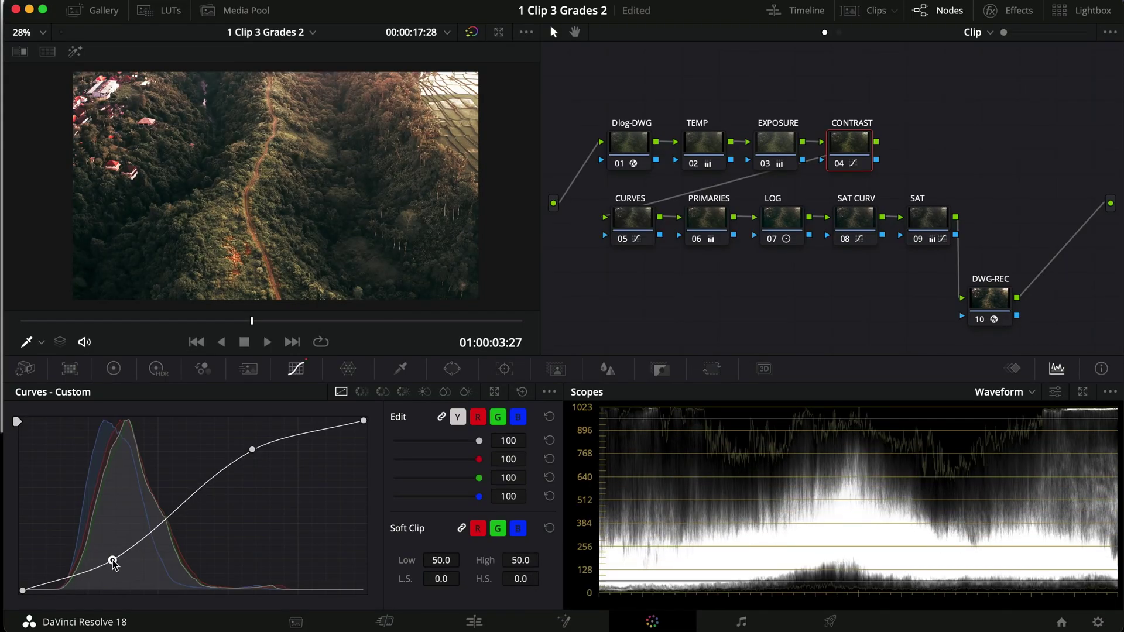
# - On the CURVES node's Hue Vs Hue curve, move the yellow-green point to input hue 326.23 with a hue rotation of -5.60
pyautogui.click(646, 215)
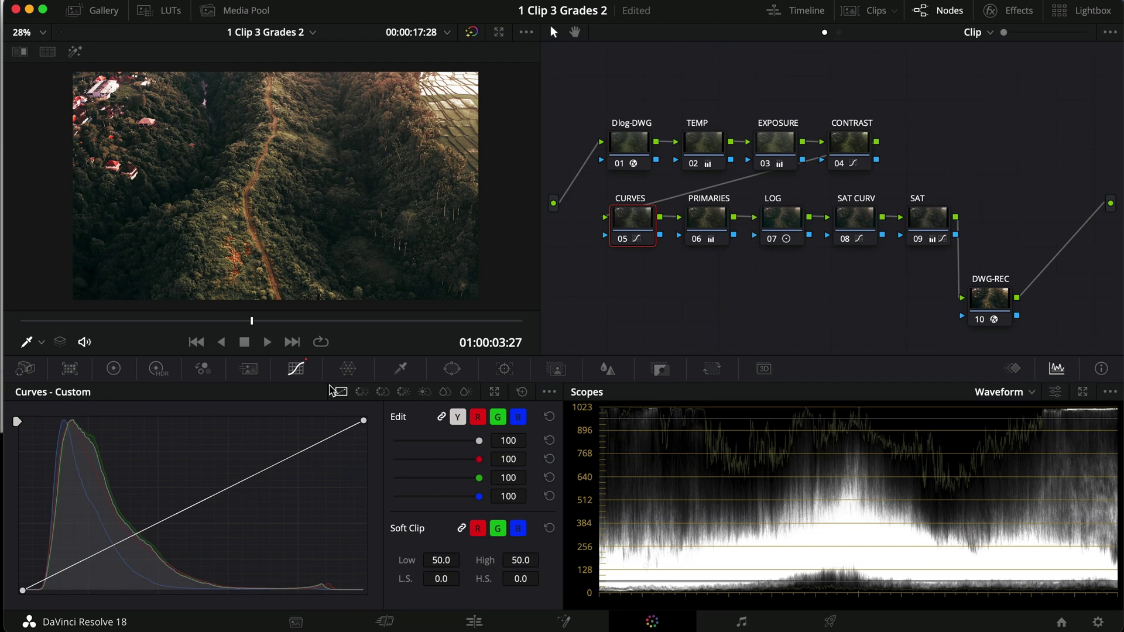
pyautogui.click(360, 392)
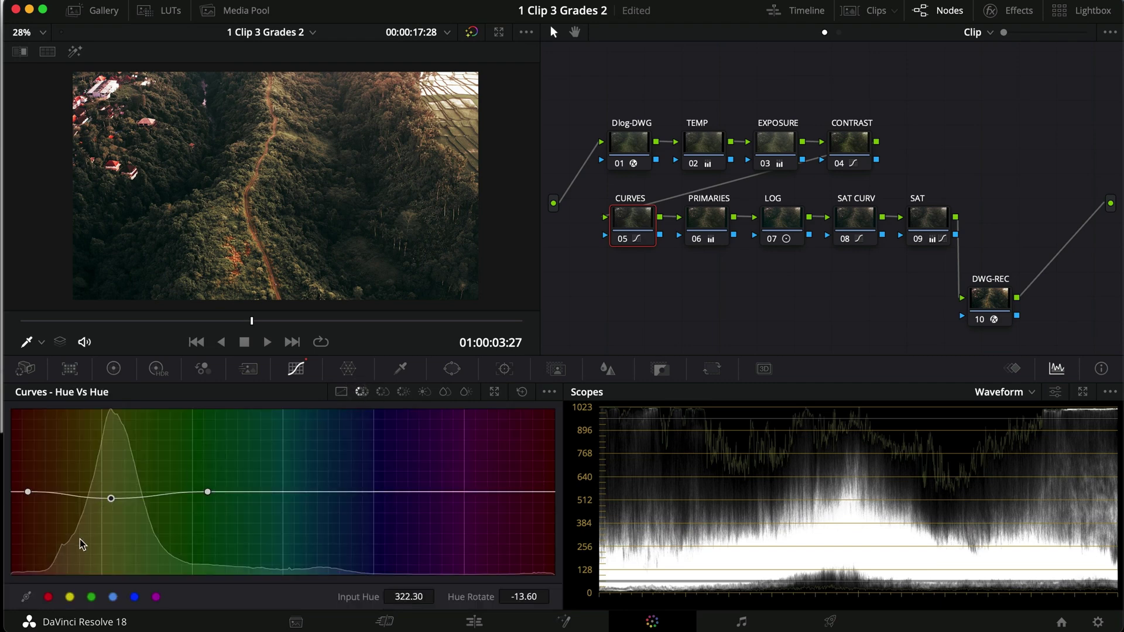
pyautogui.moveTo(111, 499); pyautogui.dragTo(117, 496)
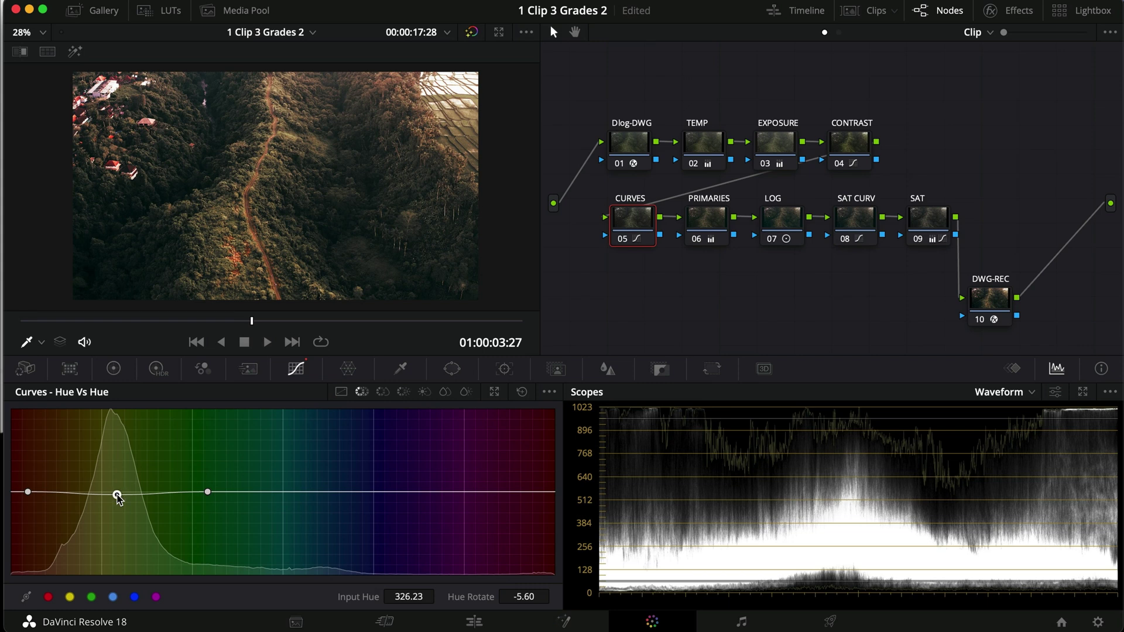
# - Raise the CURVES node's Hue Vs Sat green point to 0.58 saturation at input hue 334.09, check full screen, and nudge it further up toward green
pyautogui.click(383, 392)
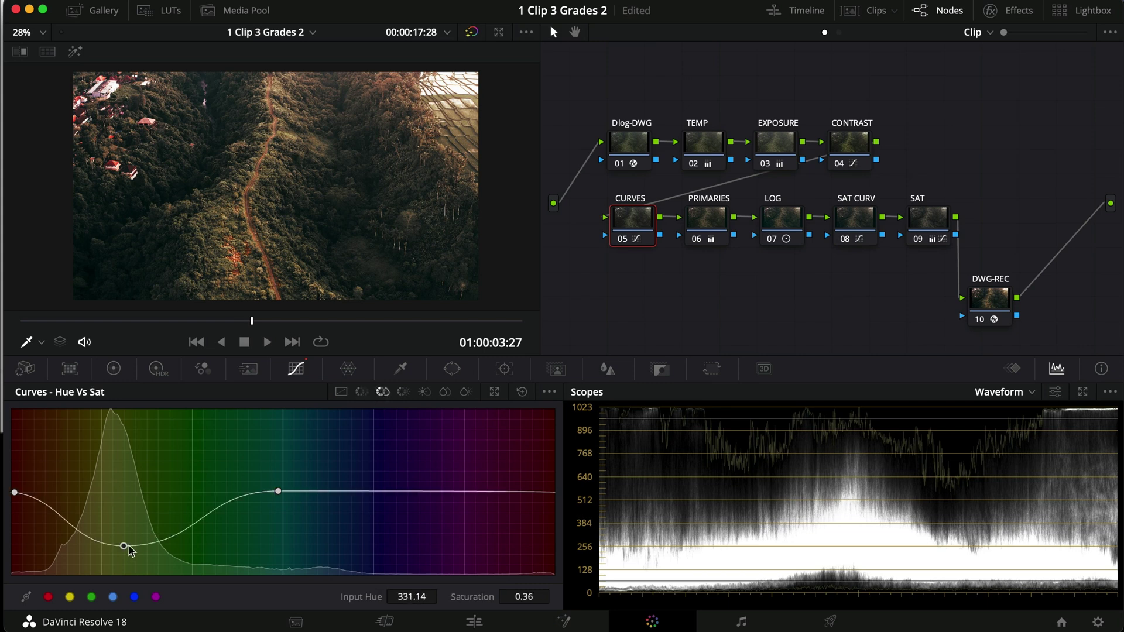
pyautogui.moveTo(126, 546); pyautogui.dragTo(129, 530)
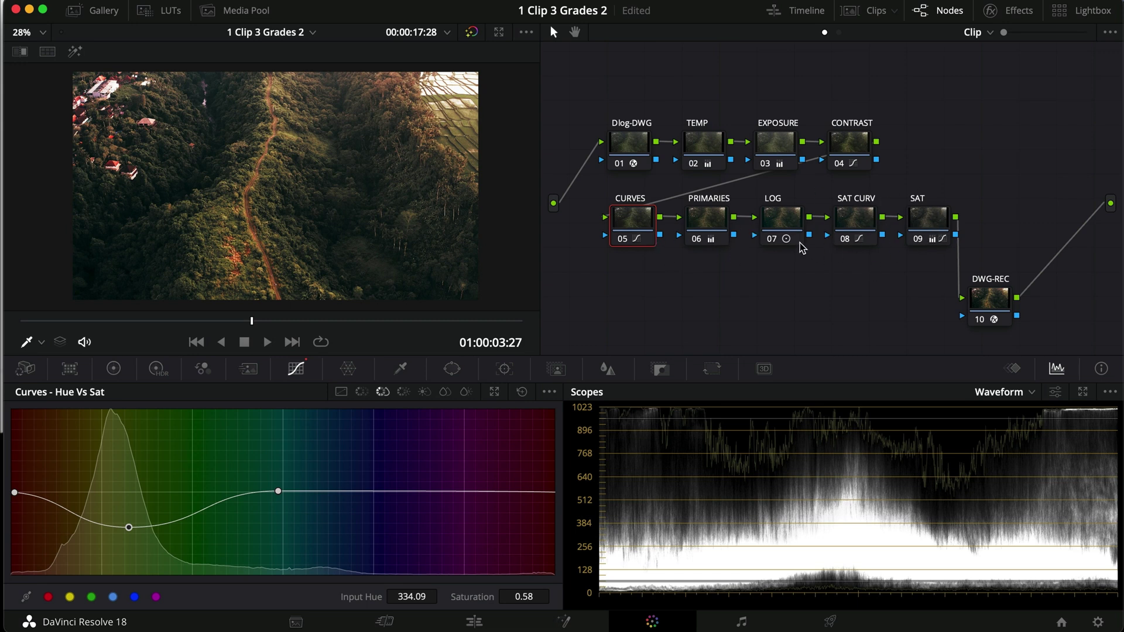
pyautogui.press('super+f')
pyautogui.press('super+d')
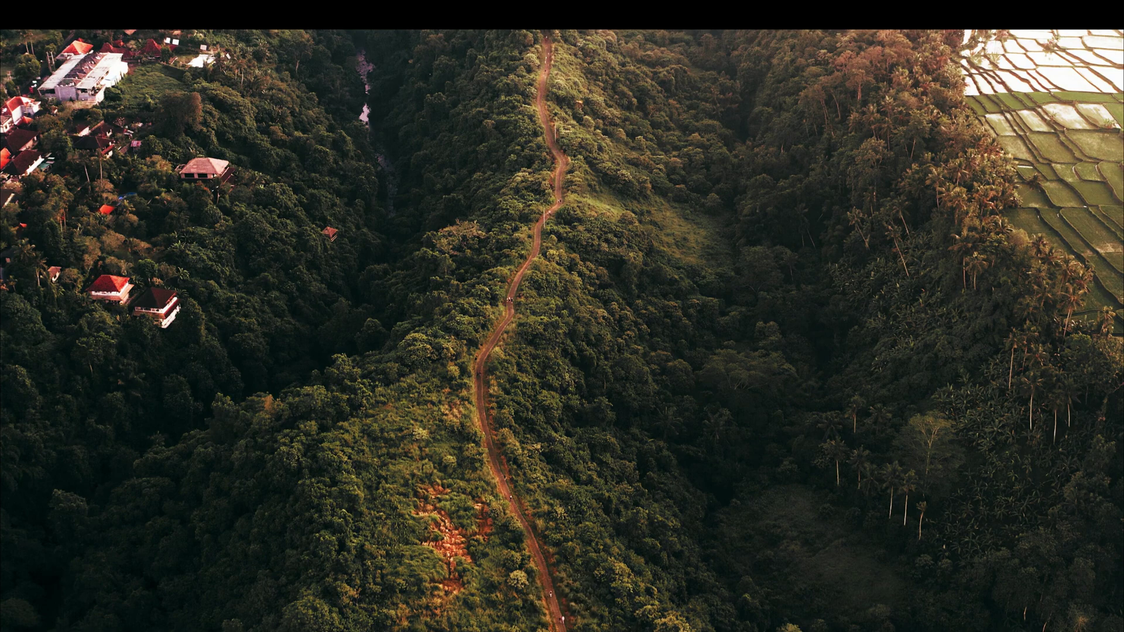
pyautogui.press('super+f')
pyautogui.moveTo(129, 528); pyautogui.dragTo(140, 522)
# - Move the green point on CURVES's Hue Vs Lum curve to input hue 333.60 with lum gain 0.72 and check full screen
pyautogui.click(400, 391)
pyautogui.moveTo(119, 515)
pyautogui.mouseDown()
pyautogui.moveTo(122, 528)
pyautogui.moveTo(124, 502)
pyautogui.moveTo(130, 520)
pyautogui.mouseUp()
pyautogui.press('super+f')
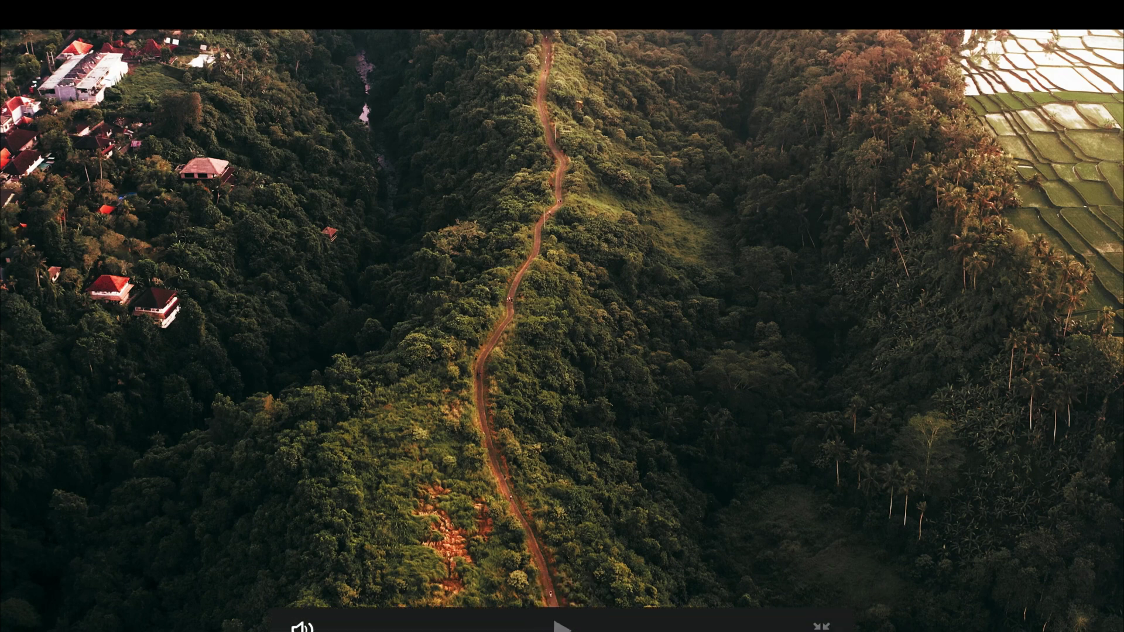
pyautogui.press('super+f')
# - Compare the TEMP node on and off, view the image full screen, and fine-tune the node's temperature
pyautogui.click(706, 147)
pyautogui.press('super+d')
pyautogui.press('super+d')
pyautogui.press('super+d')
pyautogui.press('super+d')
pyautogui.press('super+f')
pyautogui.press('super+f')
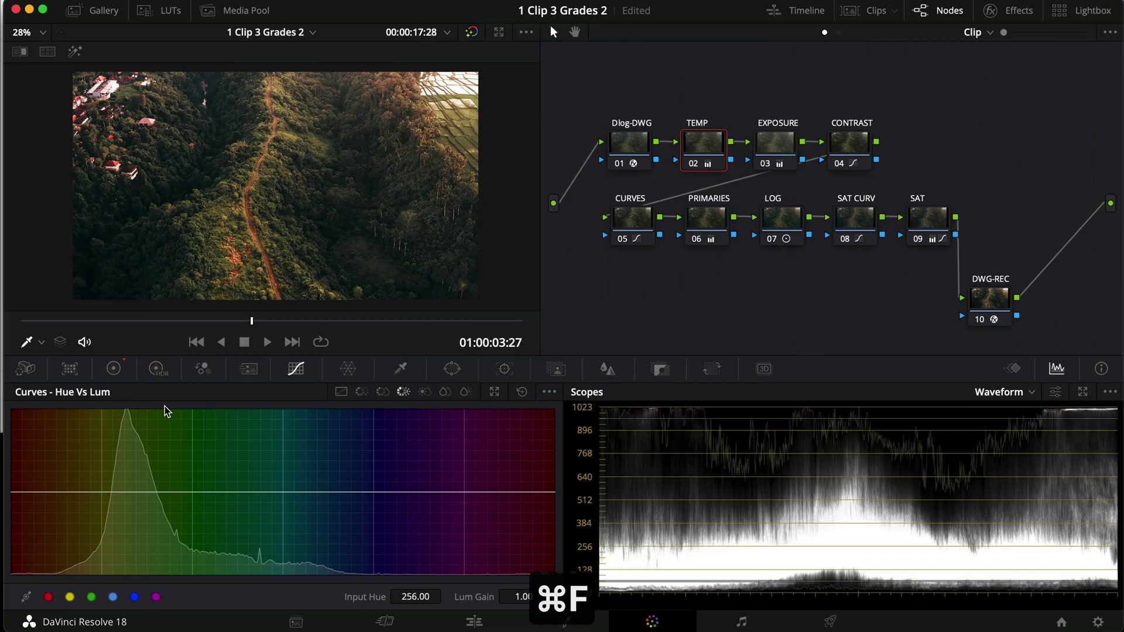
pyautogui.click(113, 369)
pyautogui.moveTo(137, 412)
pyautogui.mouseDown()
pyautogui.moveTo(202, 409)
pyautogui.moveTo(134, 413)
pyautogui.mouseUp()
# - Try a yellow gain of red 1.05, green 1.05 and blue 0.95 on the PRIMARIES node, compare it full screen, and reset the gain
pyautogui.click(703, 228)
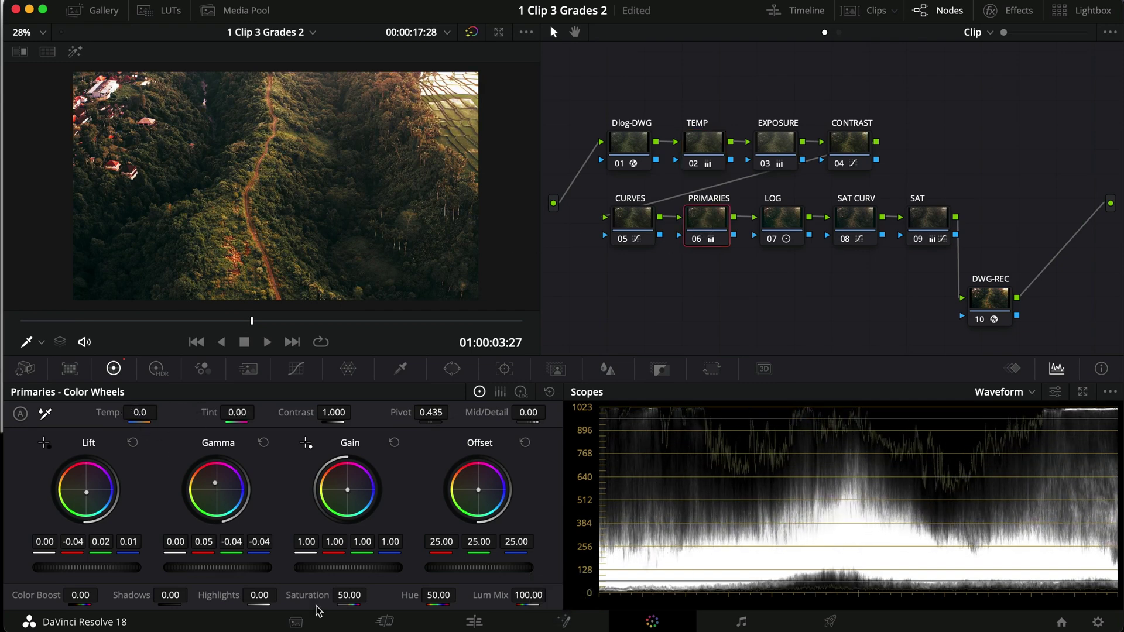
pyautogui.moveTo(333, 544); pyautogui.dragTo(354, 544)
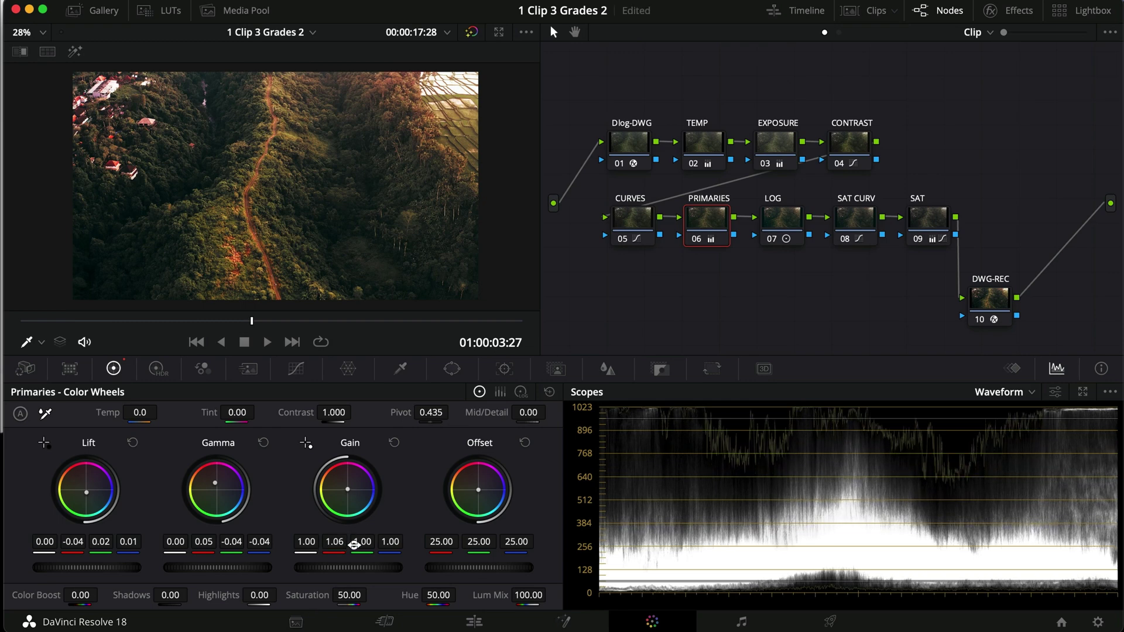
pyautogui.moveTo(351, 545); pyautogui.dragTo(389, 543)
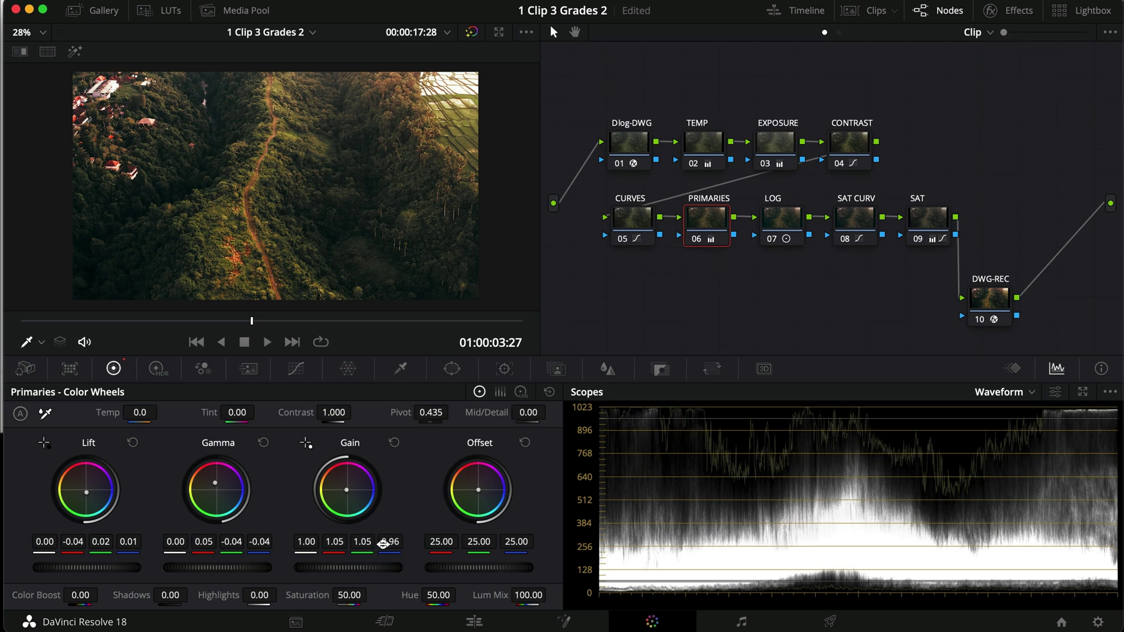
pyautogui.press('super+f')
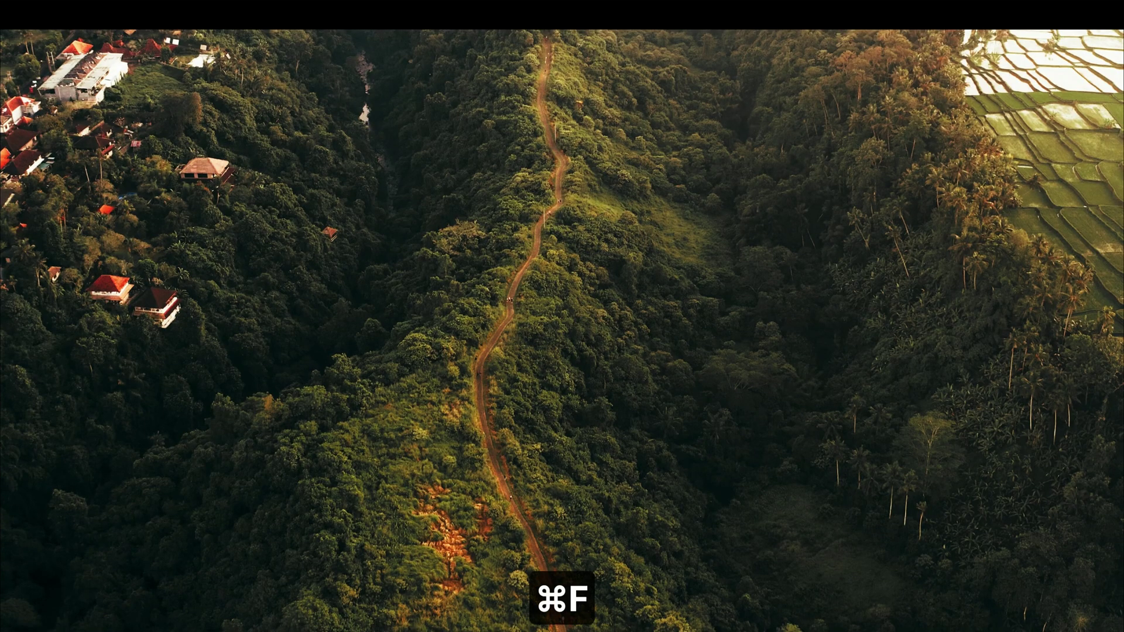
pyautogui.press('super+d')
pyautogui.press('super+f')
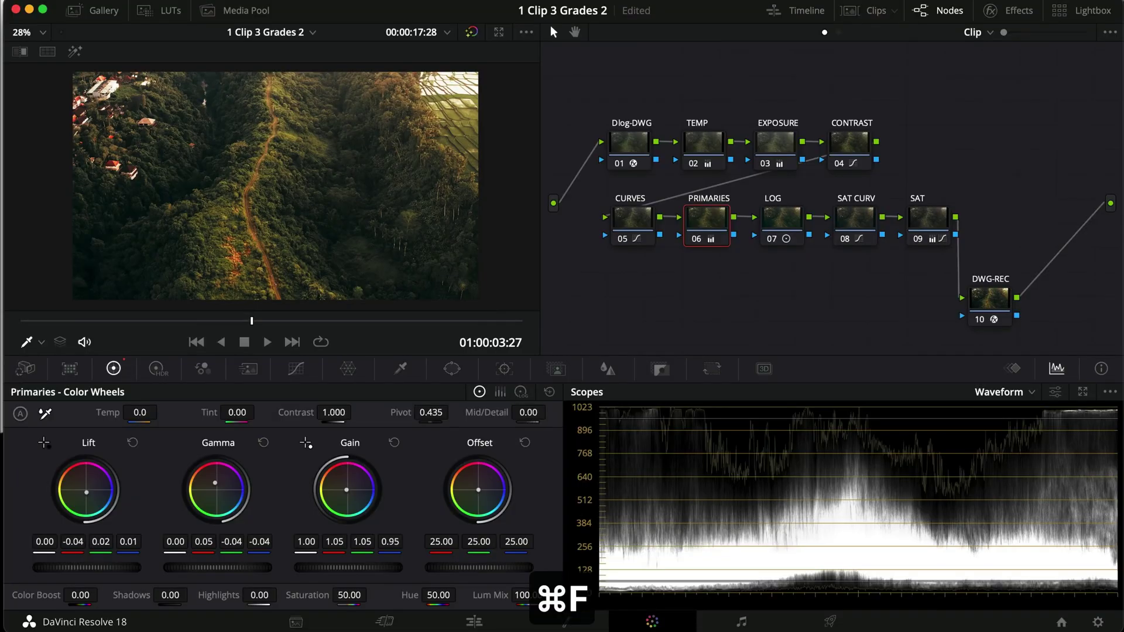
pyautogui.click(394, 443)
# - Warm the PRIMARIES node's gain to red 1.06, green 0.97 and blue 0.96, and compare the node on and off full screen
pyautogui.moveTo(337, 545); pyautogui.dragTo(362, 545)
pyautogui.moveTo(346, 490)
pyautogui.mouseDown()
pyautogui.moveTo(311, 474)
pyautogui.moveTo(349, 439)
pyautogui.moveTo(305, 474)
pyautogui.moveTo(304, 544)
pyautogui.moveTo(410, 468)
pyautogui.moveTo(384, 421)
pyautogui.moveTo(301, 451)
pyautogui.moveTo(329, 414)
pyautogui.moveTo(307, 438)
pyautogui.moveTo(346, 493)
pyautogui.mouseUp()
pyautogui.press('super+d')
pyautogui.press('super+d')
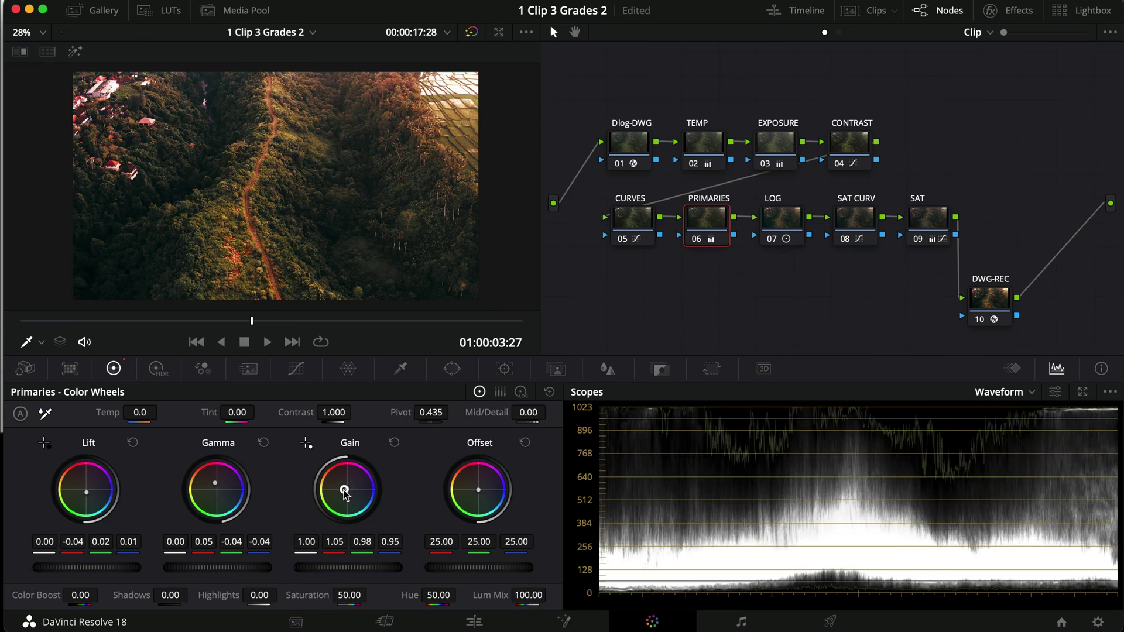
pyautogui.moveTo(344, 489); pyautogui.dragTo(345, 490)
pyautogui.press('super+d')
pyautogui.press('super+d')
pyautogui.press('super+f')
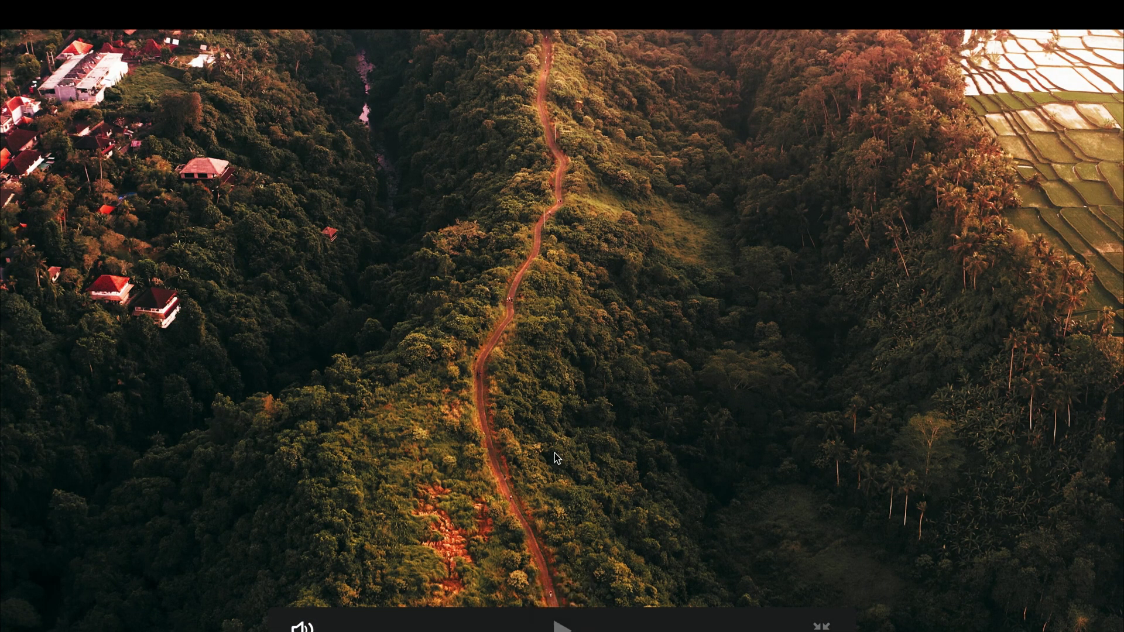
pyautogui.press('super+d')
pyautogui.press('super+f')
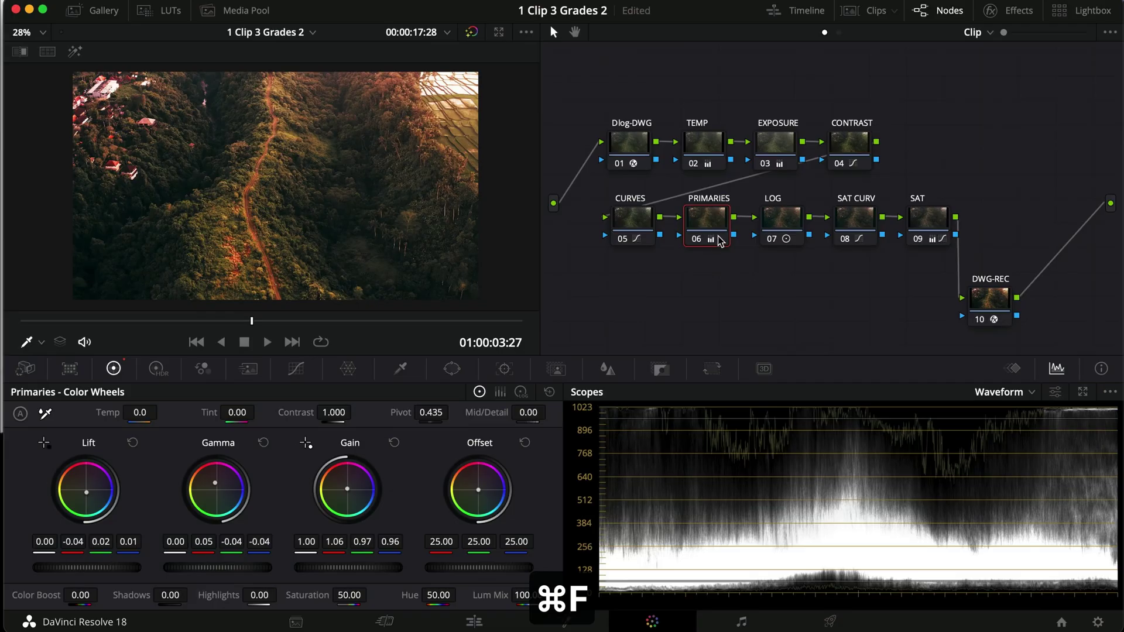
# - On the first CURVES node, move the red-side Hue Vs Lum anchor outward and set Hue Vs Hue to rotate -7.20 at input hue 300.20
pyautogui.click(638, 222)
pyautogui.click(296, 368)
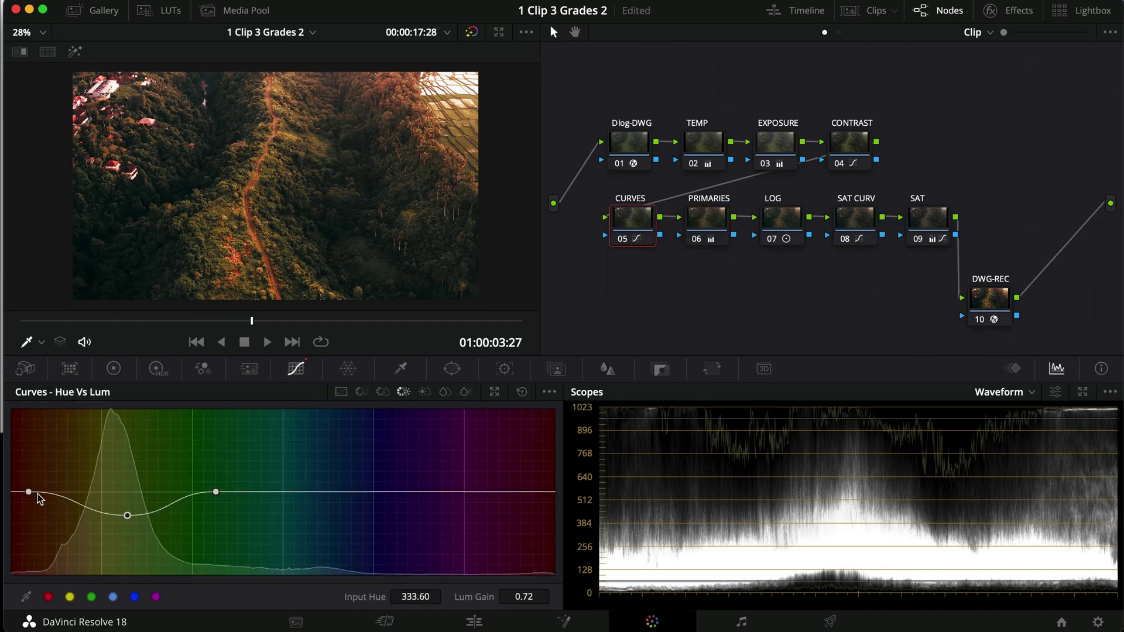
pyautogui.moveTo(30, 492)
pyautogui.mouseDown()
pyautogui.moveTo(52, 492)
pyautogui.moveTo(13, 490)
pyautogui.mouseUp()
pyautogui.click(362, 392)
pyautogui.moveTo(30, 493); pyautogui.dragTo(87, 491)
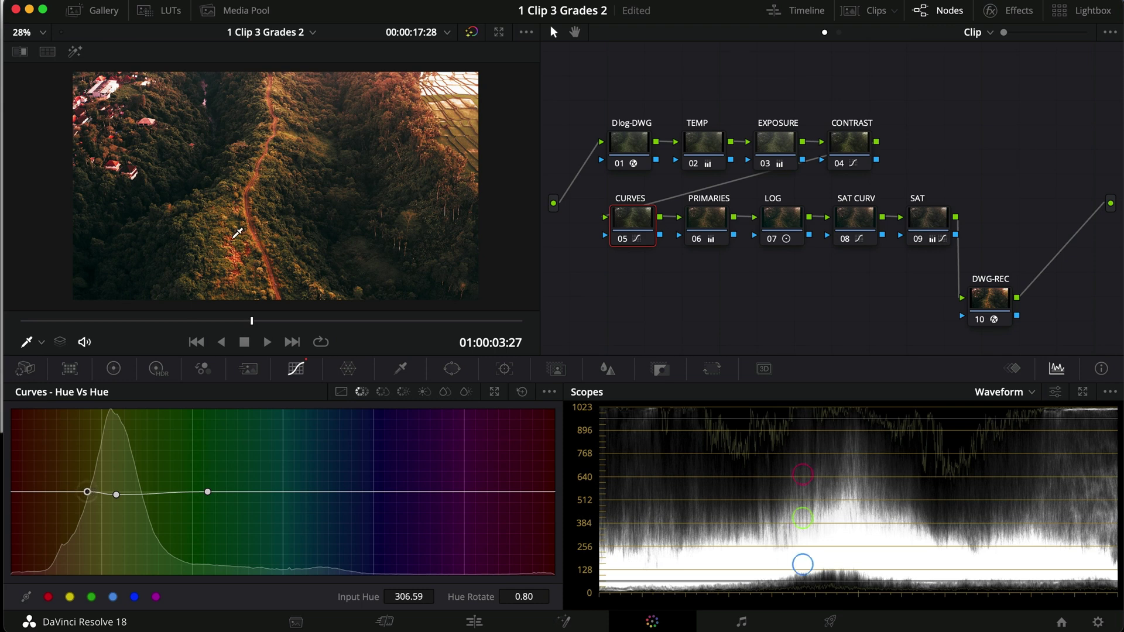
pyautogui.click(259, 245)
pyautogui.moveTo(85, 492); pyautogui.dragTo(79, 500)
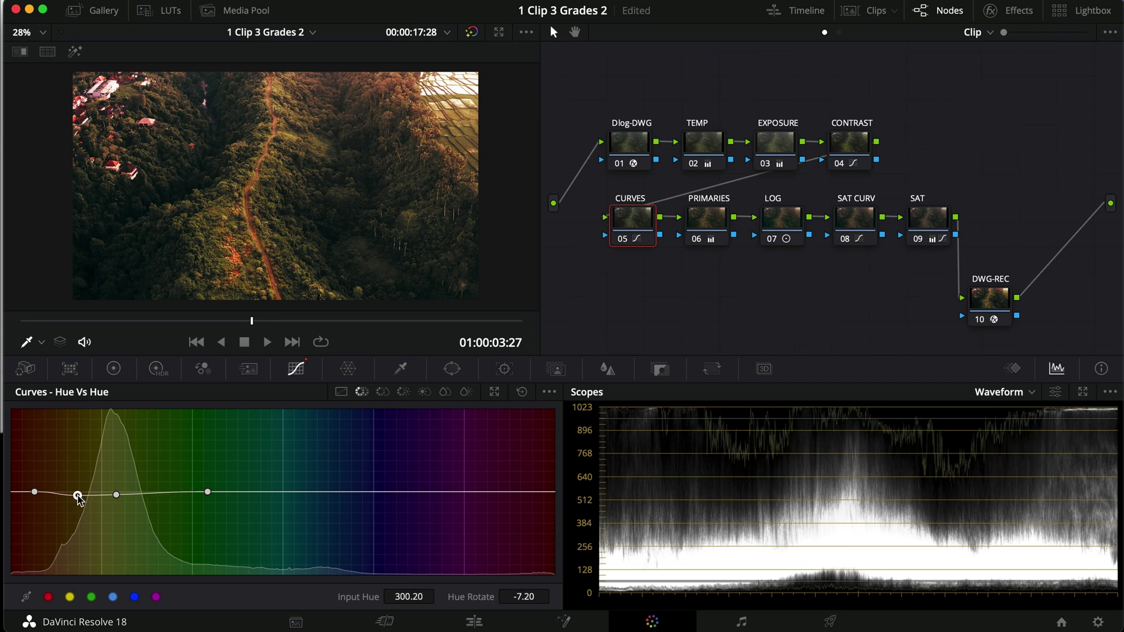
# - Add a Hue Vs Sat point at input hue 301.18 with saturation 0.84 on the same CURVES node, and compare it on and off full screen
pyautogui.click(380, 391)
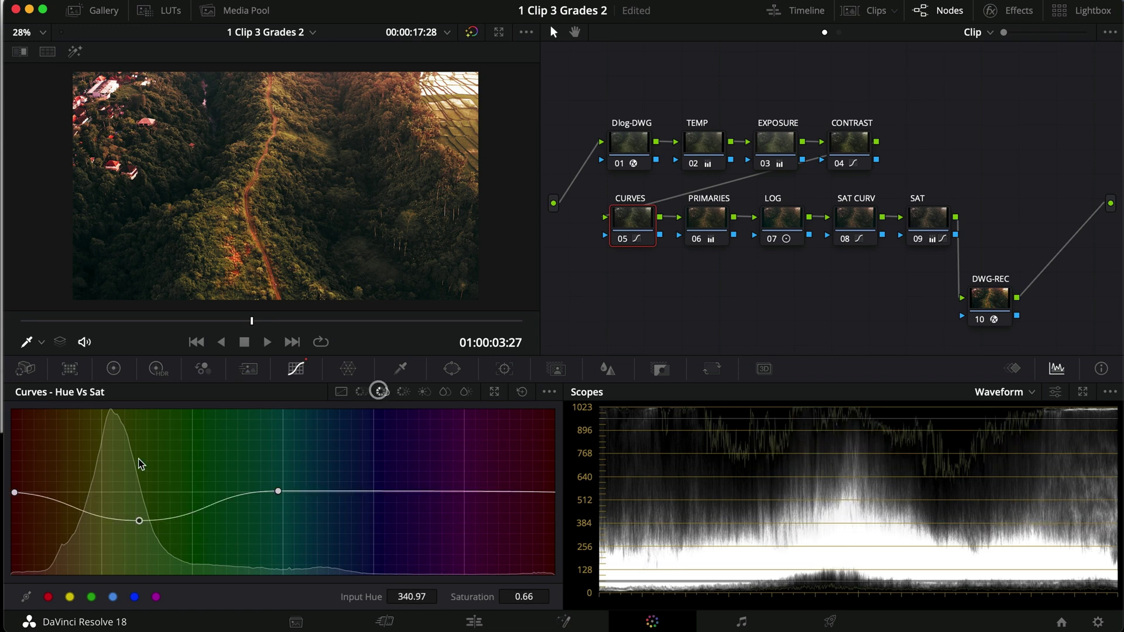
pyautogui.moveTo(15, 491); pyautogui.dragTo(93, 491)
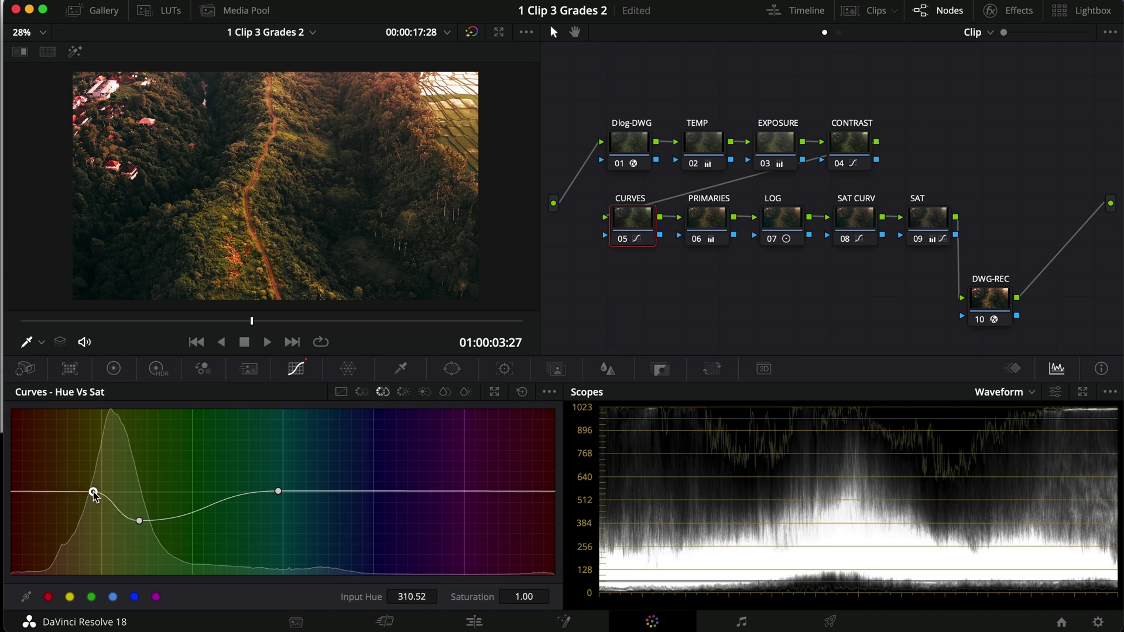
pyautogui.click(32, 492)
pyautogui.moveTo(92, 491)
pyautogui.mouseDown()
pyautogui.moveTo(80, 509)
pyautogui.moveTo(61, 509)
pyautogui.moveTo(83, 514)
pyautogui.moveTo(78, 529)
pyautogui.moveTo(80, 508)
pyautogui.mouseUp()
pyautogui.press('super+f')
pyautogui.press('super+d')
pyautogui.press('super+f')
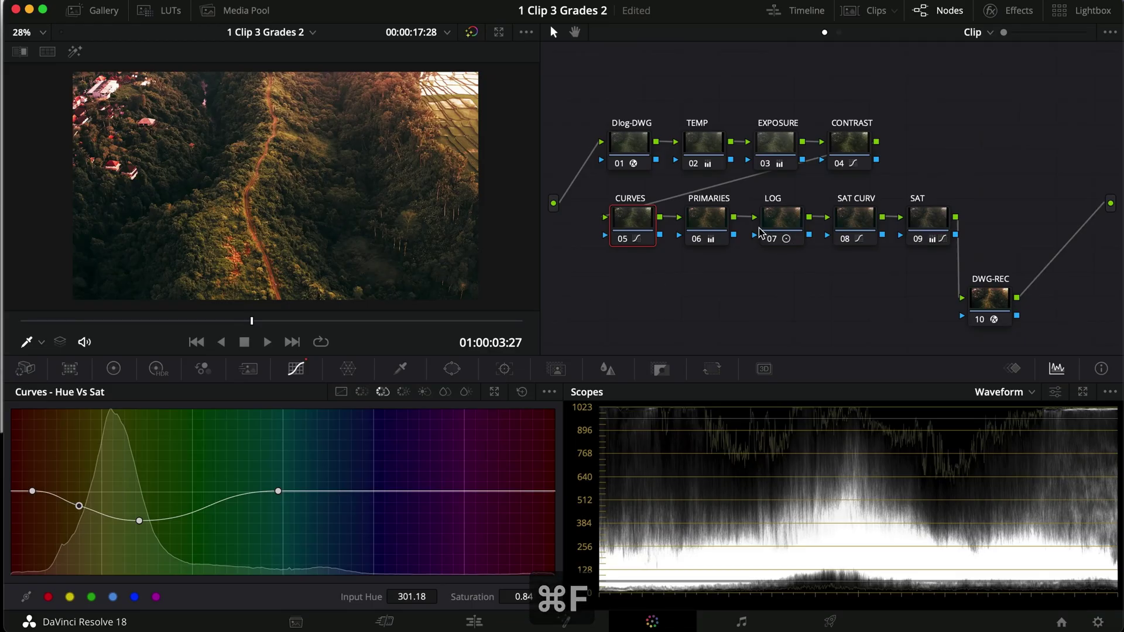
# - Lower the brighter point of the SAT node's Lum Vs Sat curve, shift it toward the midtones, and compare the node full screen
pyautogui.click(855, 223)
pyautogui.click(931, 226)
pyautogui.click(424, 392)
pyautogui.click(445, 392)
pyautogui.click(424, 392)
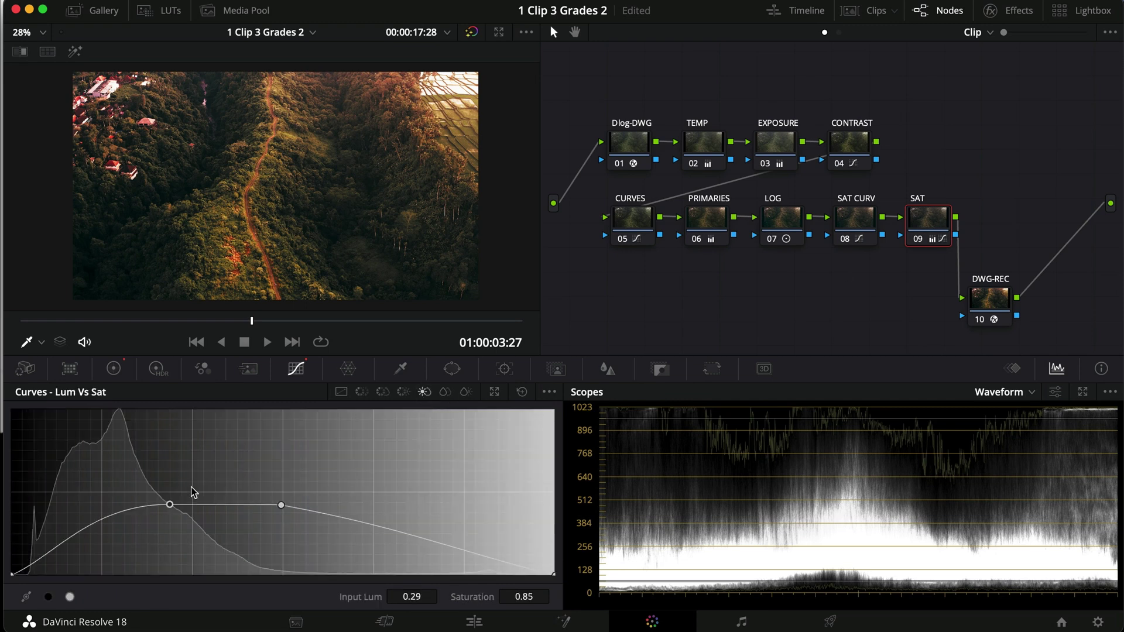
pyautogui.moveTo(280, 506); pyautogui.dragTo(253, 520)
pyautogui.press('super+f')
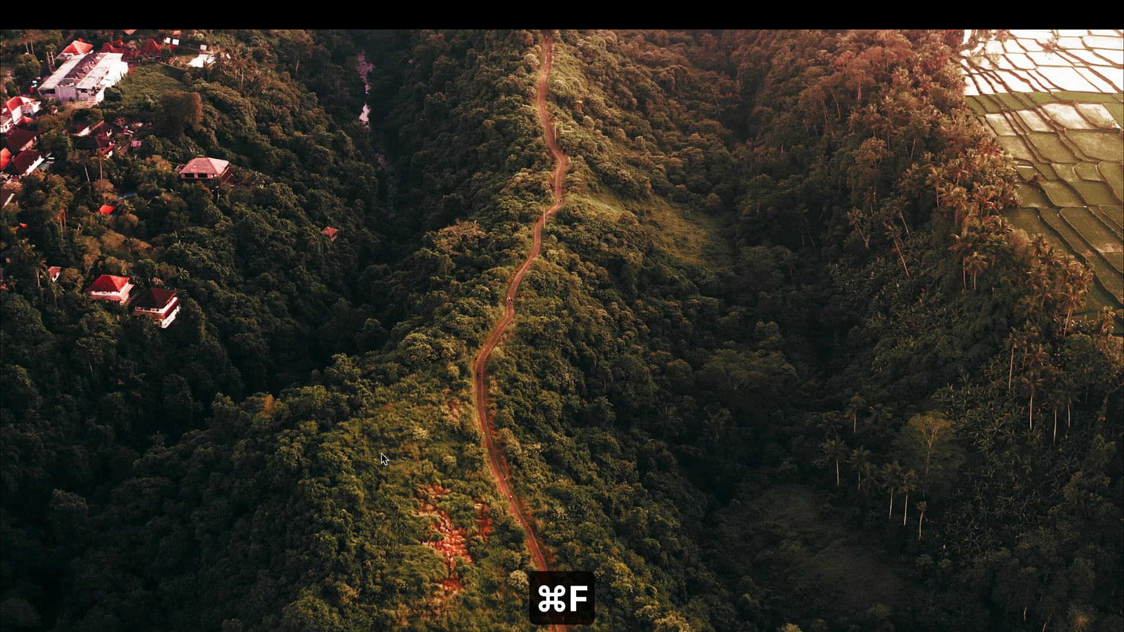
pyautogui.press('super+f')
pyautogui.press('super+f')
pyautogui.press('super+d')
pyautogui.press('super+f')
# - Move the darker point of the SAT node's Lum Vs Sat curve to input lum 0.24 with saturation 0.99, and check full screen
pyautogui.moveTo(170, 504); pyautogui.dragTo(143, 494)
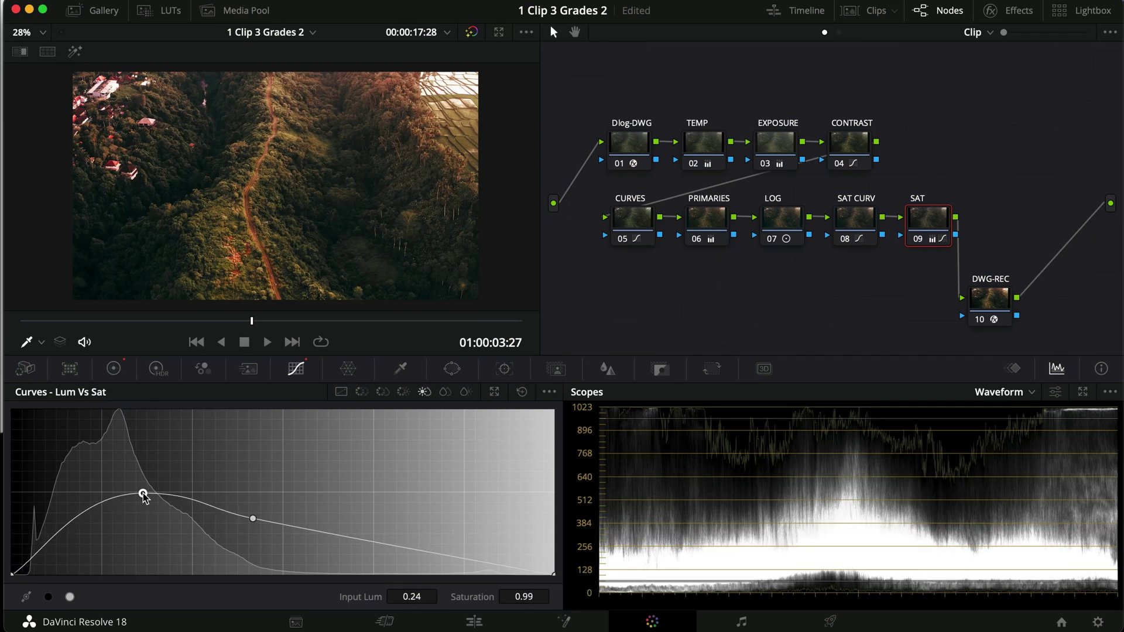
pyautogui.press('super+d')
pyautogui.press('super+f')
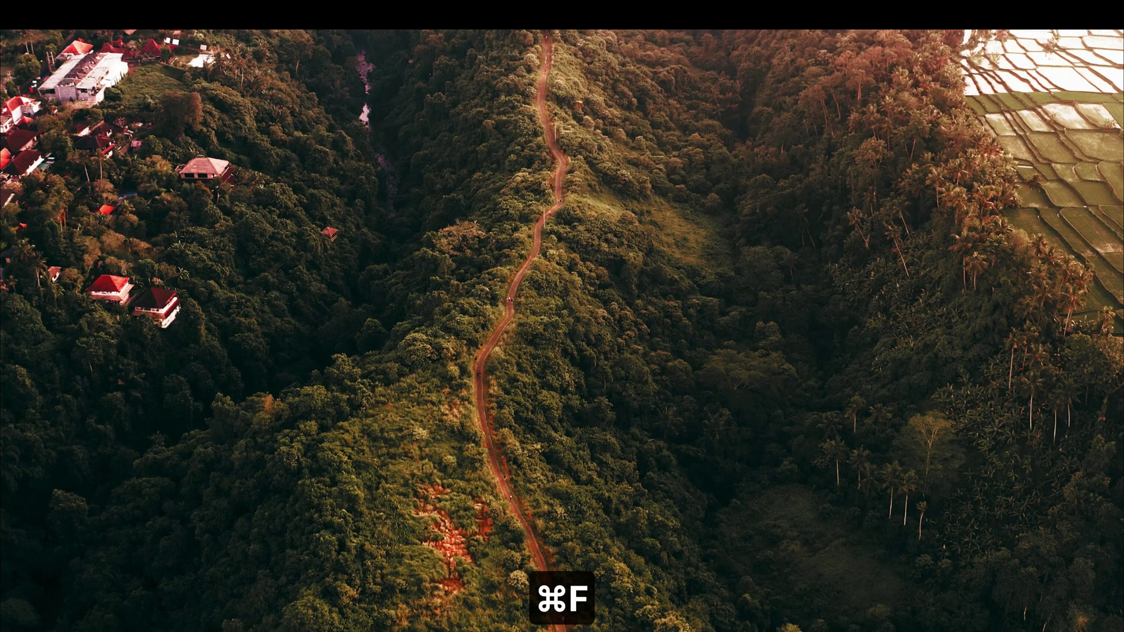
pyautogui.press('super+f')
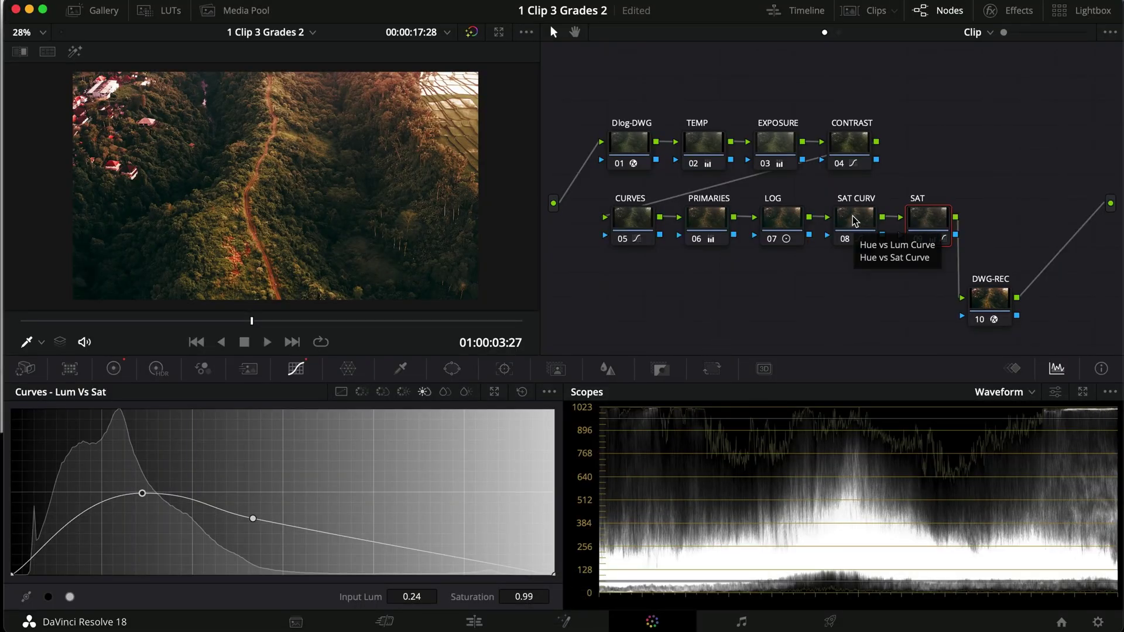
# - Add a serial node after SAT, line it up with the second row, and label it CURVES
pyautogui.hotkey('alt', 's')
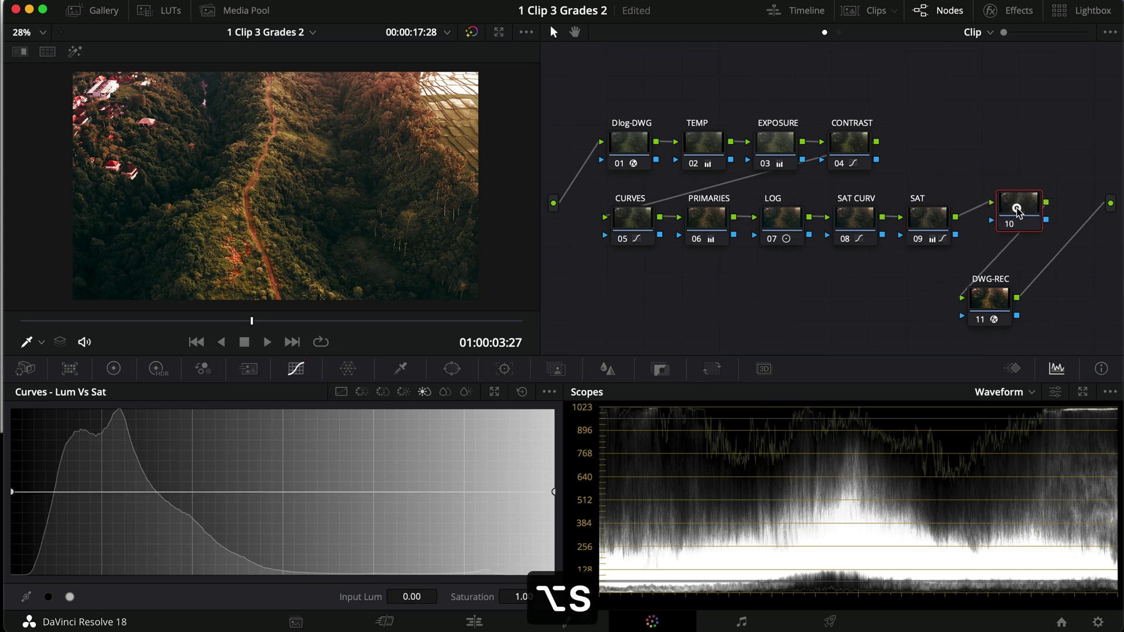
pyautogui.rightClick(995, 235)
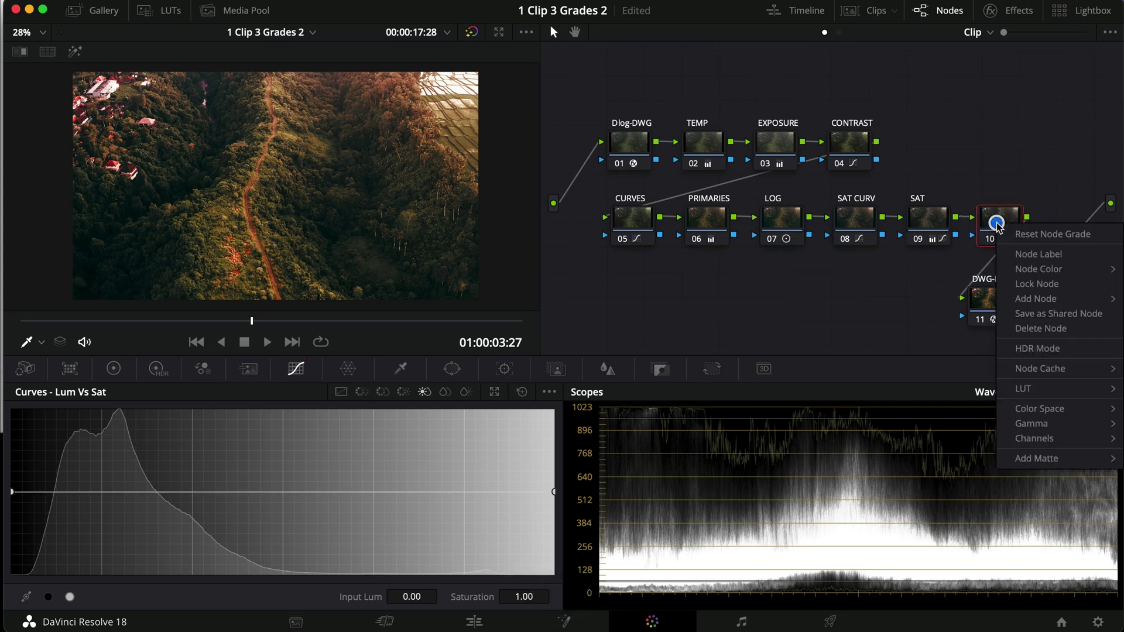
pyautogui.click(1023, 252)
pyautogui.write('CRUVES')
pyautogui.press('BackSpace')
pyautogui.press('BackSpace')
pyautogui.press('BackSpace')
pyautogui.press('BackSpace')
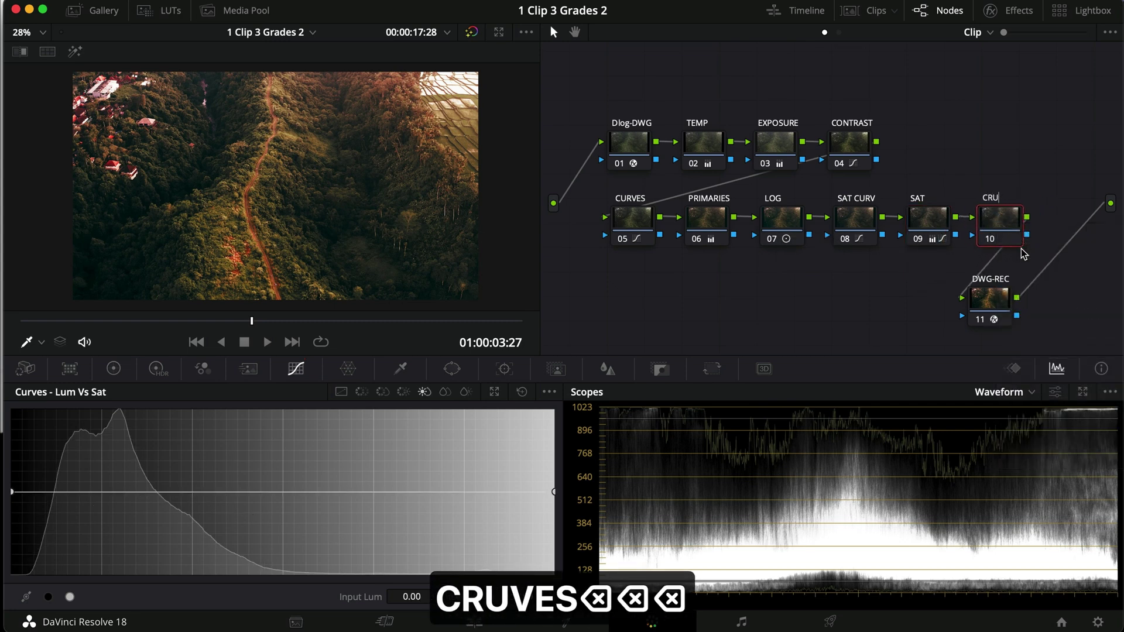
pyautogui.hotkey('shift', 'BackSpace')
pyautogui.write('URVES')
pyautogui.press('Return')
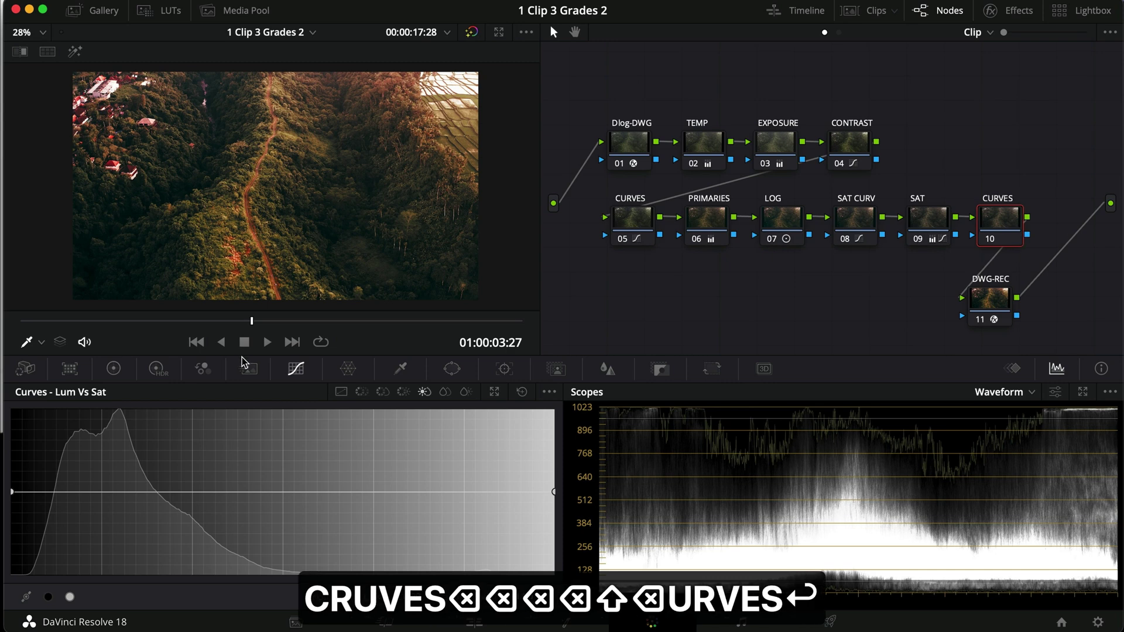
# - On the new CURVES node, anchor Hue Vs Hue at input hues 334.09 and 257.47, and rotate input hue 289.40 by -7.20
pyautogui.click(361, 392)
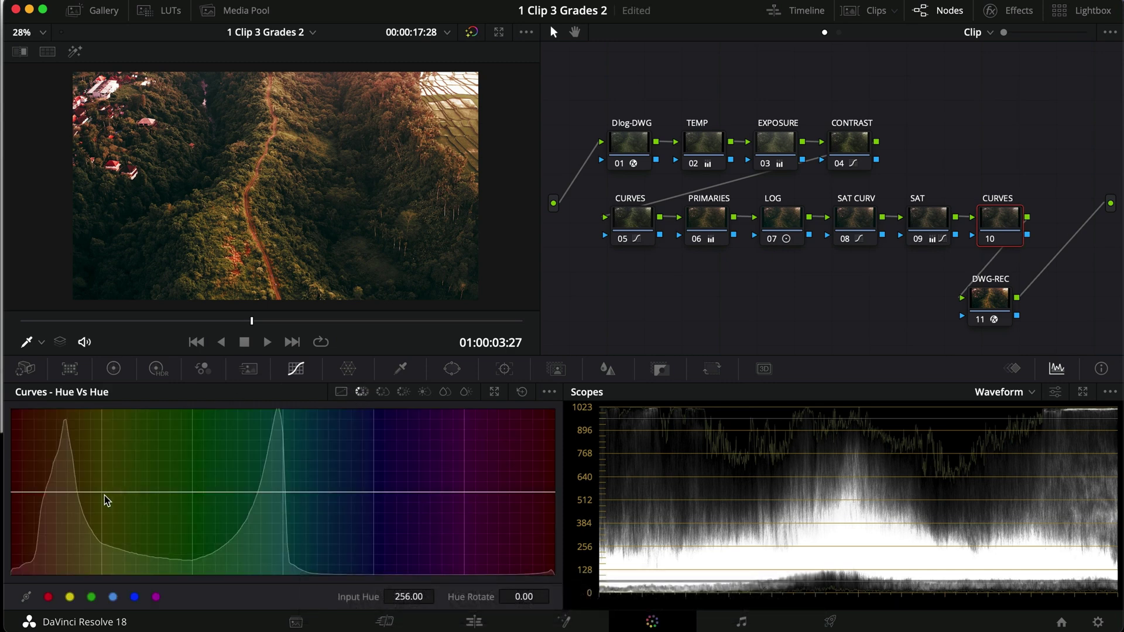
pyautogui.click(129, 491)
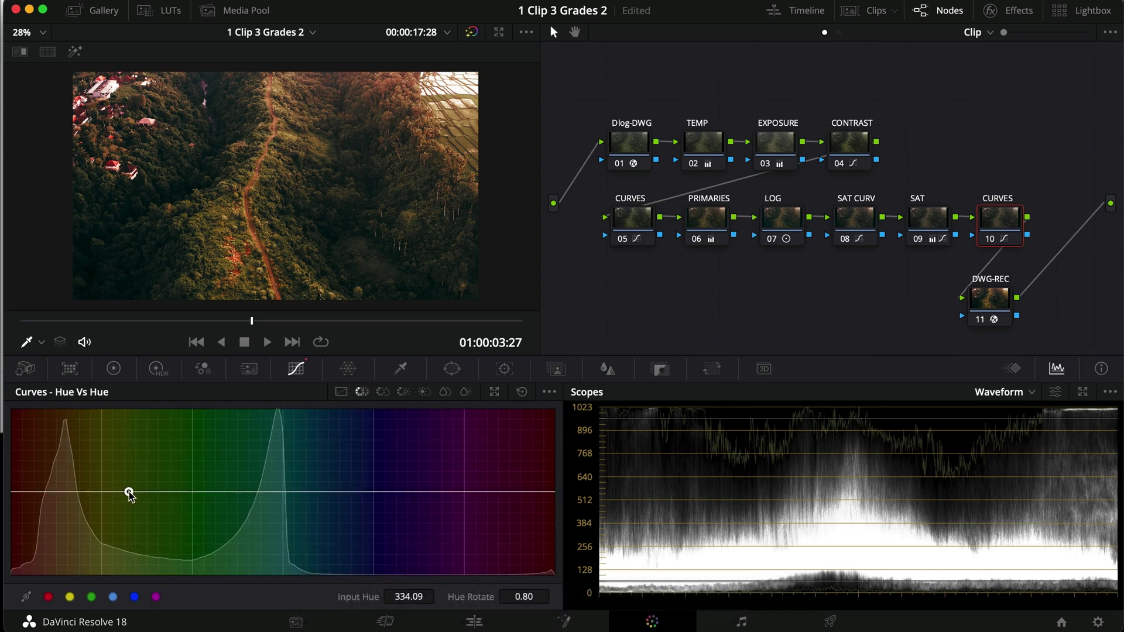
pyautogui.click(13, 493)
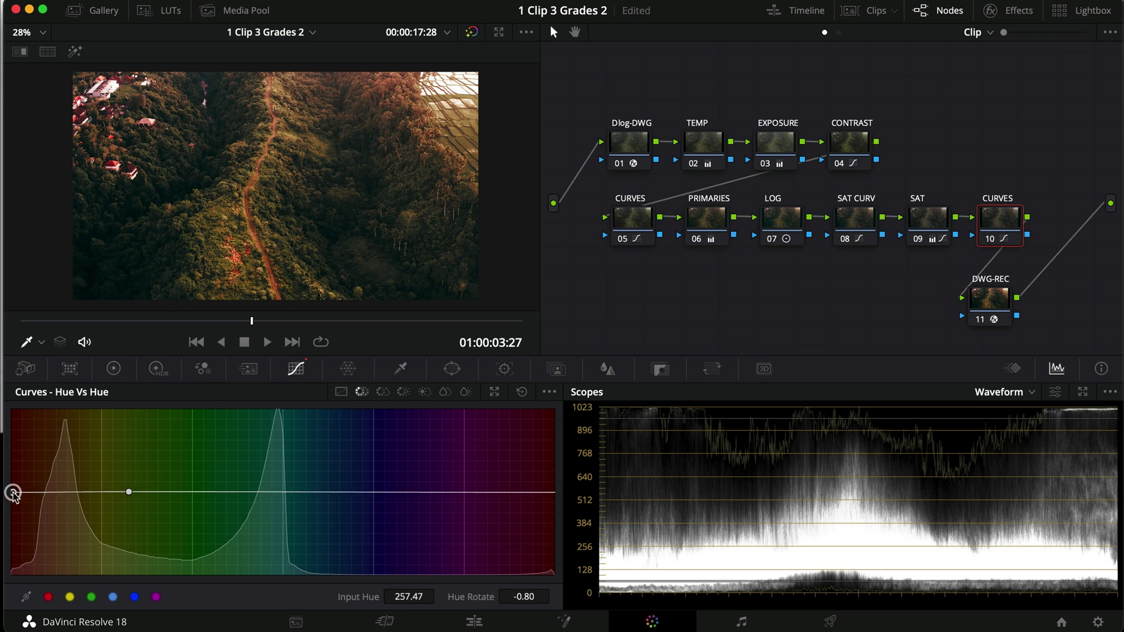
pyautogui.moveTo(62, 493); pyautogui.dragTo(62, 497)
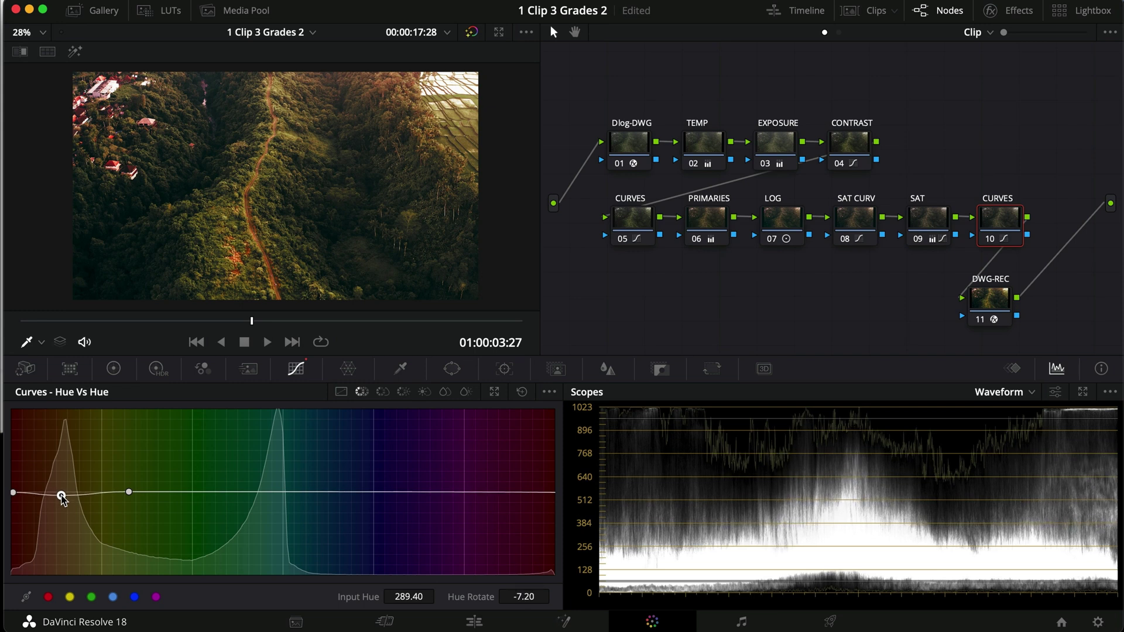
# - Anchor the new CURVES node's Hue Vs Sat curve on both sides of orange and lower saturation to 0.84 at input hue 292.83
pyautogui.click(383, 392)
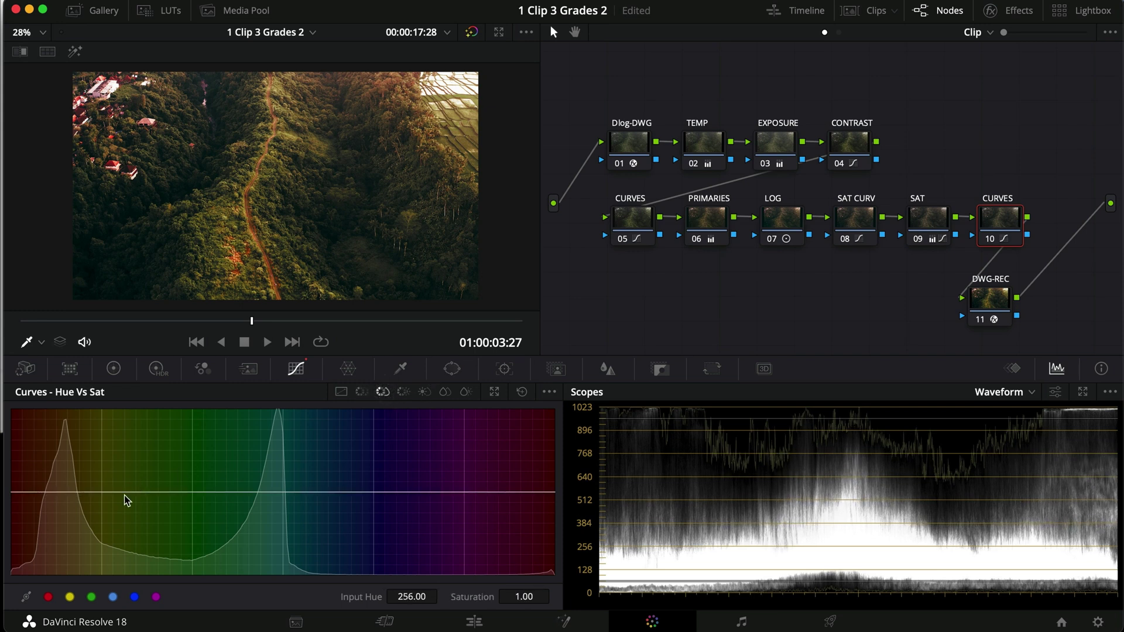
pyautogui.click(131, 493)
pyautogui.click(13, 492)
pyautogui.moveTo(63, 492); pyautogui.dragTo(63, 502)
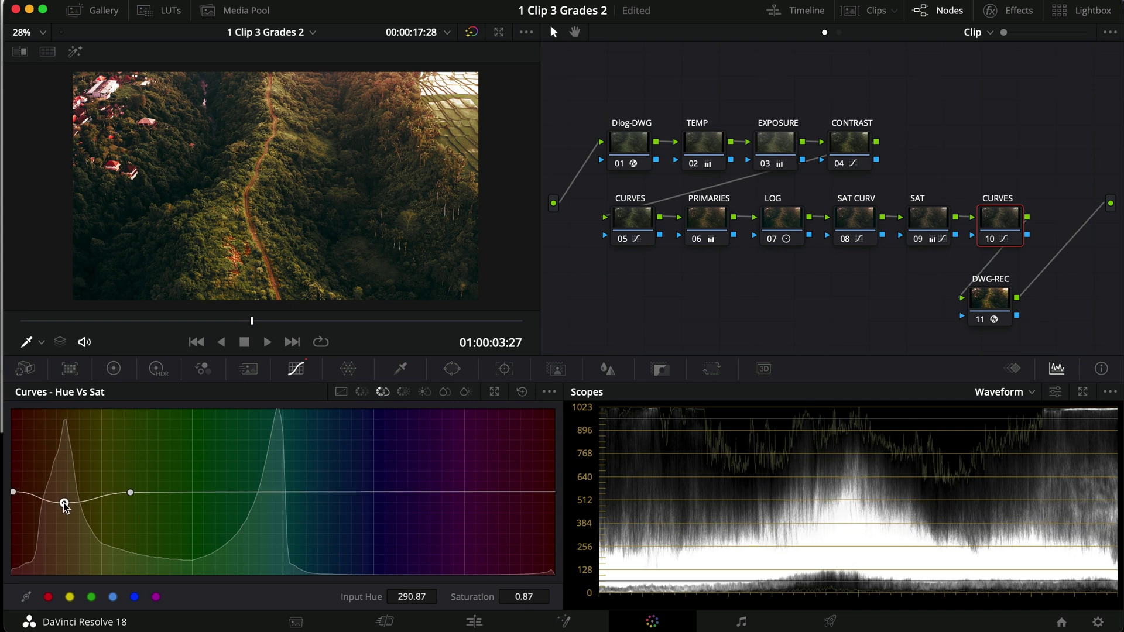
# - Compare the new CURVES node on and off full screen and save the project
pyautogui.press('super+f')
pyautogui.press('super+d')
pyautogui.press('super+d')
pyautogui.press('super+d')
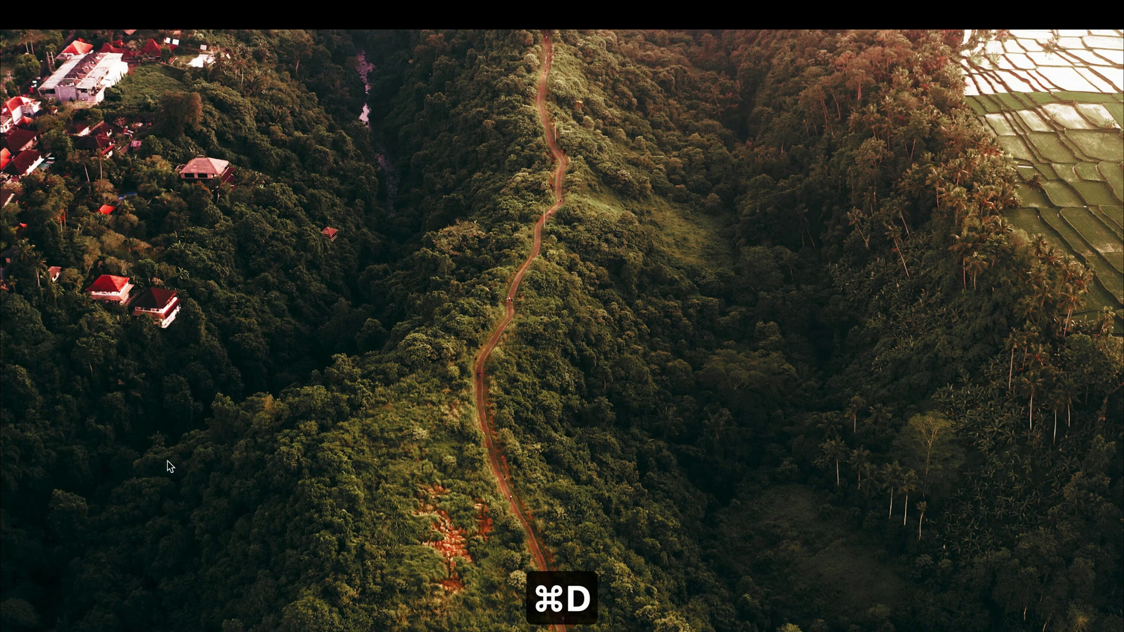
pyautogui.press('super+d')
pyautogui.press('super+d')
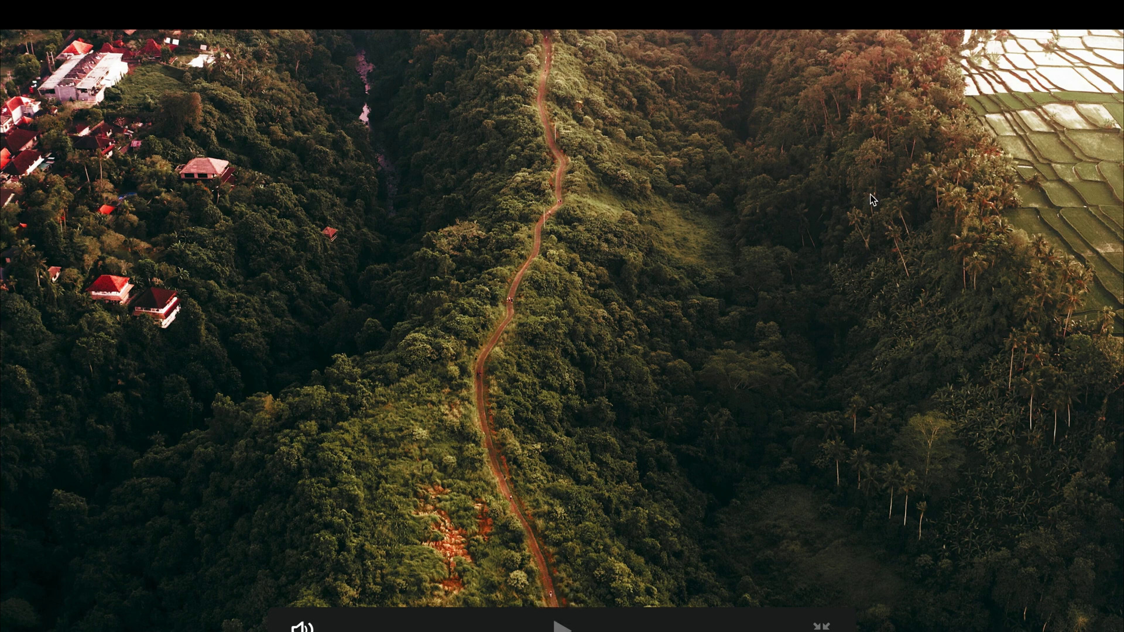
pyautogui.press('super+f')
pyautogui.press('super+s')
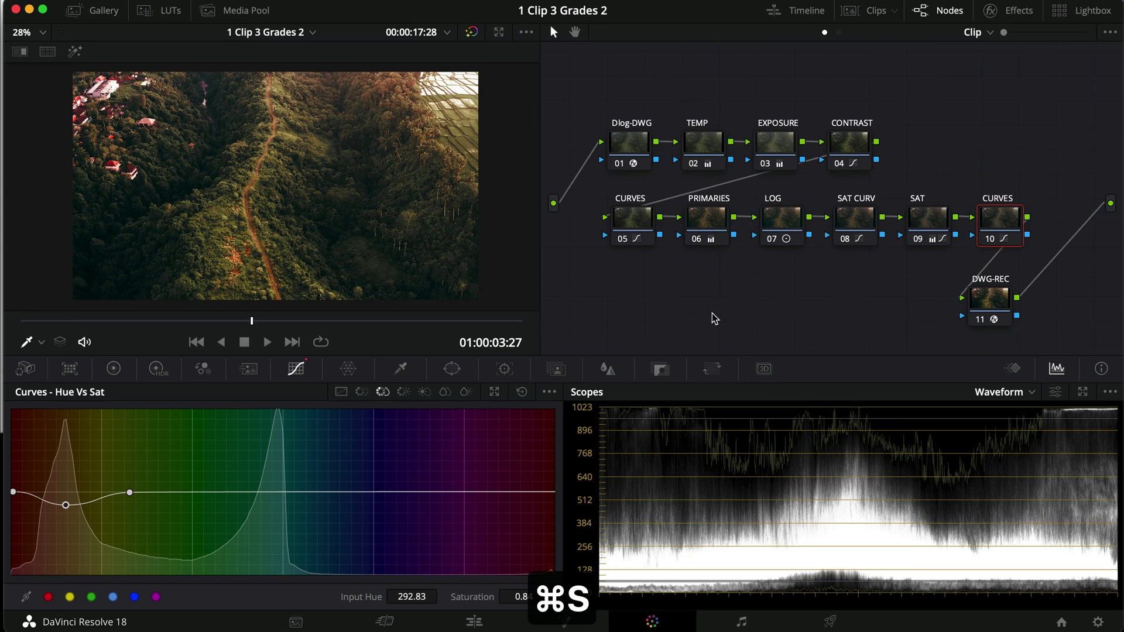
# - Select all second-row nodes from the first CURVES through the last CURVES and compare them on and off full screen
pyautogui.moveTo(1052, 222); pyautogui.dragTo(639, 223)
pyautogui.press('super+d')
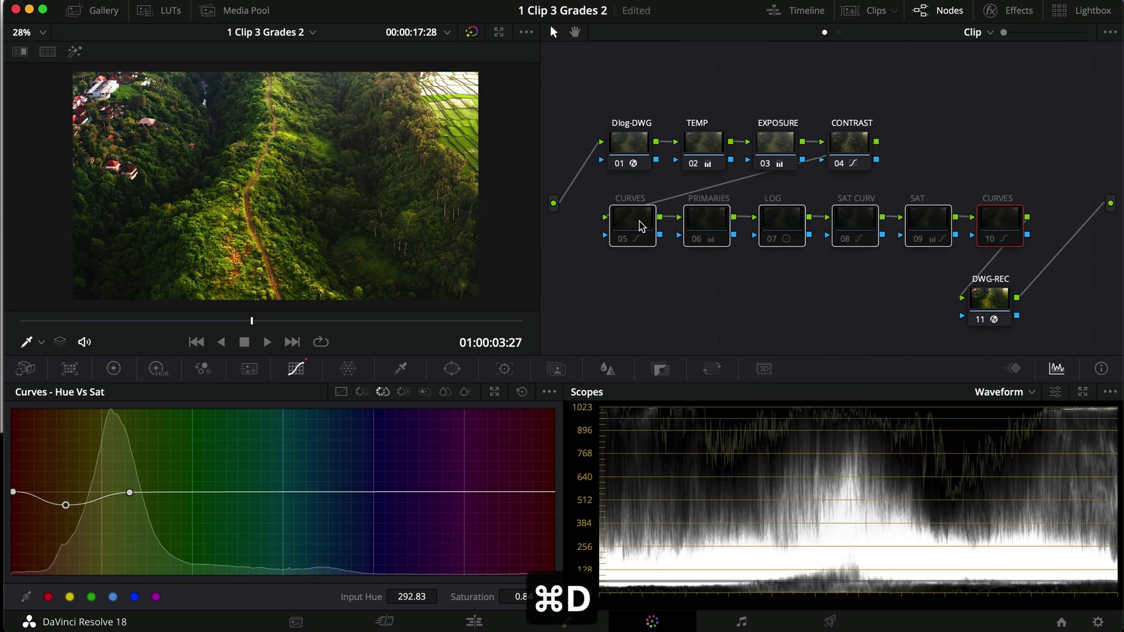
pyautogui.press('super+d')
pyautogui.press('super+f')
pyautogui.press('super+d')
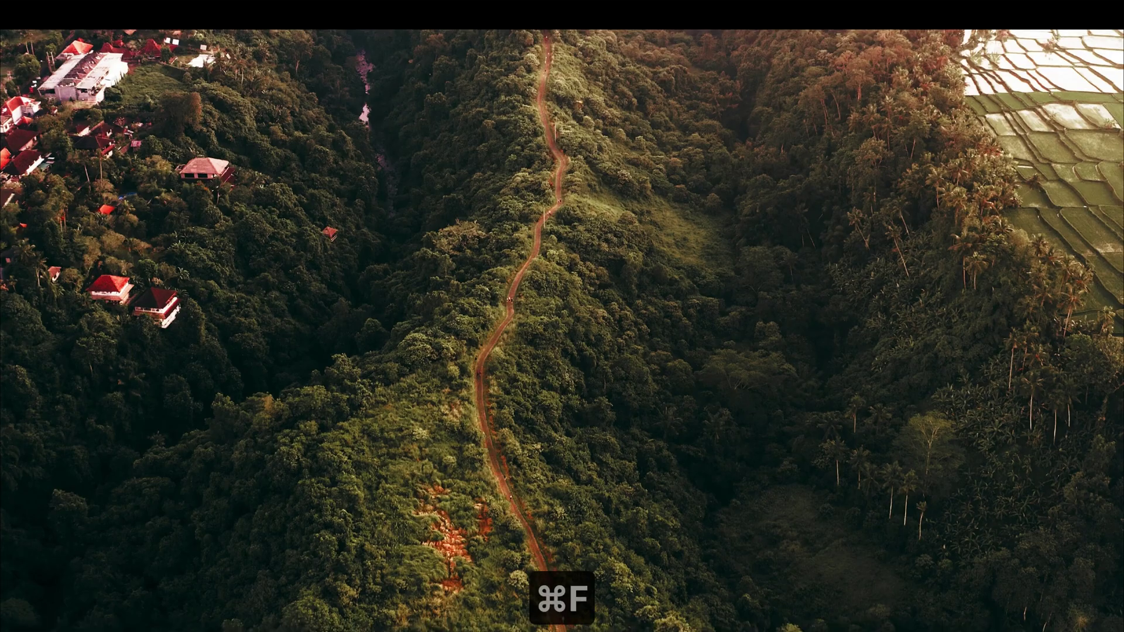
pyautogui.press('super+d')
pyautogui.press('super+d')
pyautogui.press('super+d')
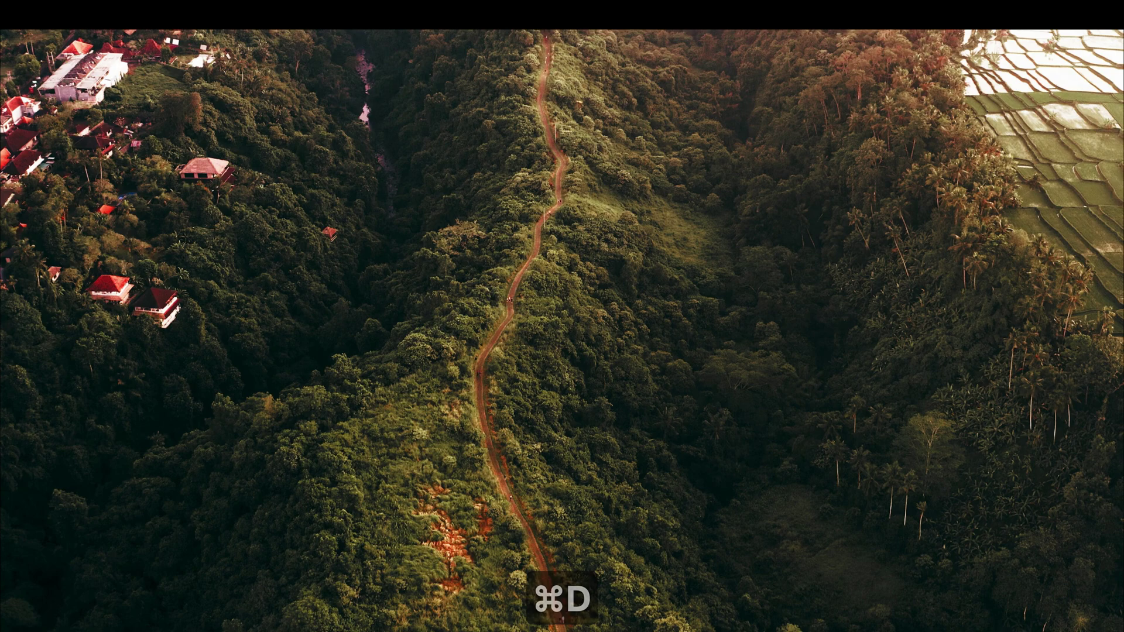
pyautogui.press('super+d')
pyautogui.press('super+d')
pyautogui.press('super+f')
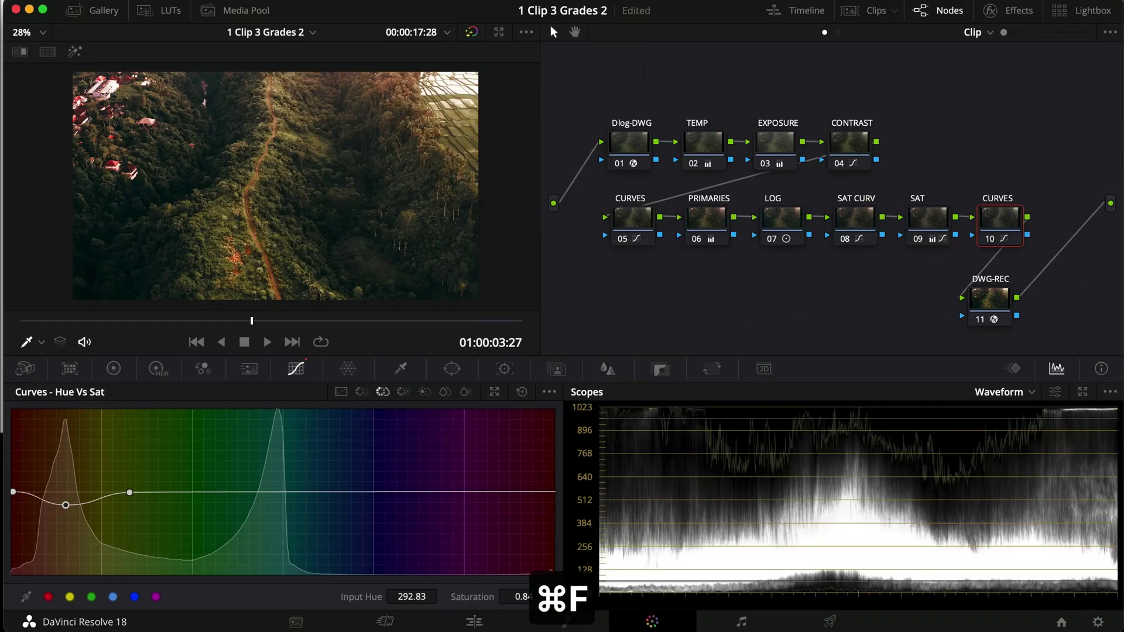
# - Grab a still of the current grade and name it "Grade 2" in the gallery
pyautogui.rightClick(341, 171)
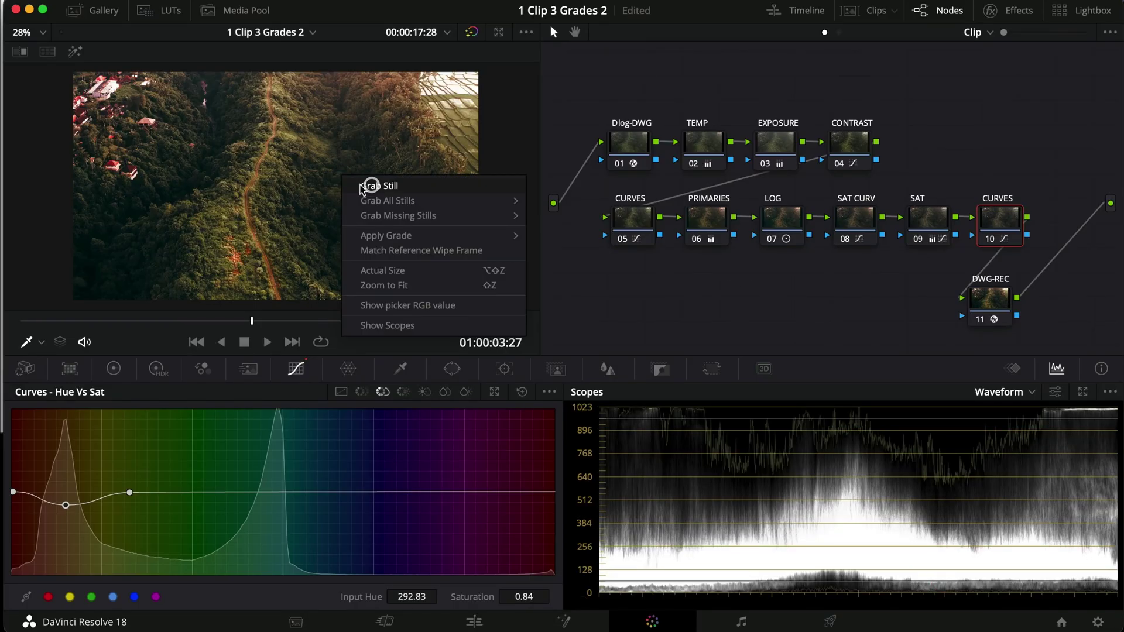
pyautogui.click(369, 182)
pyautogui.click(96, 10)
pyautogui.doubleClick(170, 113)
pyautogui.write('rade')
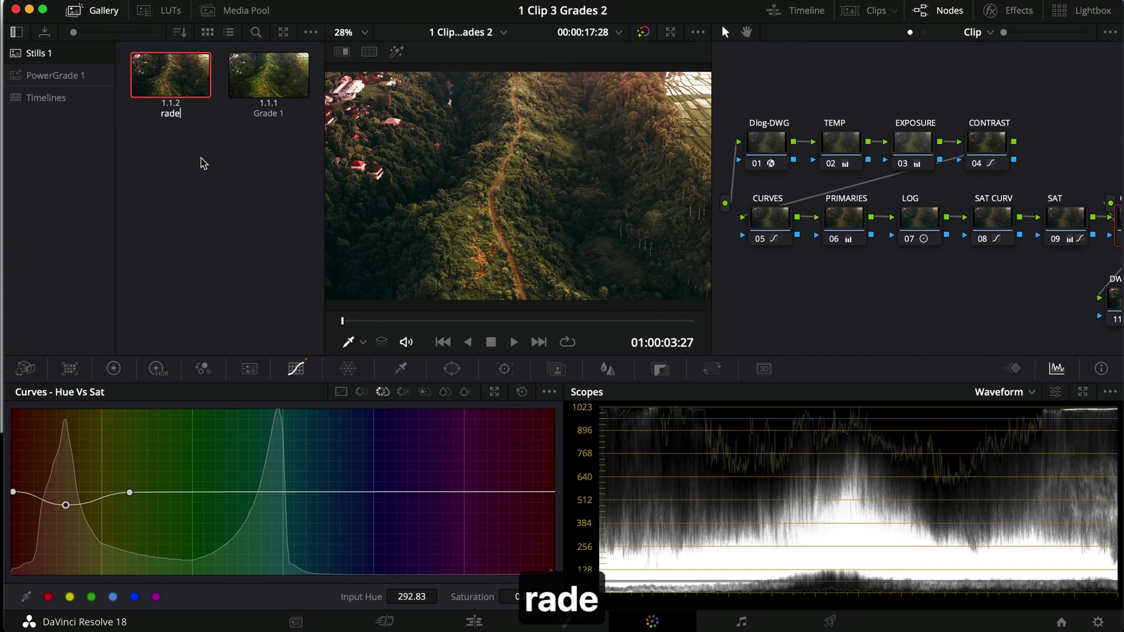
pyautogui.press('BackSpace')
pyautogui.press('BackSpace')
pyautogui.press('BackSpace')
pyautogui.press('BackSpace')
pyautogui.write('Grade 2')
pyautogui.press('Return')
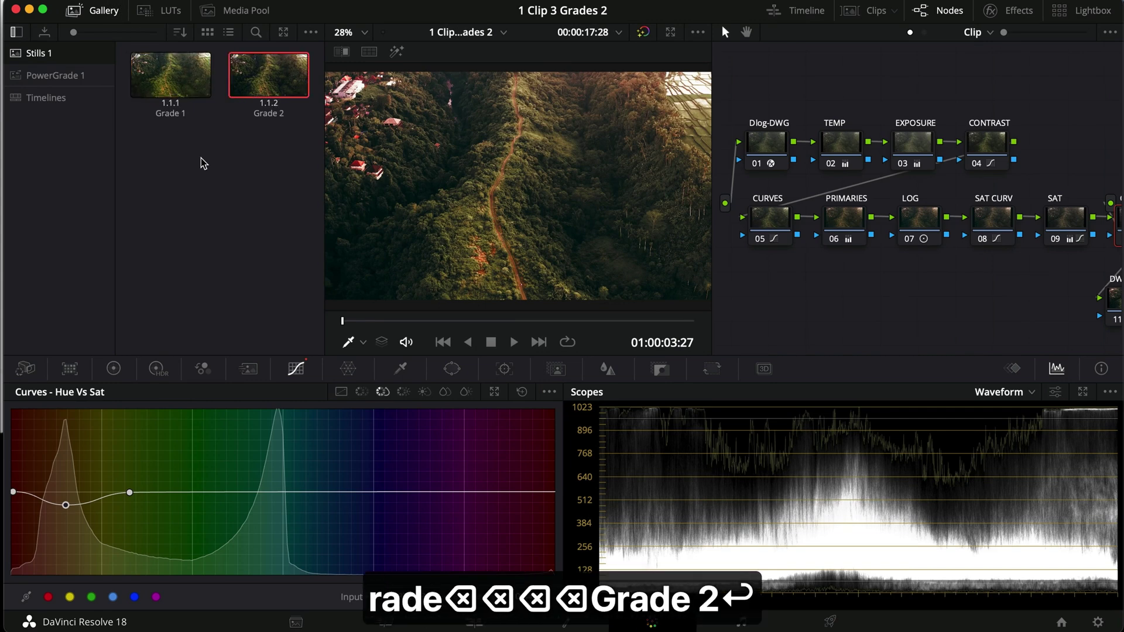
# - Reset all grades and nodes on the clip and apply the Grade 1 still's grade
pyautogui.hscroll(1, 920, 297)
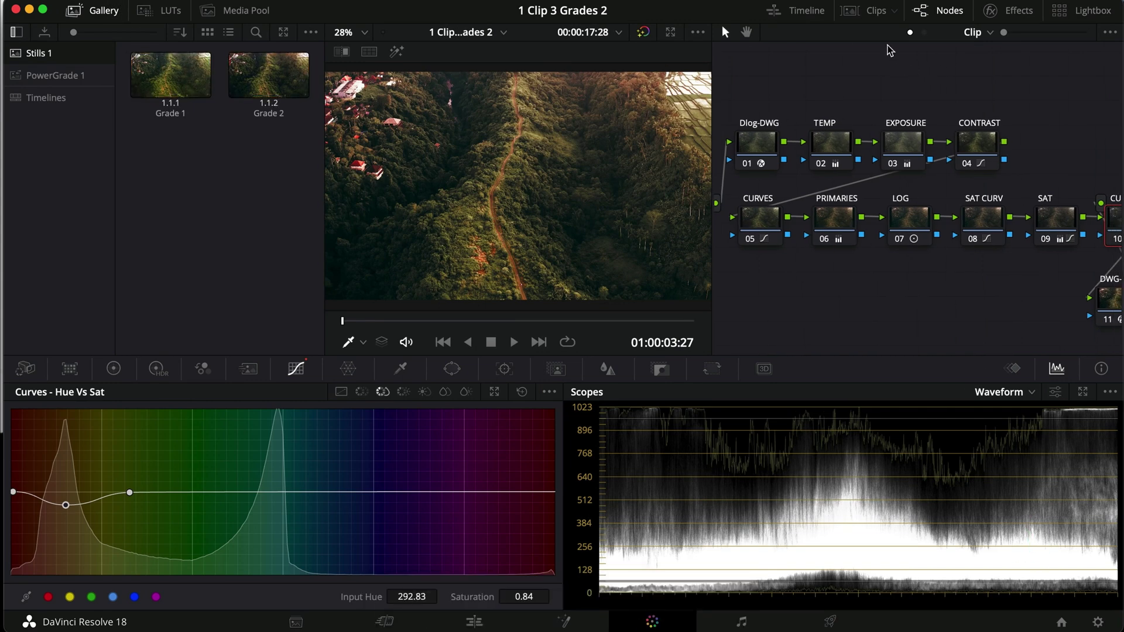
pyautogui.rightClick(889, 299)
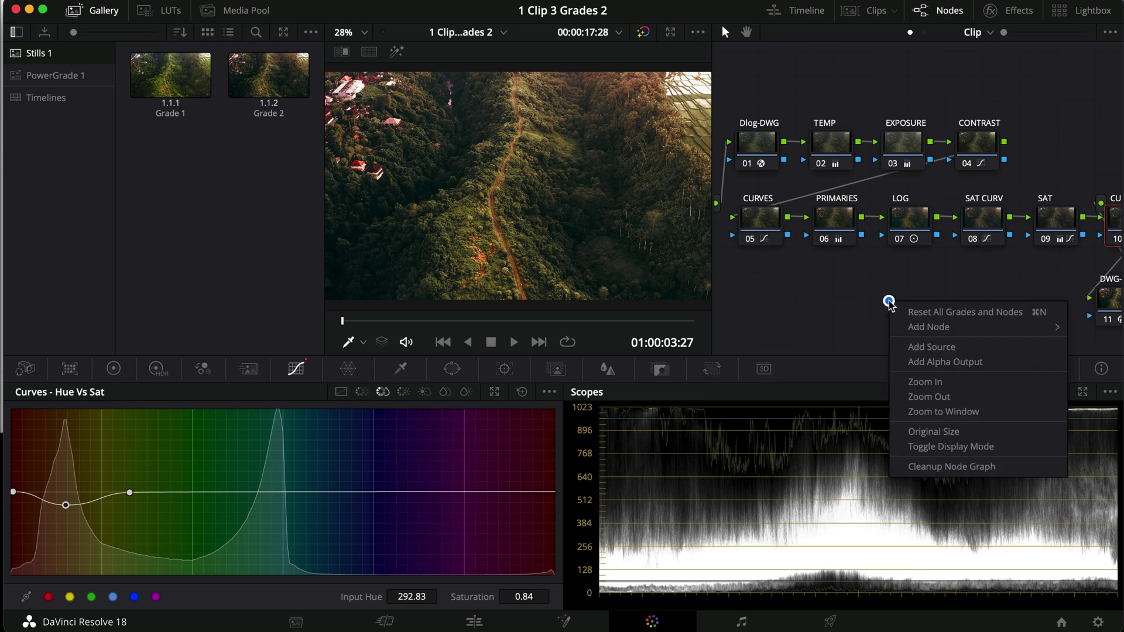
pyautogui.click(911, 309)
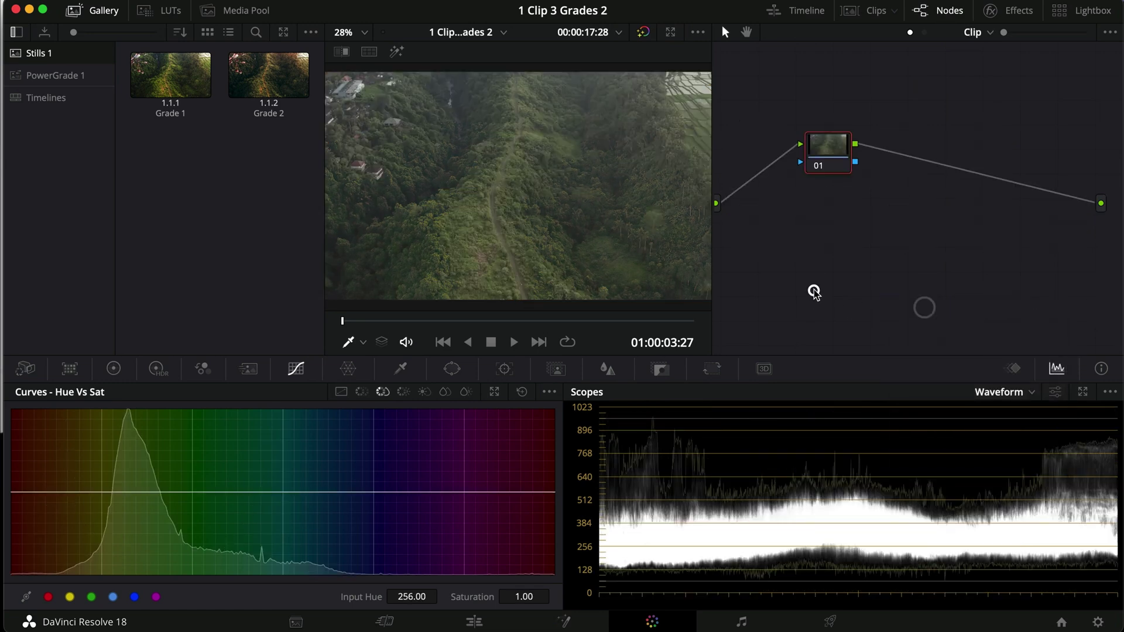
pyautogui.rightClick(149, 66)
pyautogui.click(188, 113)
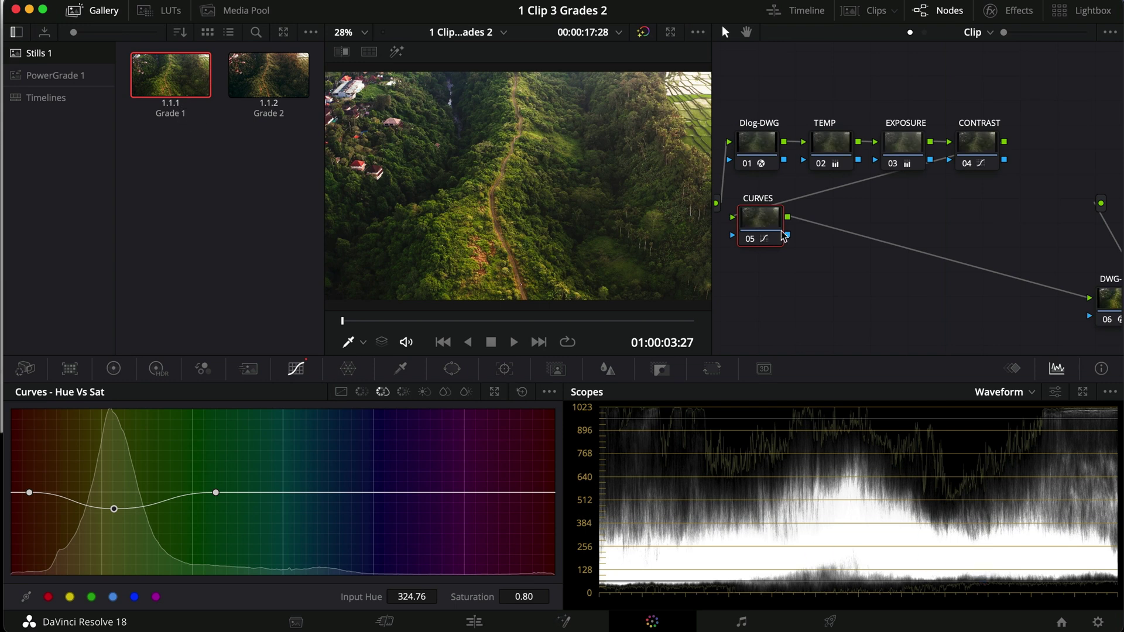
# - Add a serial node after CURVES and label it "PRIMARIES"
pyautogui.hotkey('alt', 's')
pyautogui.rightClick(830, 221)
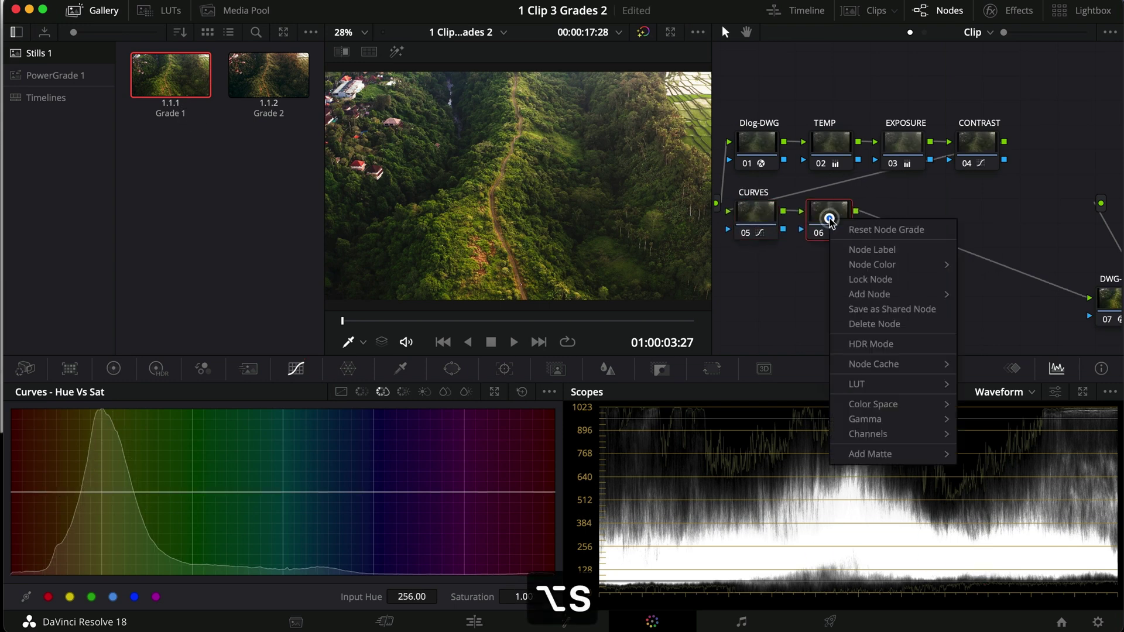
pyautogui.click(855, 249)
pyautogui.write('C')
pyautogui.press('BackSpace')
pyautogui.write('PRi')
pyautogui.press('BackSpace')
pyautogui.write('IMARIES')
pyautogui.press('Return')
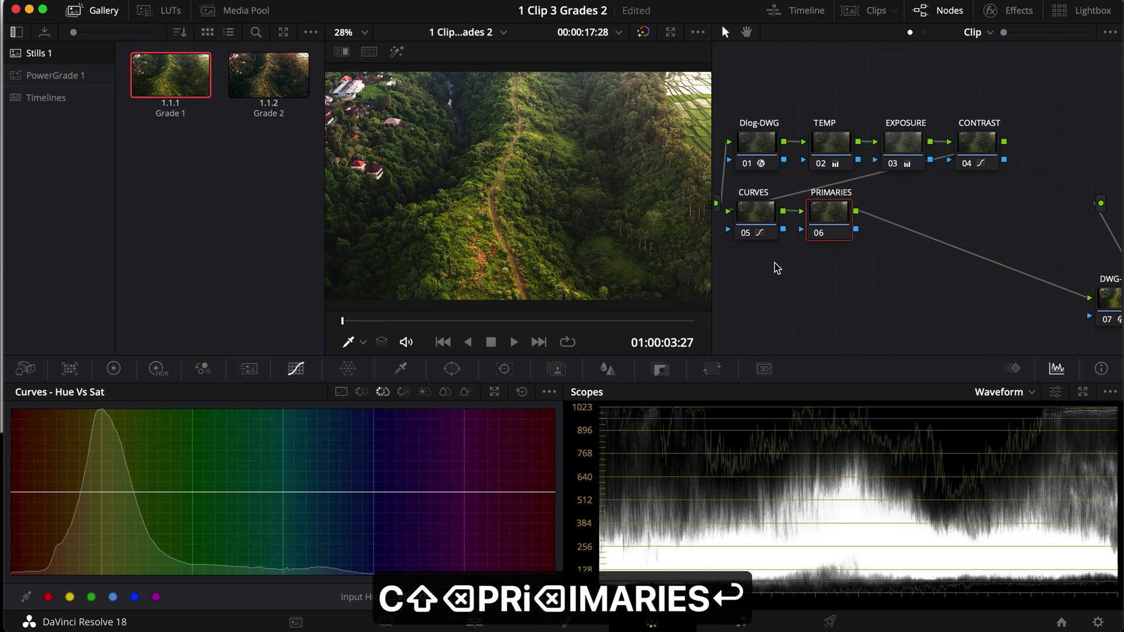
# - Show the primaries color wheels, and hide the gallery and widen the node graph to make room for the nodes
pyautogui.click(114, 368)
pyautogui.click(101, 10)
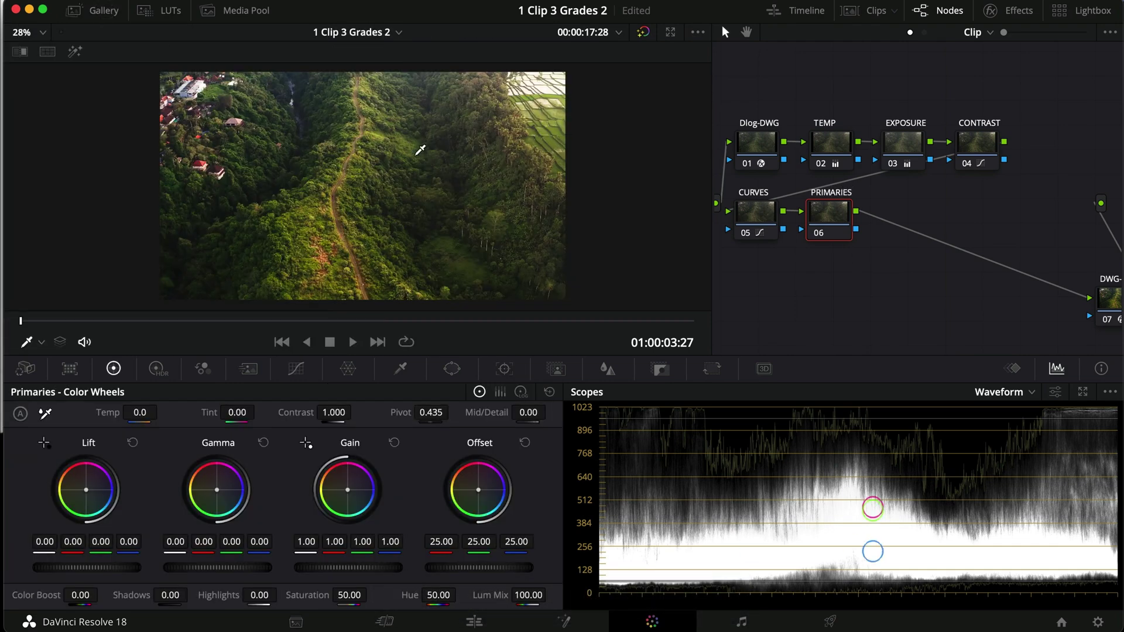
pyautogui.moveTo(709, 228); pyautogui.dragTo(544, 231)
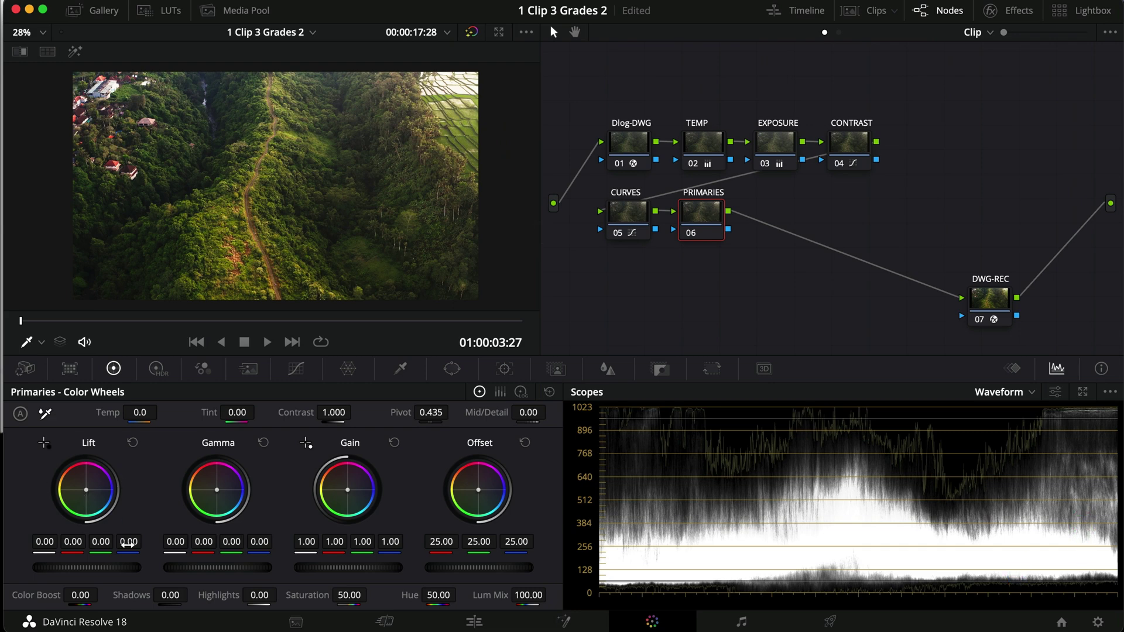
# - On PRIMARIES, set Lift to red -0.02, green 0.02, blue 0.04 and Gamma to red 0.02, green -0.02, blue -0.04
pyautogui.moveTo(128, 542); pyautogui.dragTo(59, 548)
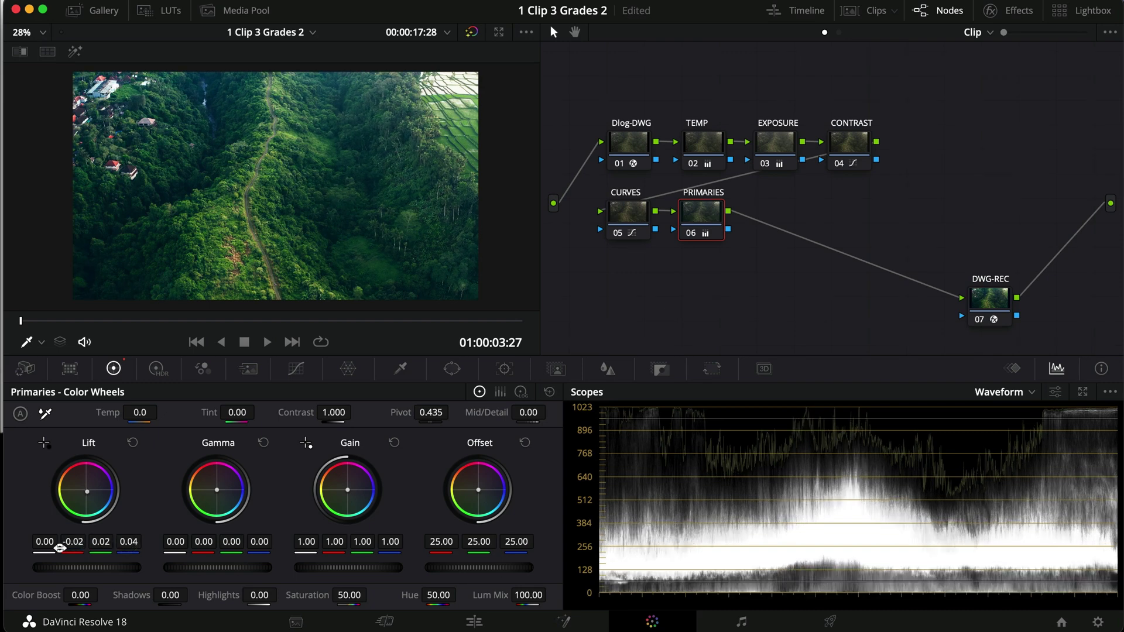
pyautogui.moveTo(220, 543); pyautogui.dragTo(222, 545)
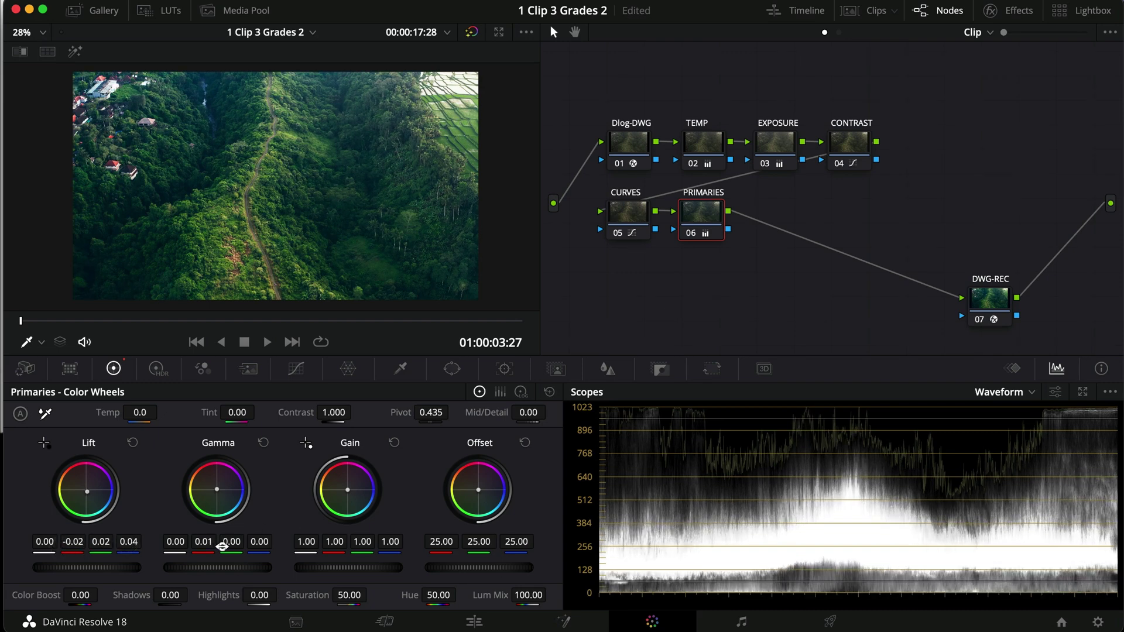
pyautogui.moveTo(228, 543); pyautogui.dragTo(195, 546)
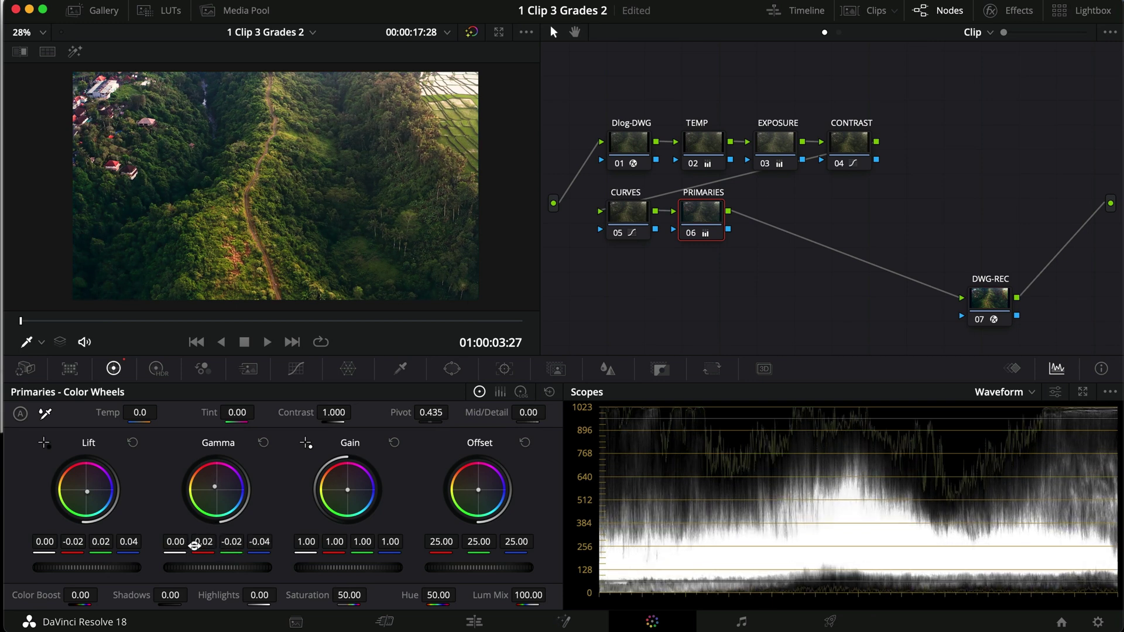
# - Compare the PRIMARIES node on and off full screen
pyautogui.press('super+f')
pyautogui.press('super+d')
pyautogui.press('super+f')
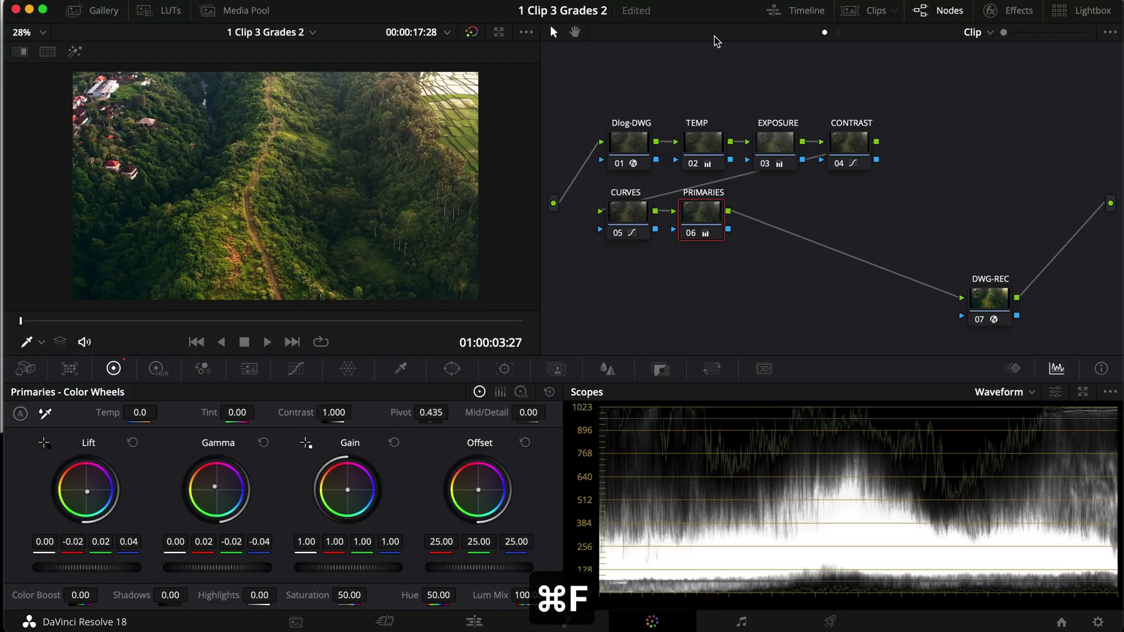
# - Reshape the CONTRAST node's custom curve to deepen the shadows, lift the black end point and lower the white end point, and check it full screen
pyautogui.click(856, 155)
pyautogui.click(296, 369)
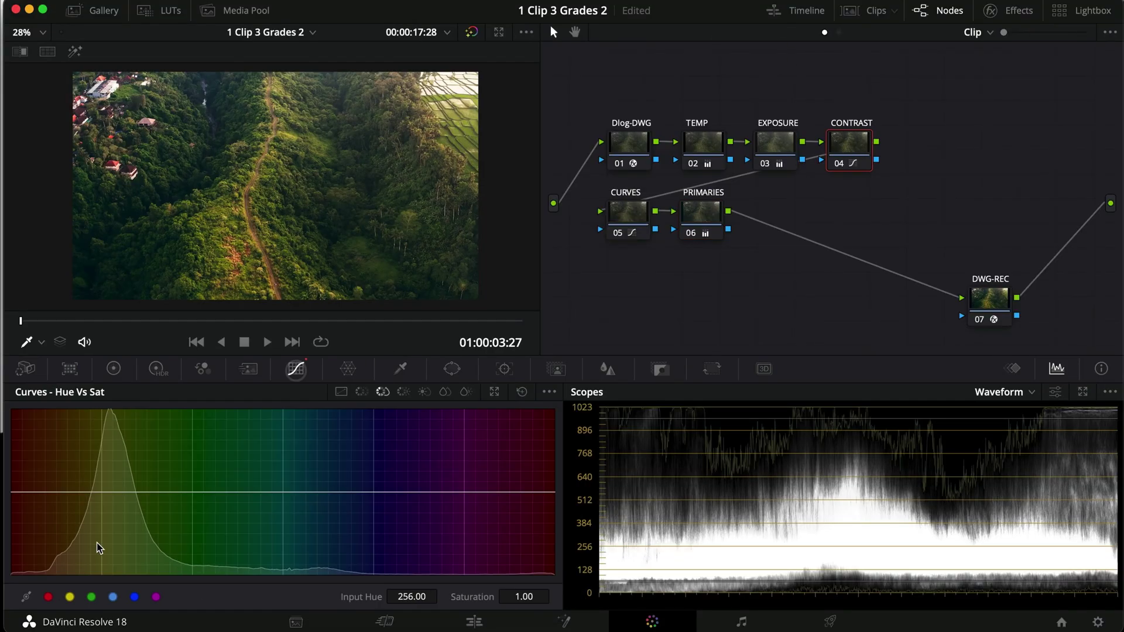
pyautogui.click(342, 391)
pyautogui.moveTo(114, 561); pyautogui.dragTo(121, 565)
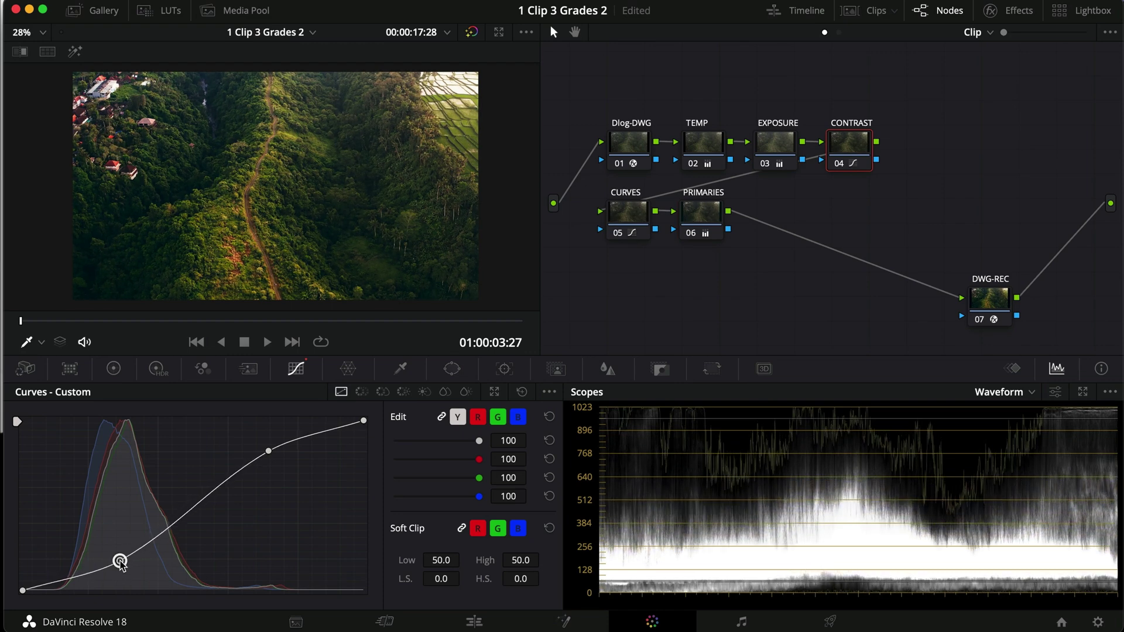
pyautogui.moveTo(270, 454); pyautogui.dragTo(278, 454)
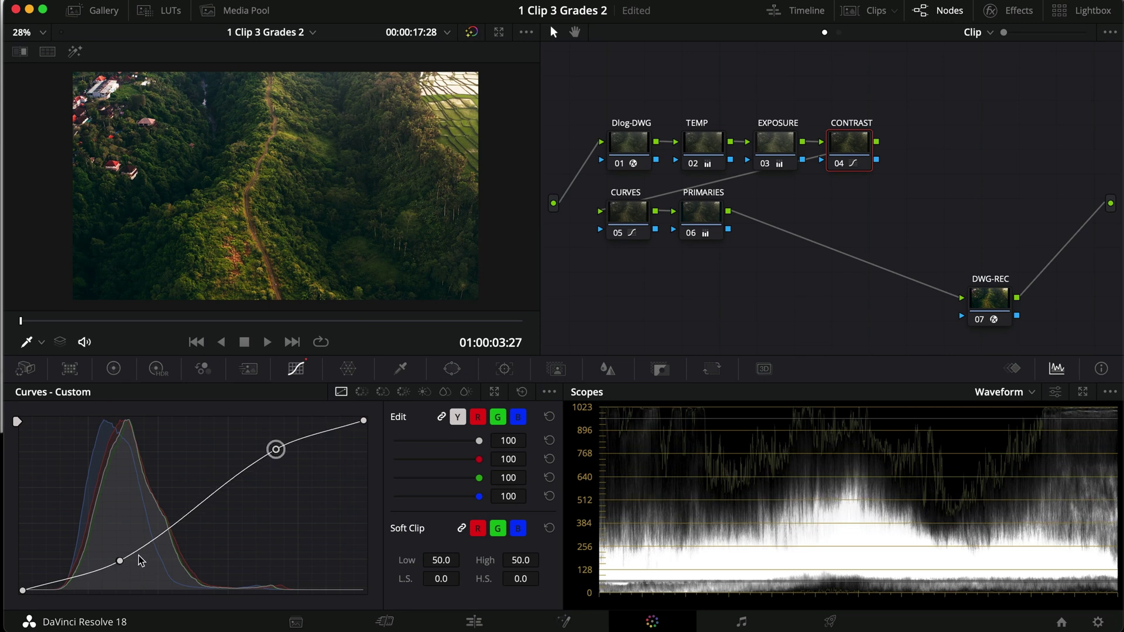
pyautogui.moveTo(120, 563); pyautogui.dragTo(124, 564)
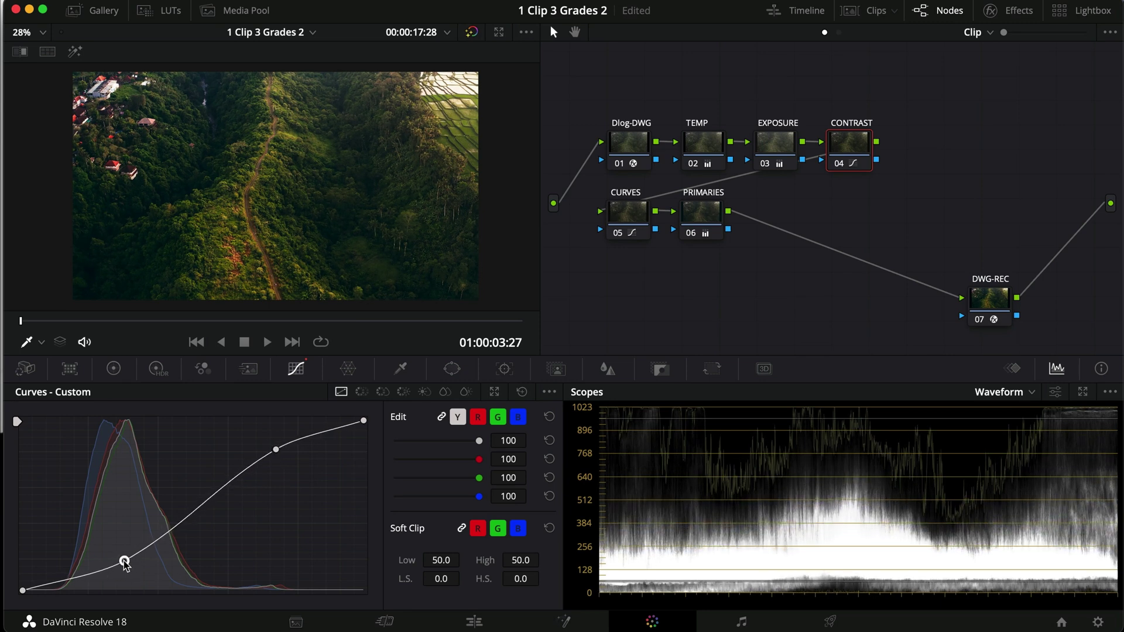
pyautogui.moveTo(24, 591); pyautogui.dragTo(18, 585)
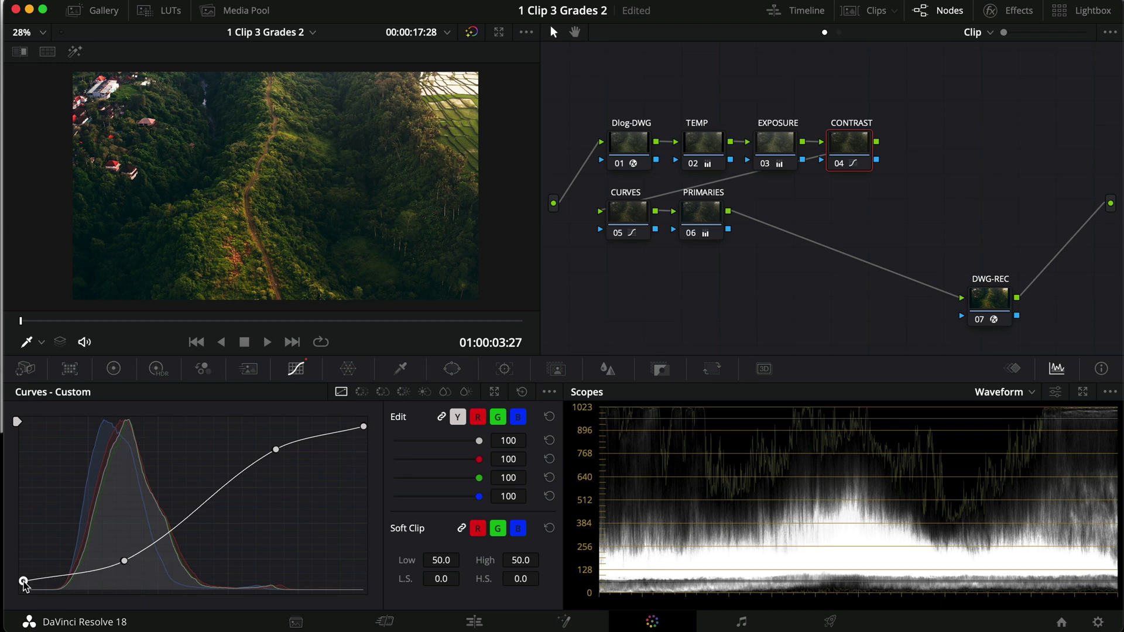
pyautogui.press('super+d')
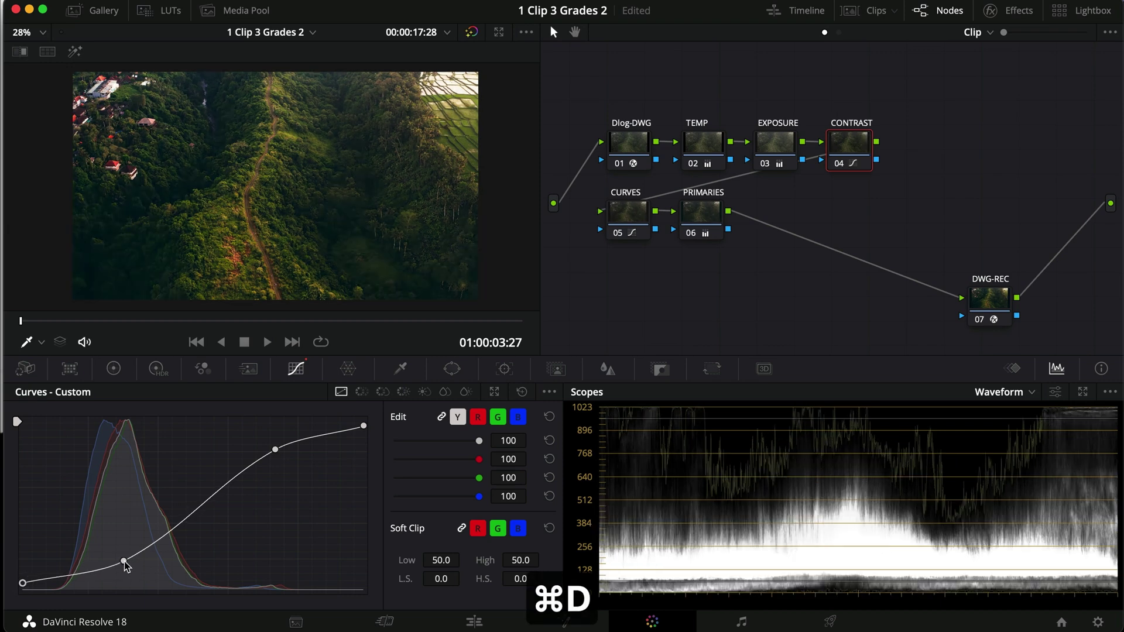
pyautogui.press('super+f')
pyautogui.press('super+f')
# - Brighten the CONTRAST curve by shifting its highlight point toward the midtones and adding a midtone point, and compare the result full screen
pyautogui.moveTo(276, 452); pyautogui.dragTo(261, 451)
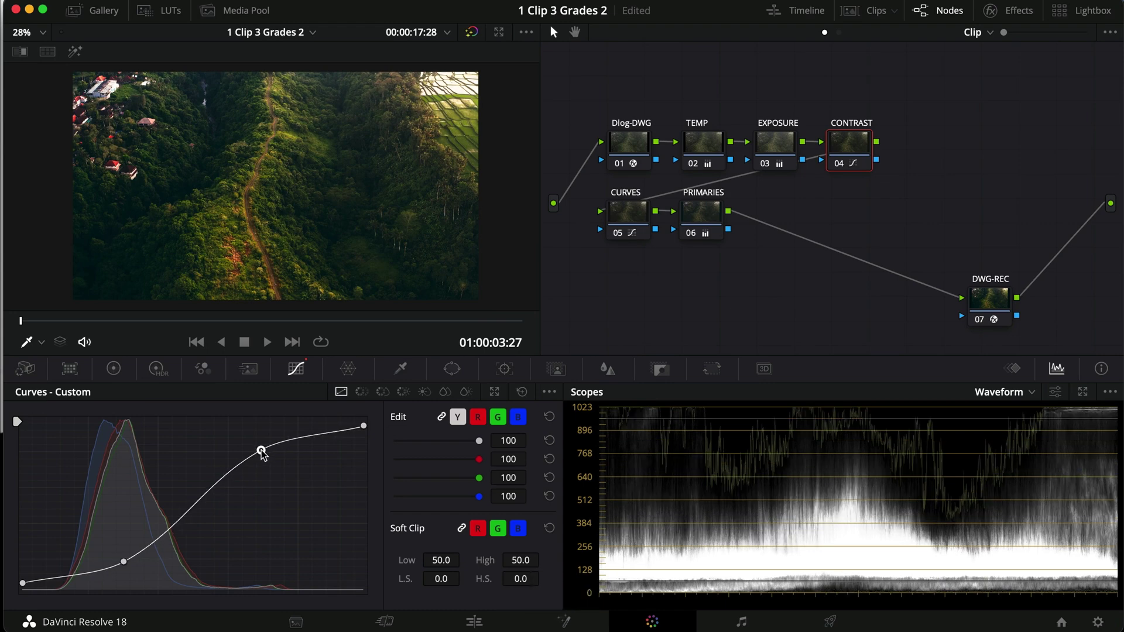
pyautogui.click(188, 509)
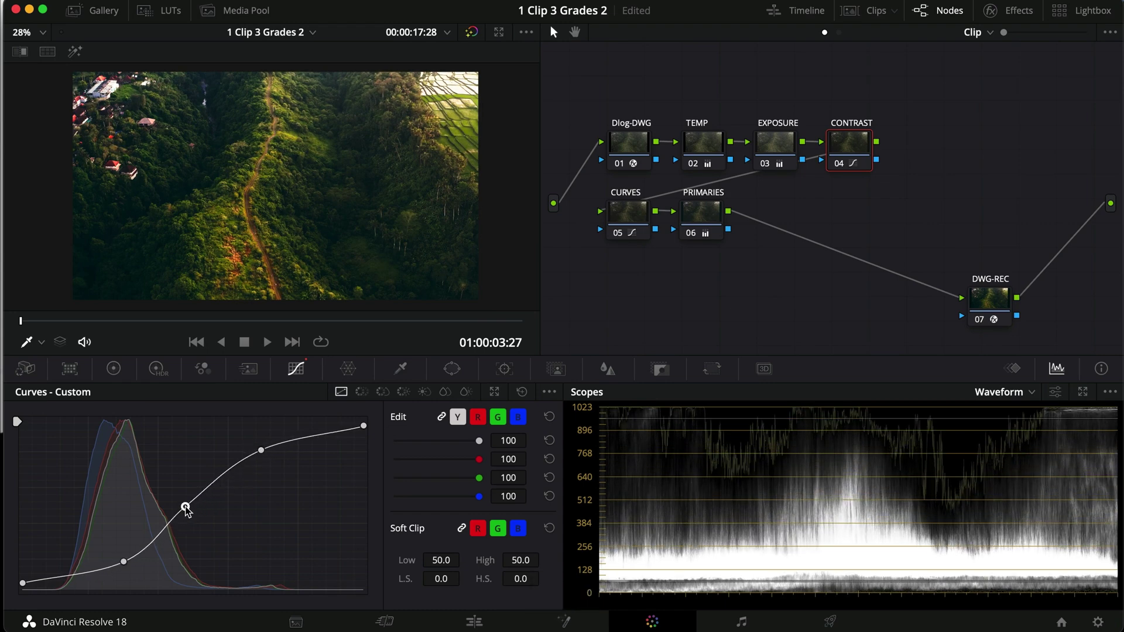
pyautogui.press('super+d')
pyautogui.press('super+d')
pyautogui.press('super+f')
pyautogui.press('super+f')
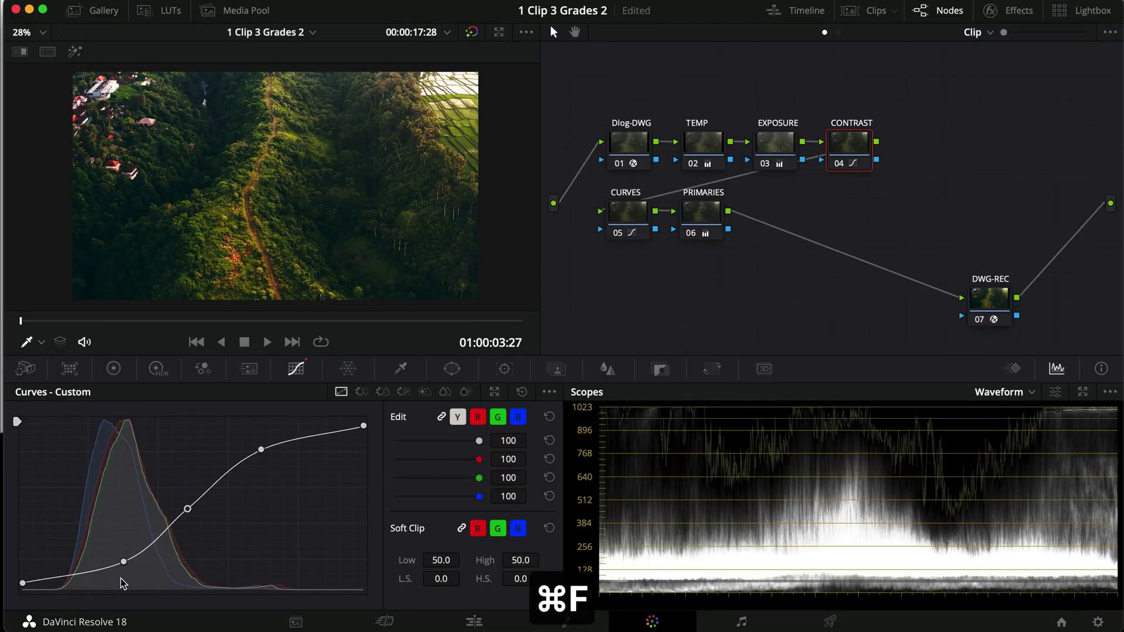
# - Shift the CONTRAST curve's shadow point down toward the black end and compare the node on and off full screen
pyautogui.moveTo(124, 562); pyautogui.dragTo(107, 567)
pyautogui.press('super+f')
pyautogui.press('super+d')
pyautogui.press('super+d')
pyautogui.press('super+f')
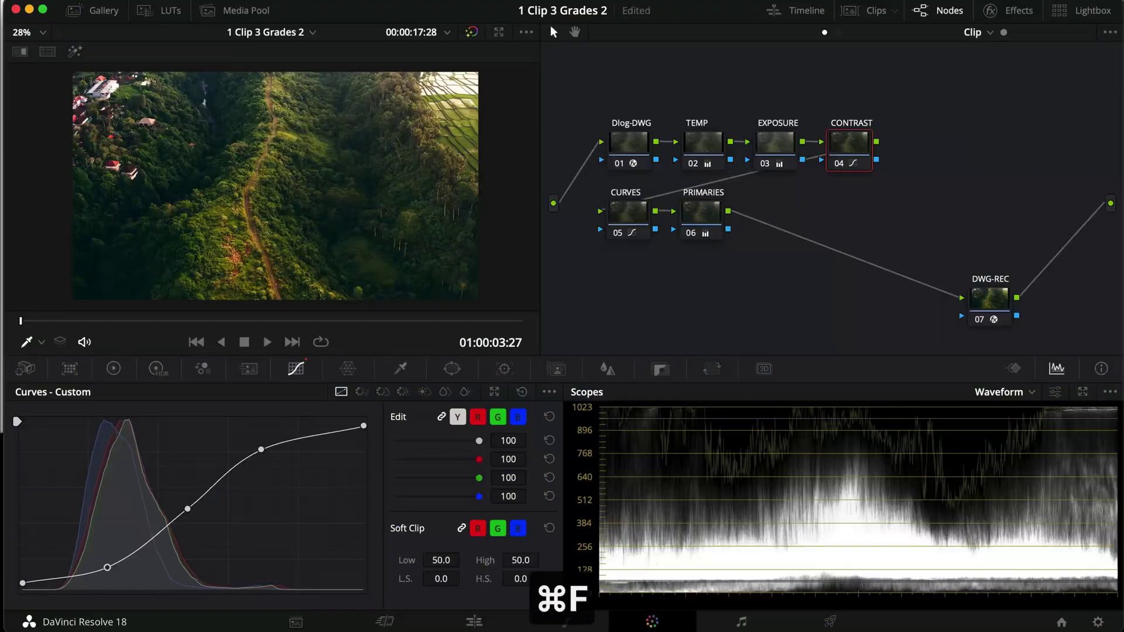
# - On PRIMARIES, set Lift green to 0.04 and blue to 0.06, and Gamma to red 0.03, green -0.03, blue -0.05
pyautogui.click(118, 368)
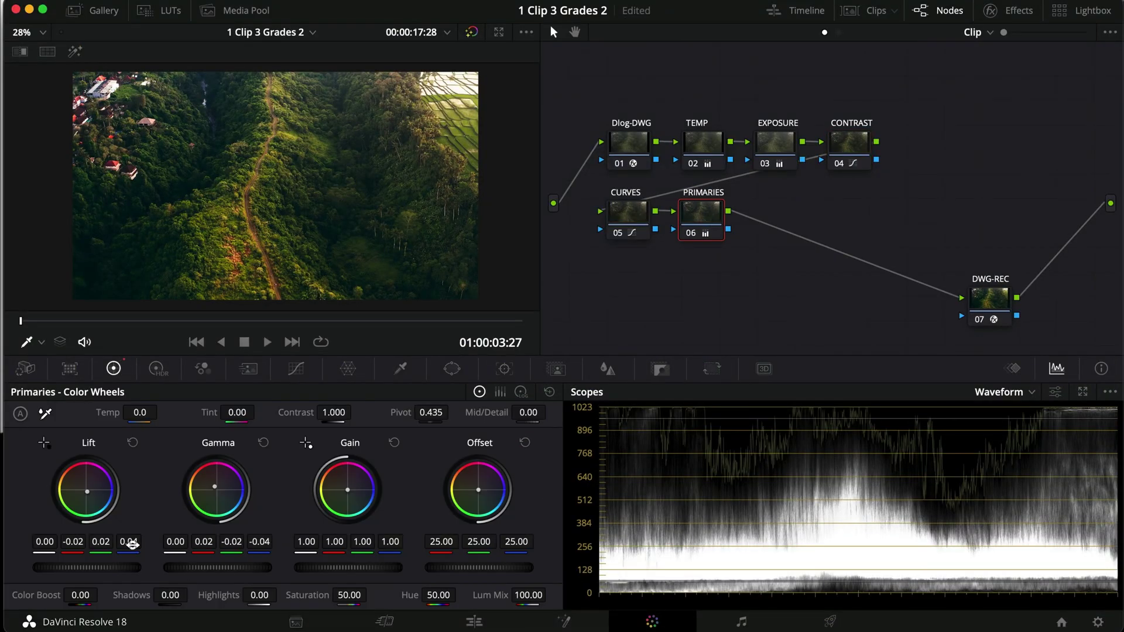
pyautogui.moveTo(132, 545); pyautogui.dragTo(146, 543)
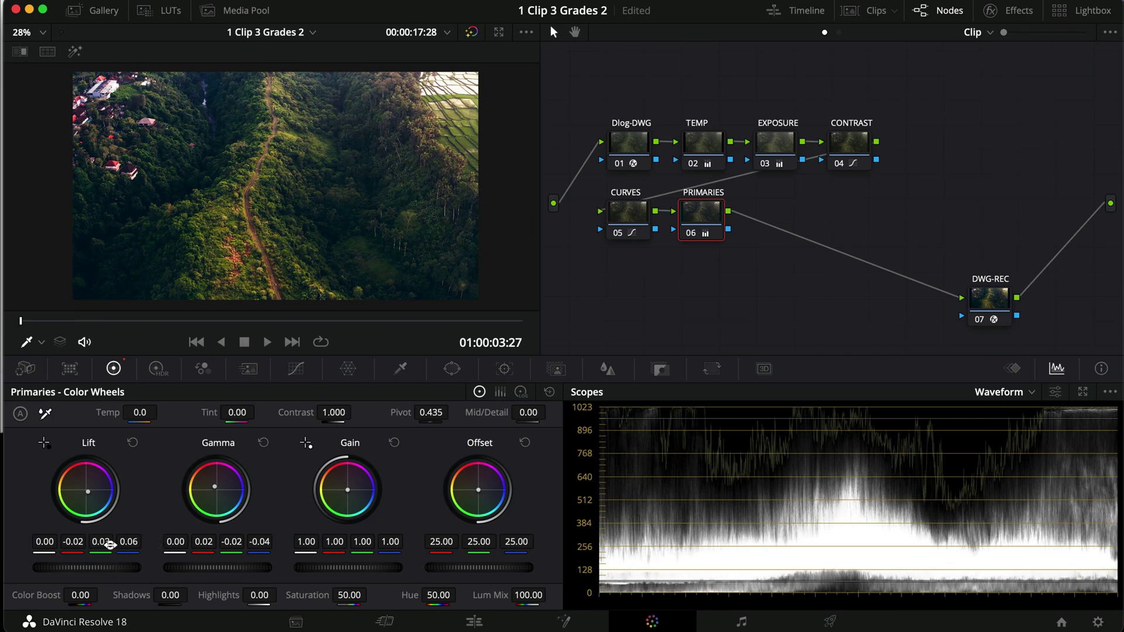
pyautogui.moveTo(104, 545); pyautogui.dragTo(121, 545)
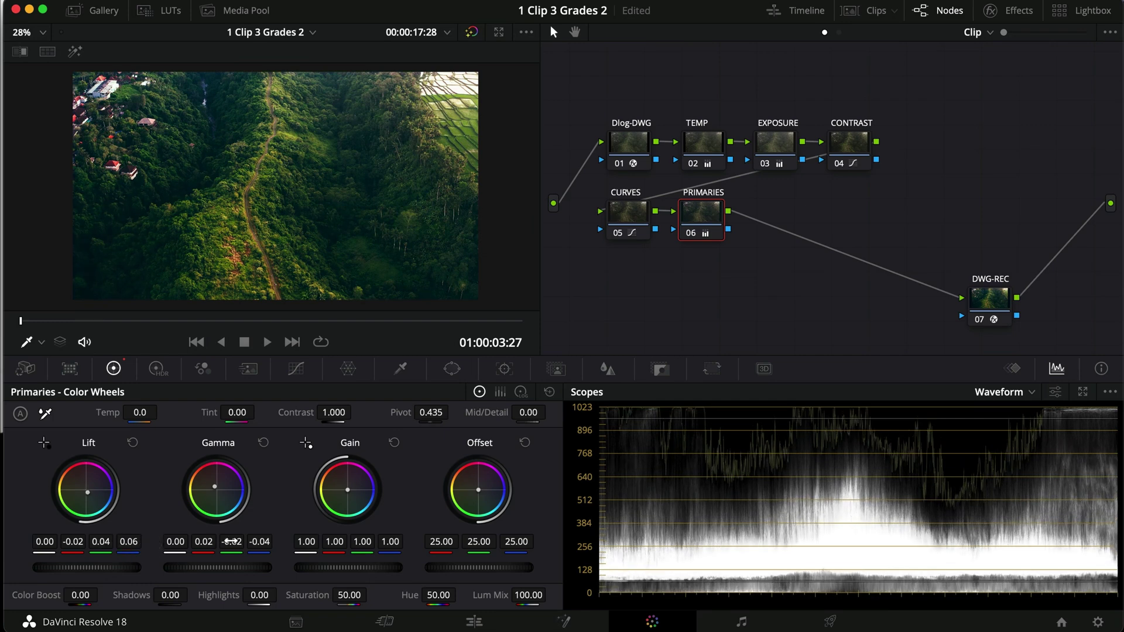
pyautogui.moveTo(238, 543); pyautogui.dragTo(226, 544)
pyautogui.moveTo(264, 546); pyautogui.dragTo(237, 548)
# - Compare the adjusted PRIMARIES node on and off, both in the viewer and full screen
pyautogui.press('super+d')
pyautogui.press('super+d')
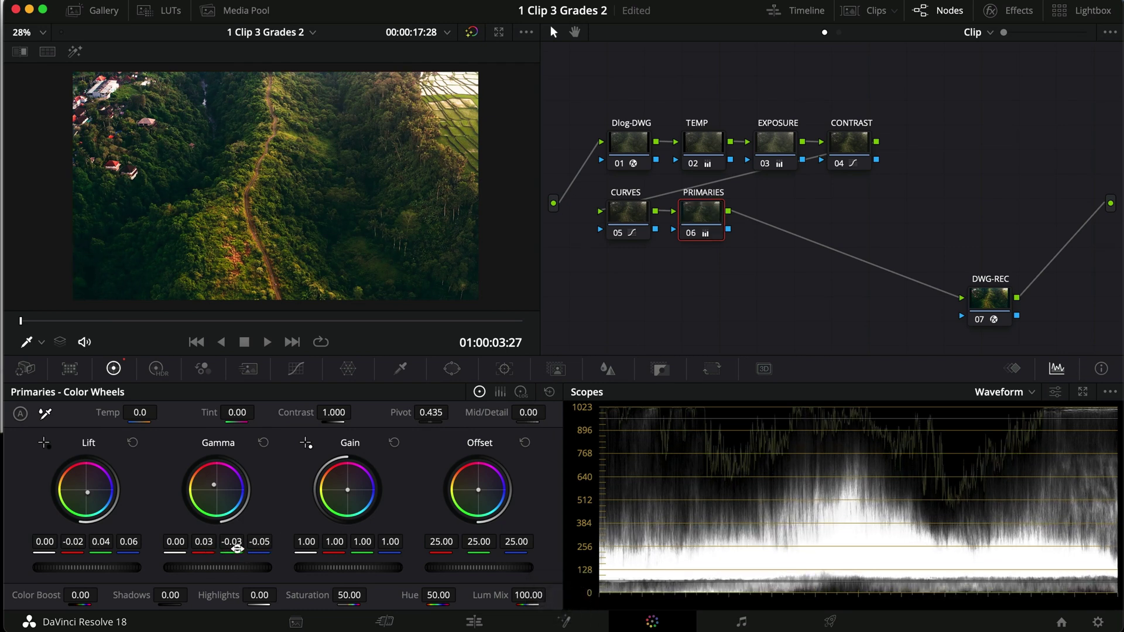
pyautogui.press('super+f')
pyautogui.press('super+d')
pyautogui.press('super+d')
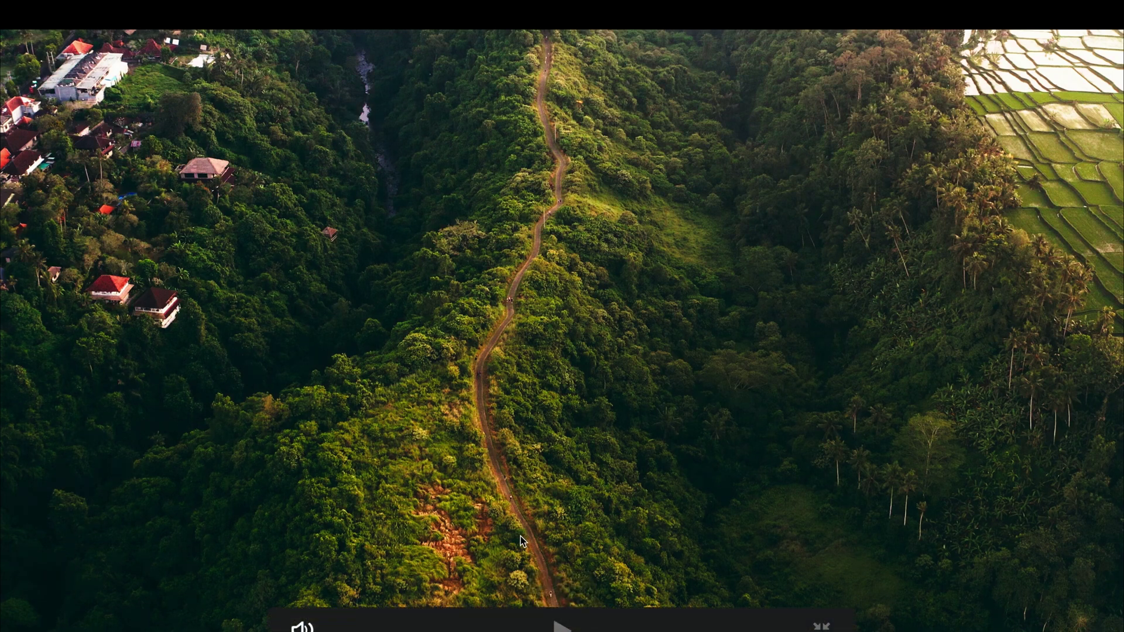
pyautogui.press('super+d')
pyautogui.press('super+f')
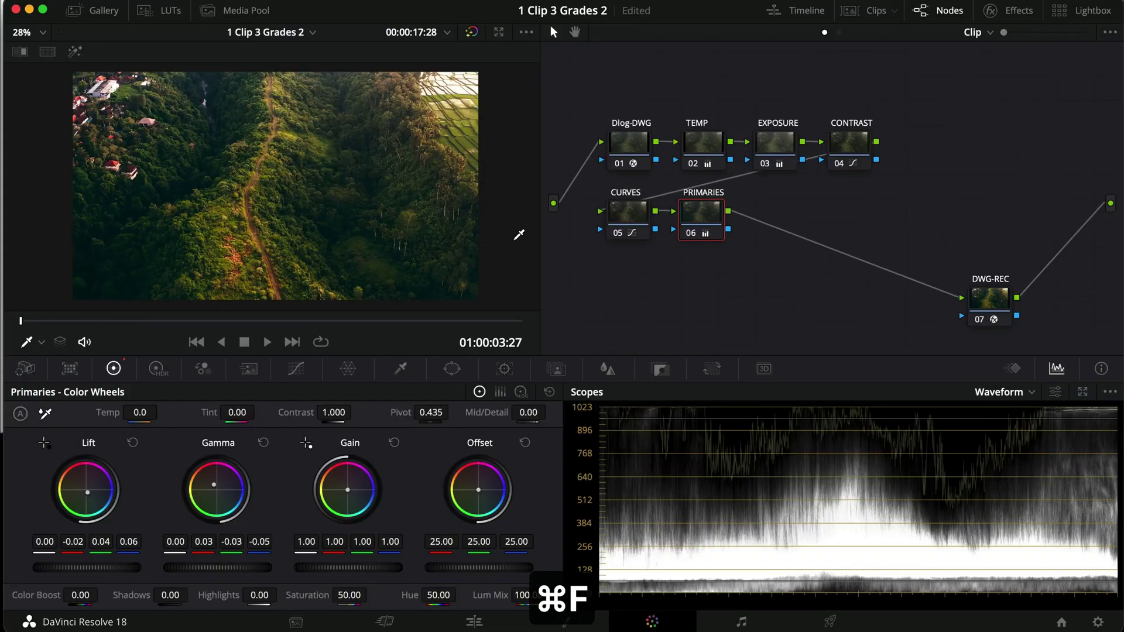
# - Toggle the CURVES node and the PRIMARIES node off and on to compare their effect on the image
pyautogui.click(626, 213)
pyautogui.press('super+d')
pyautogui.press('super+d')
pyautogui.press('super+d')
pyautogui.press('super+d')
pyautogui.click(700, 287)
pyautogui.moveTo(696, 224); pyautogui.dragTo(708, 215)
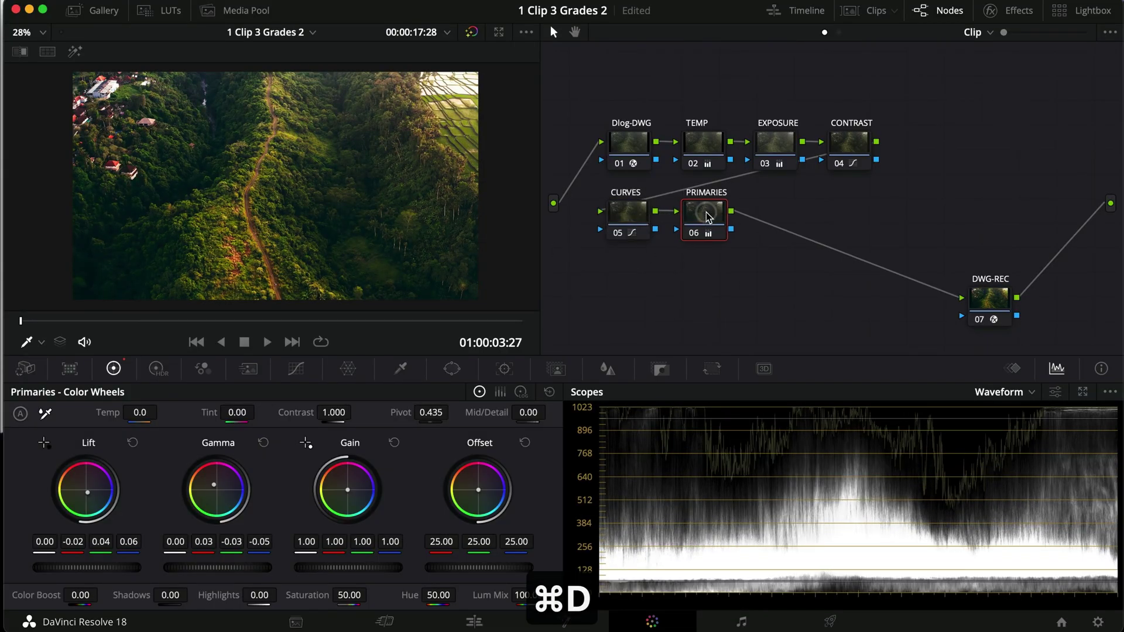
pyautogui.press('super+d')
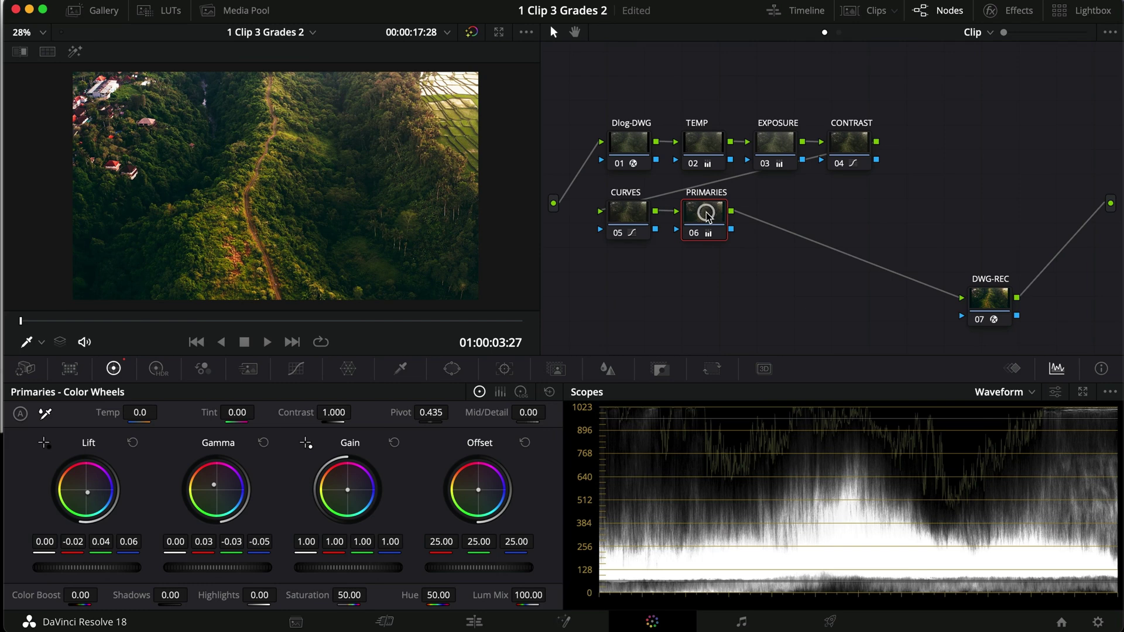
# - Add a serial node after PRIMARIES, place it at the start of a third row and label it "SHADOWS"
pyautogui.hotkey('alt', 's')
pyautogui.moveTo(791, 221); pyautogui.dragTo(638, 287)
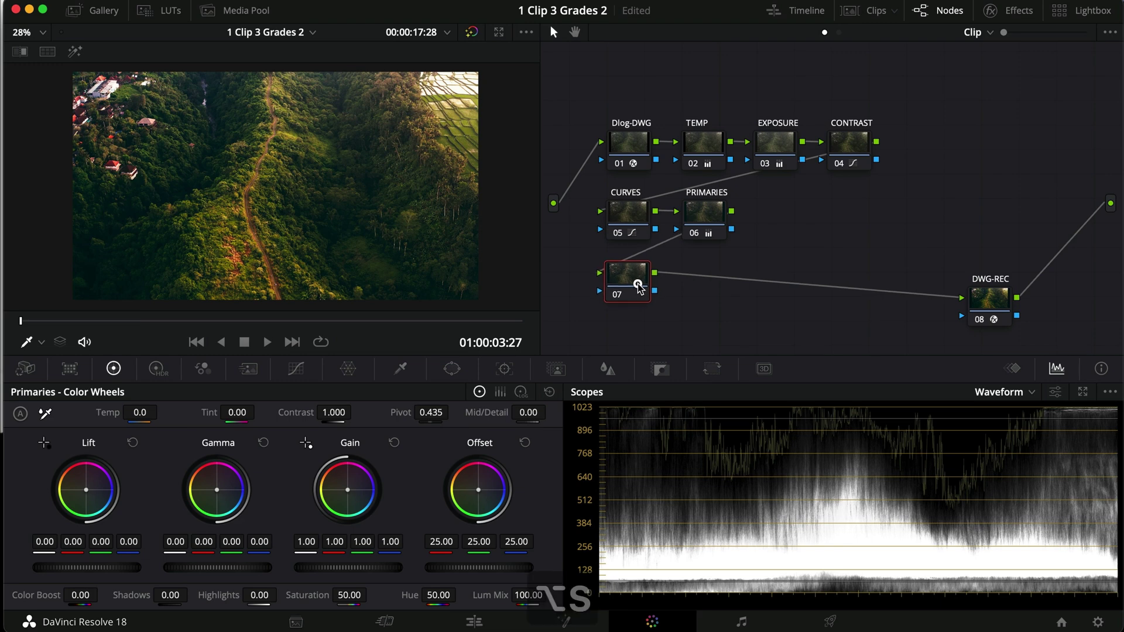
pyautogui.scroll(-2, 377, 263)
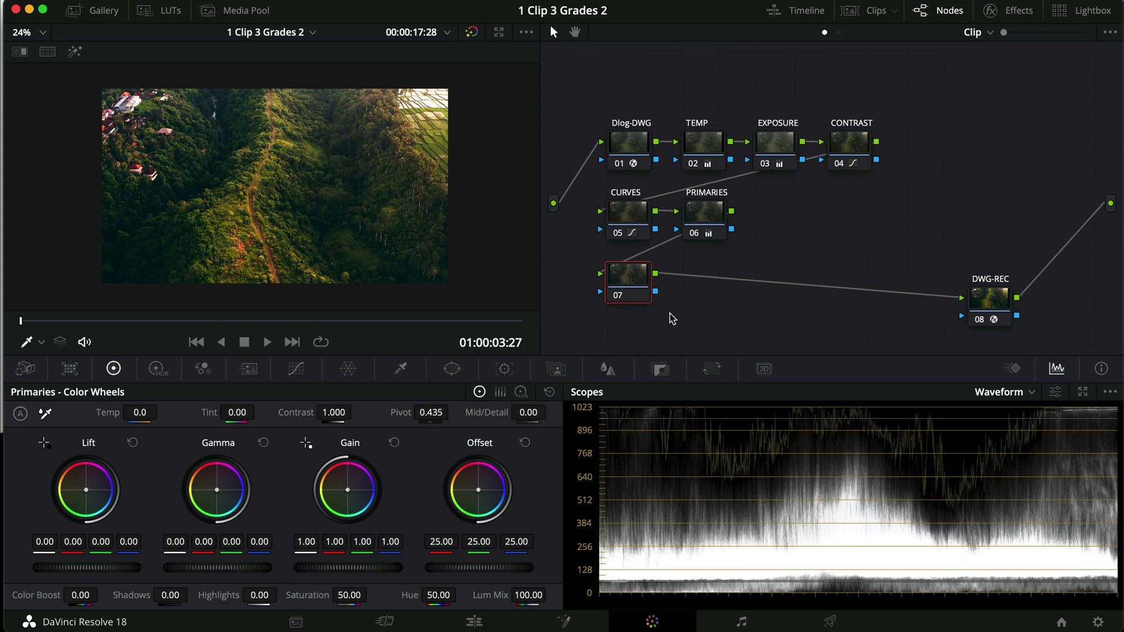
pyautogui.moveTo(623, 288); pyautogui.dragTo(623, 291)
pyautogui.rightClick(623, 291)
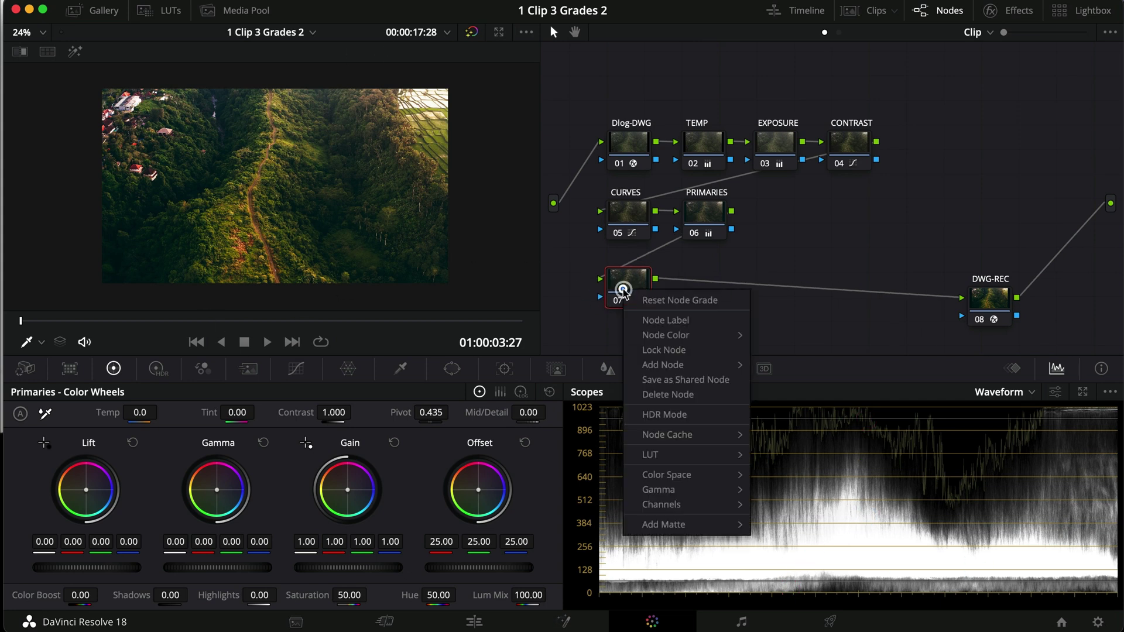
pyautogui.click(652, 320)
pyautogui.write('SHADOWS')
pyautogui.press('Return')
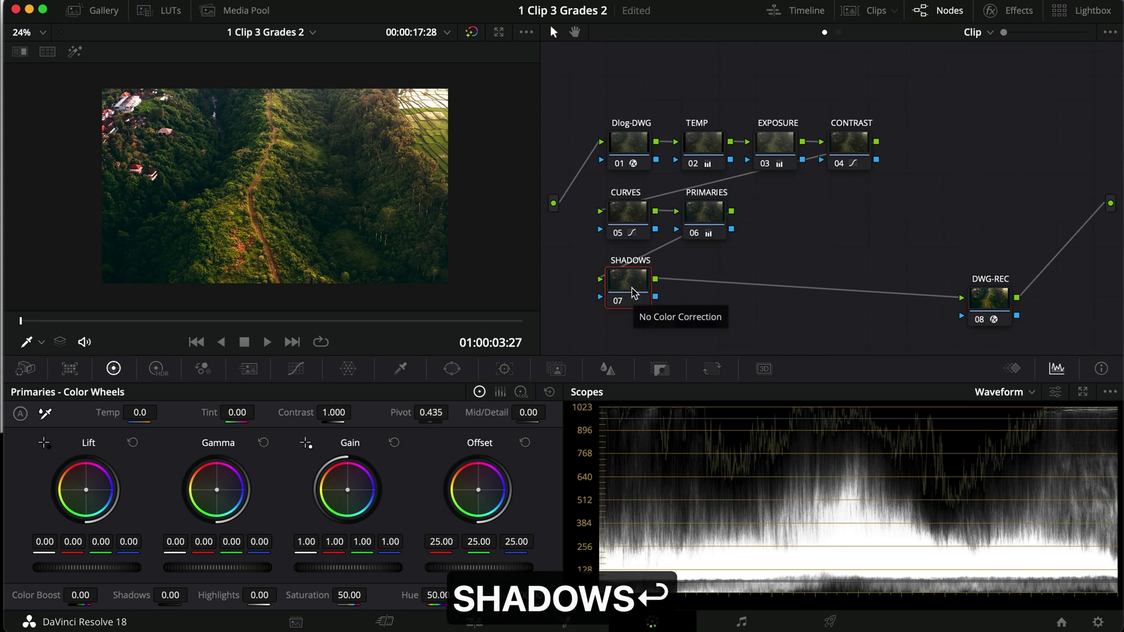
# - Add a layer node beneath SHADOWS and label it "HIGHLIGHTS"
pyautogui.hotkey('alt', 'a')
pyautogui.rightClick(628, 339)
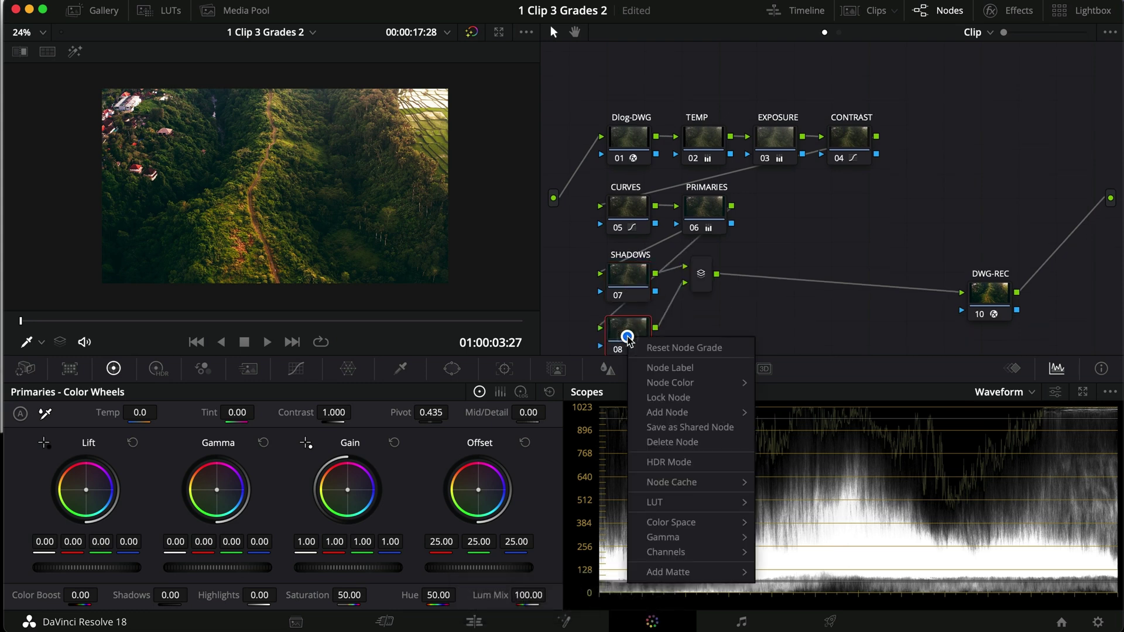
pyautogui.click(665, 374)
pyautogui.write('HIGHL')
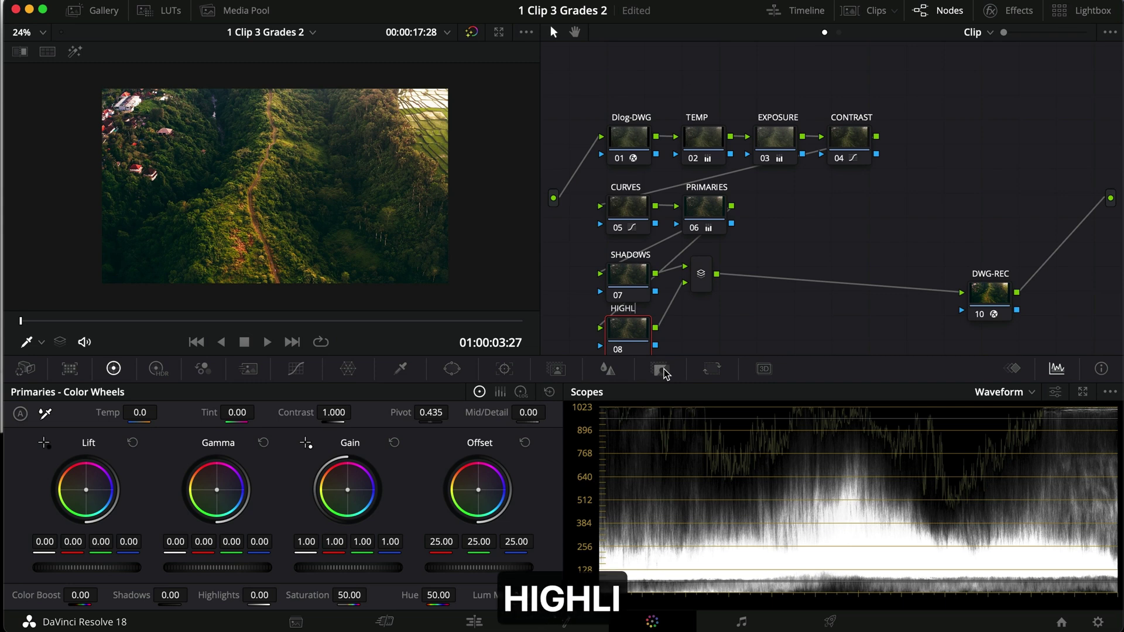
pyautogui.write('IGHTS')
pyautogui.press('Return')
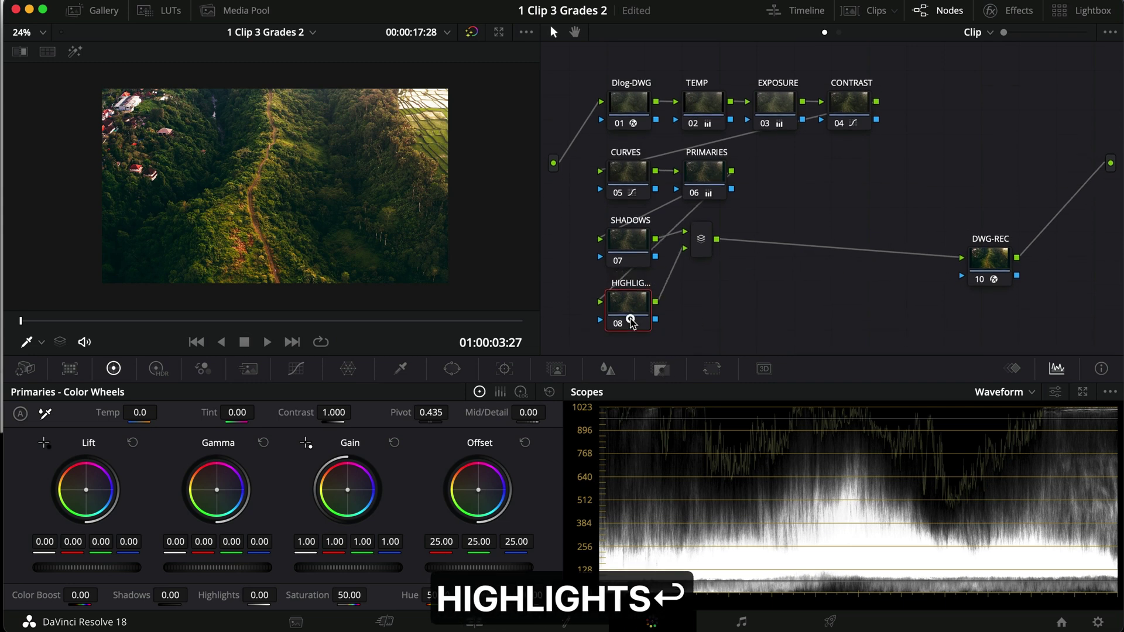
# - Add another layer node beneath HIGHLIGHTS and label it "MID"
pyautogui.hotkey('alt', 'a')
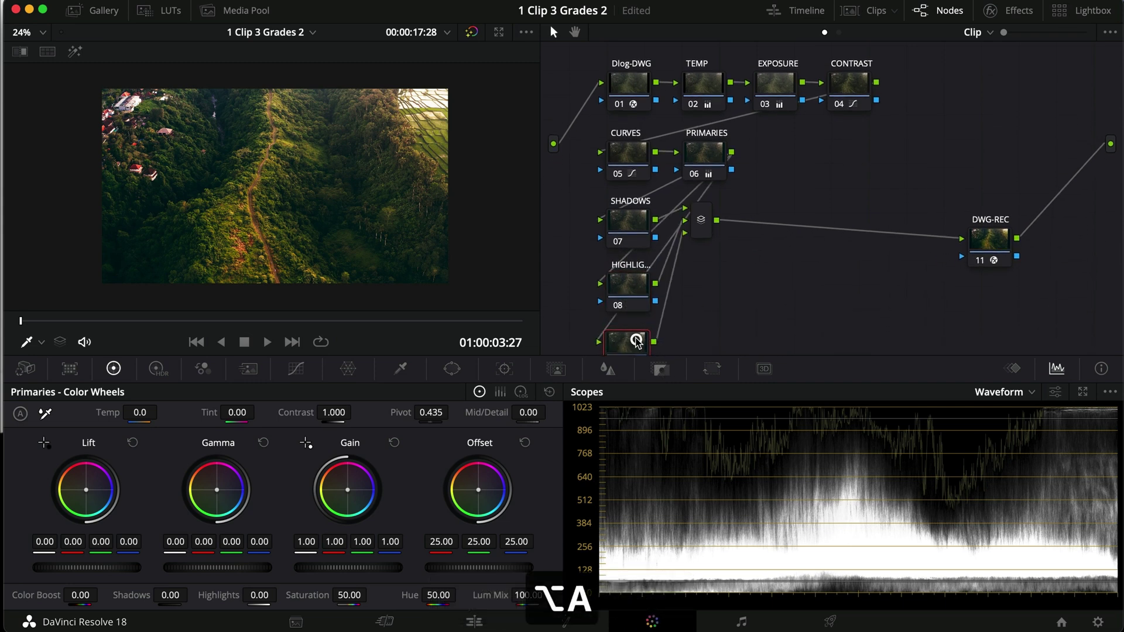
pyautogui.rightClick(636, 341)
pyautogui.click(667, 369)
pyautogui.write('MID')
pyautogui.press('Return')
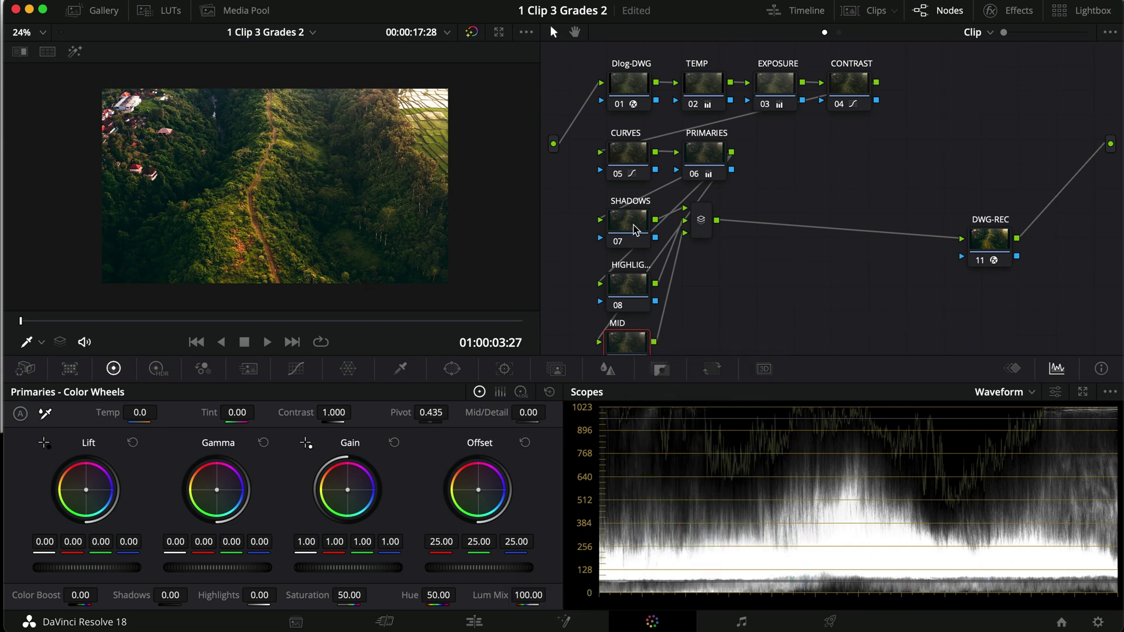
# - Add a linear window over the left side of the image on the SHADOWS node, softening its right edge to 100
pyautogui.click(452, 368)
pyautogui.click(37, 447)
pyautogui.moveTo(304, 219); pyautogui.dragTo(122, 309)
pyautogui.moveTo(193, 189); pyautogui.dragTo(419, 186)
pyautogui.hotkey('shift', 'h')
pyautogui.moveTo(134, 241); pyautogui.dragTo(53, 241)
pyautogui.moveTo(334, 185)
pyautogui.mouseDown()
pyautogui.moveTo(354, 187)
pyautogui.moveTo(344, 188)
pyautogui.mouseUp()
pyautogui.hotkey('shift', 'h')
# - Lower the SHADOWS node's Lift to -0.03, then raise its curve's black point and add a control point in the darker tones
pyautogui.click(114, 369)
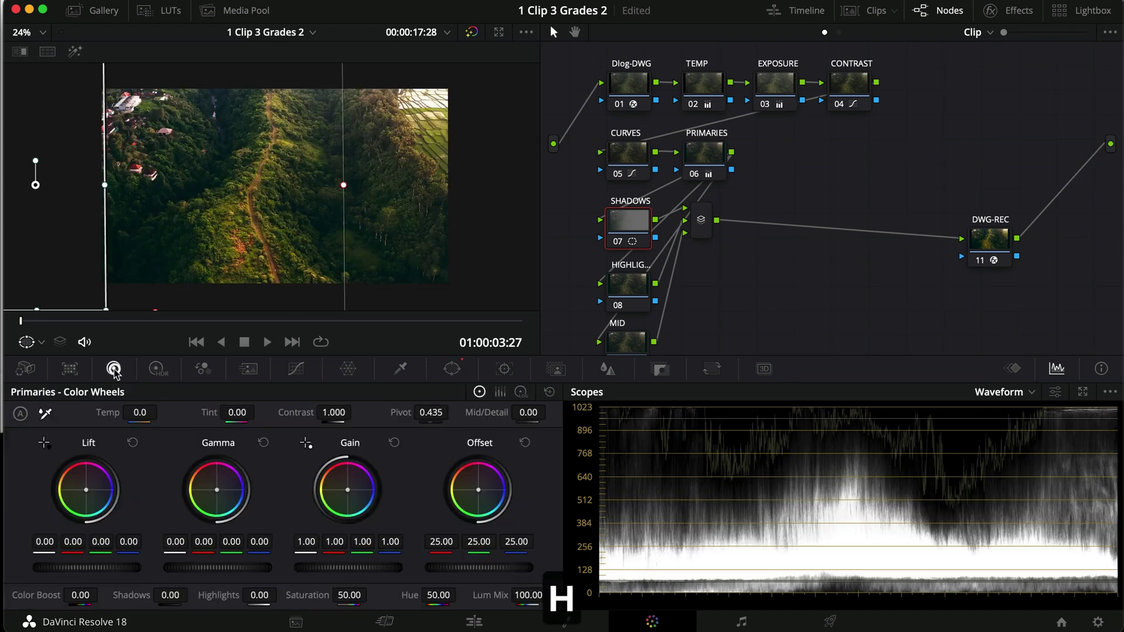
pyautogui.moveTo(90, 572)
pyautogui.mouseDown()
pyautogui.moveTo(25, 567)
pyautogui.moveTo(86, 566)
pyautogui.mouseUp()
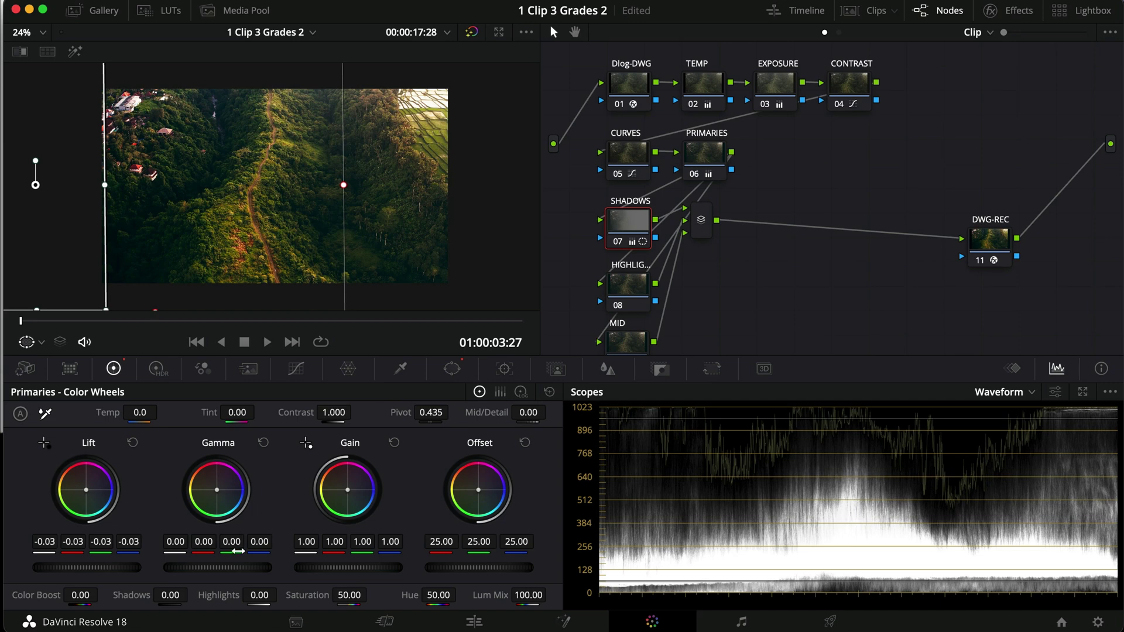
pyautogui.click(296, 368)
pyautogui.moveTo(22, 591); pyautogui.dragTo(98, 560)
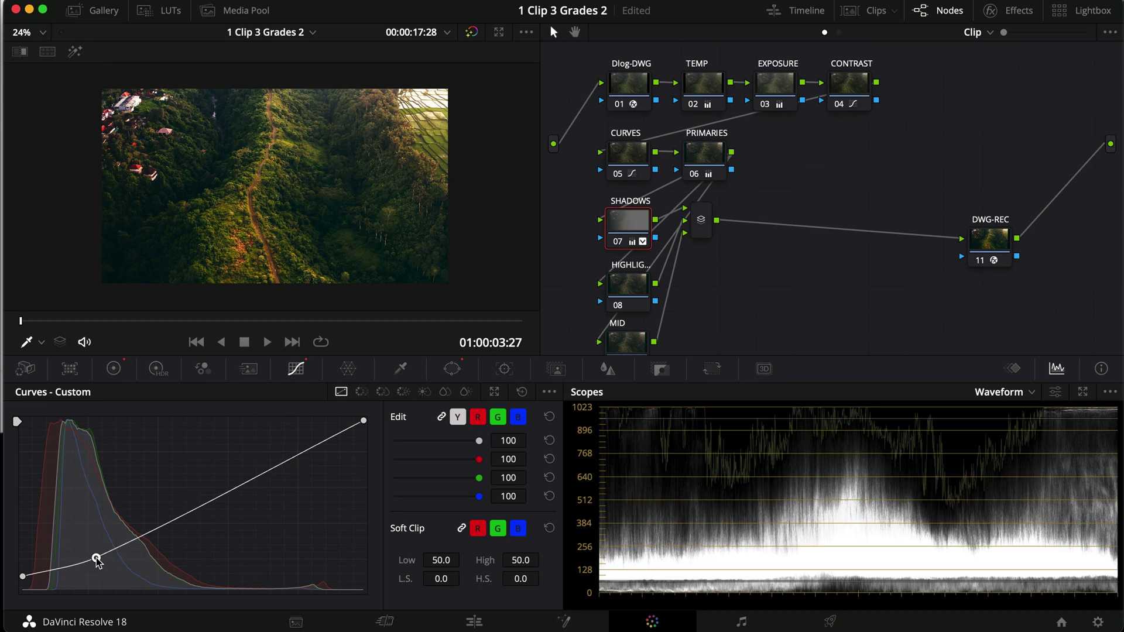
pyautogui.press('super+d')
pyautogui.press('super+d')
pyautogui.press('super+d')
pyautogui.press('super+d')
pyautogui.moveTo(22, 575); pyautogui.dragTo(22, 572)
# - Shift the SHADOWS Lift toward blue, with red at -0.04 and blue at 0.00, and compare the node off and on in full screen
pyautogui.click(113, 369)
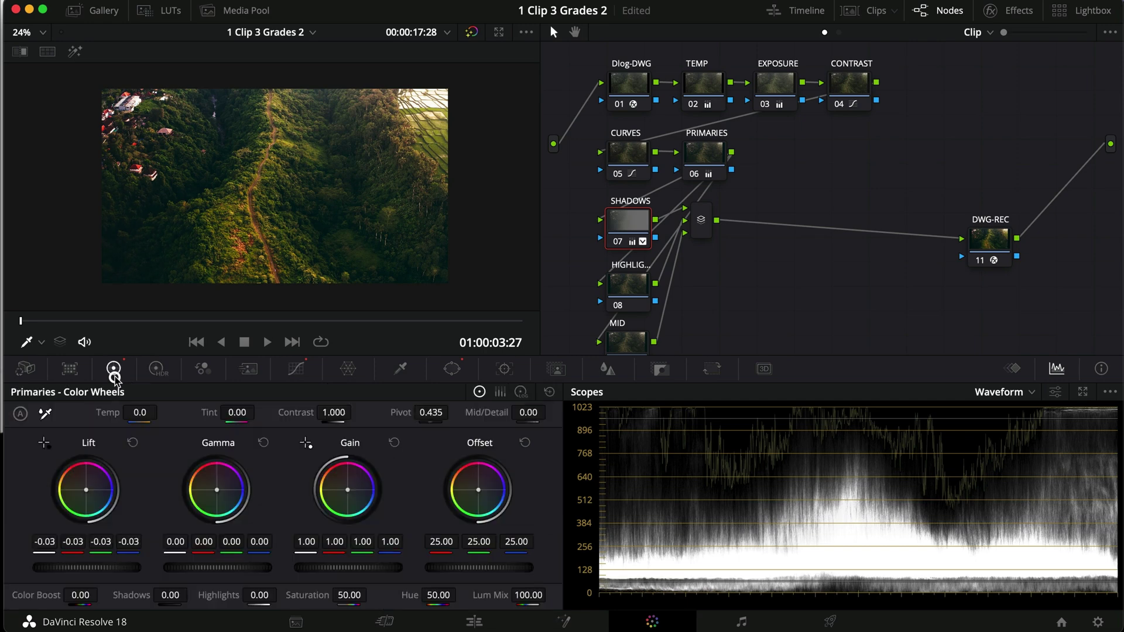
pyautogui.moveTo(86, 490)
pyautogui.mouseDown()
pyautogui.moveTo(116, 507)
pyautogui.moveTo(99, 501)
pyautogui.mouseUp()
pyautogui.press('super+f')
pyautogui.press('super+d')
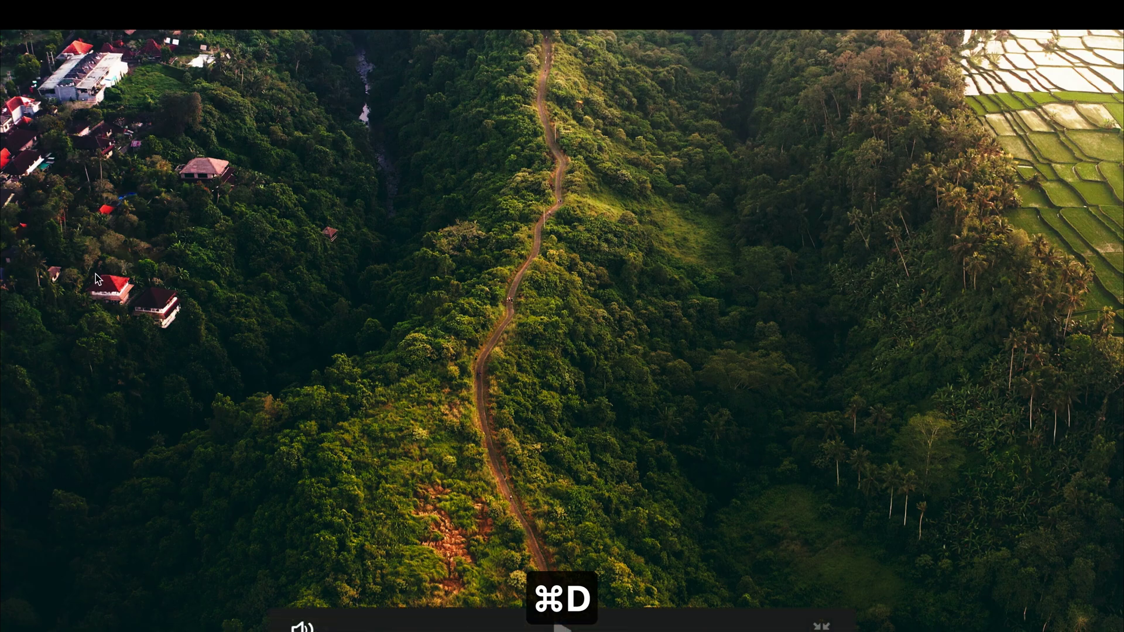
pyautogui.press('super+f')
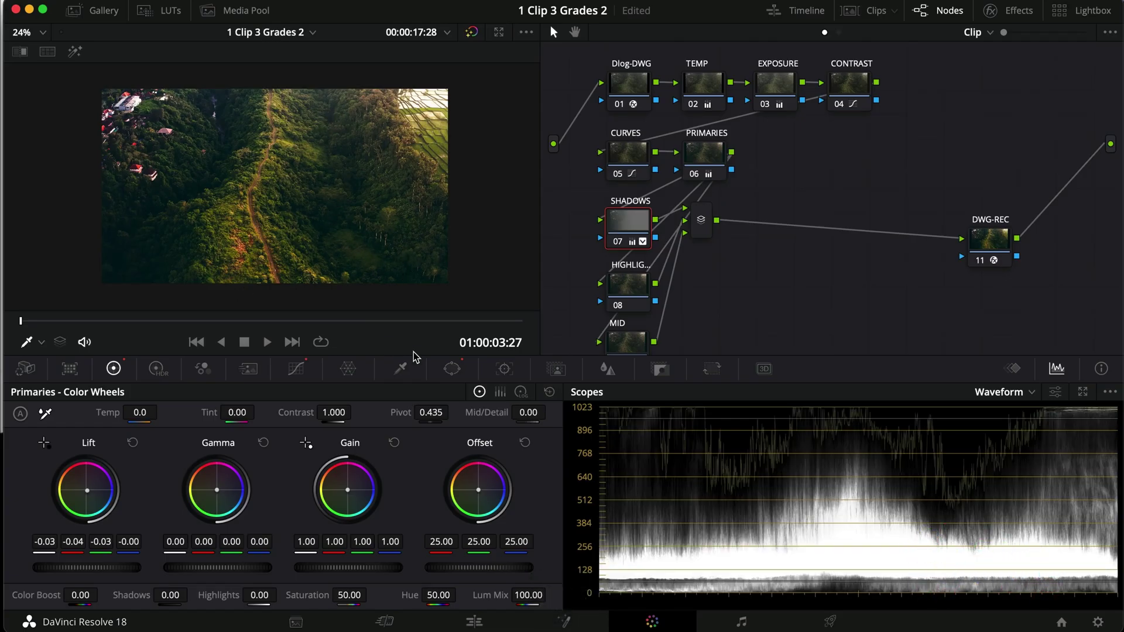
# - Add a circle window to SHADOWS, shaped as a tall ellipse rotated about -16 degrees over the dark valley right of the ridge
pyautogui.click(448, 369)
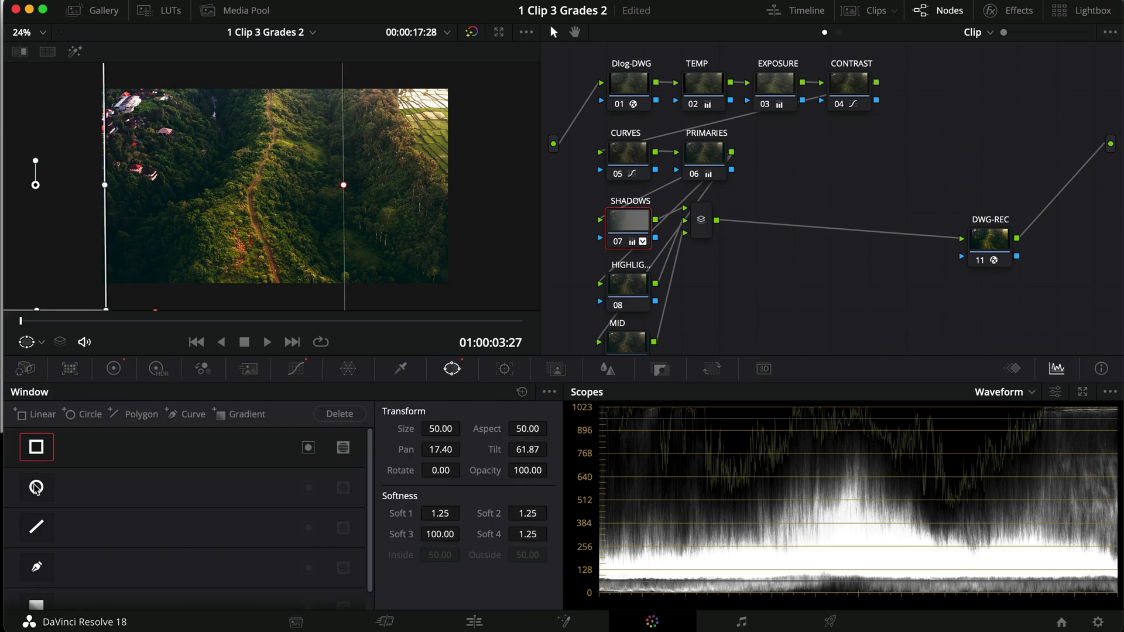
pyautogui.click(36, 488)
pyautogui.moveTo(285, 206); pyautogui.dragTo(325, 273)
pyautogui.moveTo(319, 97); pyautogui.dragTo(330, 147)
pyautogui.moveTo(369, 203); pyautogui.dragTo(444, 184)
pyautogui.moveTo(422, 309); pyautogui.dragTo(394, 291)
pyautogui.moveTo(363, 256); pyautogui.dragTo(363, 231)
pyautogui.moveTo(382, 181); pyautogui.dragTo(375, 183)
pyautogui.moveTo(361, 238); pyautogui.dragTo(369, 239)
pyautogui.moveTo(339, 135); pyautogui.dragTo(339, 136)
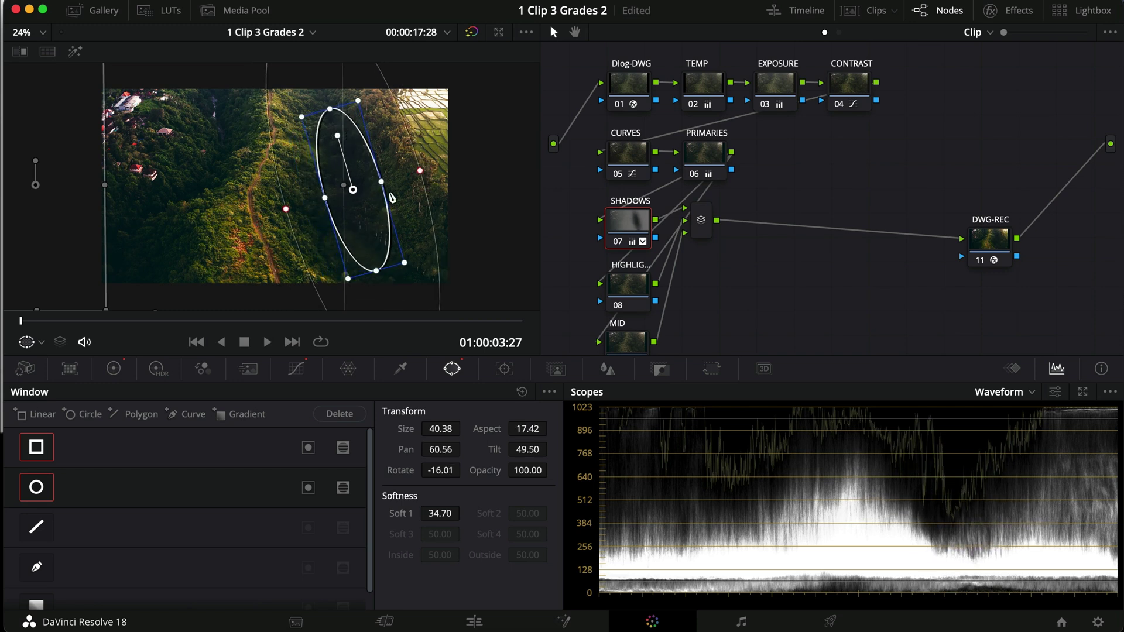
# - Narrow the SHADOWS ellipse to a size of about 29.75 and aspect of about 12.85, with Soft 1 at about 43.81
pyautogui.hotkey('shift', 'h')
pyautogui.hotkey('shift', 'h')
pyautogui.moveTo(383, 183); pyautogui.dragTo(373, 184)
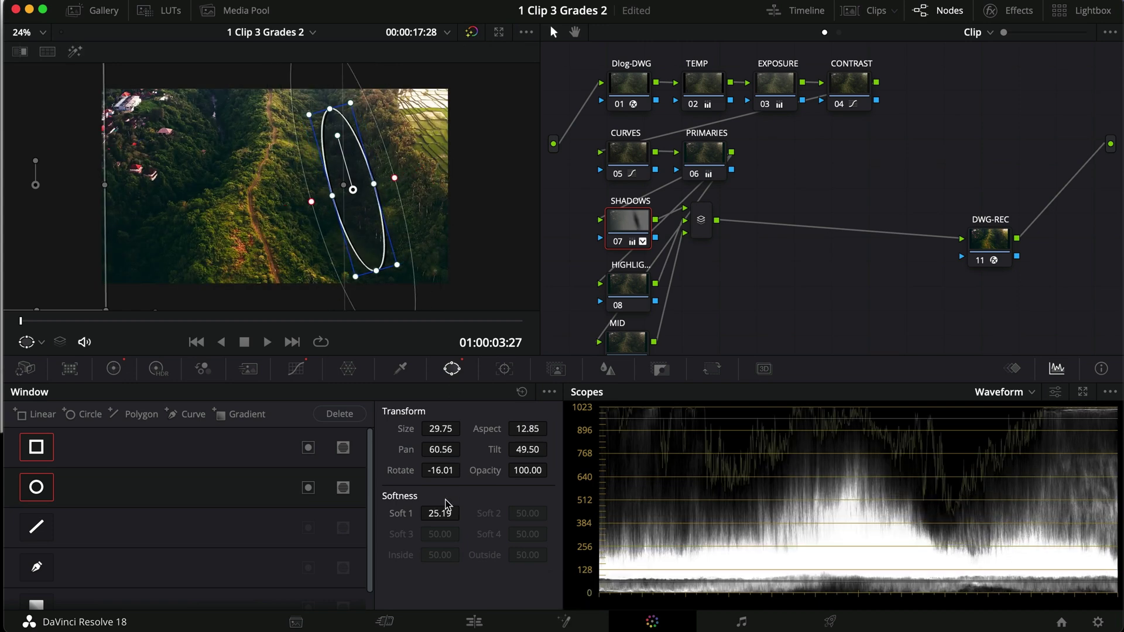
pyautogui.moveTo(438, 509); pyautogui.dragTo(928, 364)
pyautogui.moveTo(441, 514); pyautogui.dragTo(629, 502)
# - Compare the image in full screen with the SHADOWS node off and on
pyautogui.press('super+f')
pyautogui.press('super+d')
pyautogui.press('super+d')
pyautogui.press('super+d')
pyautogui.press('super+d')
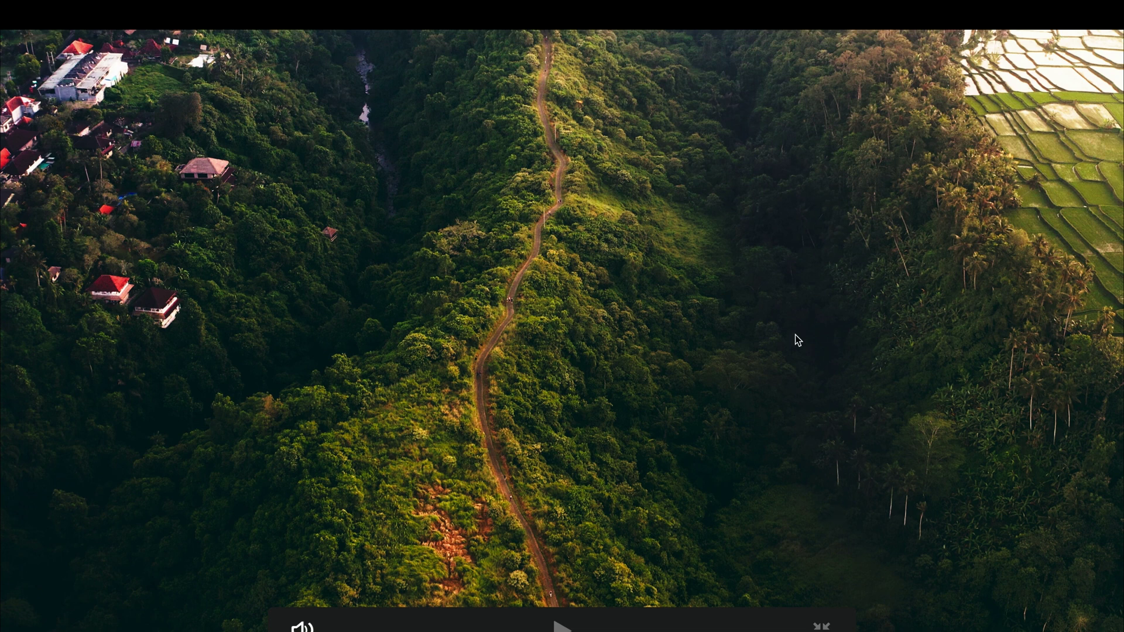
pyautogui.press('super+d')
pyautogui.press('super+d')
pyautogui.press('super+d')
pyautogui.press('super+d')
pyautogui.press('super+f')
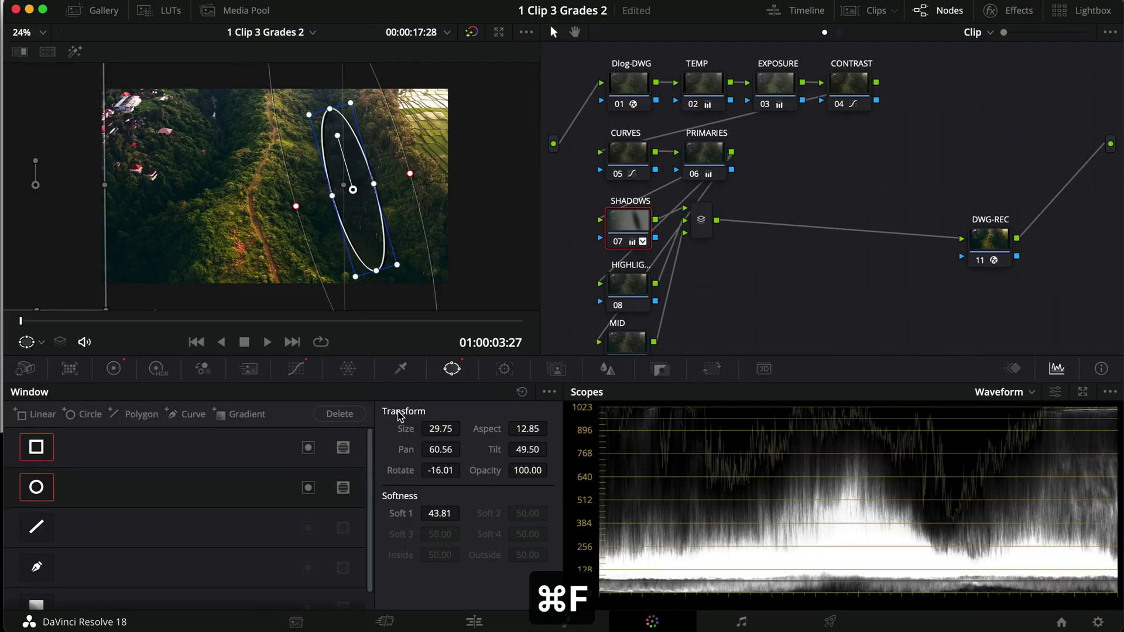
# - Add a circle window to HIGHLIGHTS, stretched into a tall ellipse rotated about -13 degrees and placed over the rice fields
pyautogui.click(616, 305)
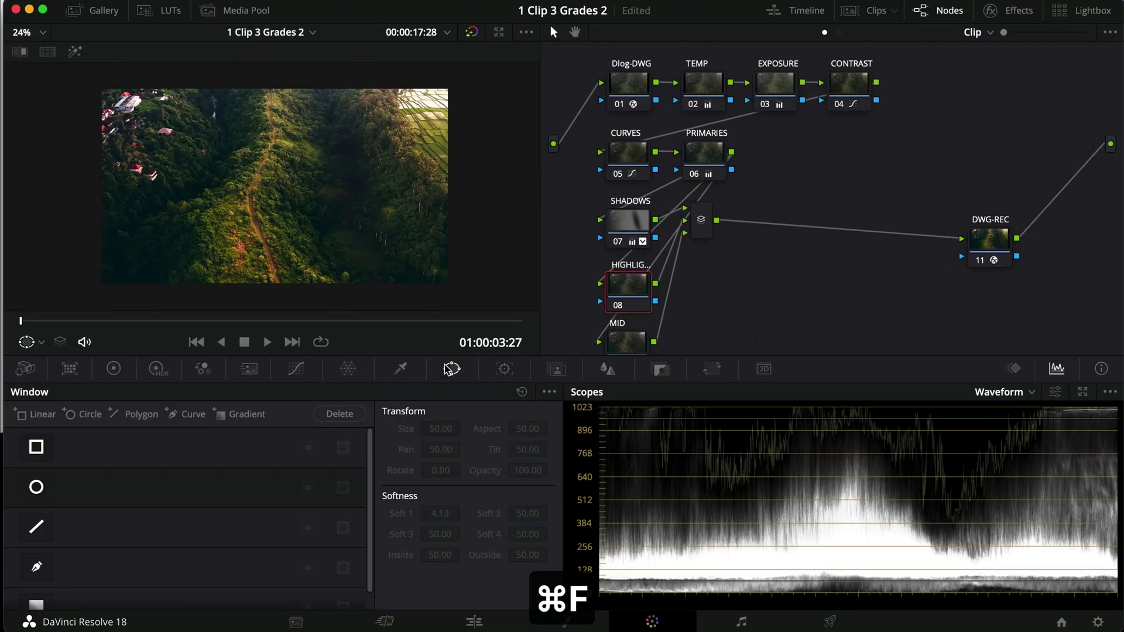
pyautogui.click(36, 487)
pyautogui.moveTo(293, 210); pyautogui.dragTo(366, 144)
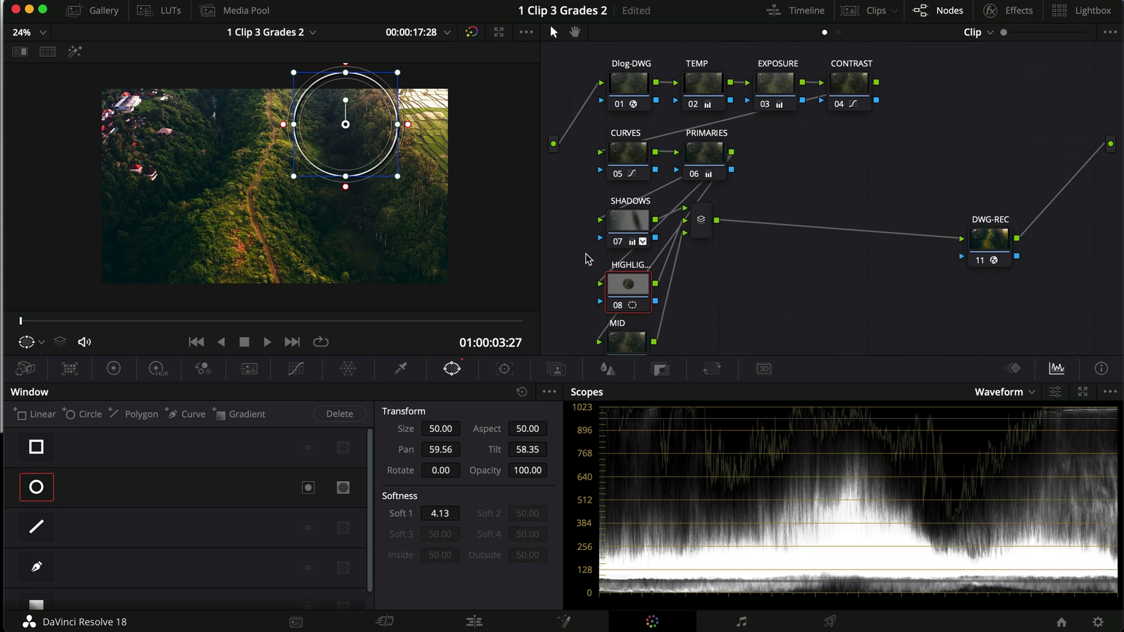
pyautogui.moveTo(351, 174); pyautogui.dragTo(353, 238)
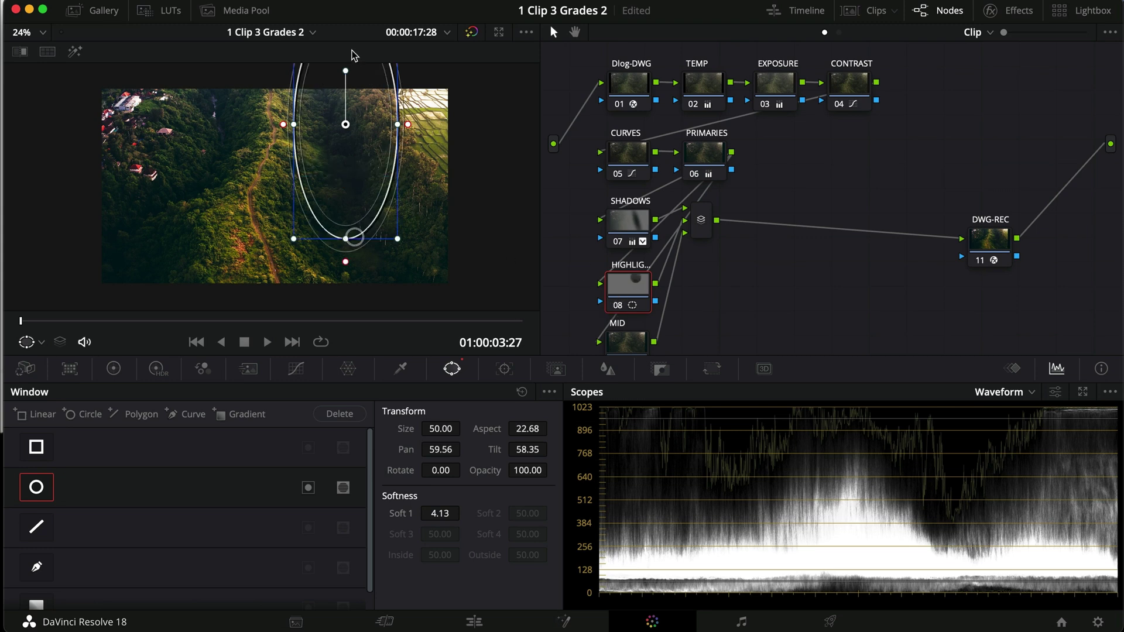
pyautogui.moveTo(344, 62)
pyautogui.mouseDown()
pyautogui.moveTo(329, 63)
pyautogui.moveTo(339, 65)
pyautogui.mouseUp()
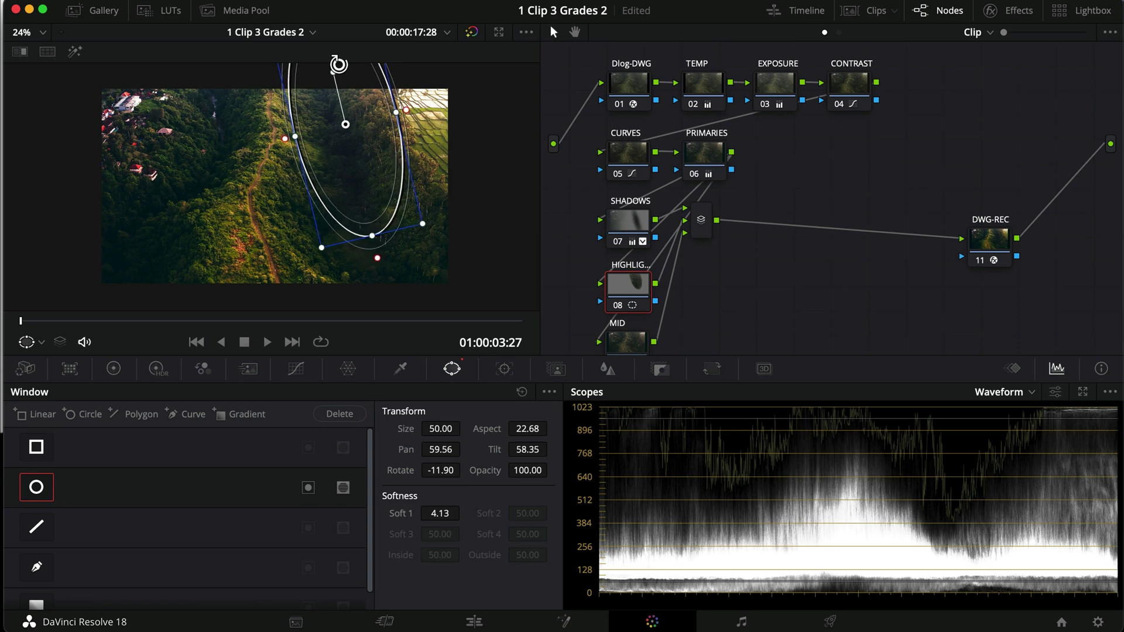
pyautogui.moveTo(394, 120); pyautogui.dragTo(413, 119)
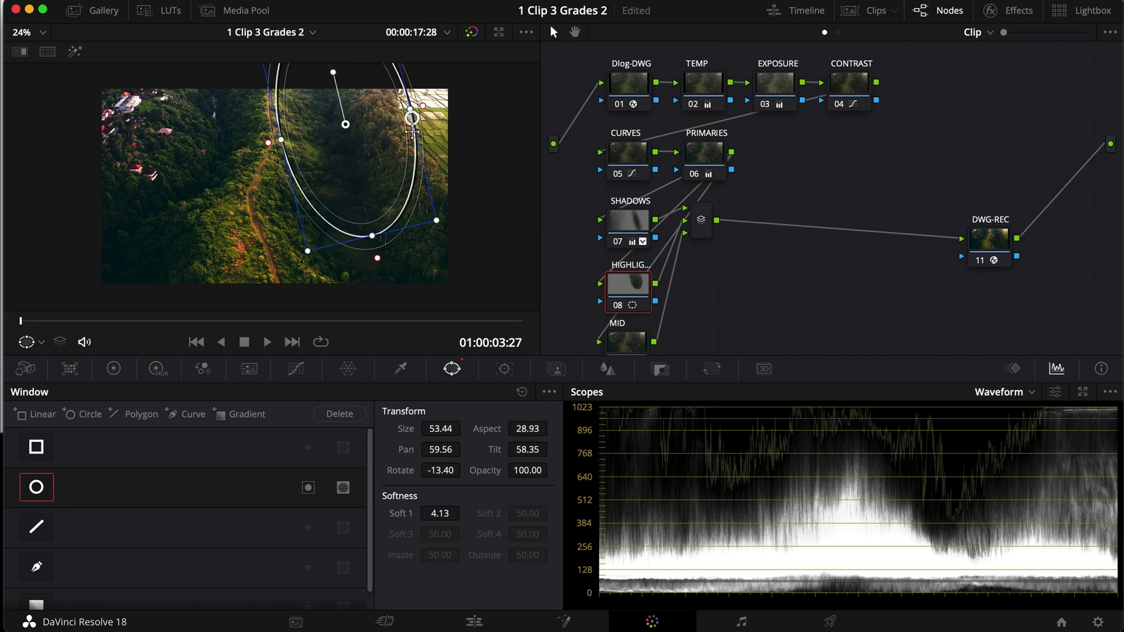
pyautogui.moveTo(373, 236); pyautogui.dragTo(378, 260)
pyautogui.moveTo(444, 245); pyautogui.dragTo(449, 258)
pyautogui.moveTo(364, 219); pyautogui.dragTo(432, 208)
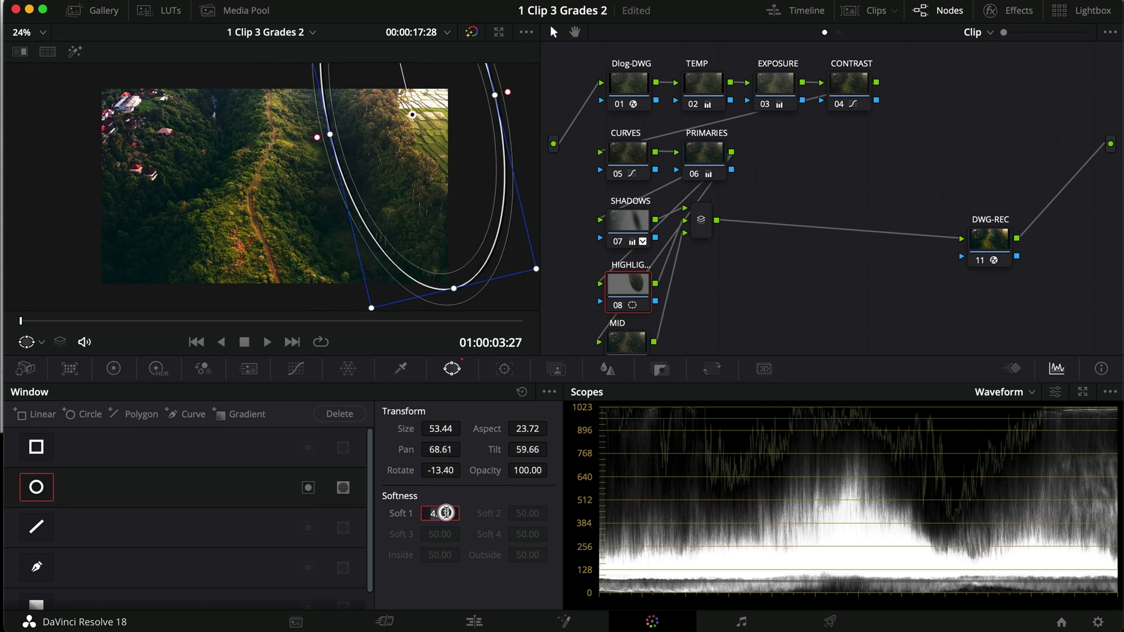
# - Set the HIGHLIGHTS window's Soft 1 to 100, rotate it to about -27 degrees and enlarge it to about 58 over the upper-right corner
pyautogui.write('100')
pyautogui.press('Return')
pyautogui.moveTo(449, 198); pyautogui.dragTo(497, 196)
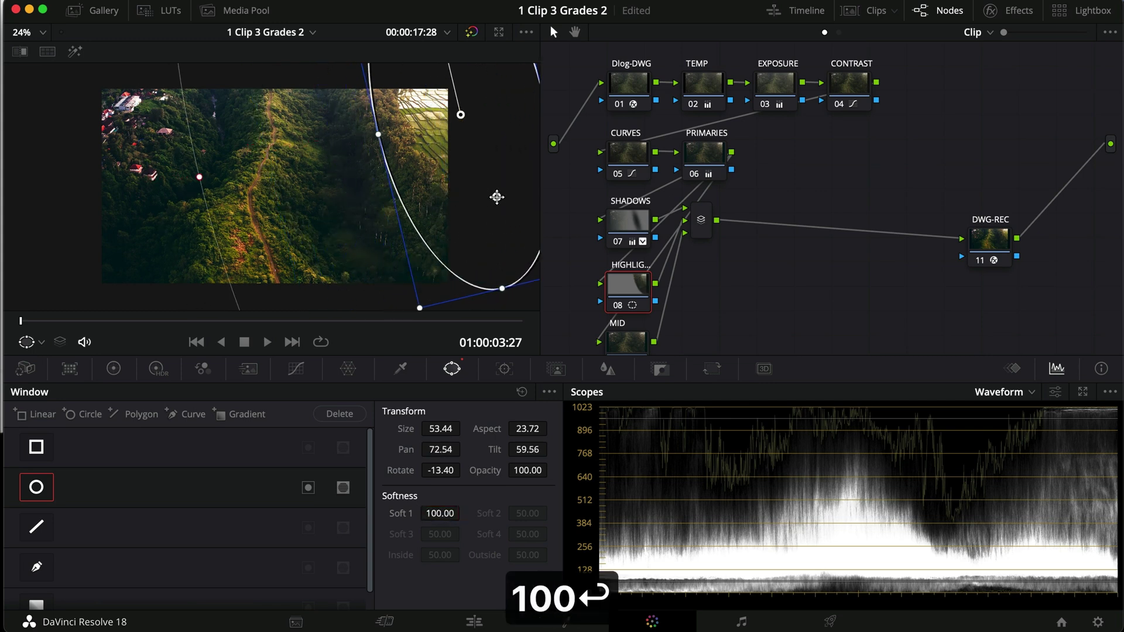
pyautogui.scroll(-2, 396, 106)
pyautogui.moveTo(396, 105); pyautogui.dragTo(439, 181)
pyautogui.hotkey('shift', 'h')
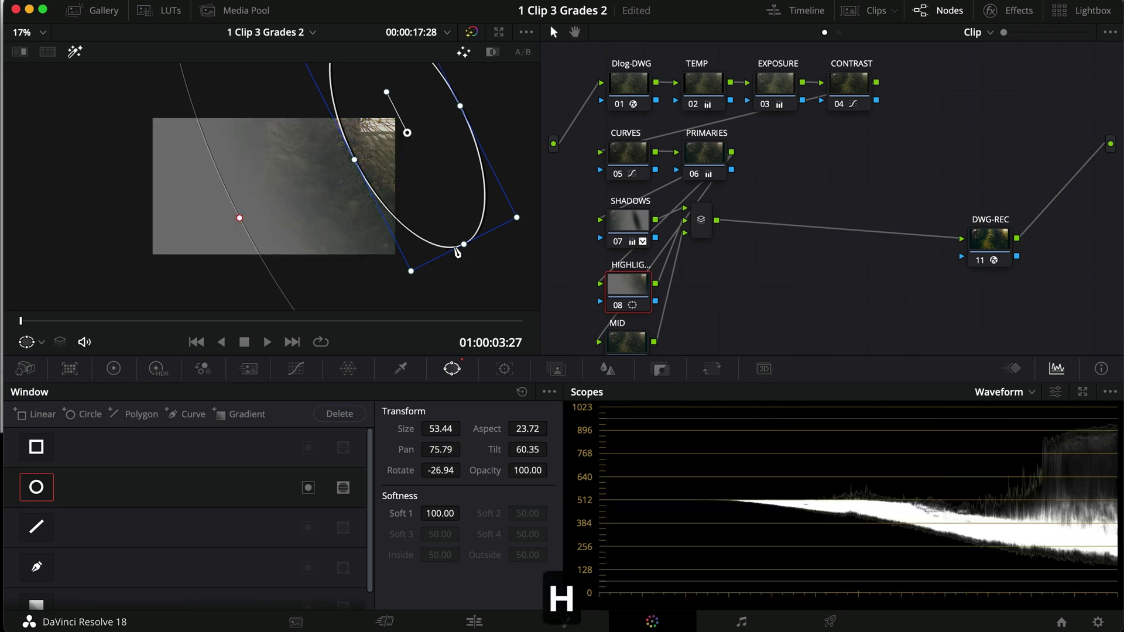
pyautogui.moveTo(423, 269); pyautogui.dragTo(407, 341)
pyautogui.moveTo(441, 229); pyautogui.dragTo(456, 198)
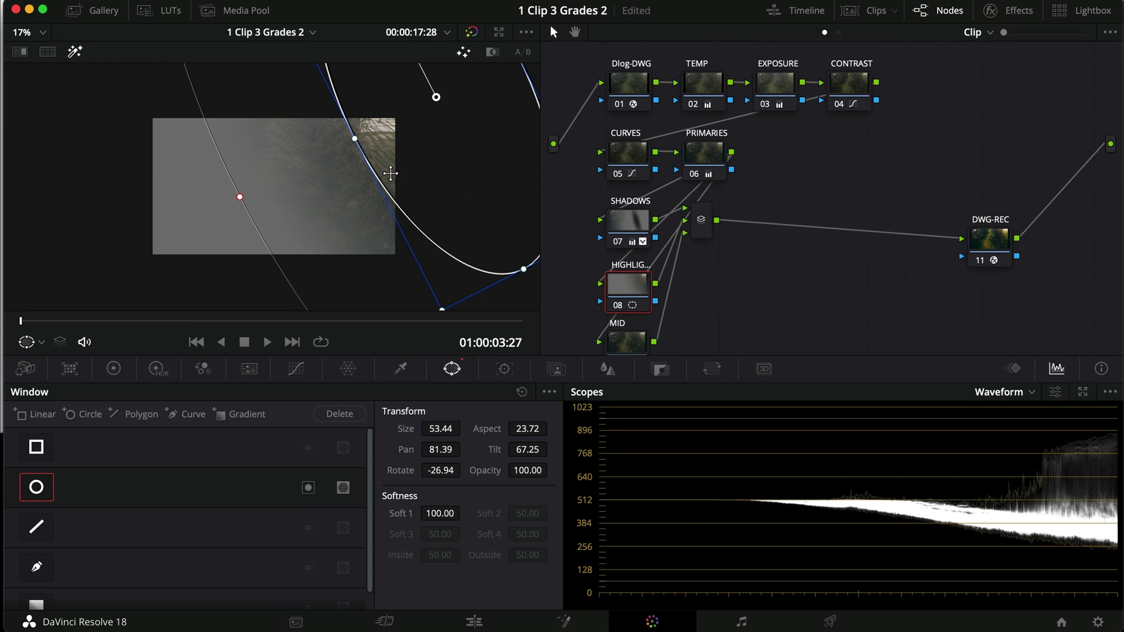
pyautogui.moveTo(355, 144); pyautogui.dragTo(447, 139)
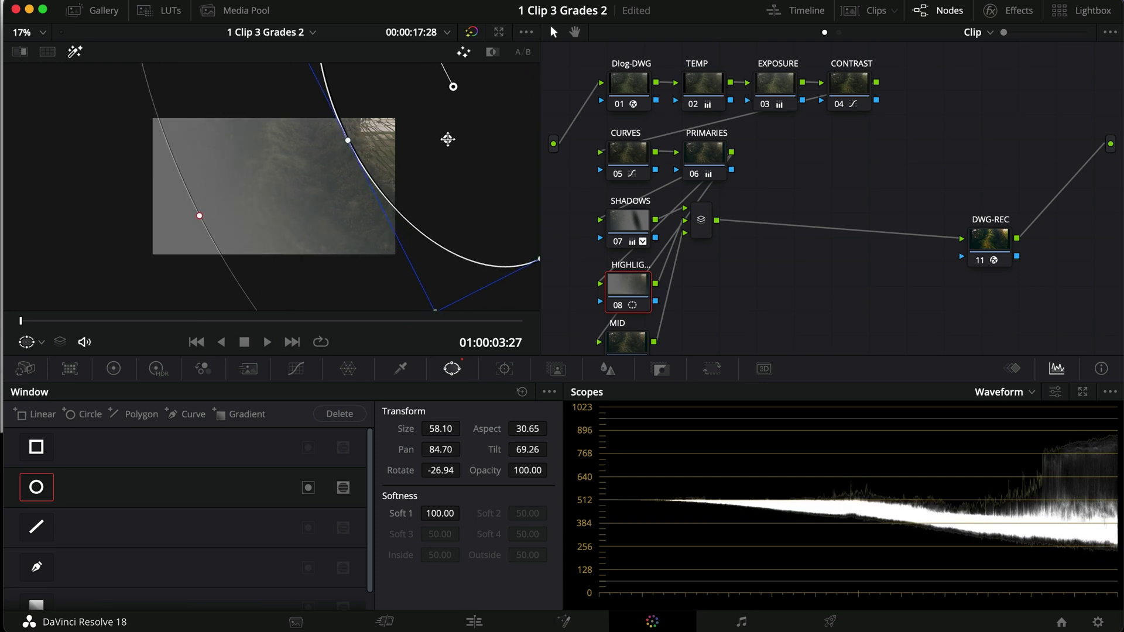
pyautogui.hotkey('shift', 'h')
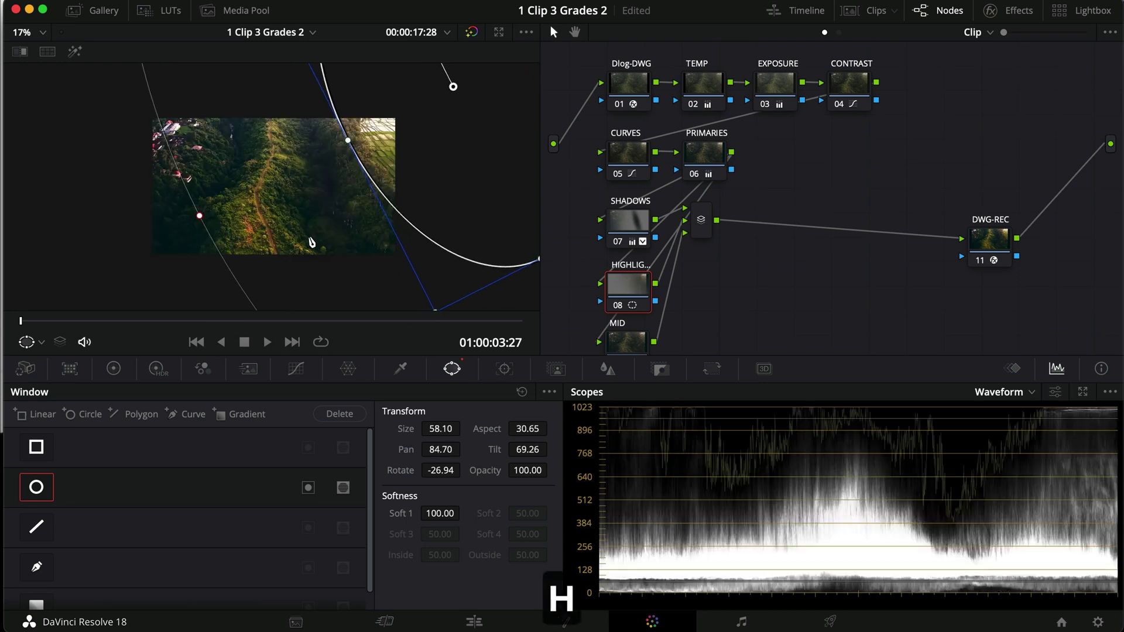
# - Raise the HIGHLIGHTS node's Gamma to 0.08
pyautogui.scroll(3, 311, 242)
pyautogui.click(109, 369)
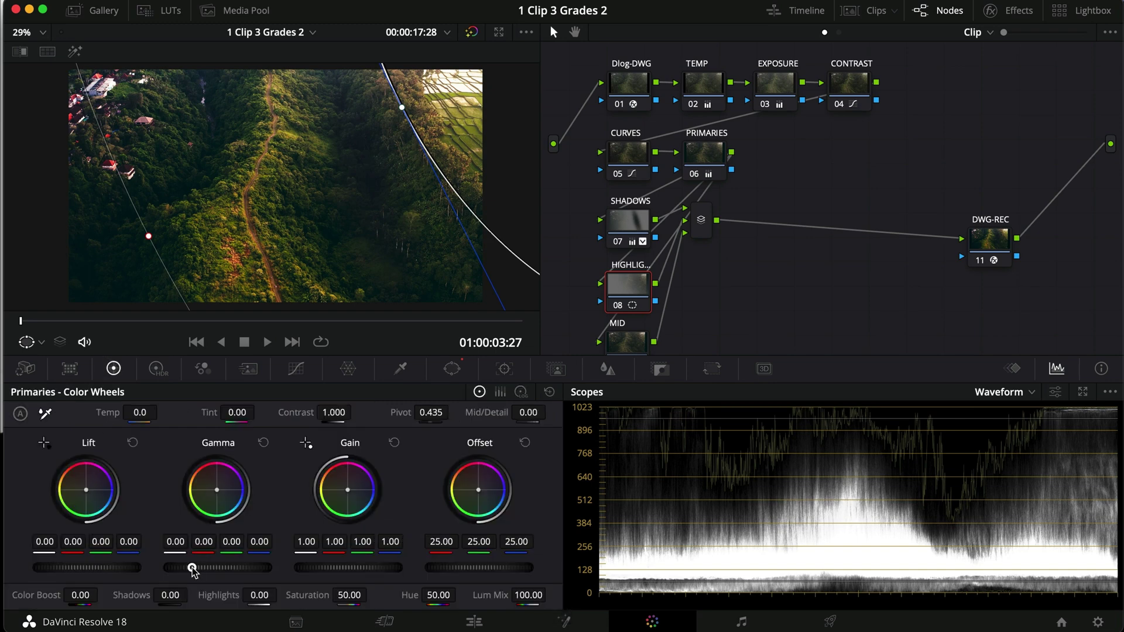
pyautogui.moveTo(192, 569); pyautogui.dragTo(271, 569)
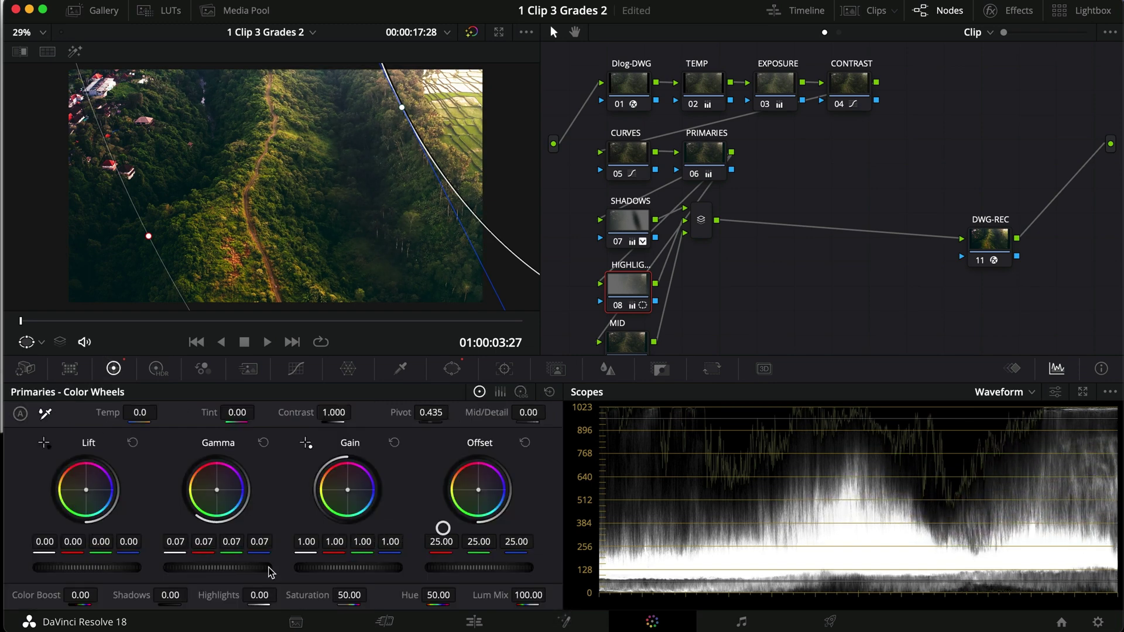
pyautogui.moveTo(257, 573); pyautogui.dragTo(264, 571)
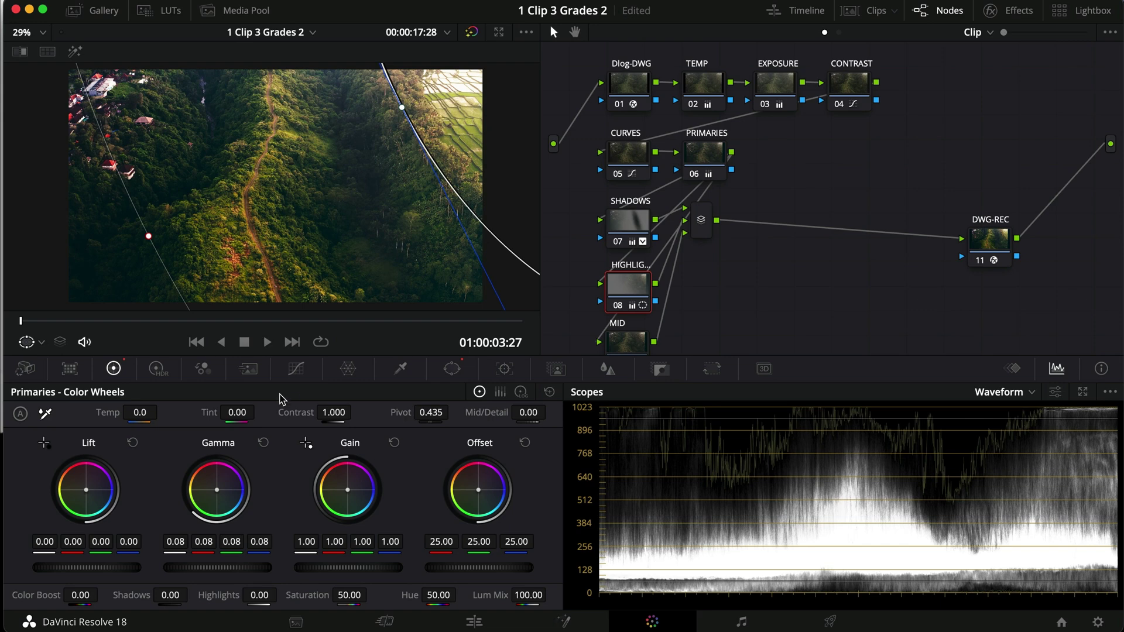
# - Lower the HIGHLIGHTS curve's white point, raise its upper midtones and warm the Gamma to red 0.10, green 0.08 and blue 0.05
pyautogui.click(296, 370)
pyautogui.moveTo(363, 421); pyautogui.dragTo(371, 441)
pyautogui.moveTo(267, 485); pyautogui.dragTo(252, 465)
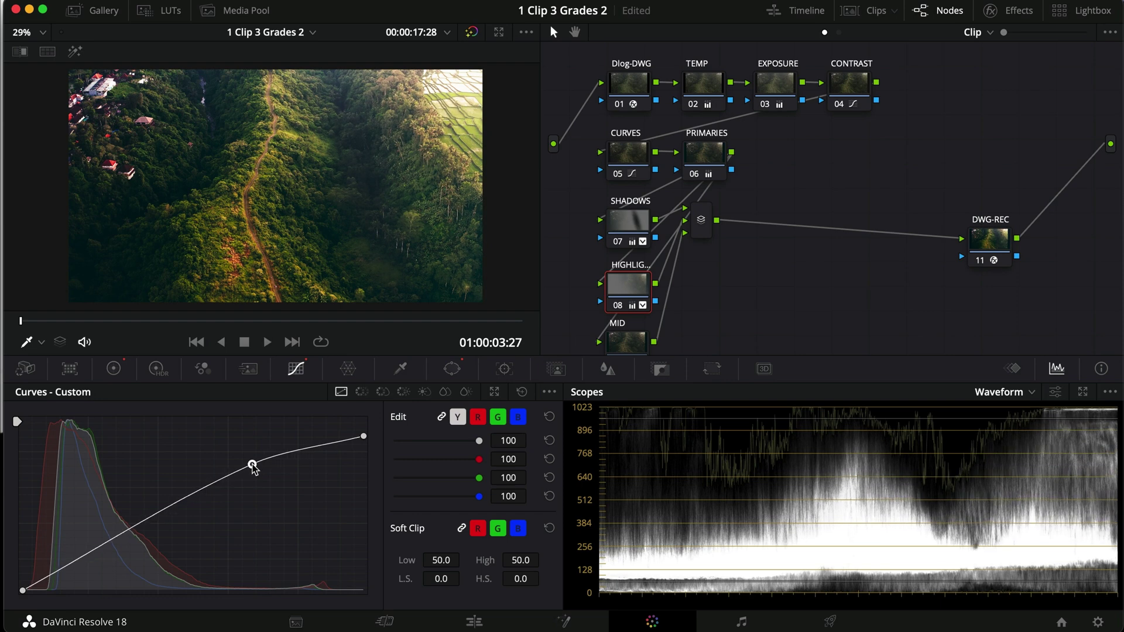
pyautogui.click(114, 369)
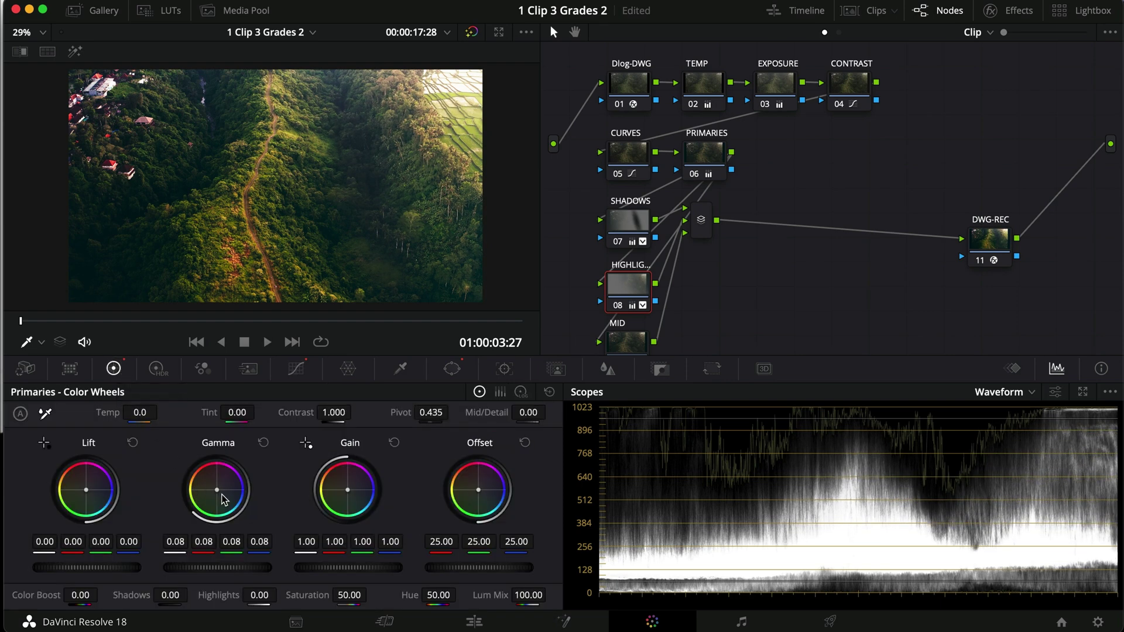
pyautogui.moveTo(214, 491); pyautogui.dragTo(195, 484)
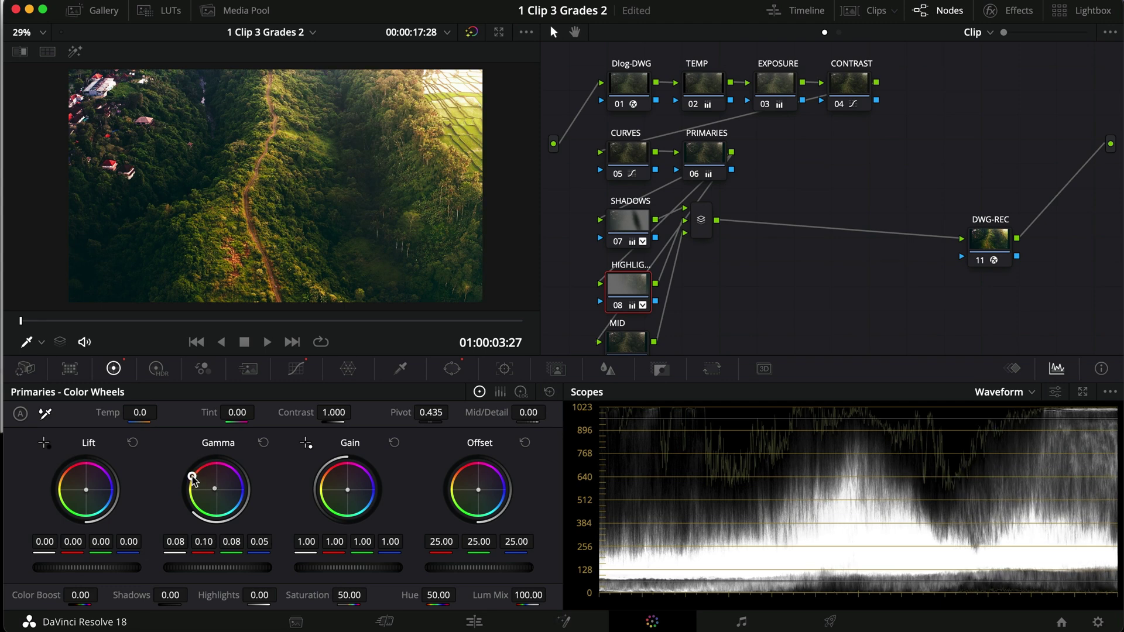
# - Toggle the HIGHLIGHTS node off and on, including in full screen, to compare its effect on the image
pyautogui.press('super+d')
pyautogui.press('super+d')
pyautogui.press('super+d')
pyautogui.press('super+d')
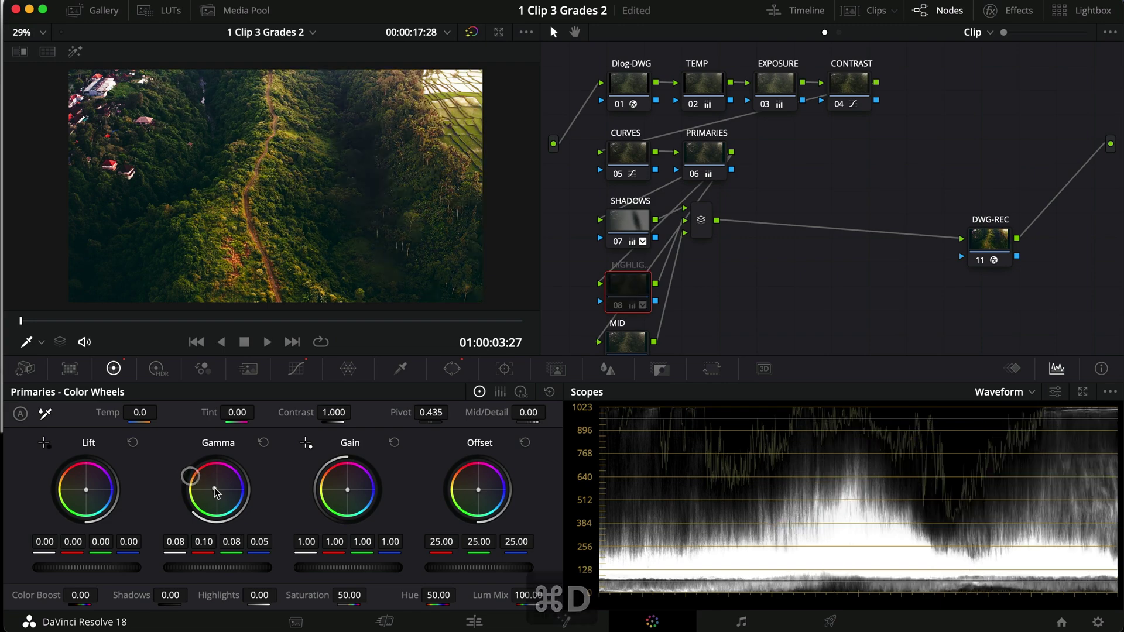
pyautogui.press('super+d')
pyautogui.press('super+d')
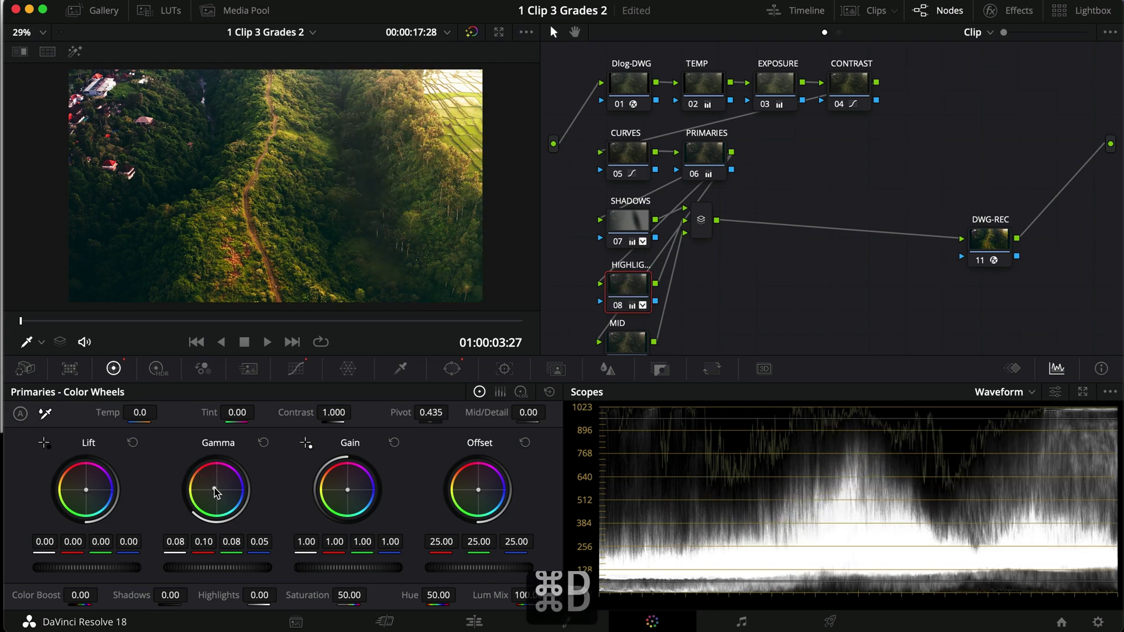
pyautogui.press('super+f')
pyautogui.press('super+d')
pyautogui.press('super+d')
pyautogui.press('super+f')
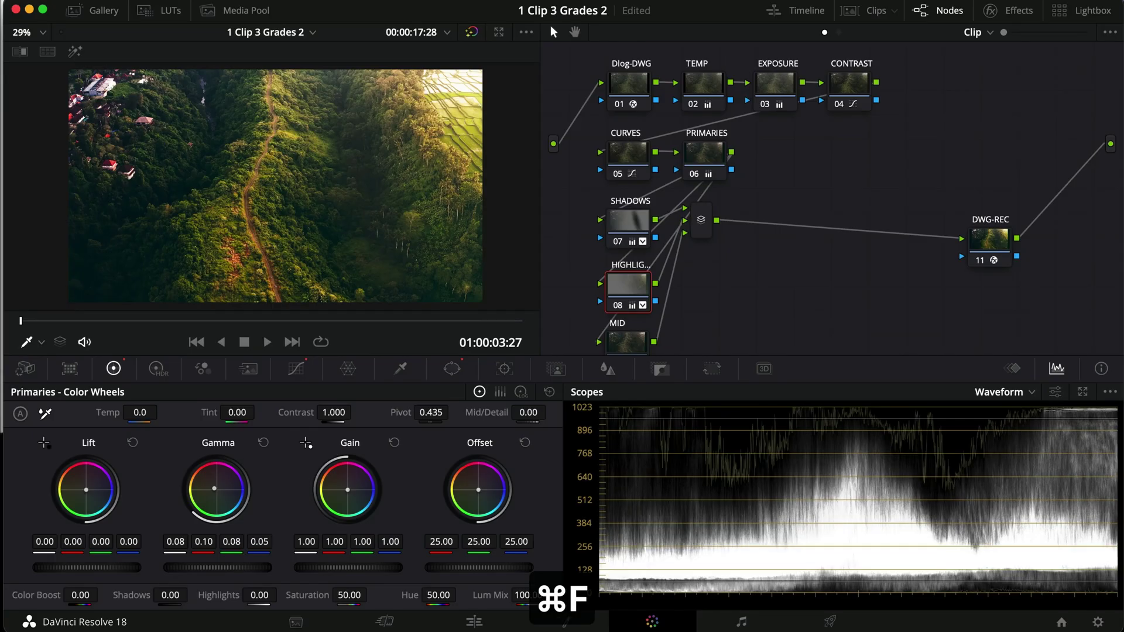
pyautogui.press('super+d')
pyautogui.press('super+d')
pyautogui.press('super+d')
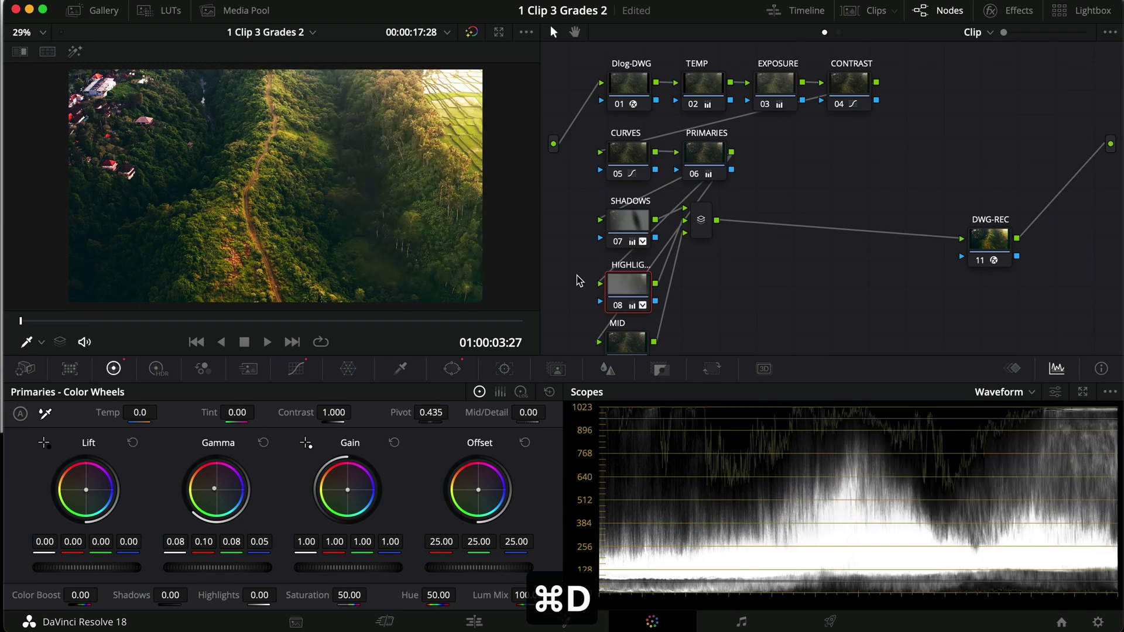
# - Select the SHADOWS and HIGHLIGHTS nodes together and toggle them off and on to compare their combined effect
pyautogui.moveTo(728, 313); pyautogui.dragTo(567, 206)
pyautogui.press('super+d')
pyautogui.press('super+d')
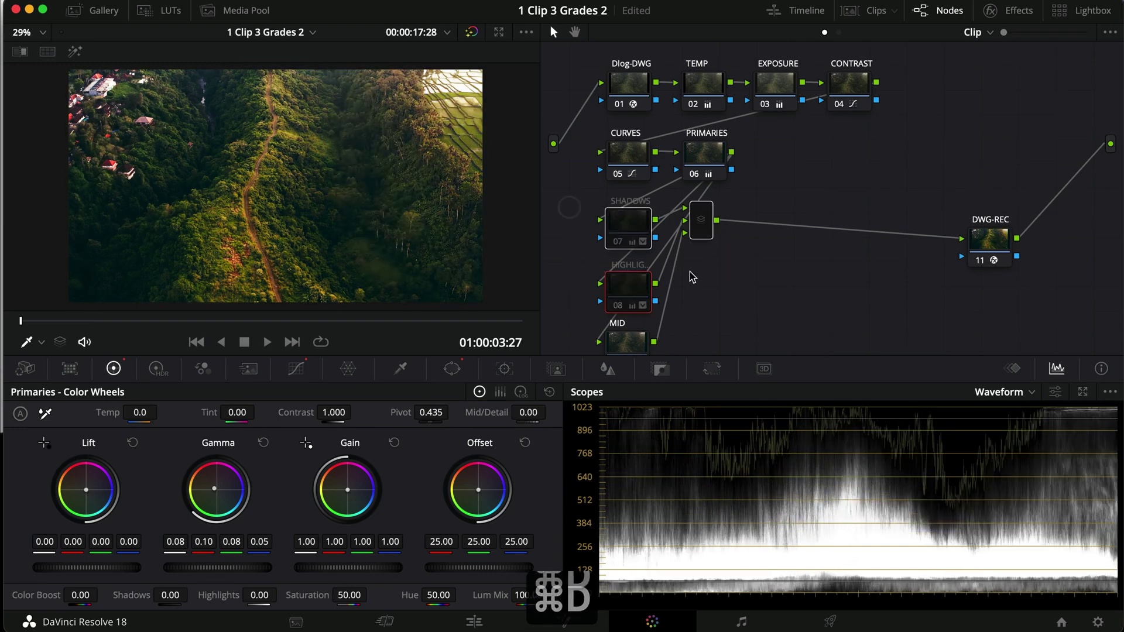
pyautogui.press('super+d')
pyautogui.press('super+d')
pyautogui.press('super+d')
pyautogui.press('super+d')
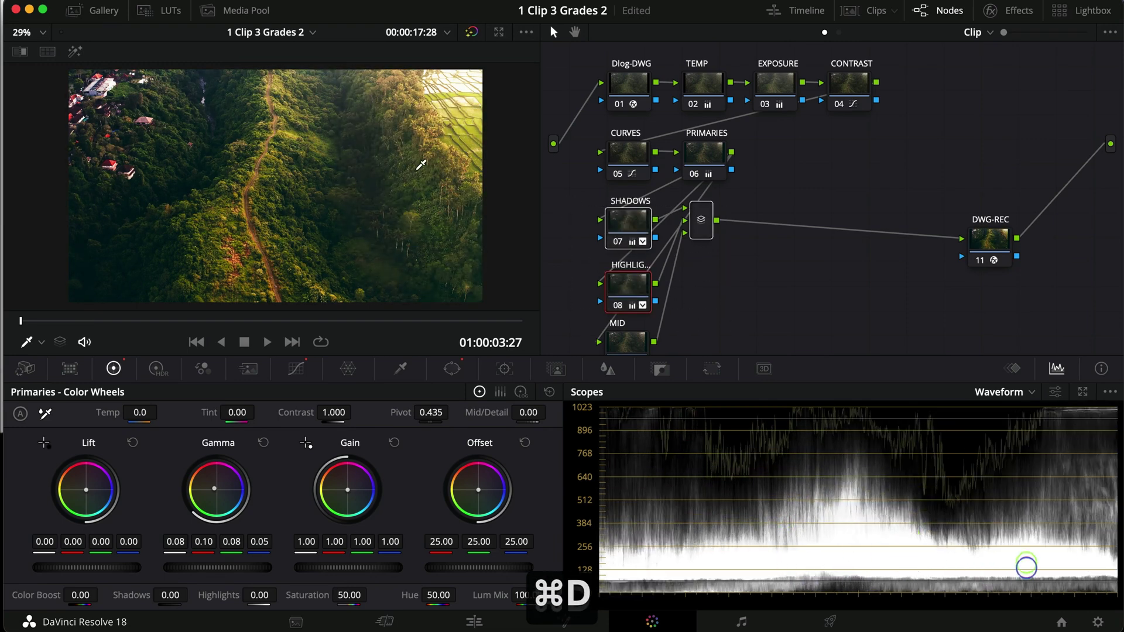
# - Add a circle window to the MID node and shape and position it over the ridge path
pyautogui.click(824, 273)
pyautogui.click(628, 339)
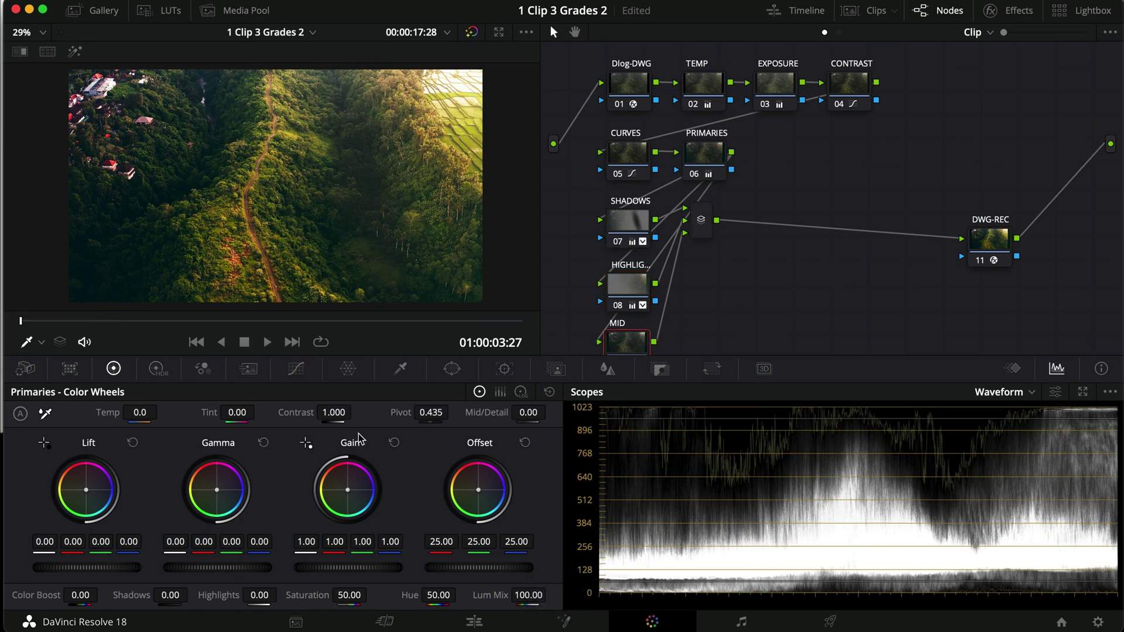
pyautogui.click(452, 368)
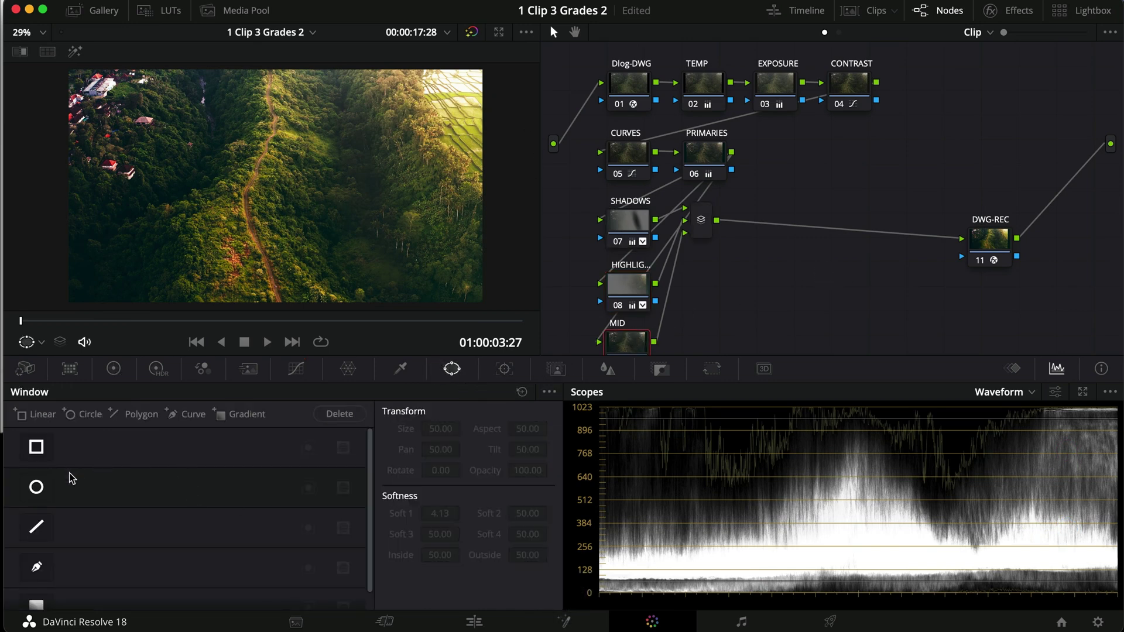
pyautogui.click(41, 483)
pyautogui.moveTo(287, 232); pyautogui.dragTo(264, 280)
pyautogui.moveTo(270, 191); pyautogui.dragTo(269, 234)
pyautogui.moveTo(286, 221); pyautogui.dragTo(284, 225)
# - Anchor the lower part of the MID node's custom curve and raise its upper midtones slightly
pyautogui.click(291, 368)
pyautogui.click(120, 546)
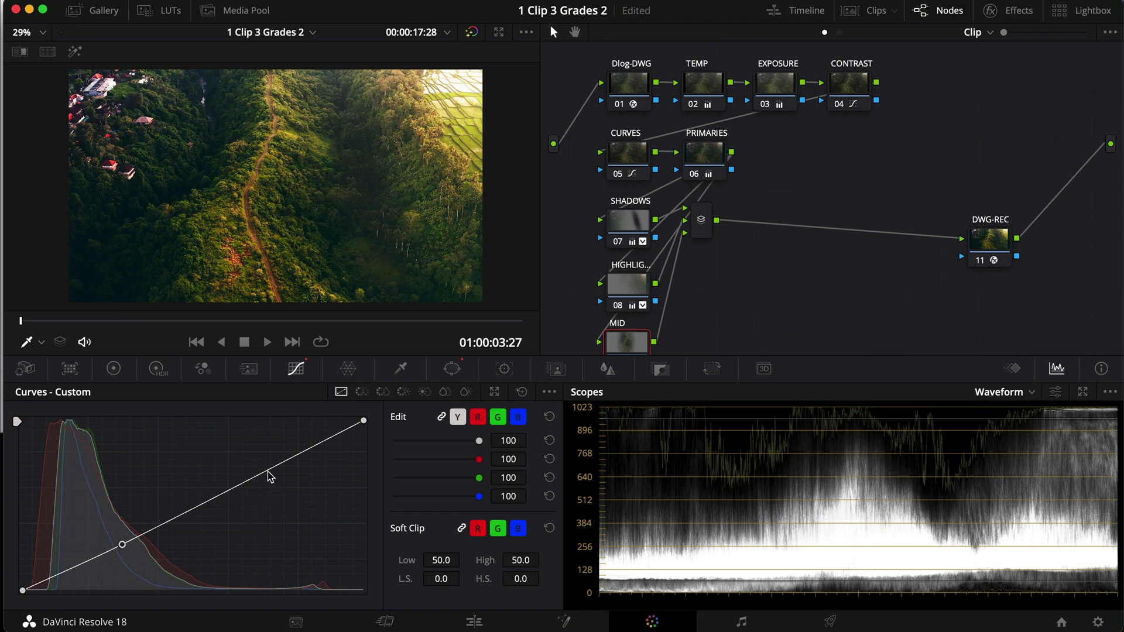
pyautogui.moveTo(270, 475); pyautogui.dragTo(273, 465)
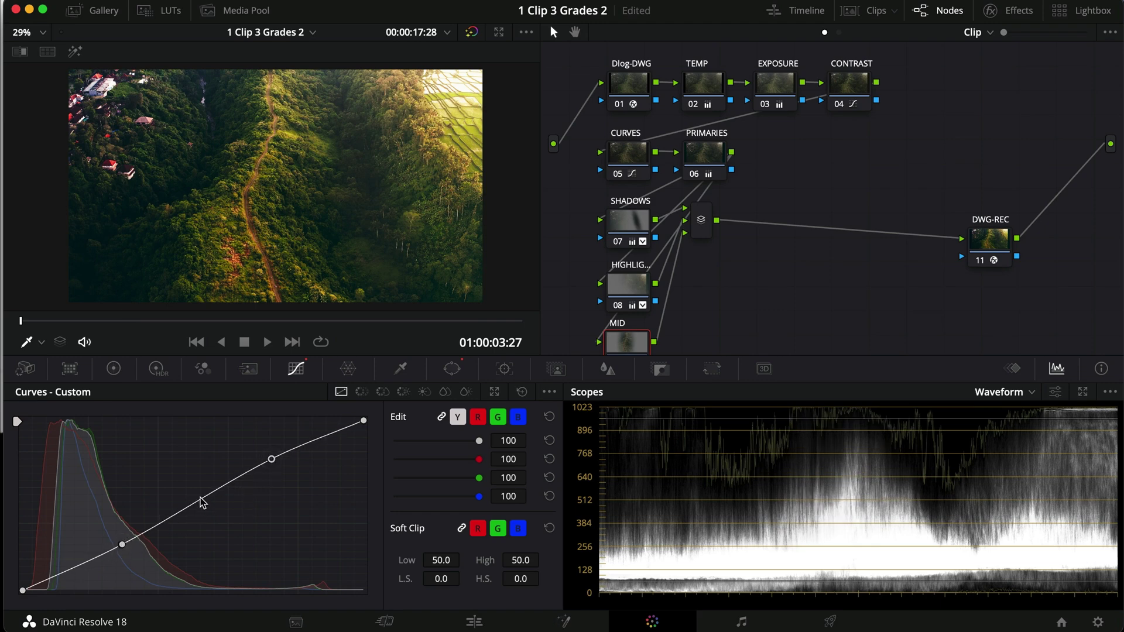
# - Toggle the MID node off and on, including in full screen, to compare its windowed curve adjustment
pyautogui.press('super+d')
pyautogui.press('super+d')
pyautogui.press('super+f')
pyautogui.press('super+d')
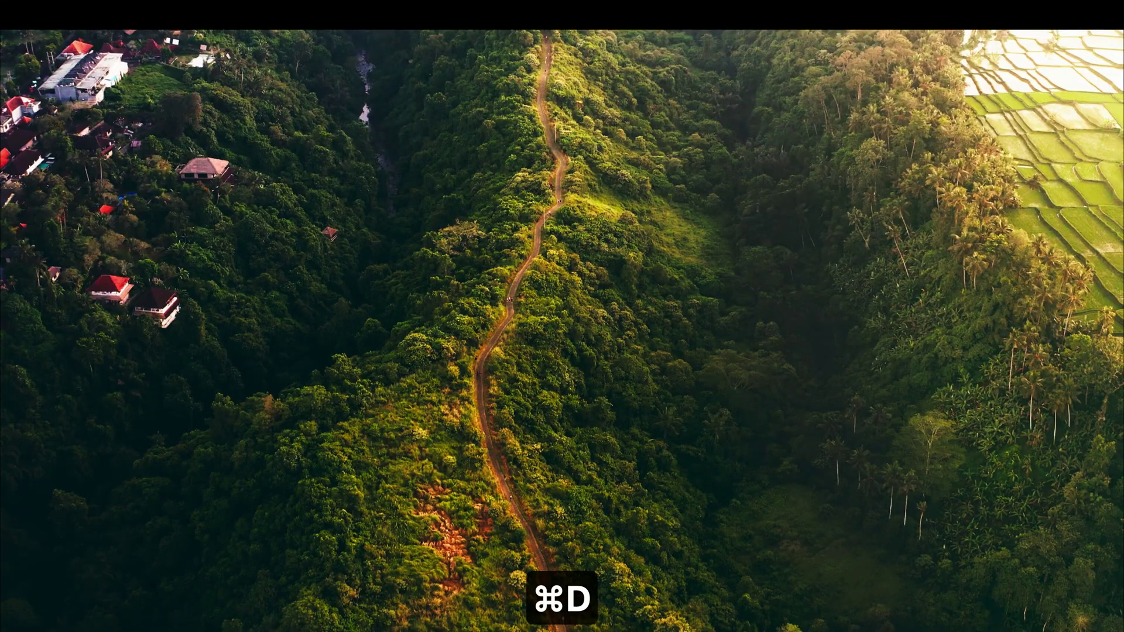
pyautogui.press('super+f')
# - Set the MID node's Offset to 30.70, Gain to 0.95, Lift to -0.01 and Gamma to 0.02
pyautogui.click(114, 369)
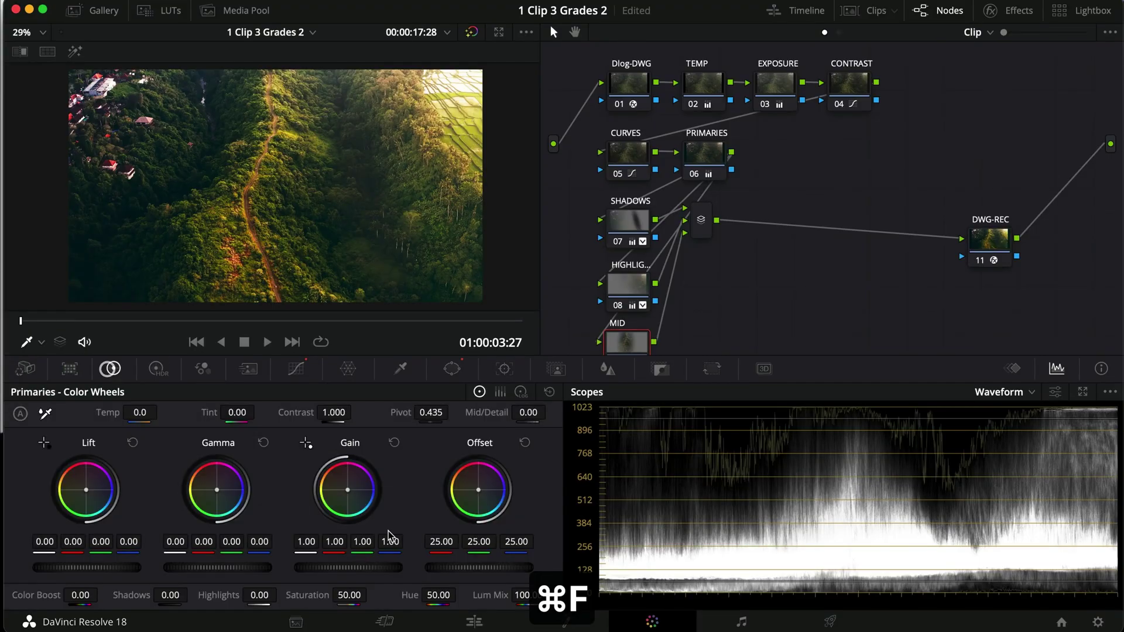
pyautogui.moveTo(454, 571); pyautogui.dragTo(627, 539)
pyautogui.moveTo(343, 568); pyautogui.dragTo(299, 571)
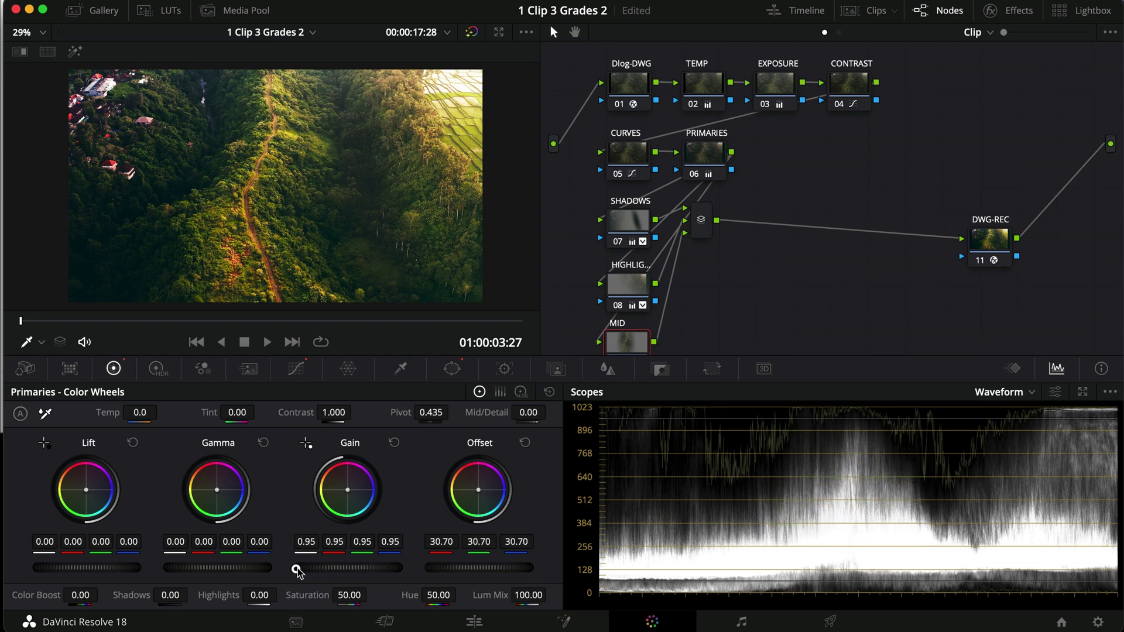
pyautogui.moveTo(125, 568); pyautogui.dragTo(89, 570)
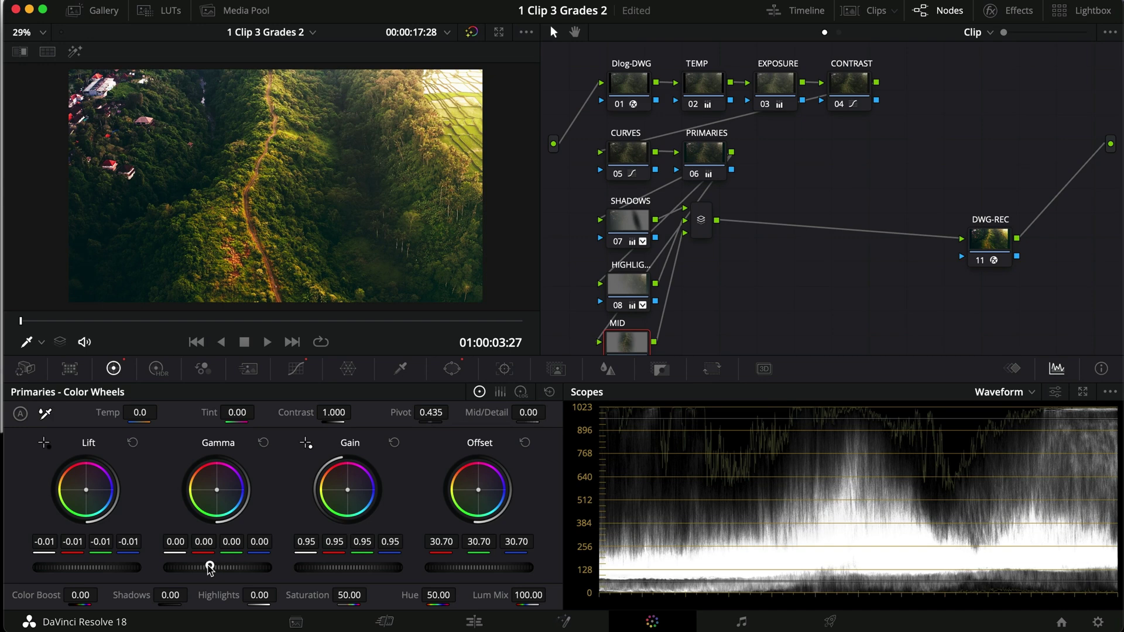
pyautogui.moveTo(210, 568); pyautogui.dragTo(258, 569)
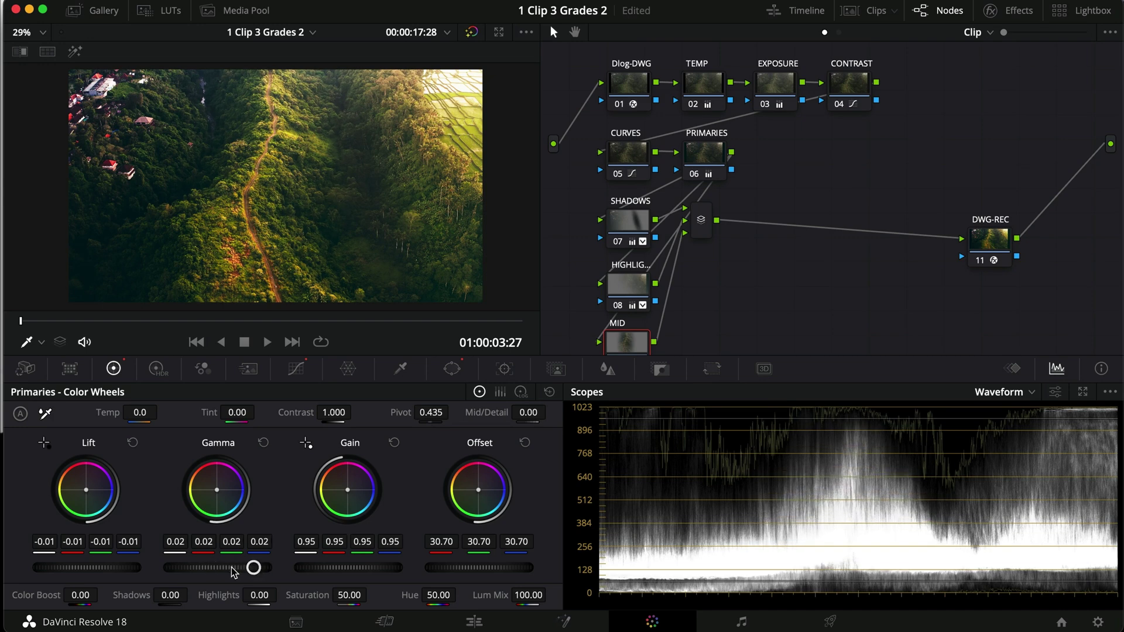
# - Warm the MID node's Gamma by lowering blue to 0.01, and reduce its Gain to 0.94
pyautogui.press('super+d')
pyautogui.moveTo(217, 497)
pyautogui.mouseDown()
pyautogui.moveTo(205, 475)
pyautogui.moveTo(212, 488)
pyautogui.mouseUp()
pyautogui.moveTo(367, 571); pyautogui.dragTo(303, 576)
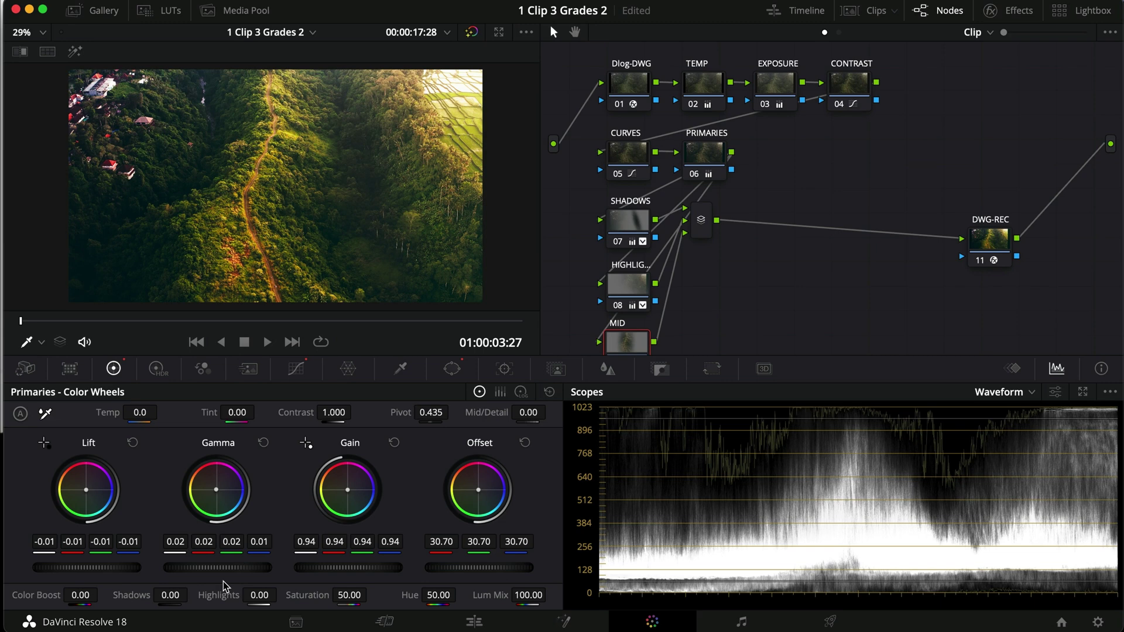
# - Anchor the MID node's Hue Vs Sat curve on both sides and lower the yellow-green saturation to 0.73 at input hue 338.51
pyautogui.click(297, 368)
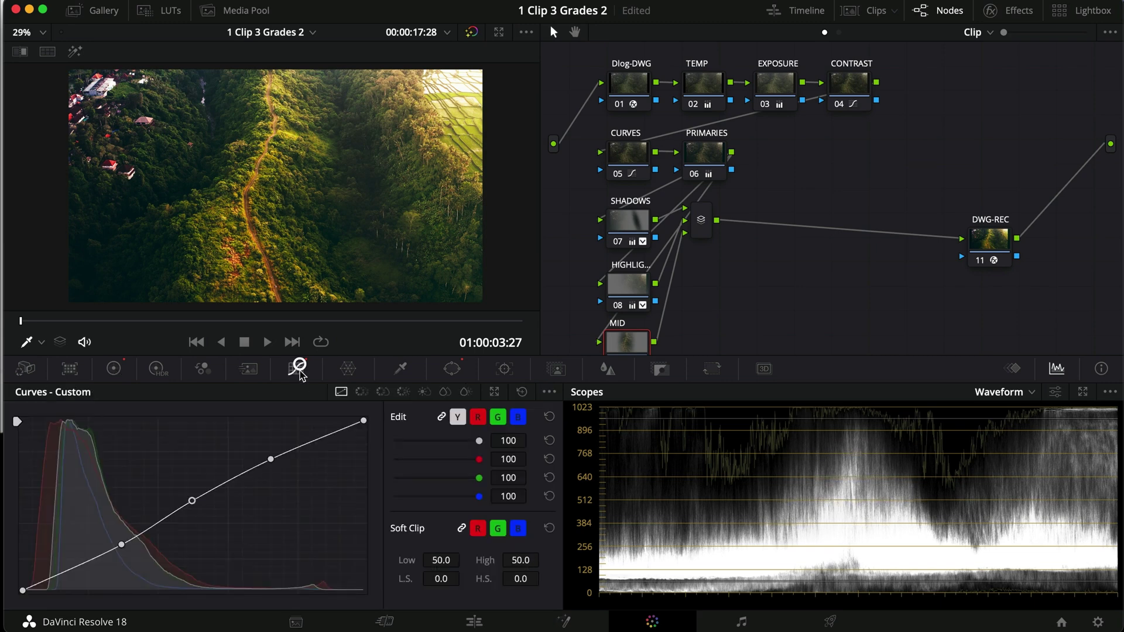
pyautogui.click(361, 392)
pyautogui.click(382, 392)
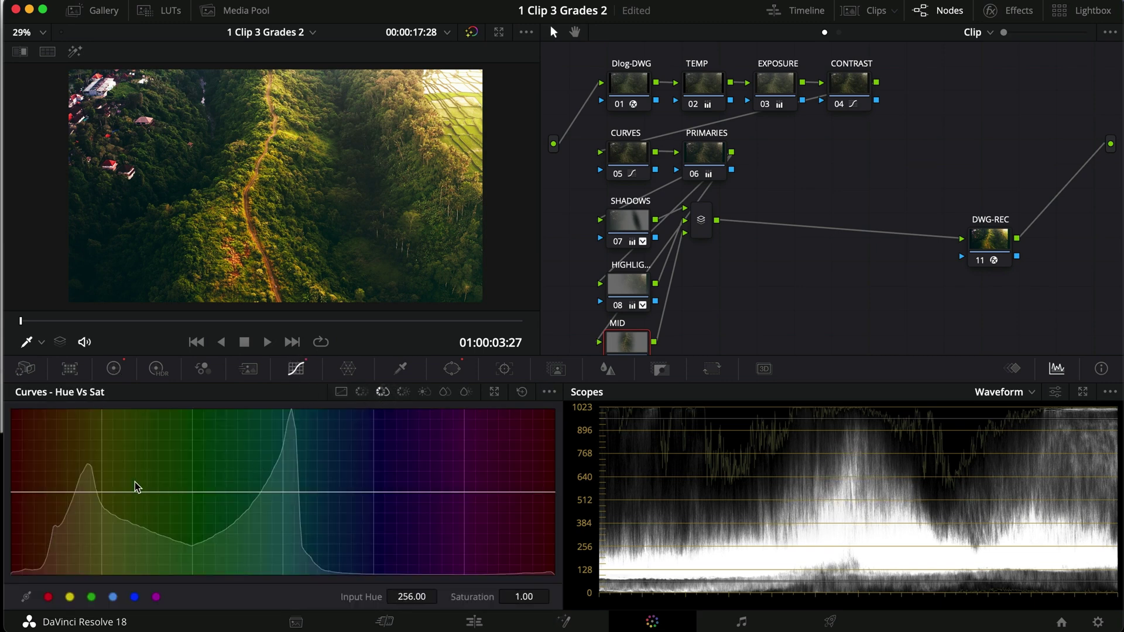
pyautogui.click(17, 493)
pyautogui.click(250, 492)
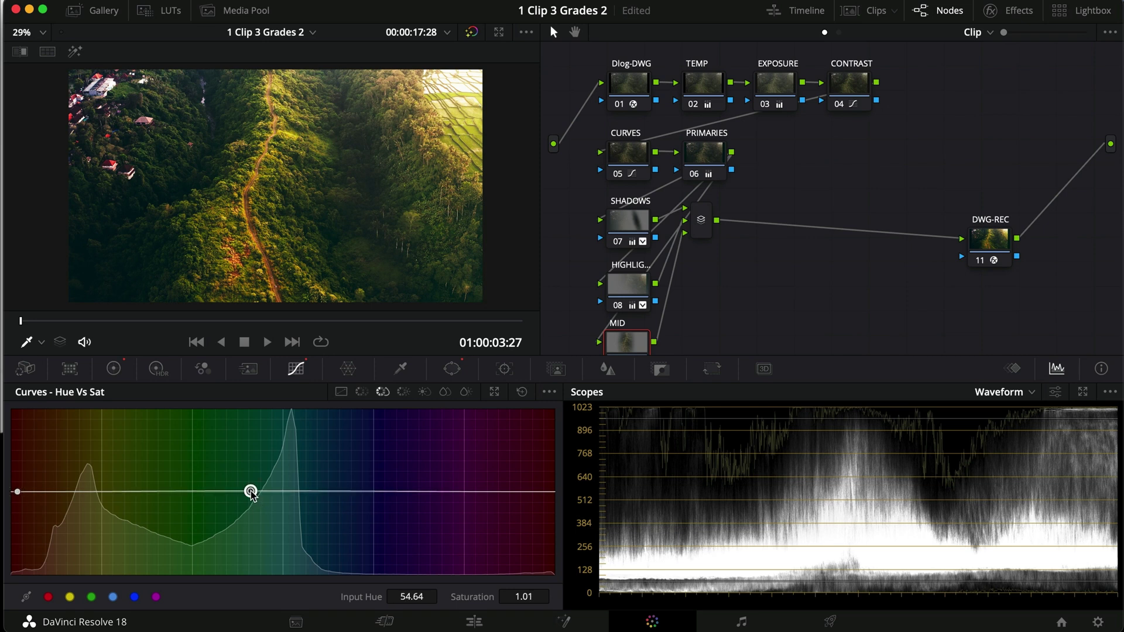
pyautogui.moveTo(138, 492); pyautogui.dragTo(135, 518)
# - Toggle the MID node off and on in full screen to examine its overall effect
pyautogui.press('super+d')
pyautogui.press('super+f')
pyautogui.press('super+d')
pyautogui.press('super+d')
pyautogui.press('super+d')
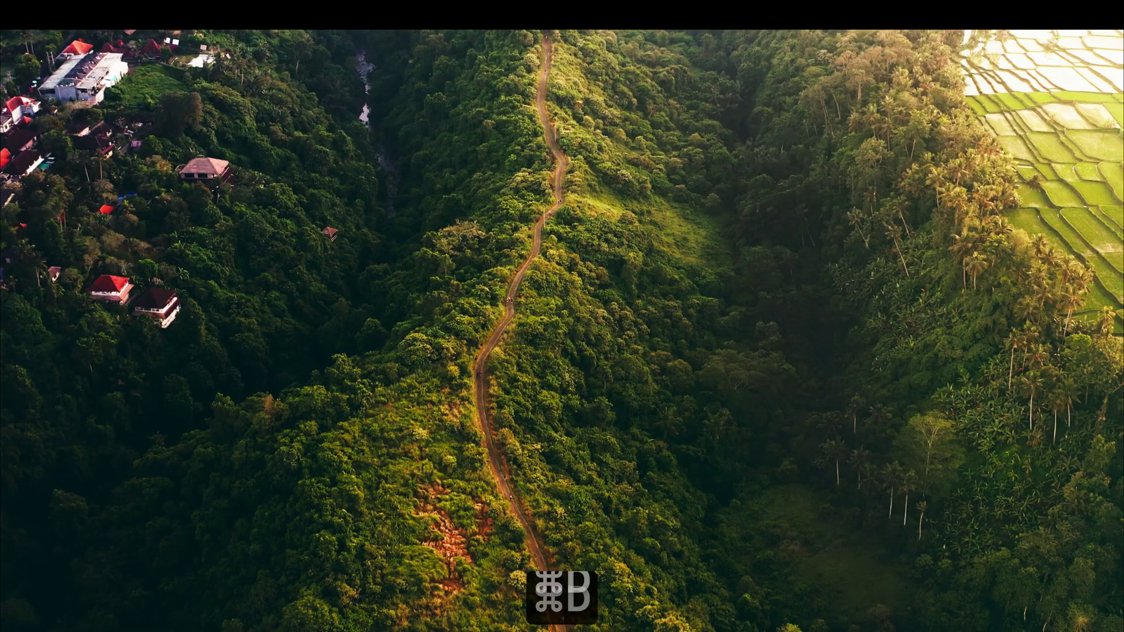
pyautogui.press('super+d')
pyautogui.press('super+f')
# - Select the SHADOWS, HIGHLIGHTS and MID nodes together, toggle them repeatedly to compare their combined effect, and save the project
pyautogui.moveTo(740, 348); pyautogui.dragTo(582, 192)
pyautogui.press('super+d')
pyautogui.press('super+d')
pyautogui.press('super+d')
pyautogui.press('super+d')
pyautogui.press('super+f')
pyautogui.press('super+d')
pyautogui.press('super+d')
pyautogui.press('super+d')
pyautogui.press('super+d')
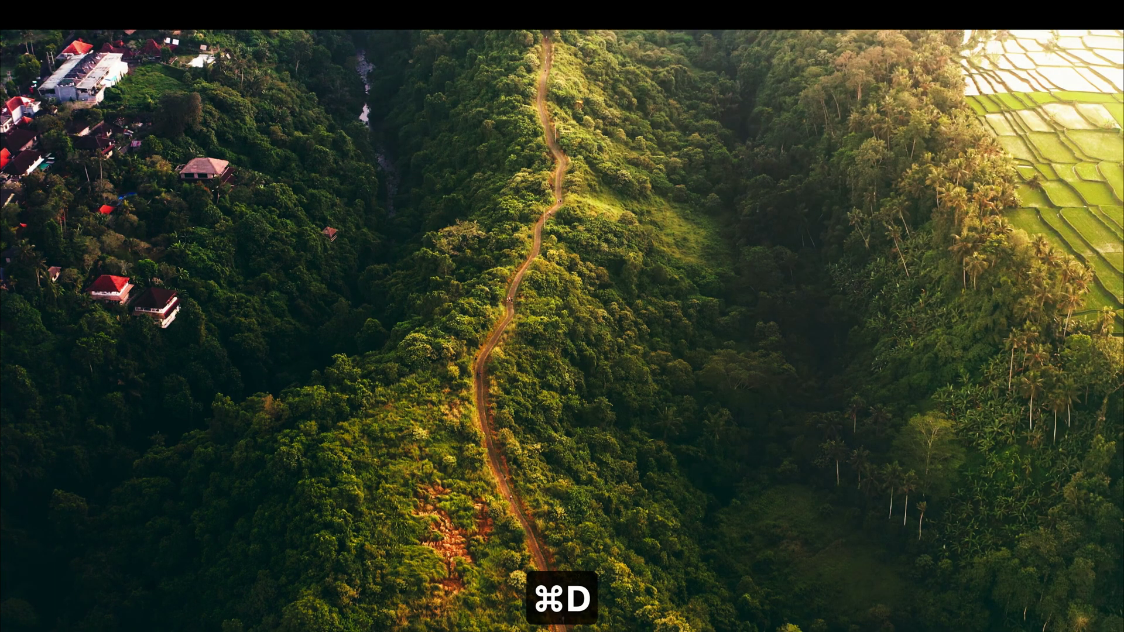
pyautogui.press('super+d')
pyautogui.press('super+d')
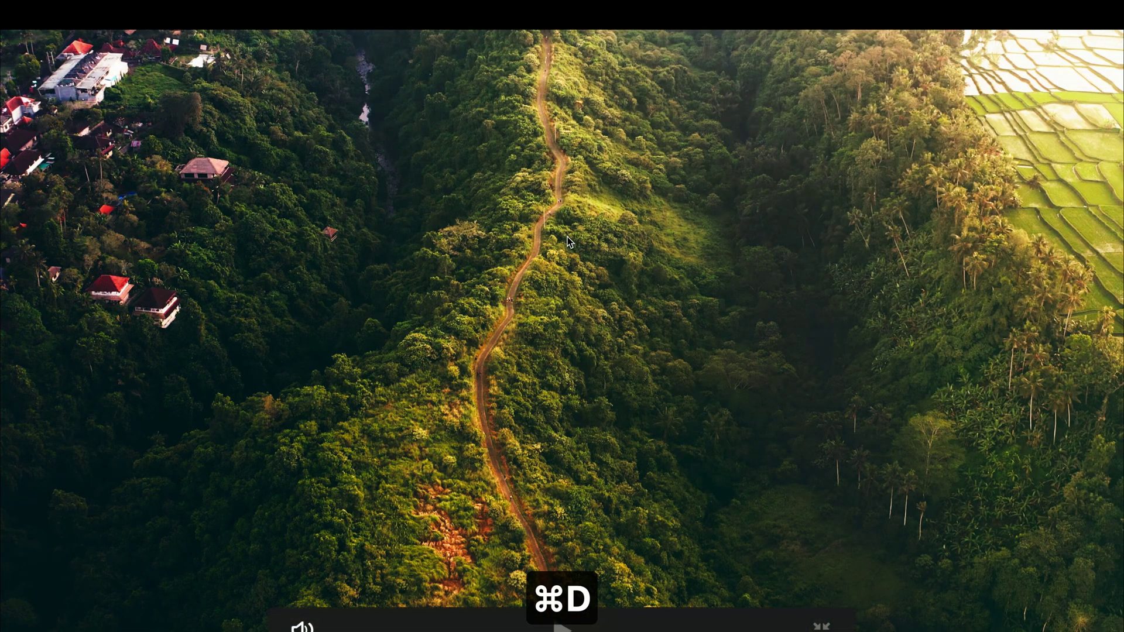
pyautogui.press('super+d')
pyautogui.press('super+d')
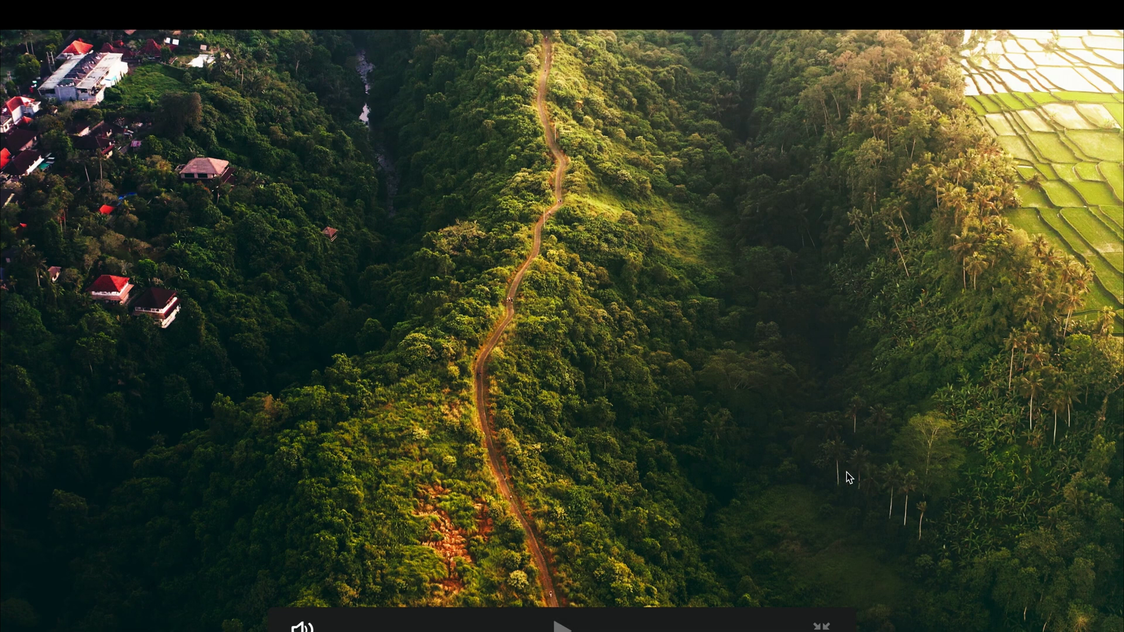
pyautogui.press('super+d')
pyautogui.press('super+d')
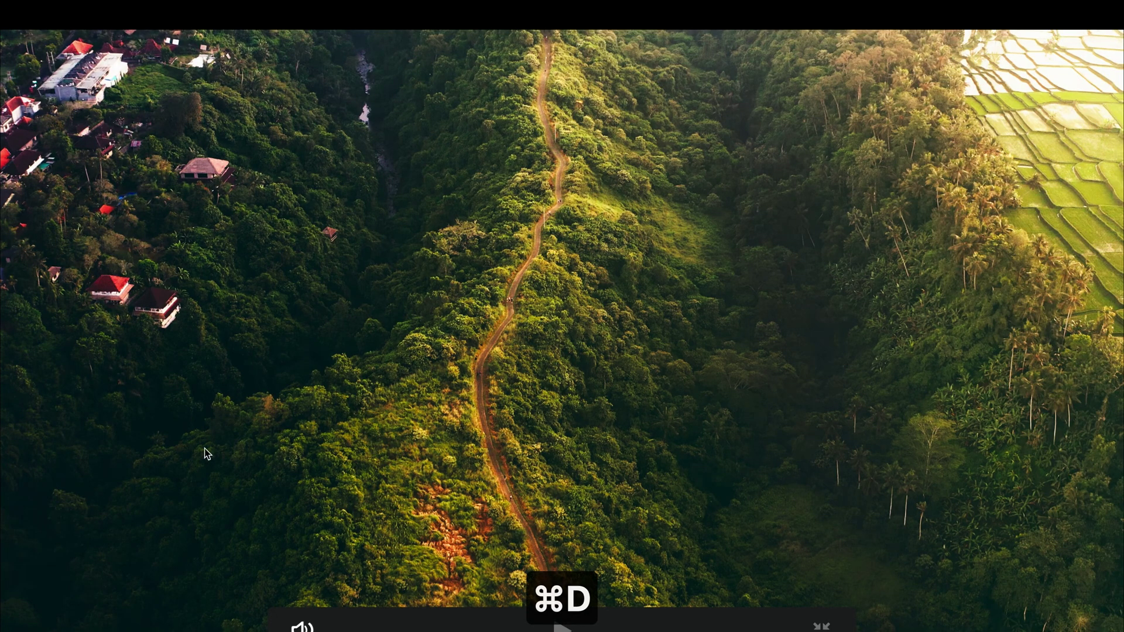
pyautogui.press('super+f')
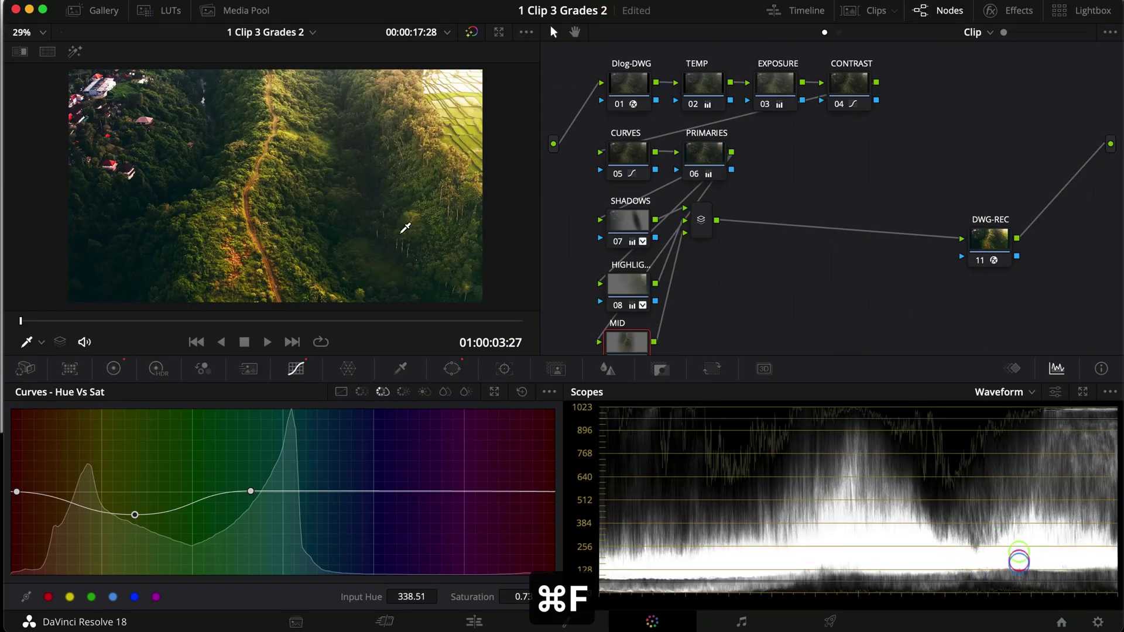
pyautogui.press('super+s')
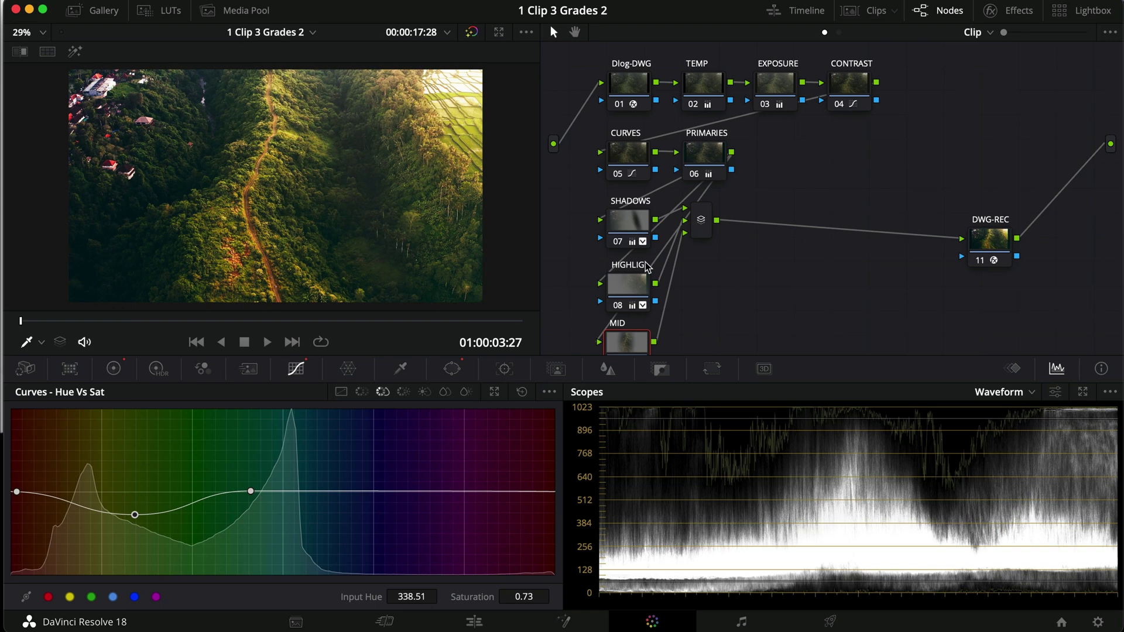
# - Darken the SHADOWS node by setting Gamma to -0.10 and Gain to 0.88, and compare it in full screen
pyautogui.click(632, 248)
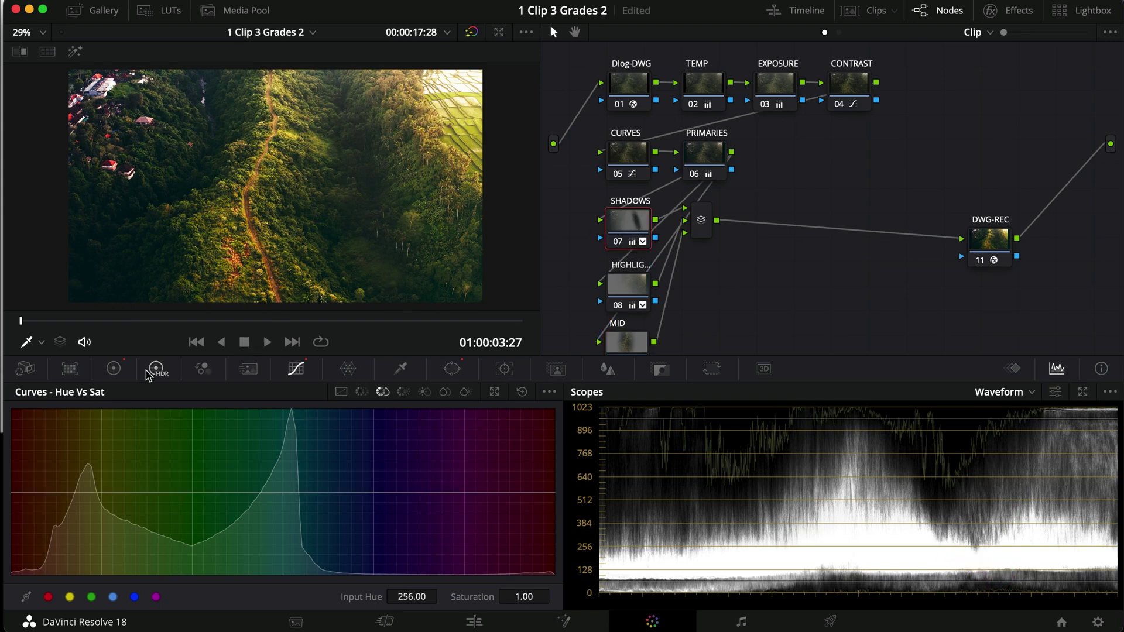
pyautogui.click(116, 367)
pyautogui.moveTo(246, 568); pyautogui.dragTo(65, 590)
pyautogui.moveTo(230, 567); pyautogui.dragTo(130, 559)
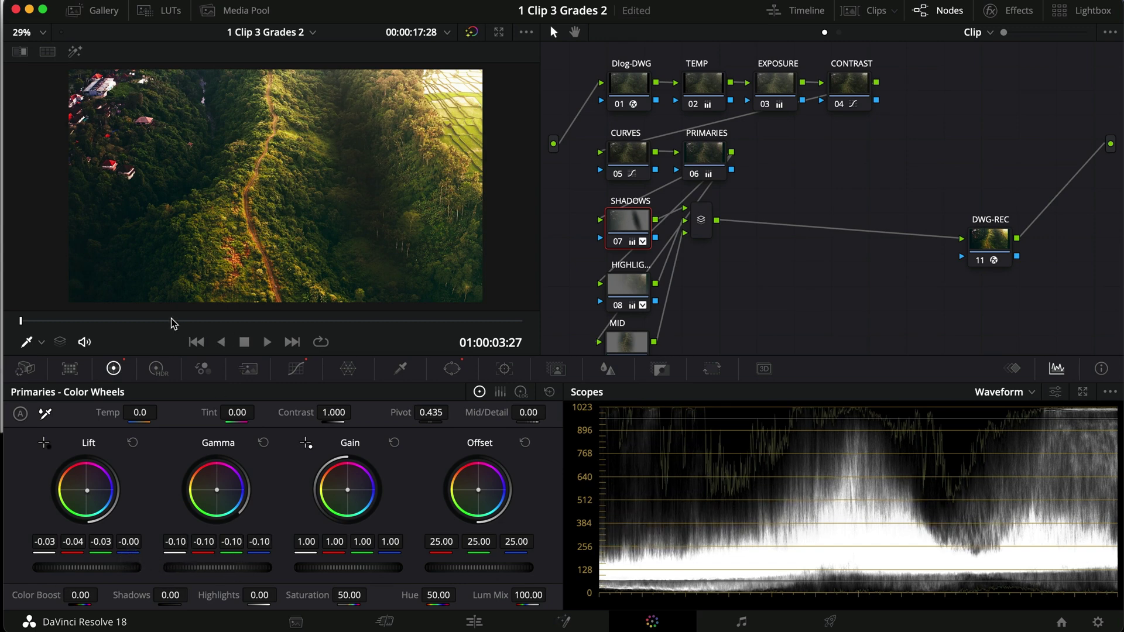
pyautogui.moveTo(365, 570); pyautogui.dragTo(269, 576)
pyautogui.press('super+d')
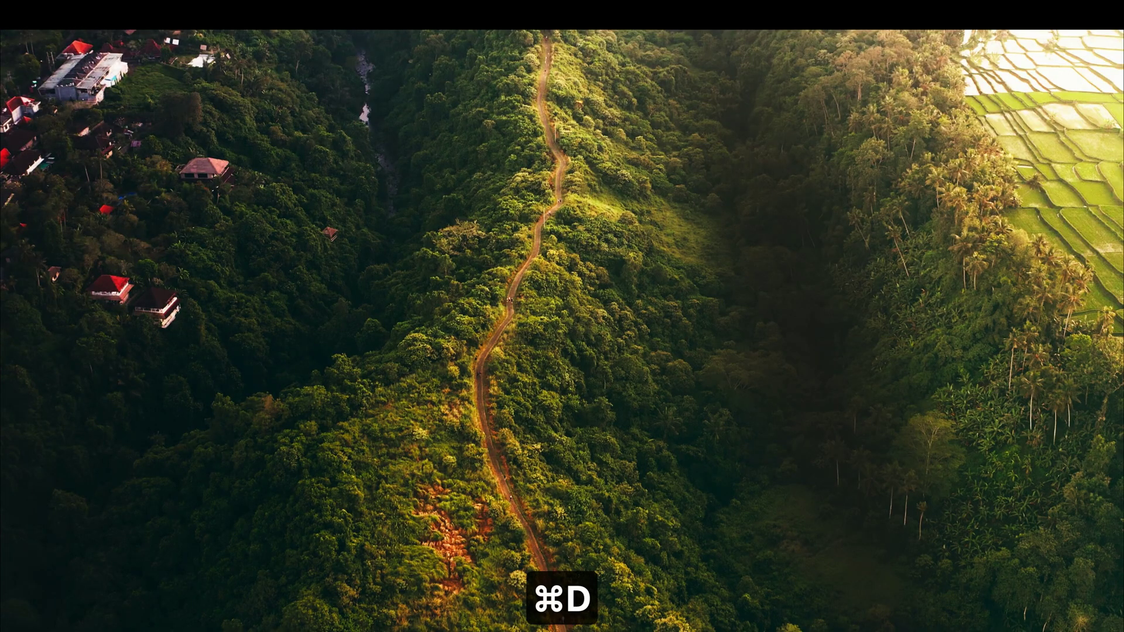
pyautogui.press('super+f')
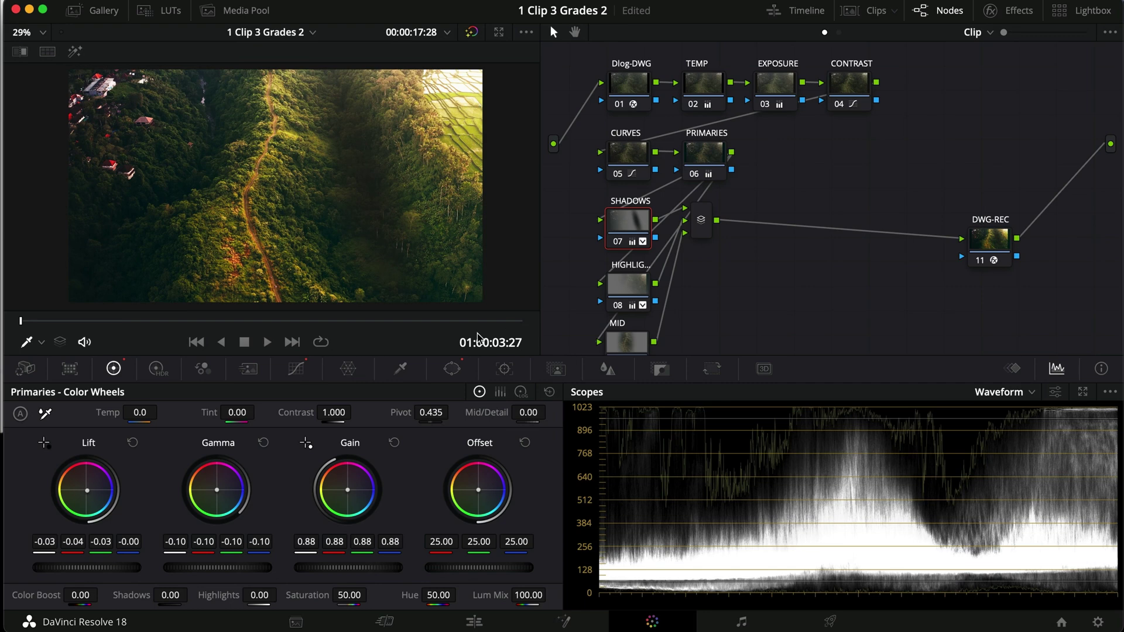
# - Reposition the SHADOWS node's ellipse over the dark valley, set Soft 1 to 83.55, and check the result in full screen
pyautogui.click(456, 369)
pyautogui.moveTo(342, 204); pyautogui.dragTo(375, 210)
pyautogui.moveTo(336, 99)
pyautogui.mouseDown()
pyautogui.moveTo(338, 128)
pyautogui.moveTo(331, 112)
pyautogui.mouseUp()
pyautogui.moveTo(403, 183); pyautogui.dragTo(383, 191)
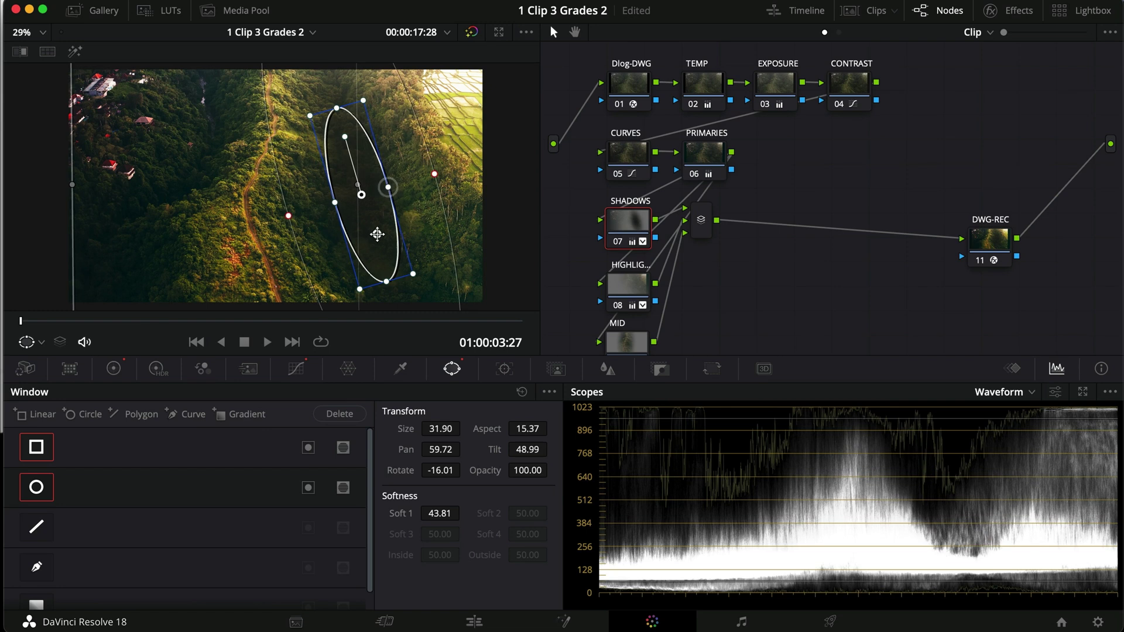
pyautogui.moveTo(432, 514); pyautogui.dragTo(475, 518)
pyautogui.press('super+f')
pyautogui.press('super+d')
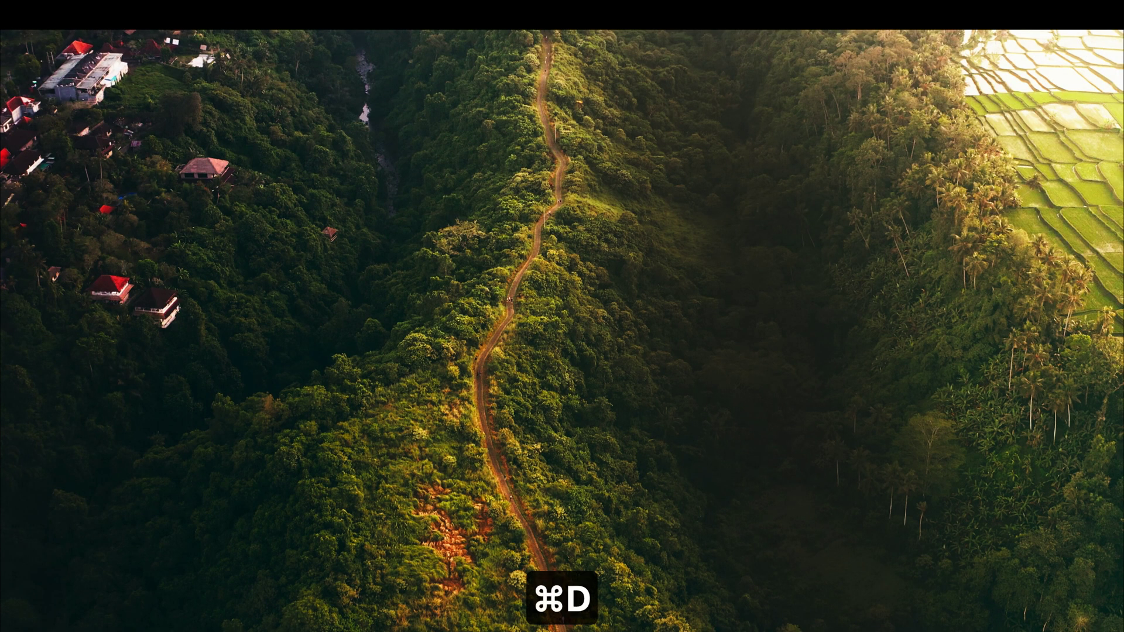
pyautogui.press('super+f')
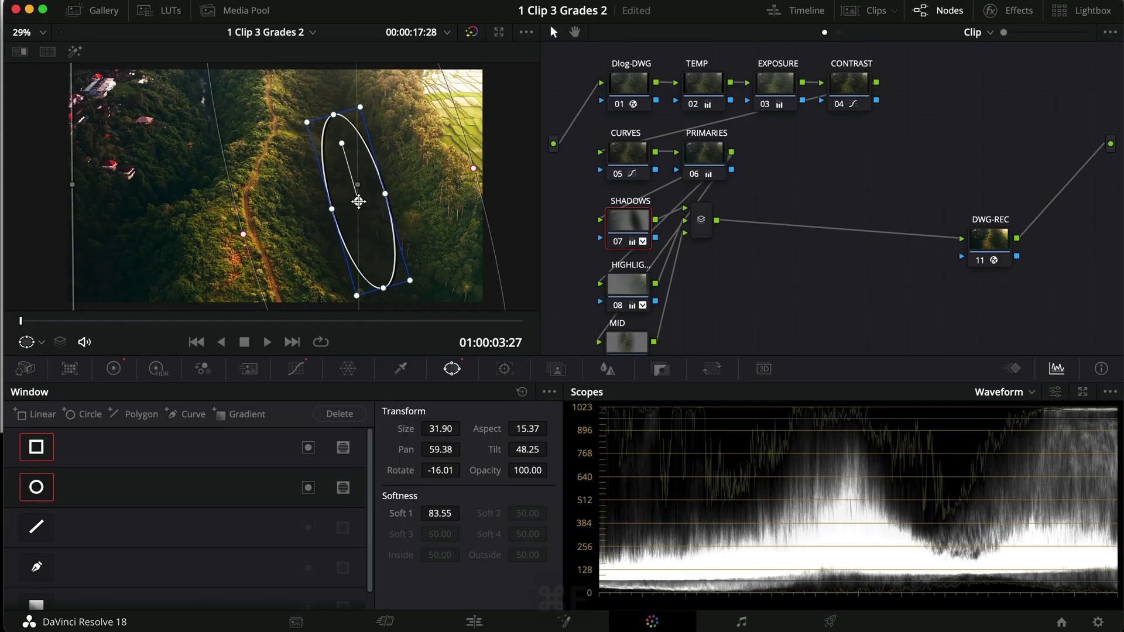
# - Set the SHADOWS Lift to 0.02 with red 0.00, green 0.02 and blue 0.04, and raise its custom curve's black point
pyautogui.click(113, 367)
pyautogui.moveTo(77, 571); pyautogui.dragTo(171, 561)
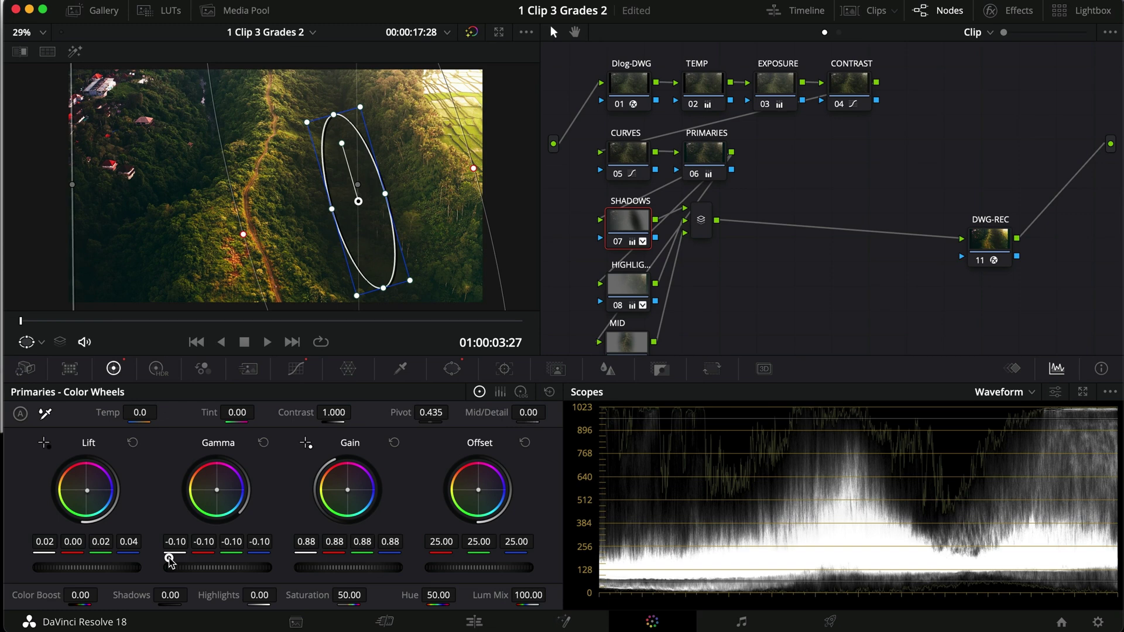
pyautogui.click(297, 369)
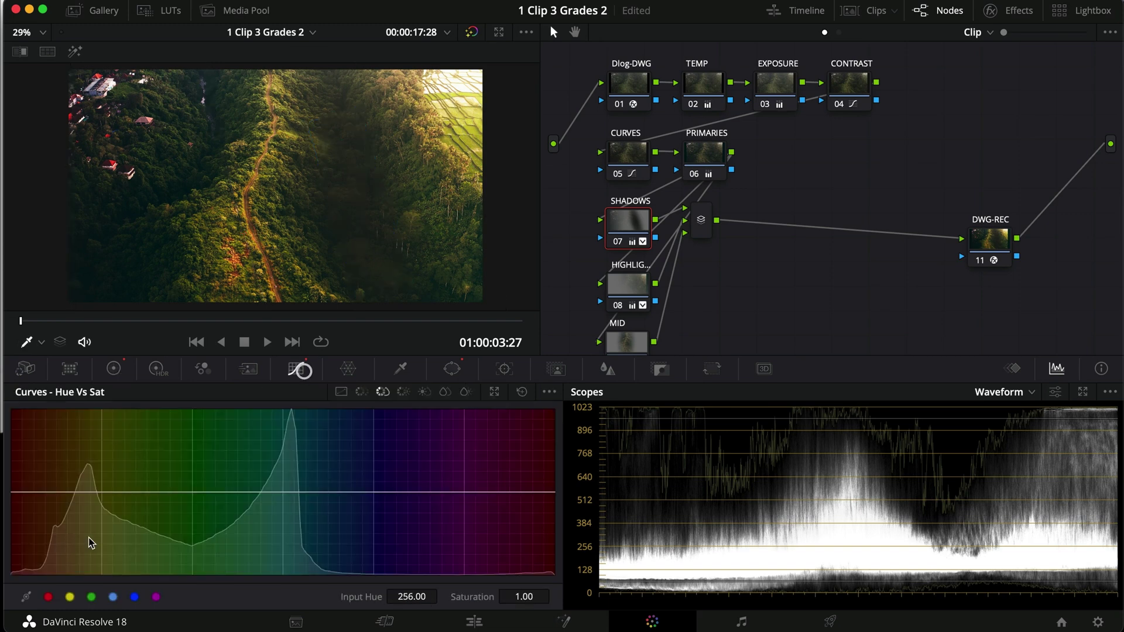
pyautogui.click(346, 389)
pyautogui.moveTo(23, 576); pyautogui.dragTo(22, 587)
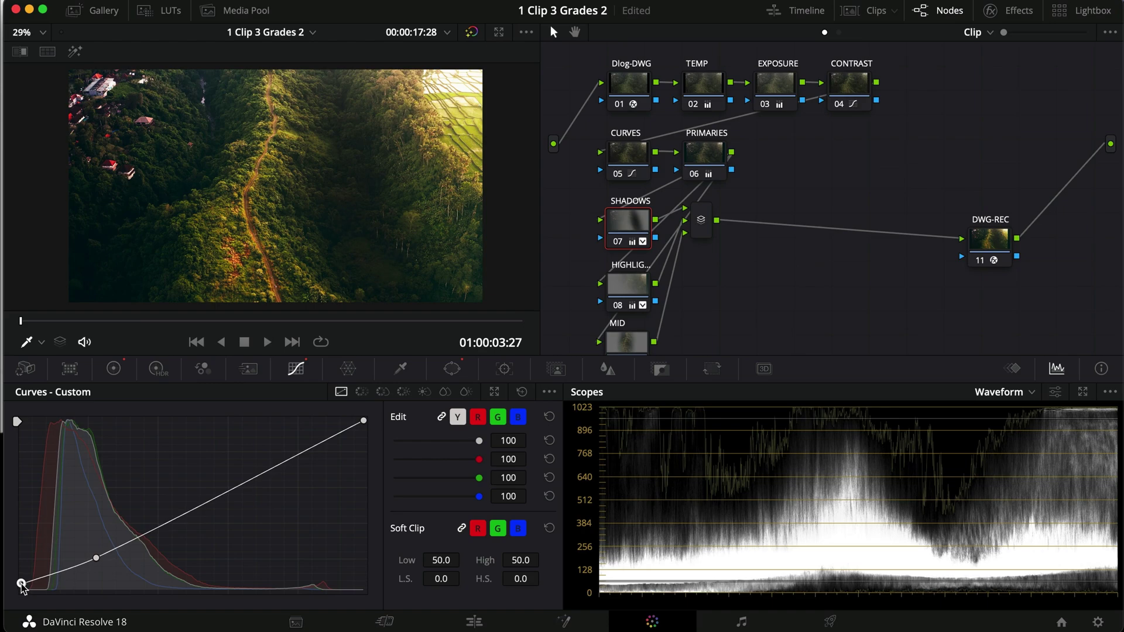
# - Toggle the SHADOWS node off and on in full screen to compare the darkened valley
pyautogui.press('super+f')
pyautogui.press('super+b')
pyautogui.press('super+d')
pyautogui.press('super+d')
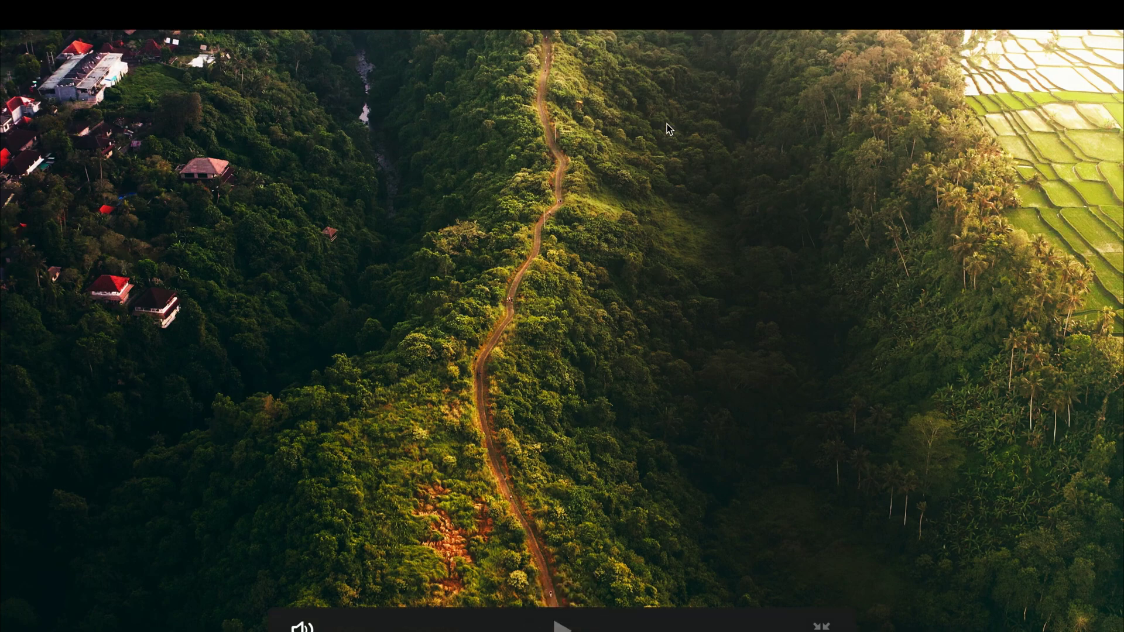
pyautogui.press('super+f')
# - Switch the SHADOWS node's circle window off and on, including a full-screen check, to examine its contribution
pyautogui.click(451, 368)
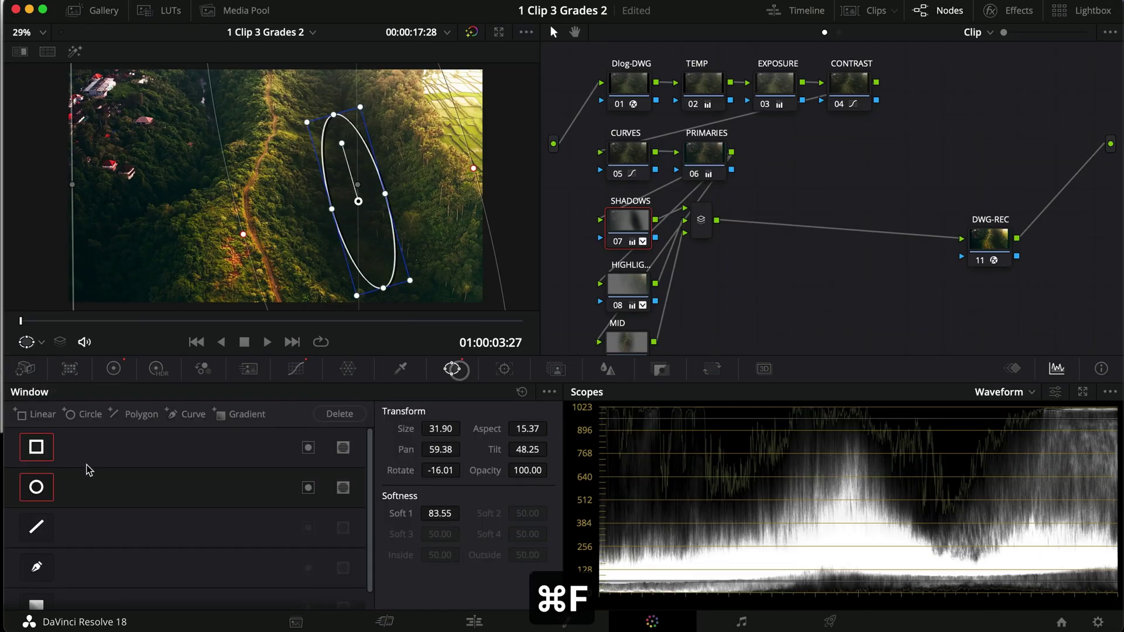
pyautogui.click(34, 490)
pyautogui.press('super+f')
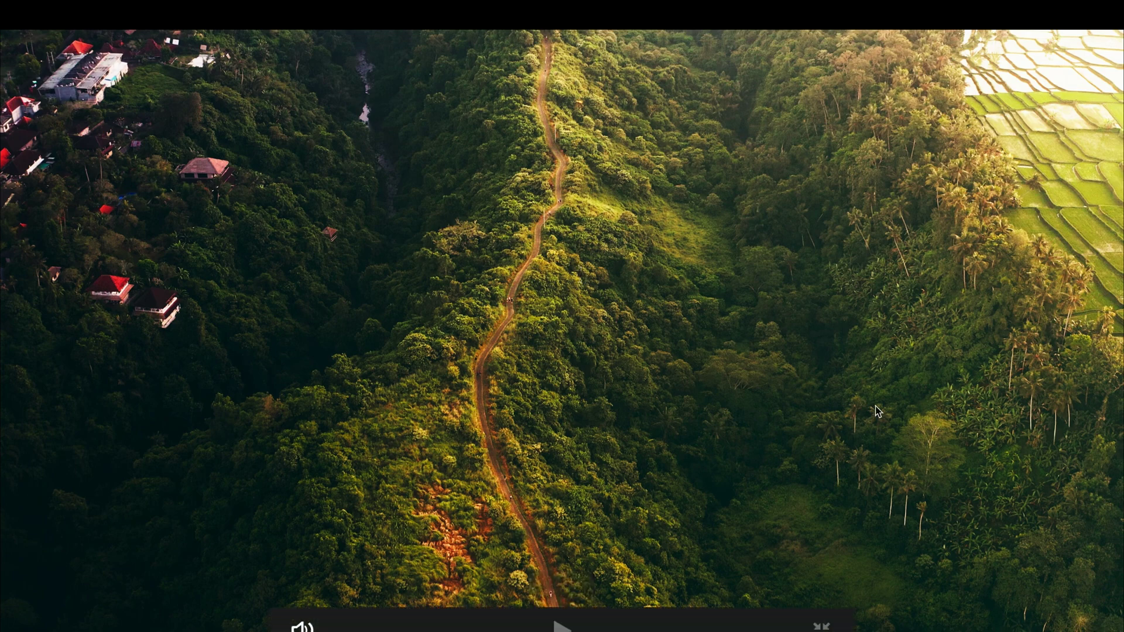
pyautogui.press('super+f')
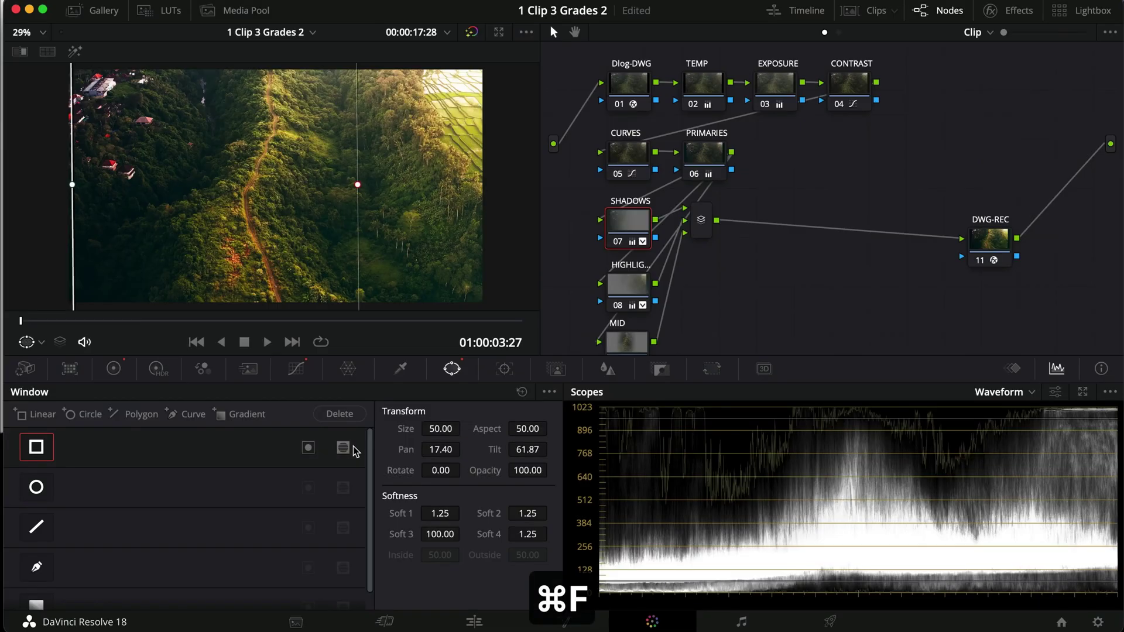
pyautogui.click(37, 487)
pyautogui.click(38, 488)
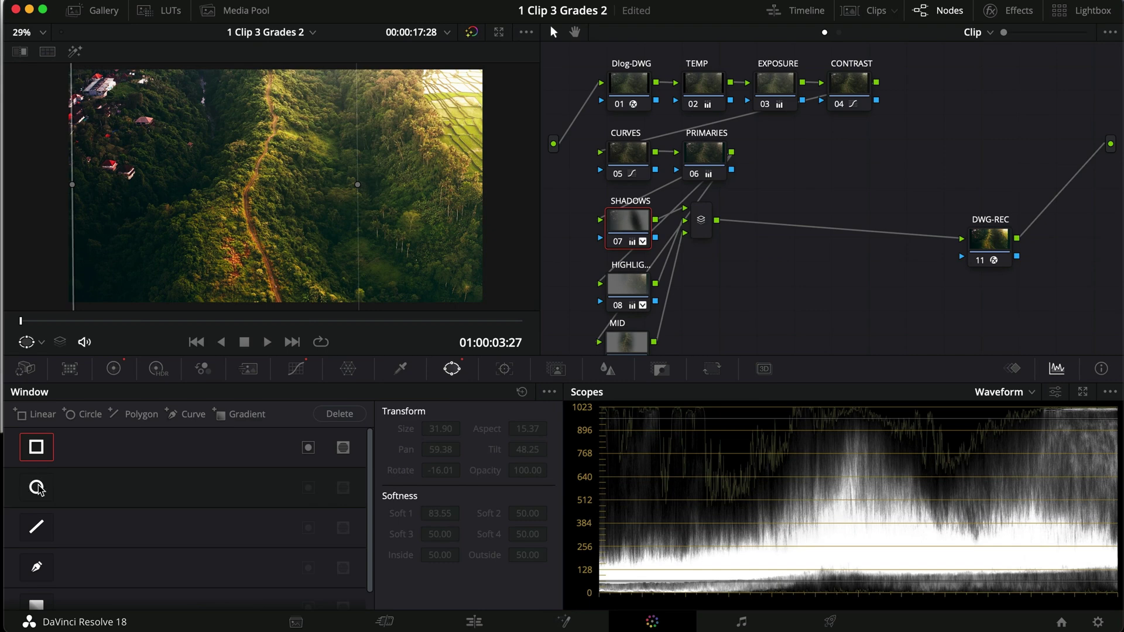
# - Turn the SHADOWS node's circle window back on and check the image in full screen
pyautogui.click(38, 488)
pyautogui.press('super+f')
pyautogui.press('super+f')
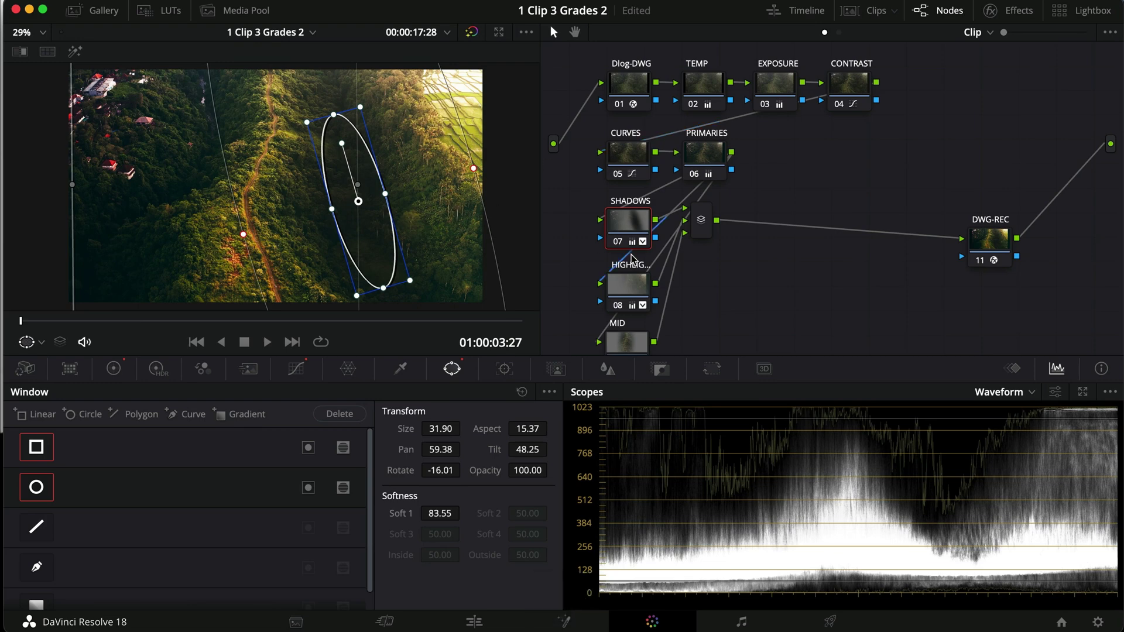
# - Grab a still of the current look into the gallery and label it Grade 3
pyautogui.rightClick(315, 239)
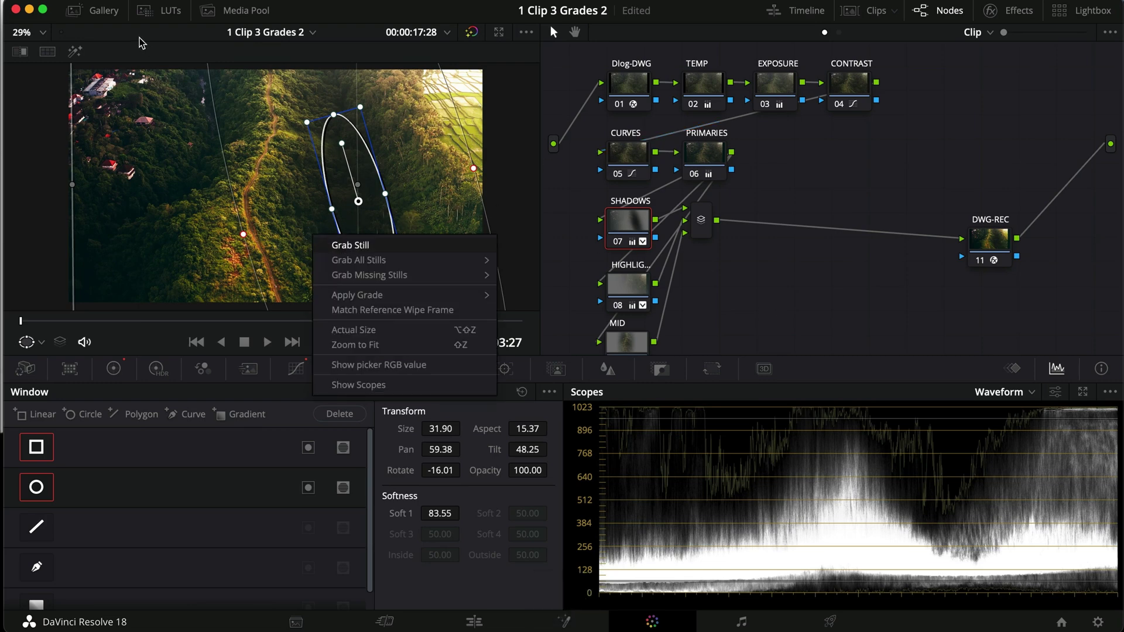
pyautogui.click(340, 245)
pyautogui.click(97, 11)
pyautogui.write('Gra')
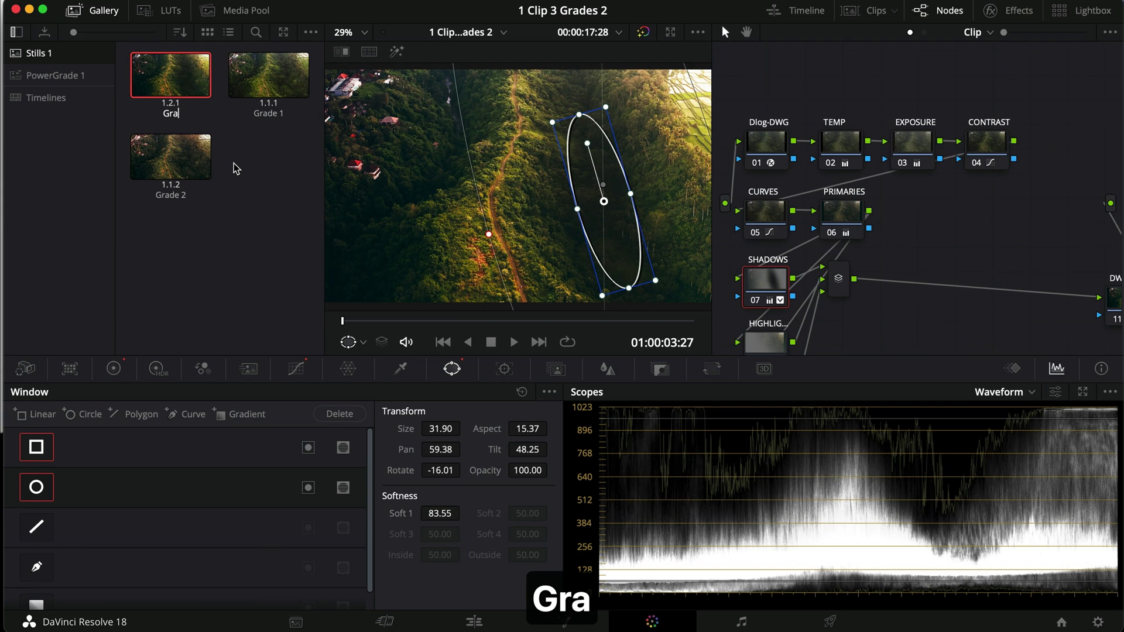
pyautogui.write('de 3')
pyautogui.press('Return')
# - Bypass the creative nodes from CURVES through the layer mixer to view the image with only the base corrections
pyautogui.click(272, 210)
pyautogui.scroll(-1, 955, 257)
pyautogui.moveTo(724, 224); pyautogui.dragTo(1007, 352)
pyautogui.press('super+d')
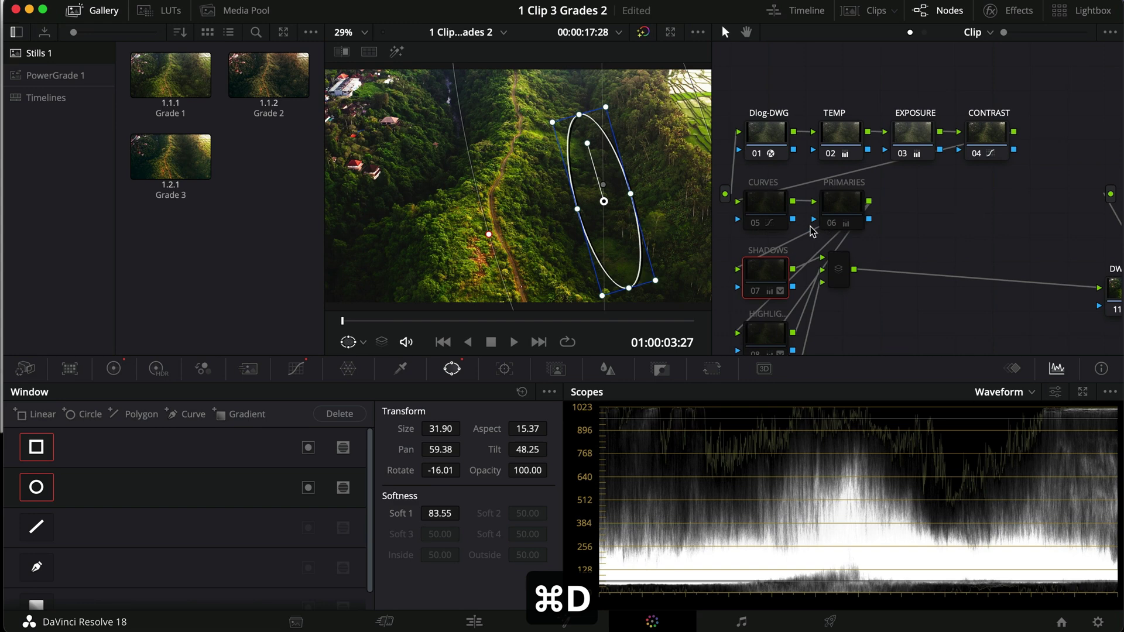
# - Reset the clip's entire node graph and apply the grade from the Grade 1 still
pyautogui.rightClick(889, 181)
pyautogui.click(932, 199)
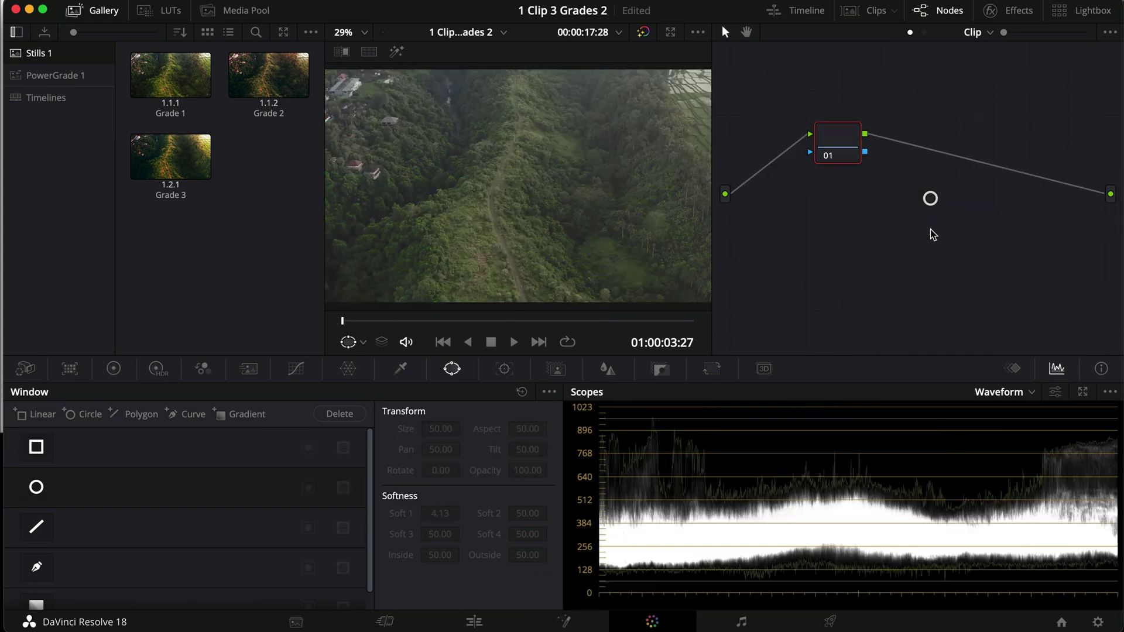
pyautogui.rightClick(206, 89)
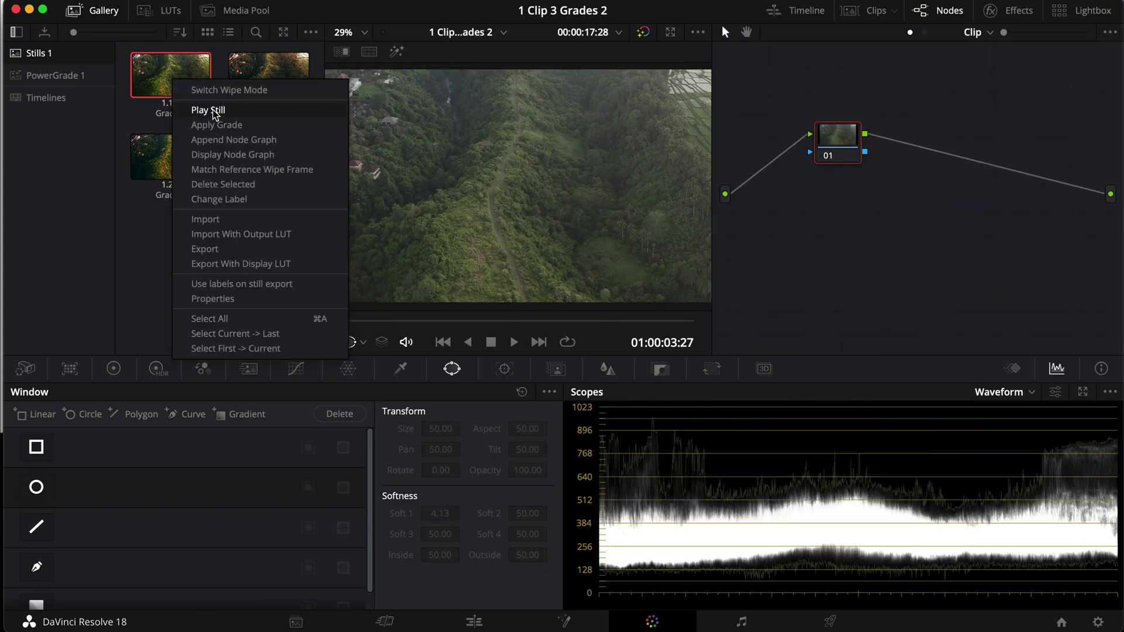
pyautogui.click(213, 125)
# - Toggle the CURVES node off and on to compare its effect on the image
pyautogui.click(774, 215)
pyautogui.press('super+d')
pyautogui.press('super+d')
pyautogui.click(866, 278)
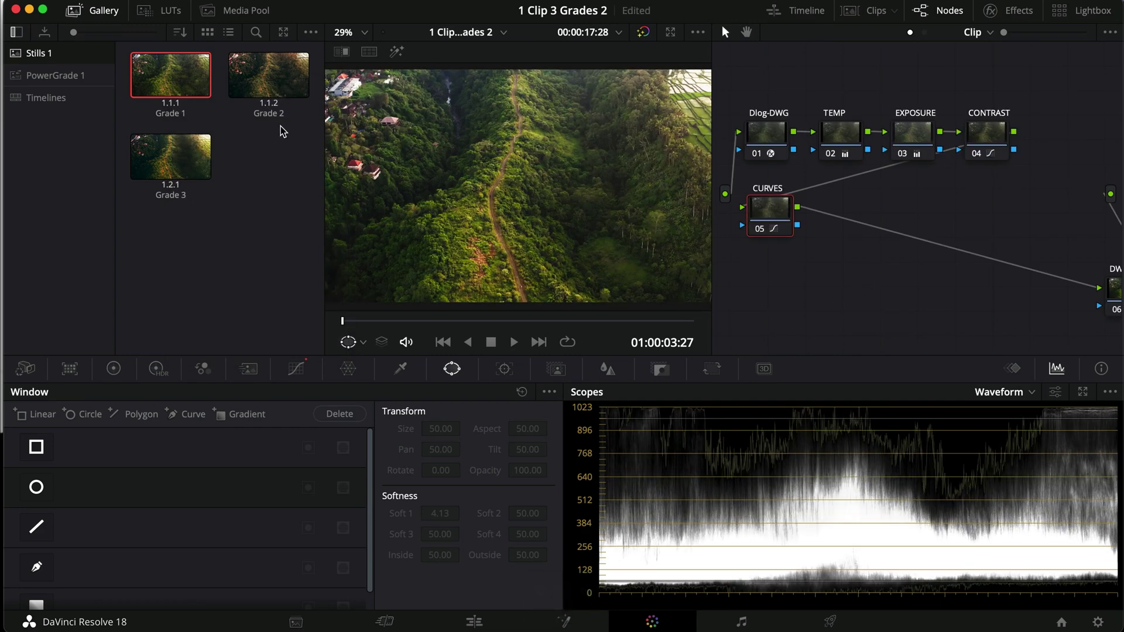
# - Compare the Grade 2 still with the current Grade 1 look using a vertical wipe swept across an enlarged viewer
pyautogui.doubleClick(271, 88)
pyautogui.click(269, 75)
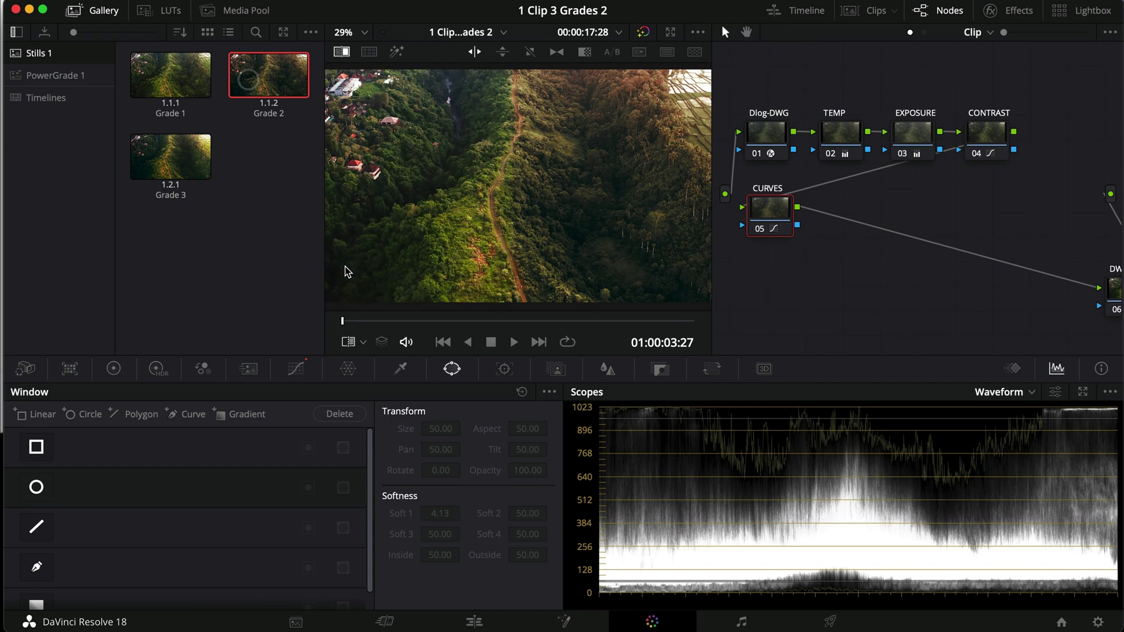
pyautogui.click(96, 10)
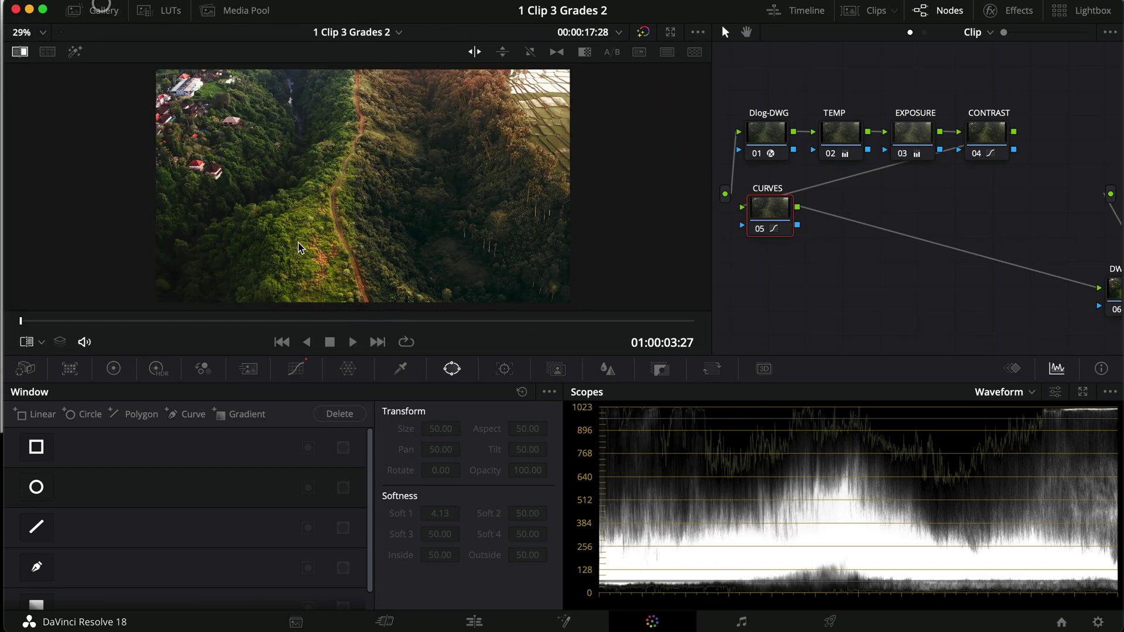
pyautogui.moveTo(353, 208); pyautogui.dragTo(603, 221)
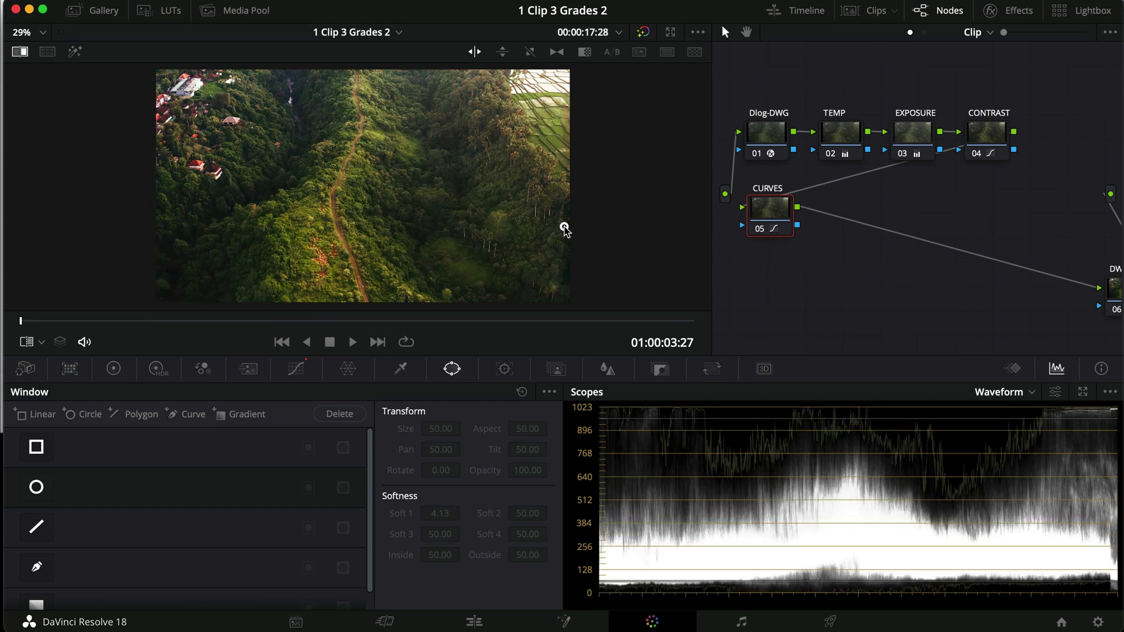
pyautogui.moveTo(530, 233); pyautogui.dragTo(359, 230)
# - Switch the wipe reference to the Grade 3 still and sweep the wipe to the image's edge to compare it with Grade 1
pyautogui.click(98, 11)
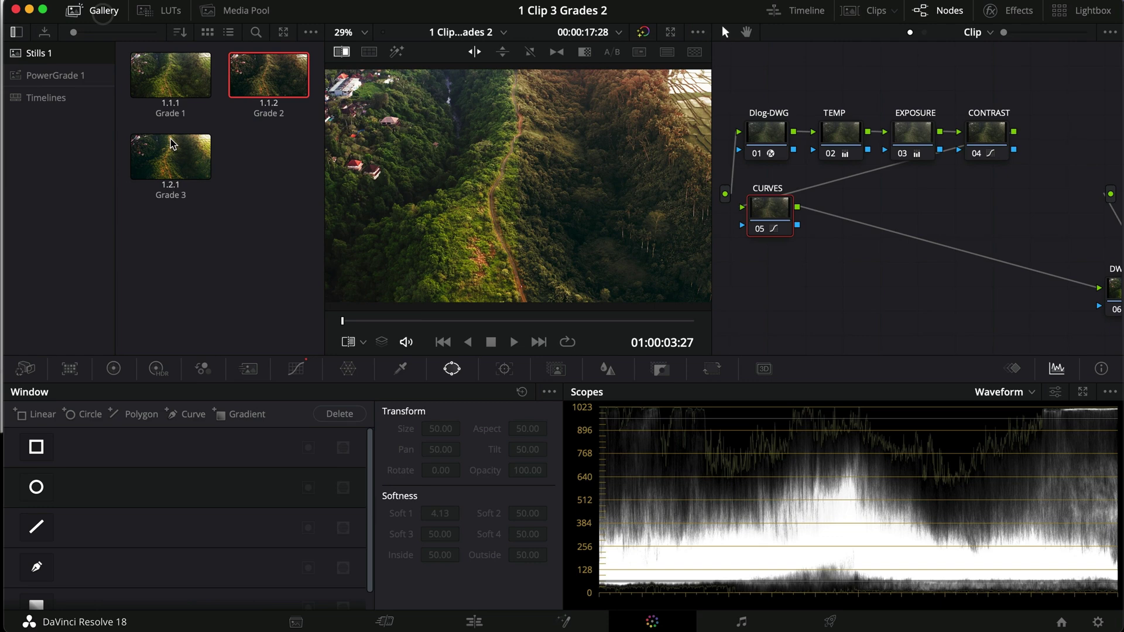
pyautogui.click(165, 167)
pyautogui.click(102, 11)
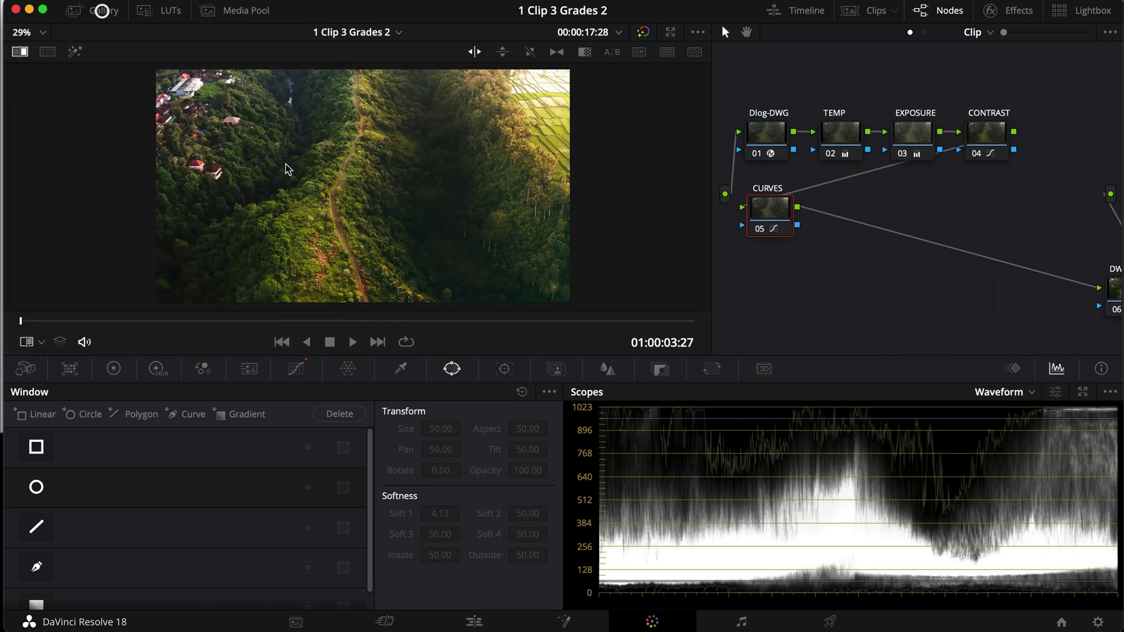
pyautogui.moveTo(369, 211); pyautogui.dragTo(164, 273)
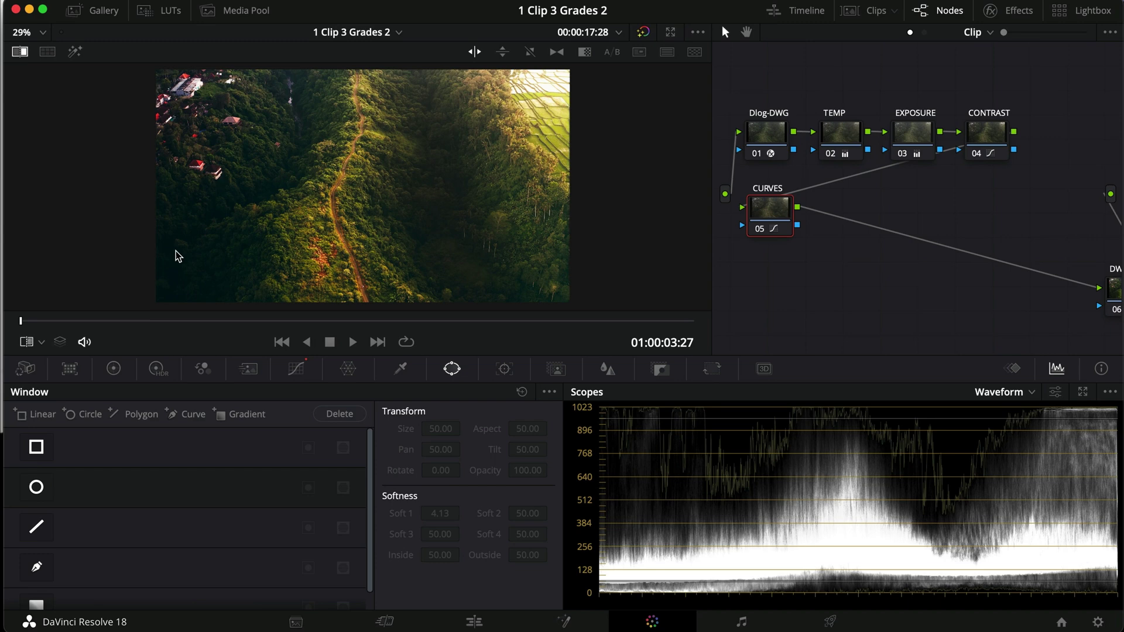
pyautogui.moveTo(157, 237); pyautogui.dragTo(154, 214)
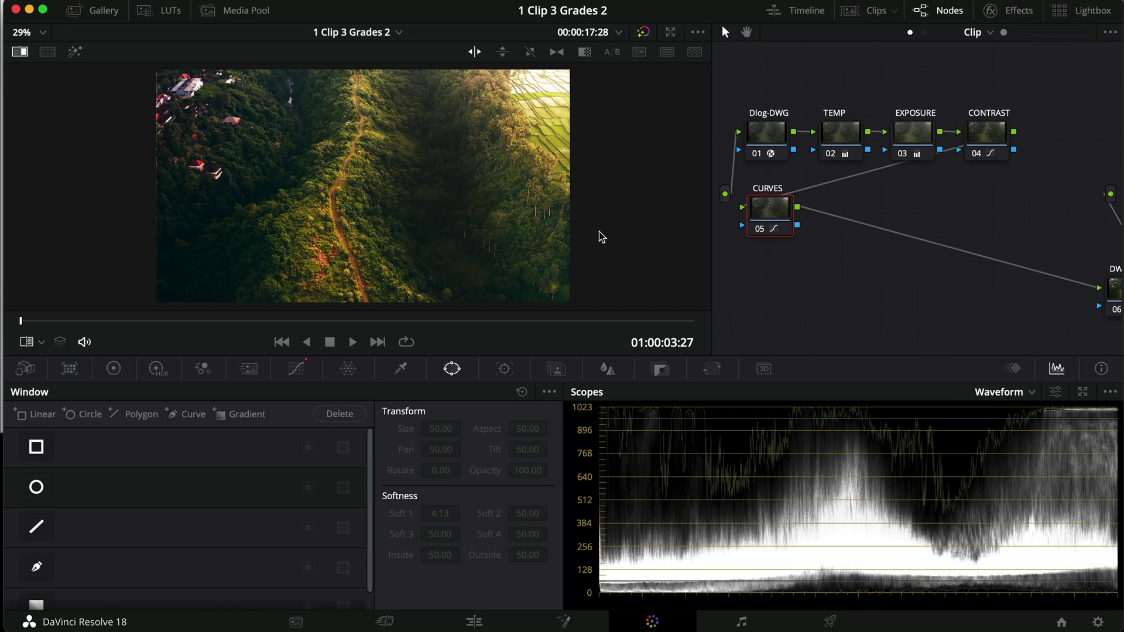